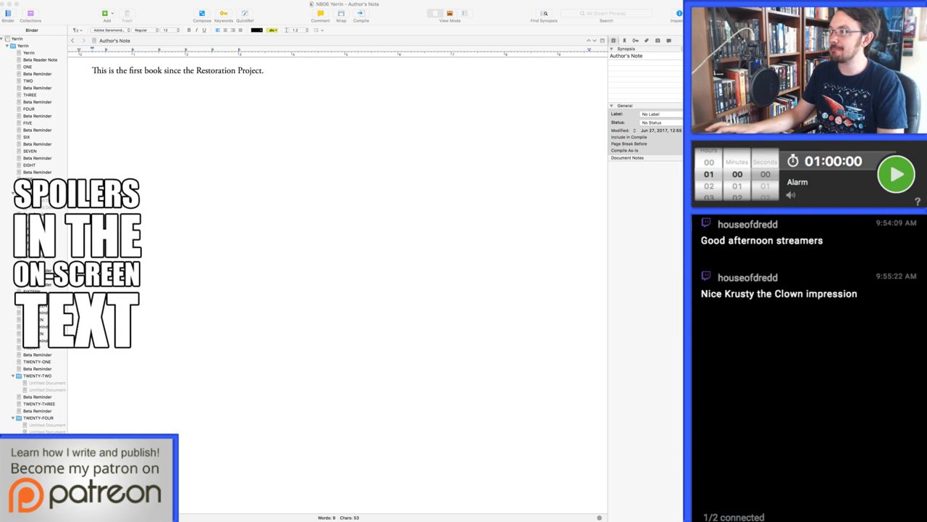
click(265, 71)
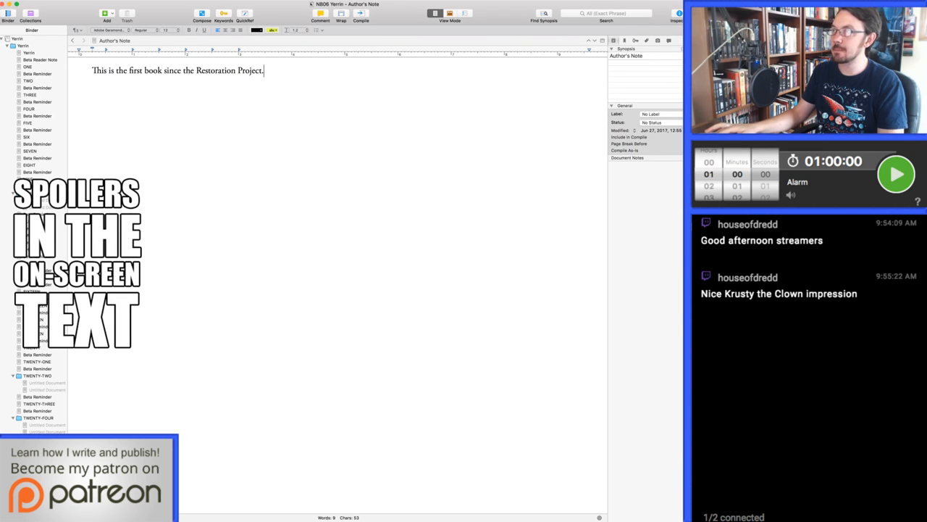
key(super+Tab)
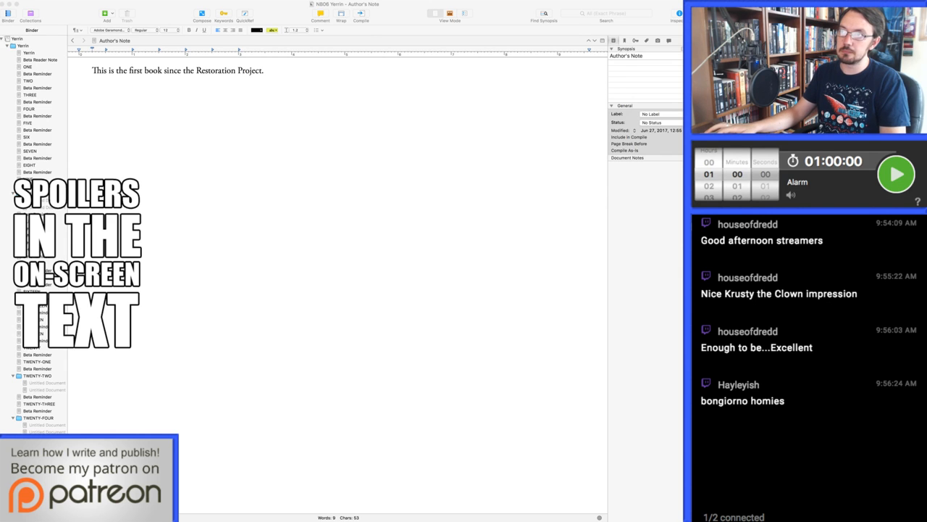
click(266, 71)
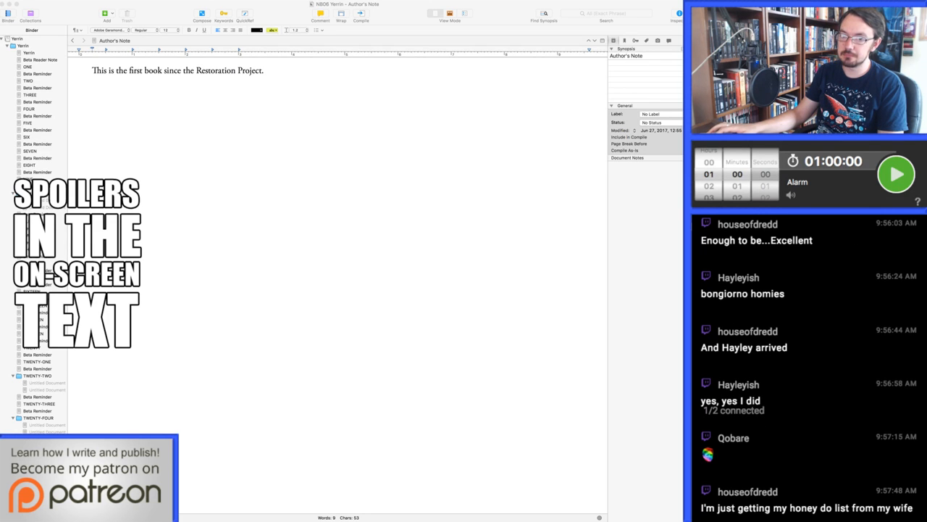
click(264, 70)
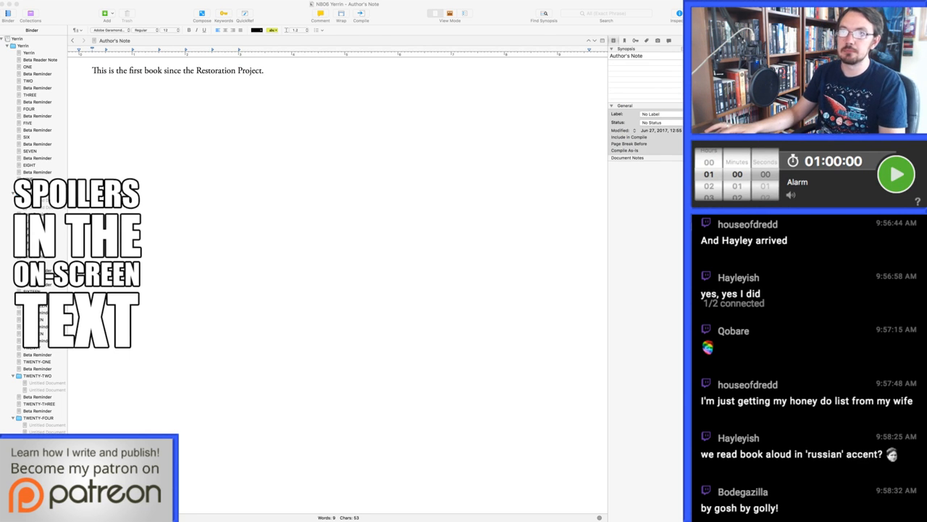
Open chapter TWO of the manuscript at the passage where Loren, Shiun and Uzo plan to take Damaris's house
click(28, 81)
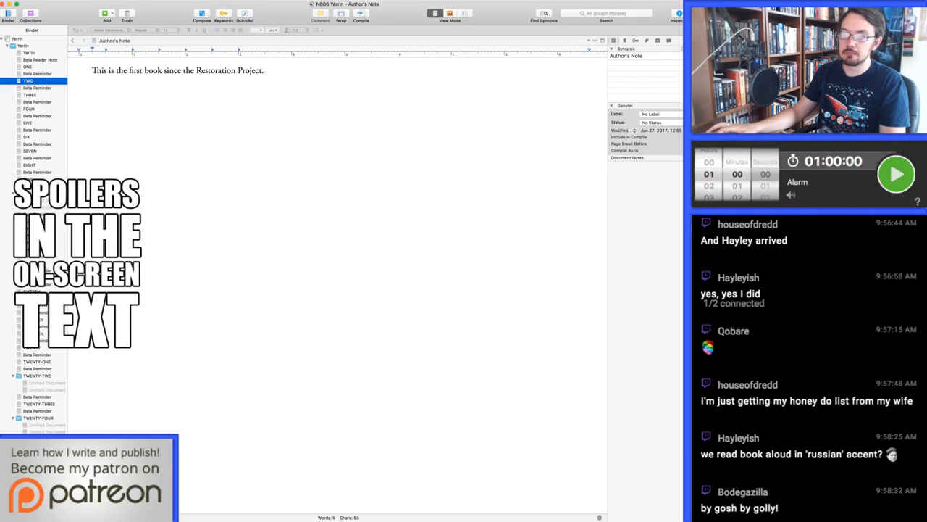
click(28, 81)
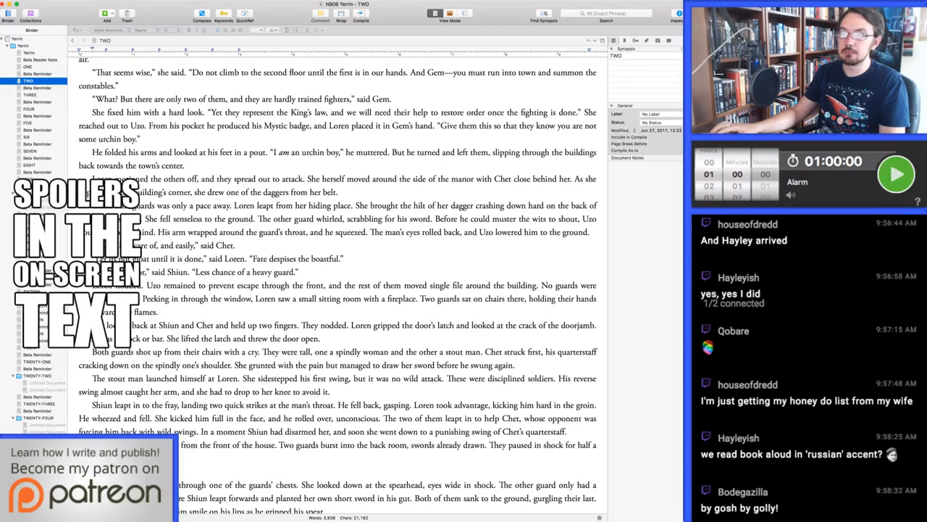
scroll(338, 282, up, 3)
scroll(338, 283, up, 8)
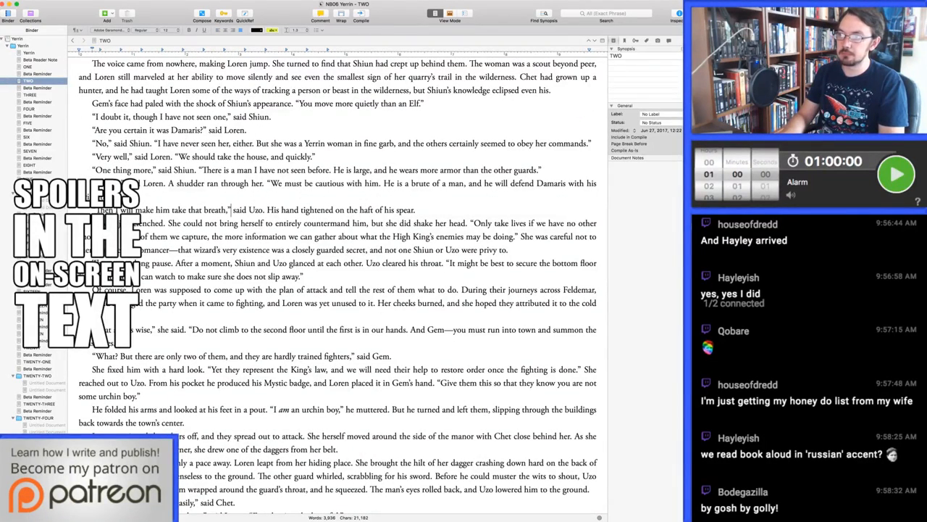
Delete the sentence beginning "She was careful not to" and ending "privy to" after the "enemies may be doing" dialogue
key(Down)
key(Down)
key(super+Right)
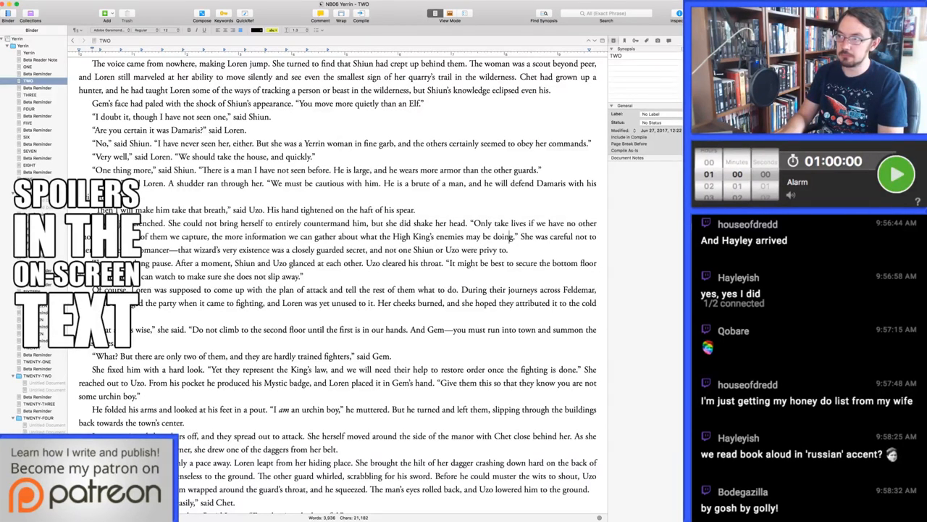
key(alt+shift+Down)
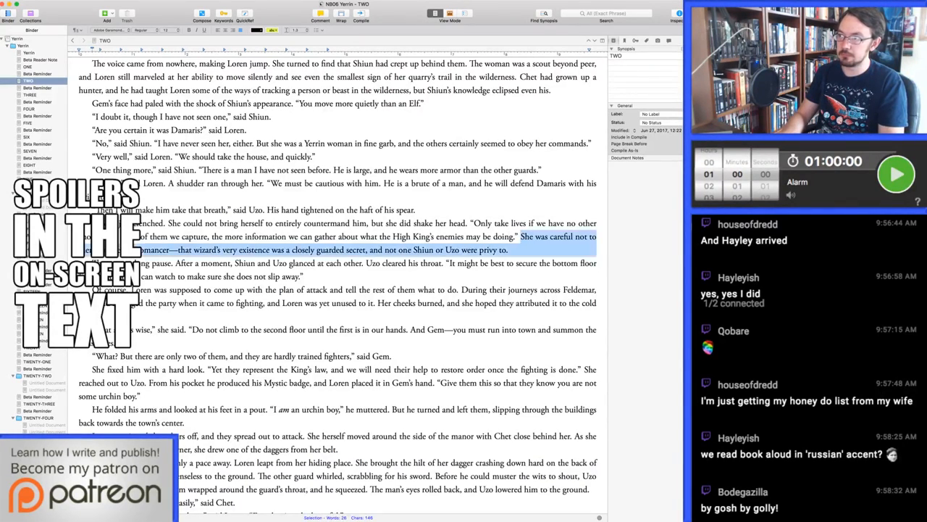
key(shift+Left)
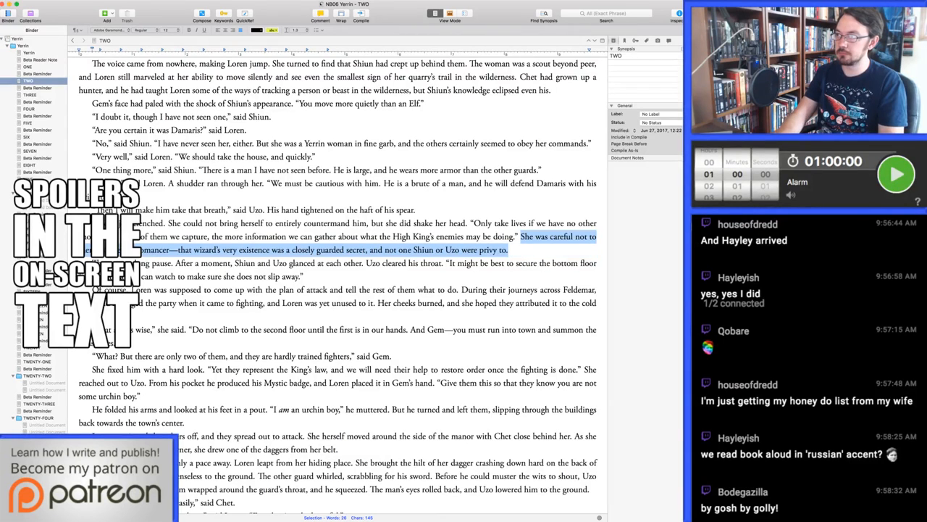
key(BackSpace)
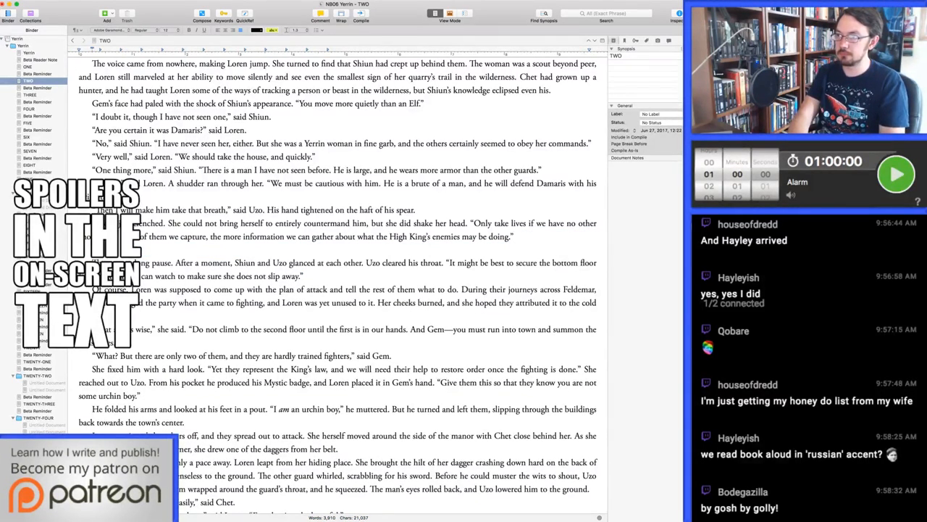
Write a new paragraph in its place with Uzo's reaction, ending "eyes, but Shiun nodded. 'As you say, Nightblade.'"
text(Uzo)
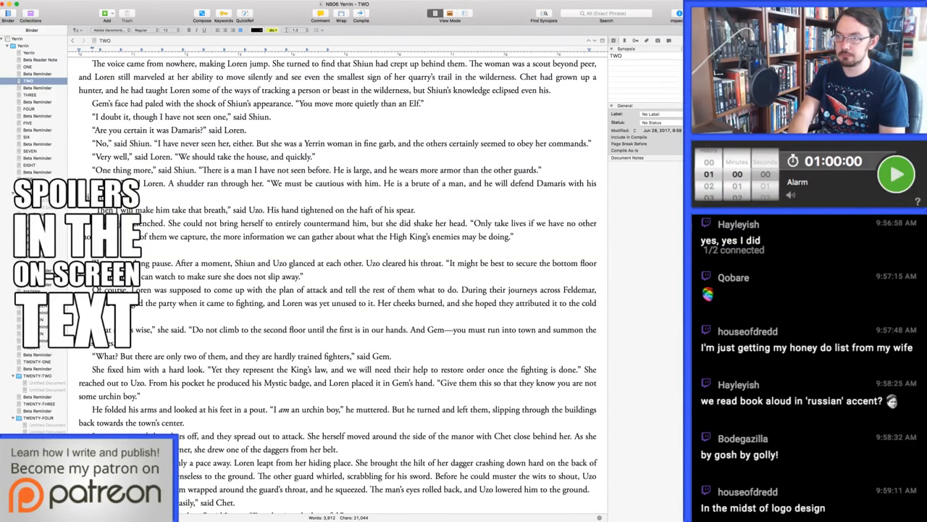
text(eyes, but Shi)
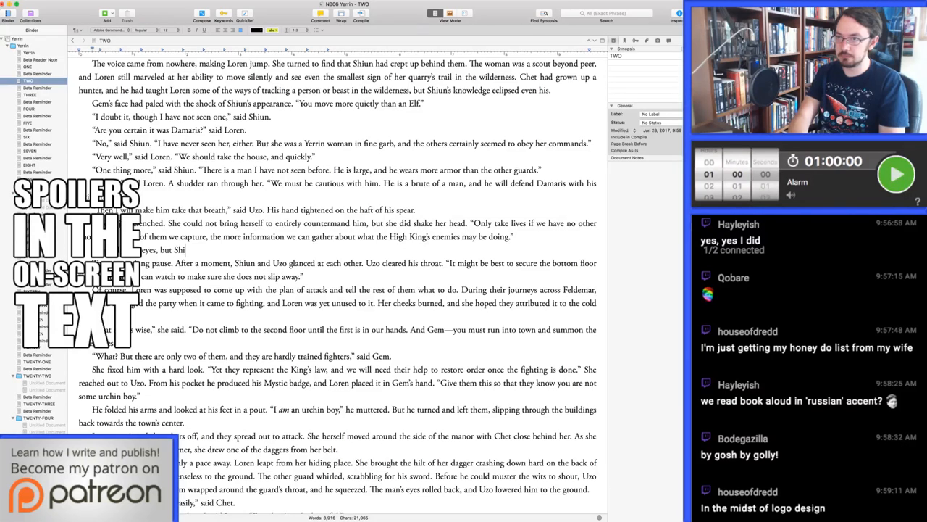
text(un nodded. "As you sa)
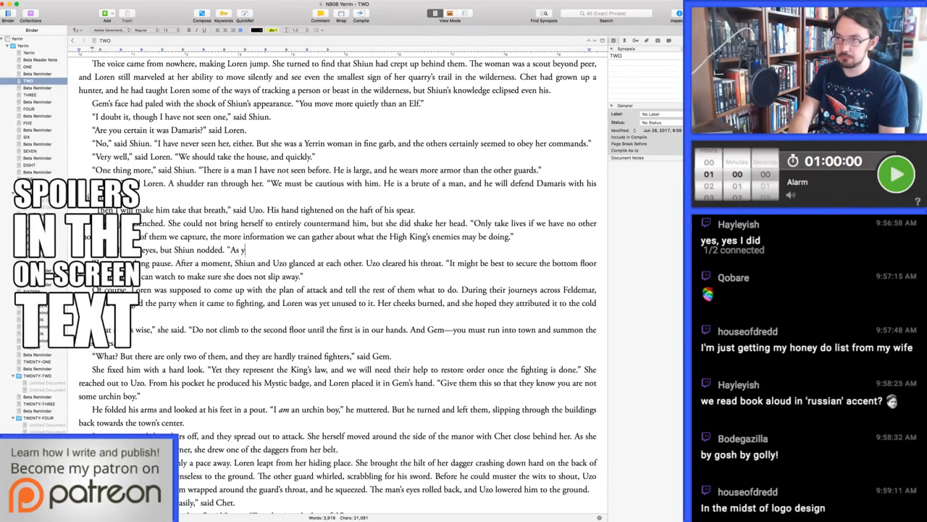
text(y, )
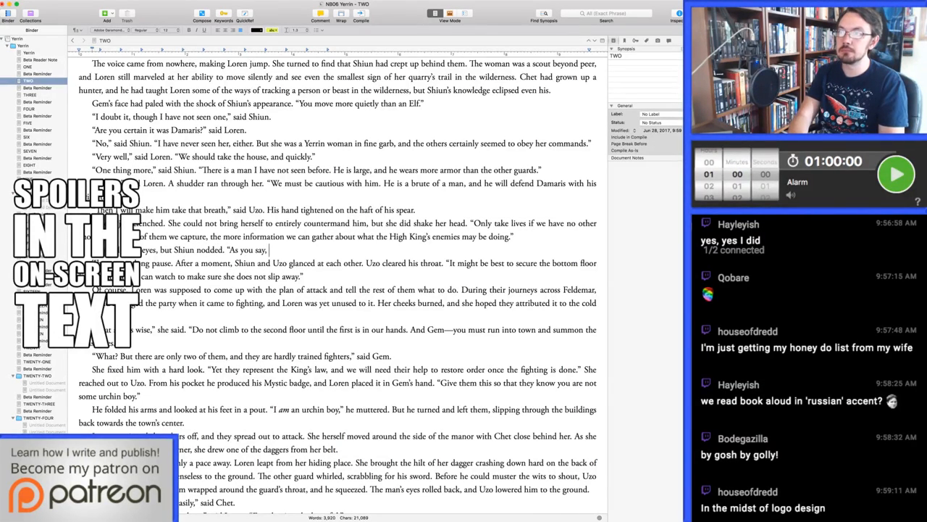
text(Nightblade.")
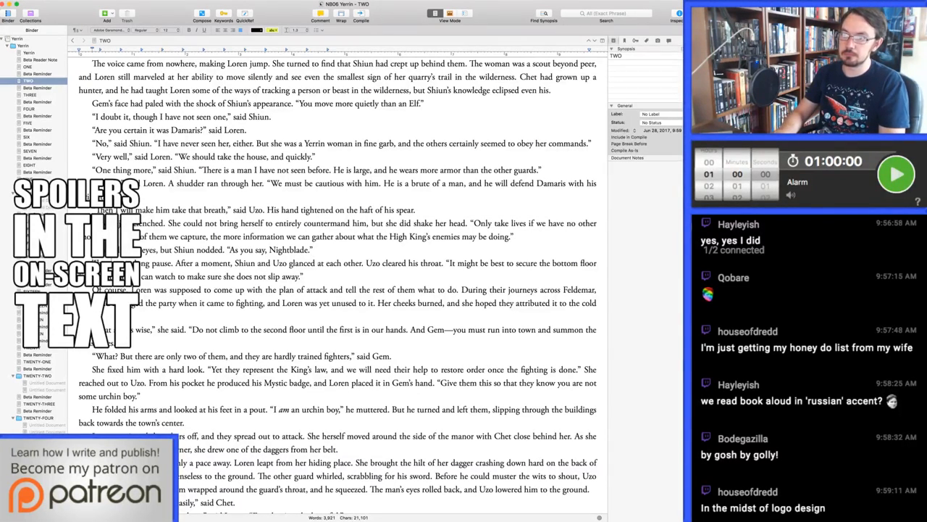
key(alt+shift+Right)
key(alt+shift+Right)
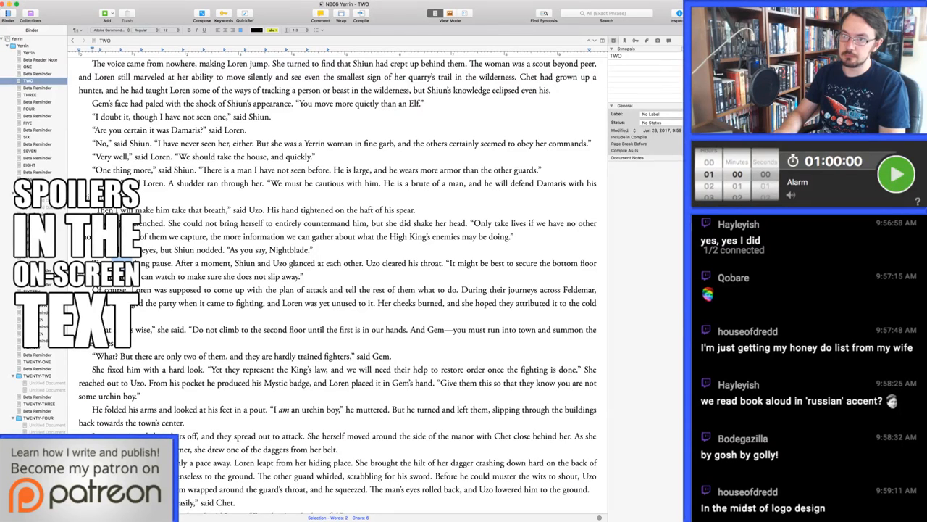
key(Right)
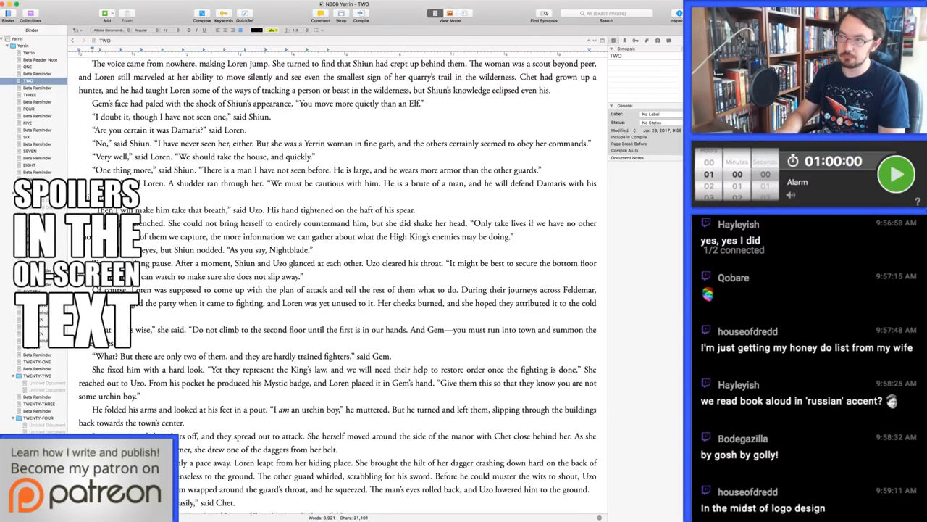
key(alt+Right)
key(alt+Right)
key(alt+Right)
key(alt+Right)
key(alt+Right)
key(alt+Right)
key(alt+Right)
key(alt+Right)
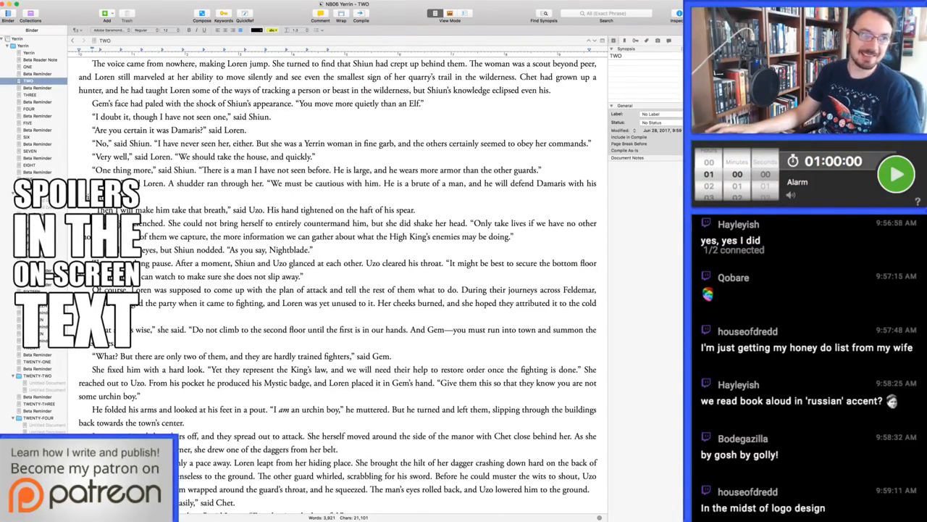
key(super+Tab)
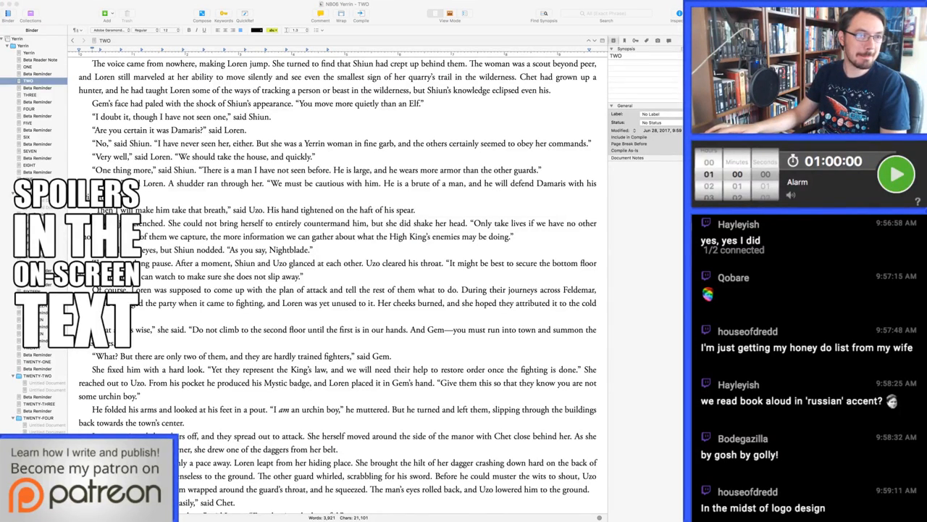
click(362, 263)
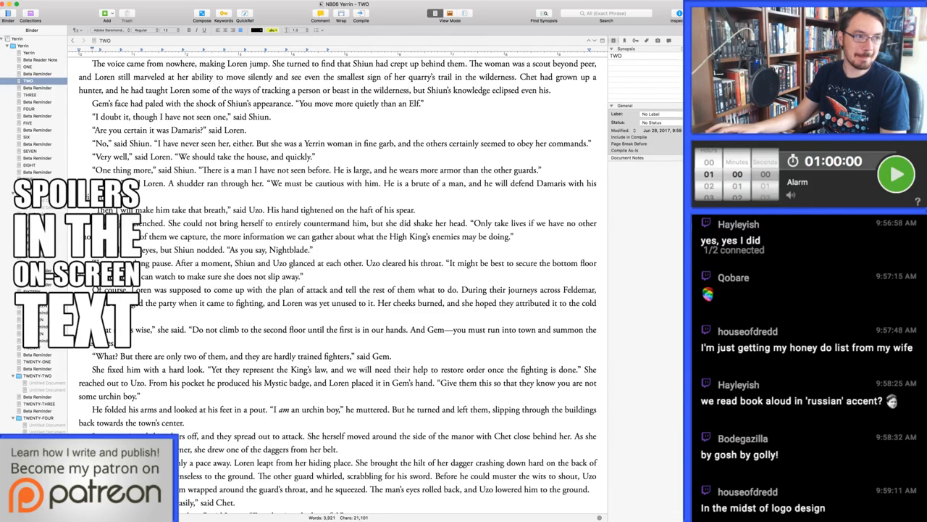
key(super+Tab)
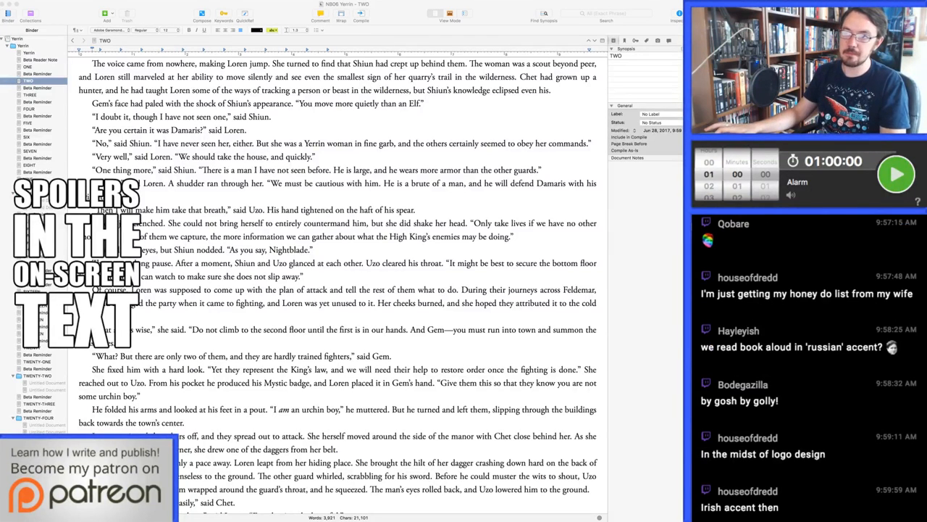
click(363, 262)
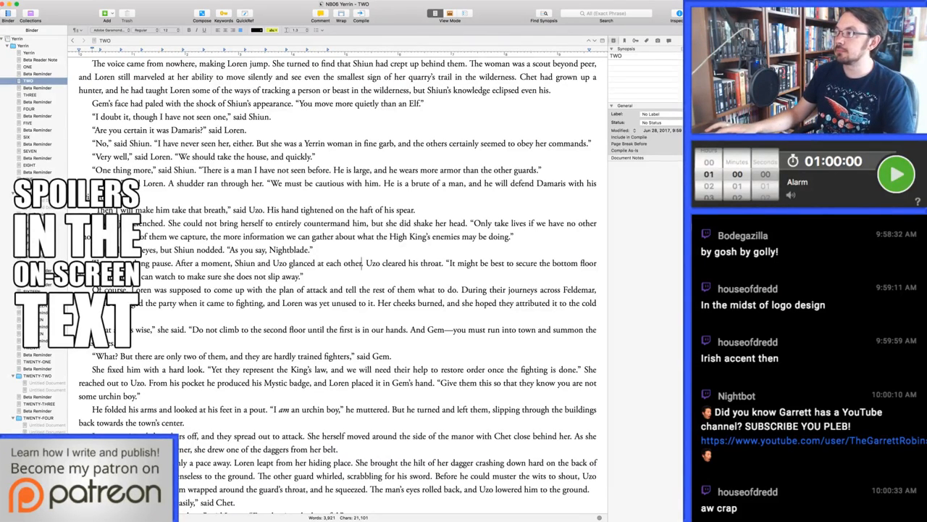
key(super+Tab)
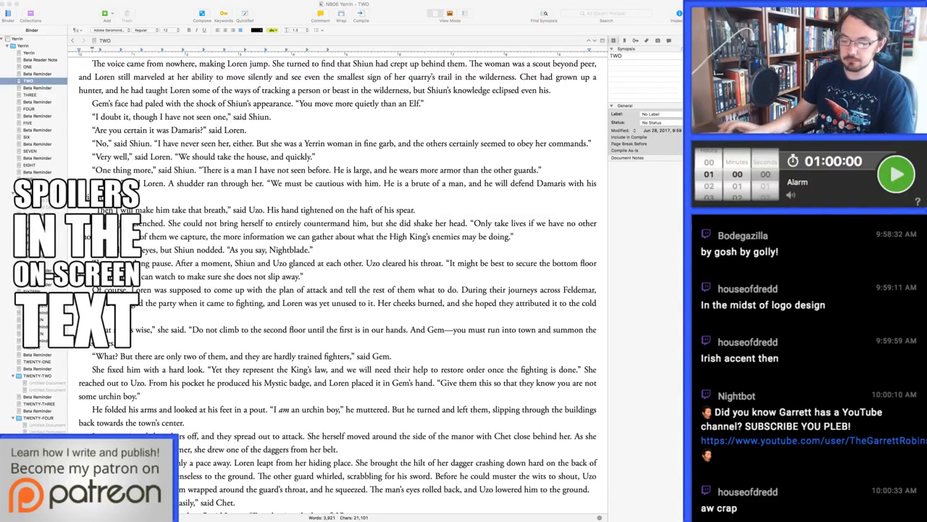
key(super+Tab)
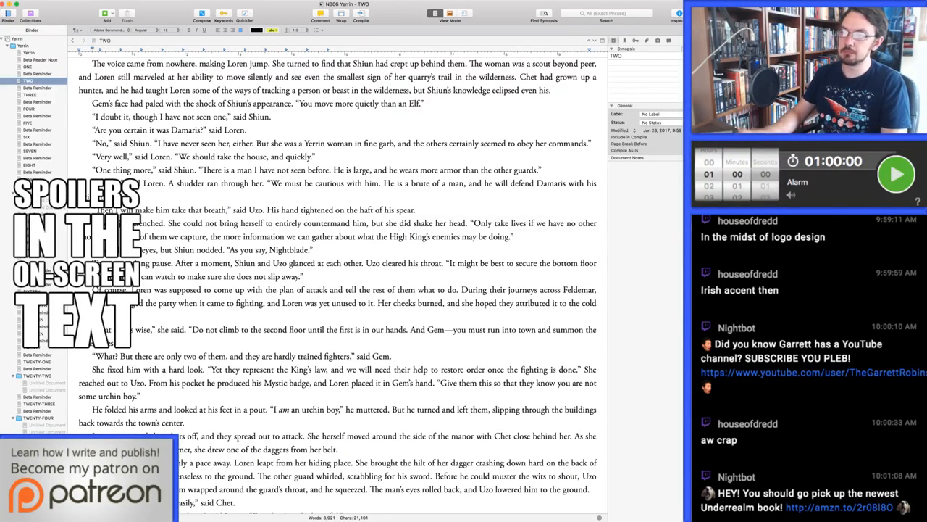
click(288, 330)
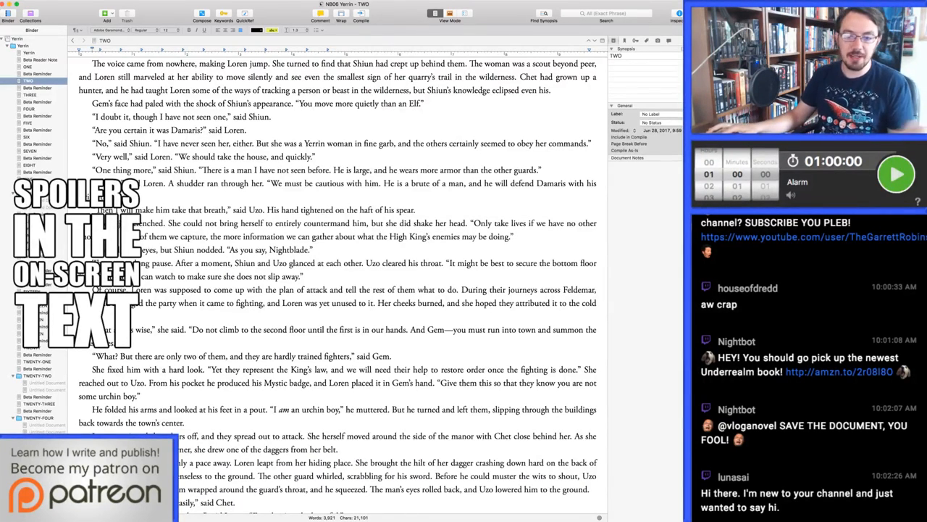
key(super+Tab)
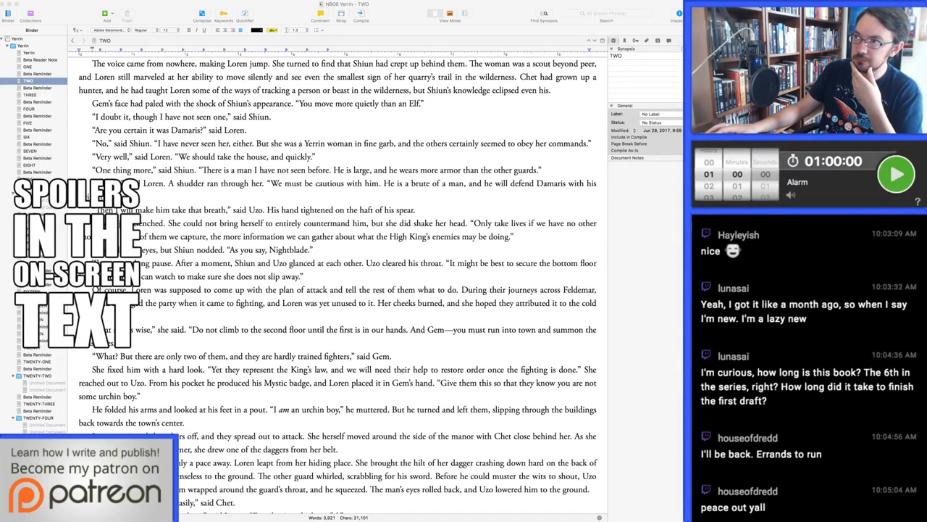
click(287, 330)
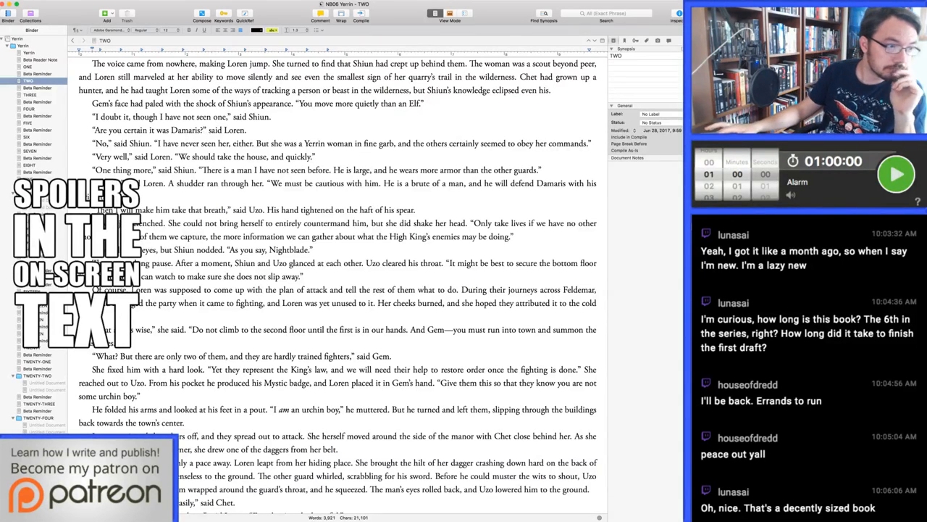
key(super+Tab)
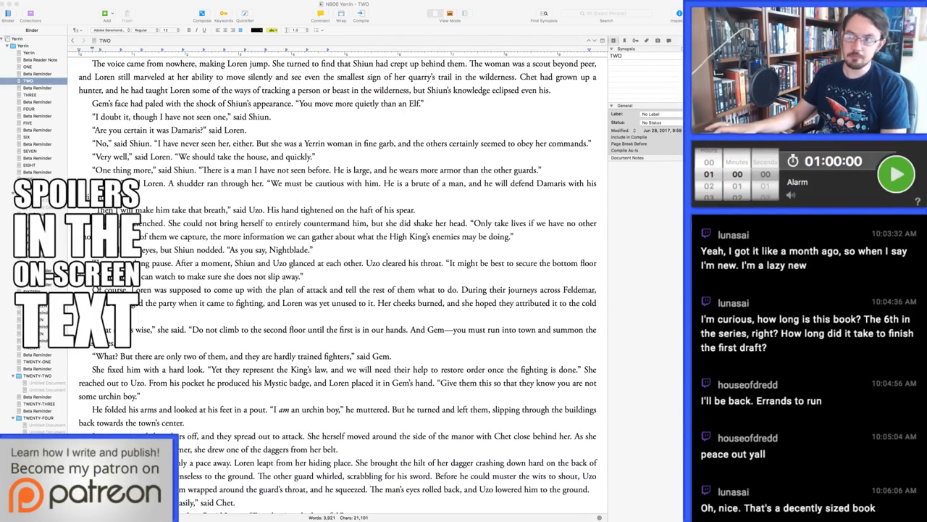
click(288, 329)
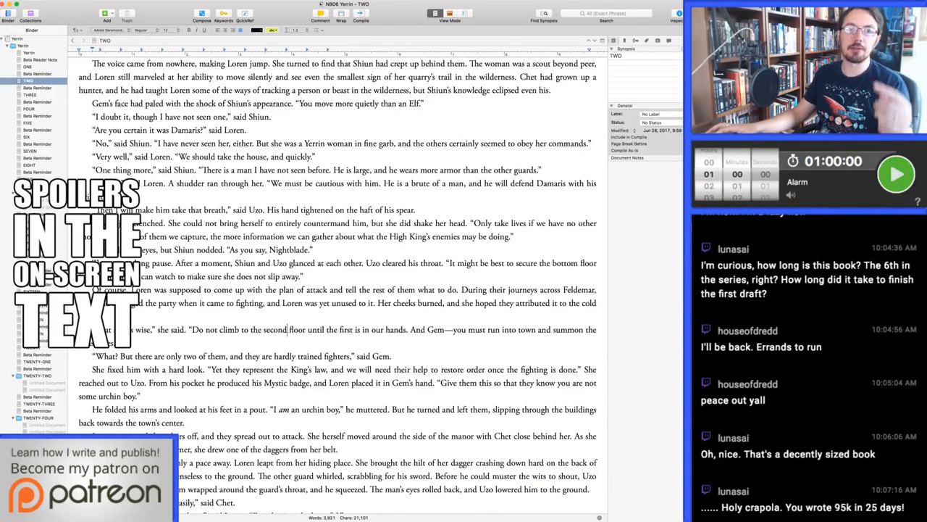
Switch to the countdown timer, set it to 39 minutes, start it and return to the manuscript
key(super+Tab)
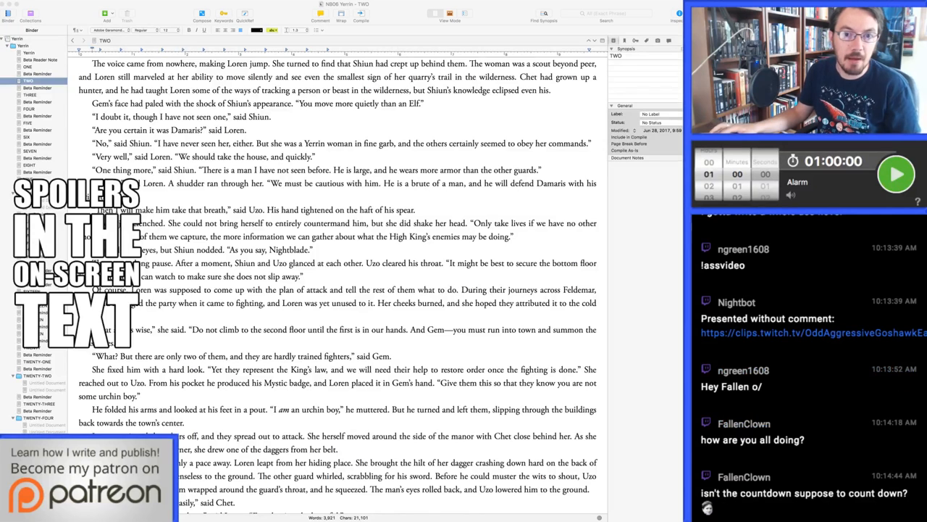
scroll(809, 367, up, 5)
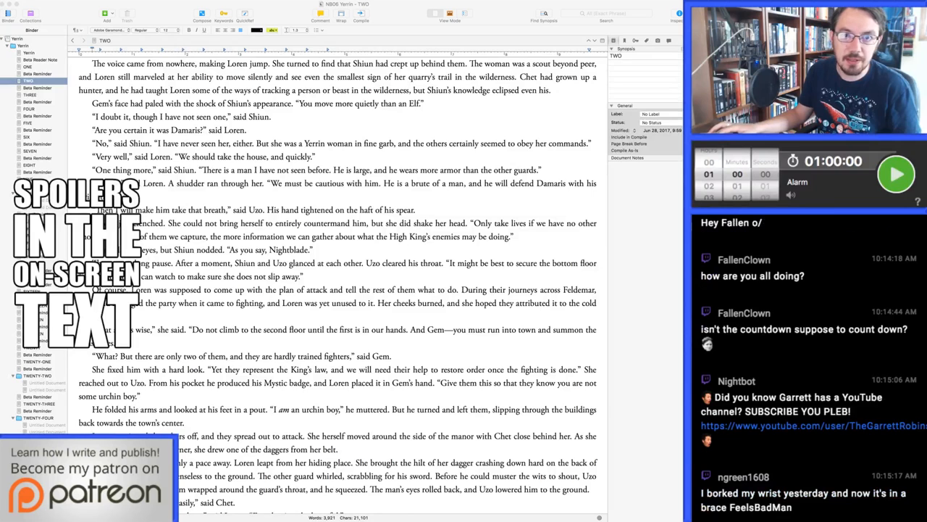
text(3900)
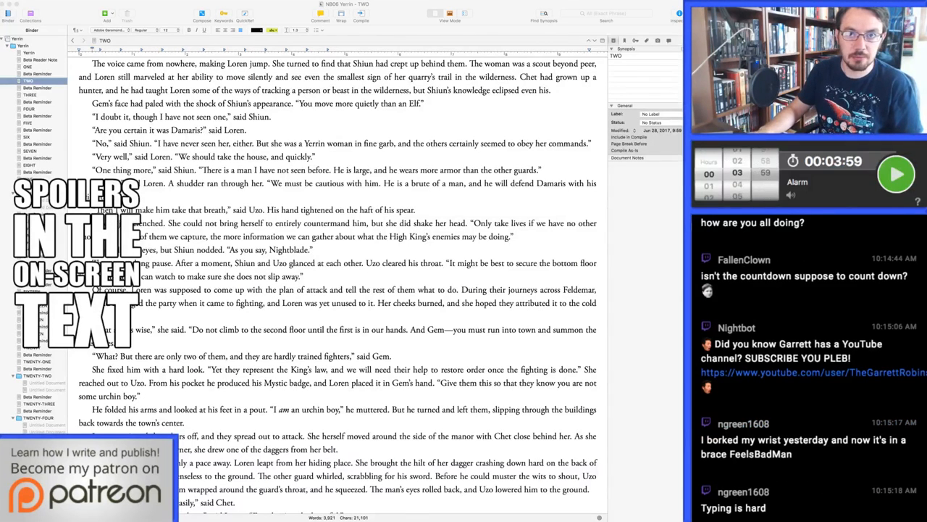
key(Return)
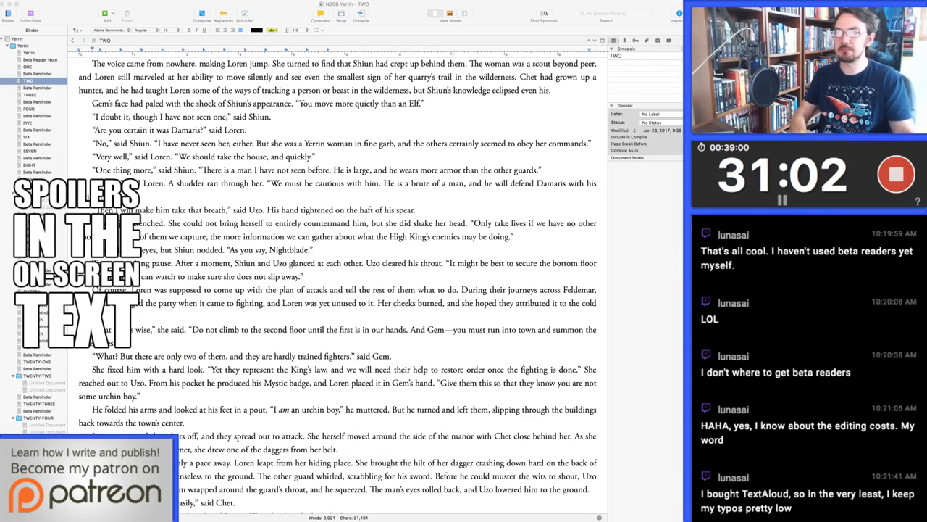
click(290, 330)
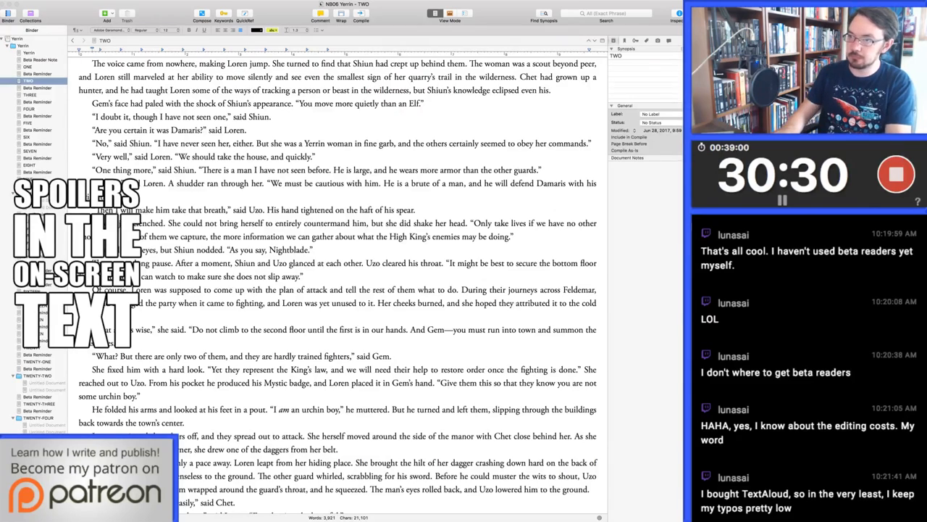
Start a new paragraph at "The man before her was large" in the scene at the top of the stairs
key(super+g)
key(Left)
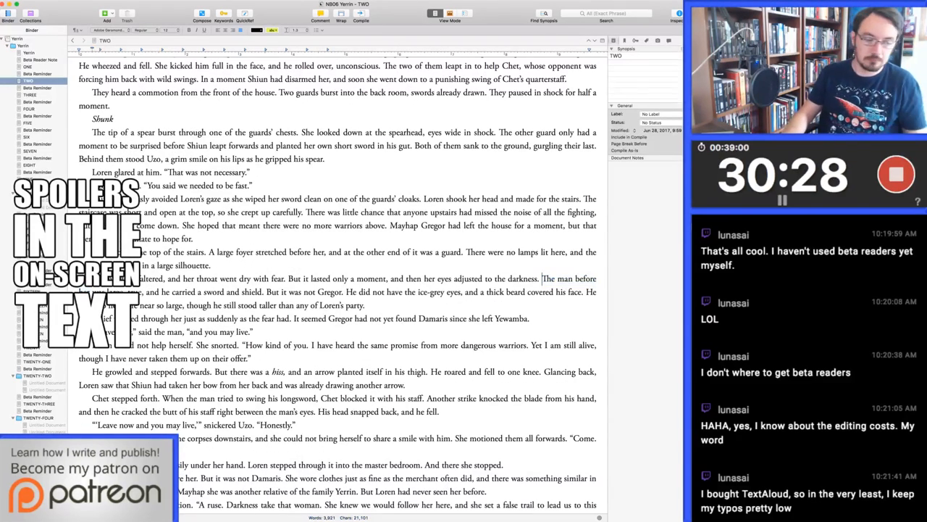
key(Return)
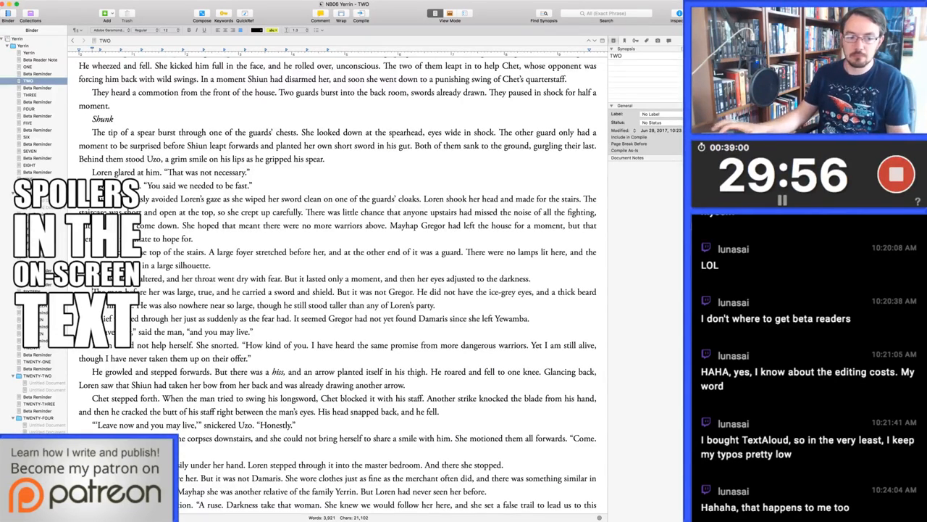
Reword the end of Loren's snorted reply to "I have never taken them up on their offer, and I am still alive."
key(Left)
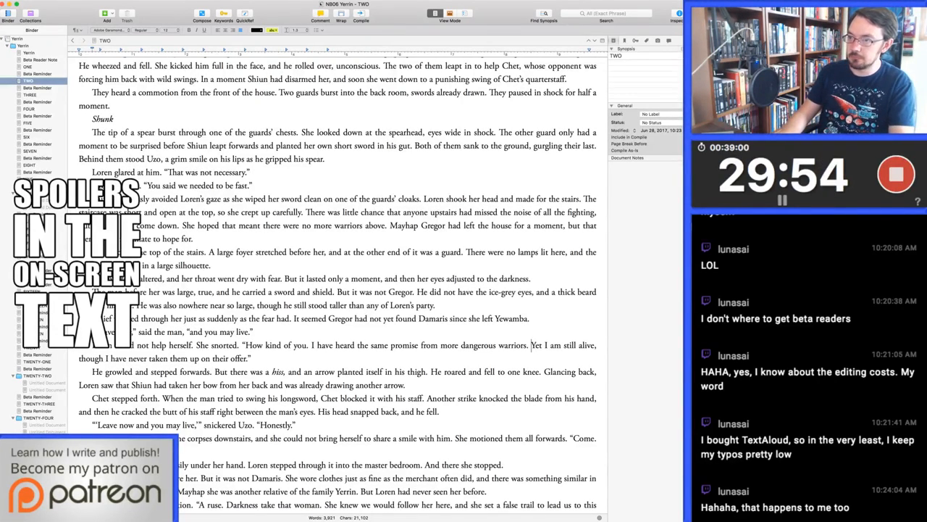
key(shift+Down)
key(shift+alt+Left)
key(shift+alt+Left)
key(shift+alt+Left)
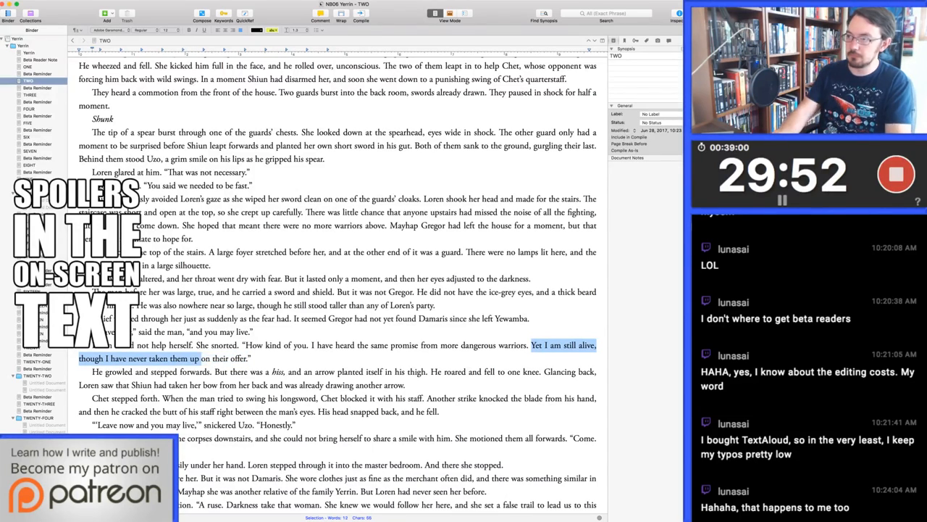
key(shift+alt+Left)
key(shift+alt+Left)
key(shift+alt+Left)
key(shift+alt+Left)
key(shift+alt+Left)
key(shift+alt+Left)
key(BackSpace)
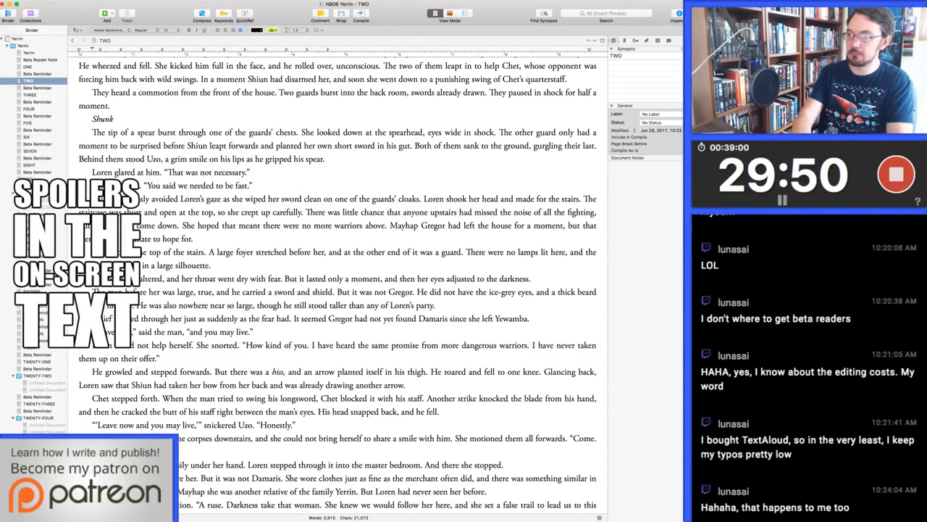
text(, and I )
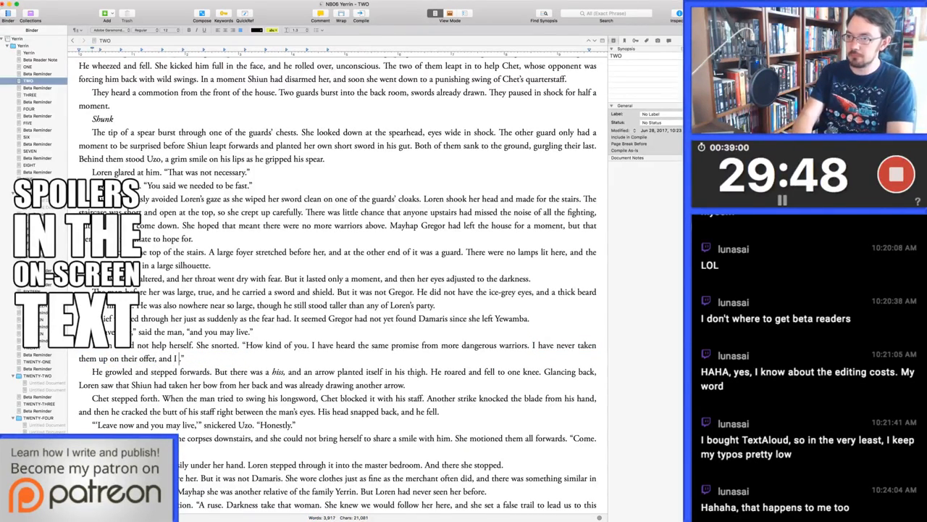
text(am still alive)
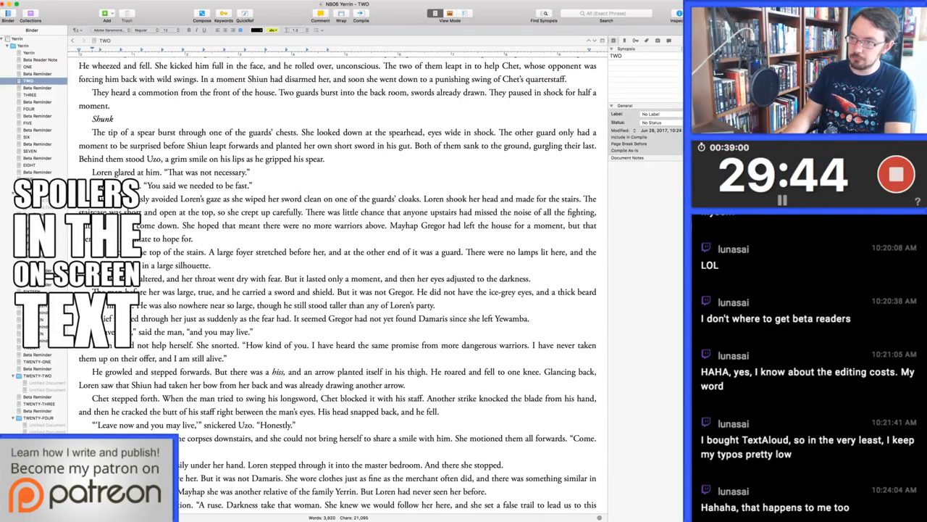
Delete "How kind of you." from Loren's reply and insert "far" before "more dangerous warriors"
drag(246, 346, 308, 345)
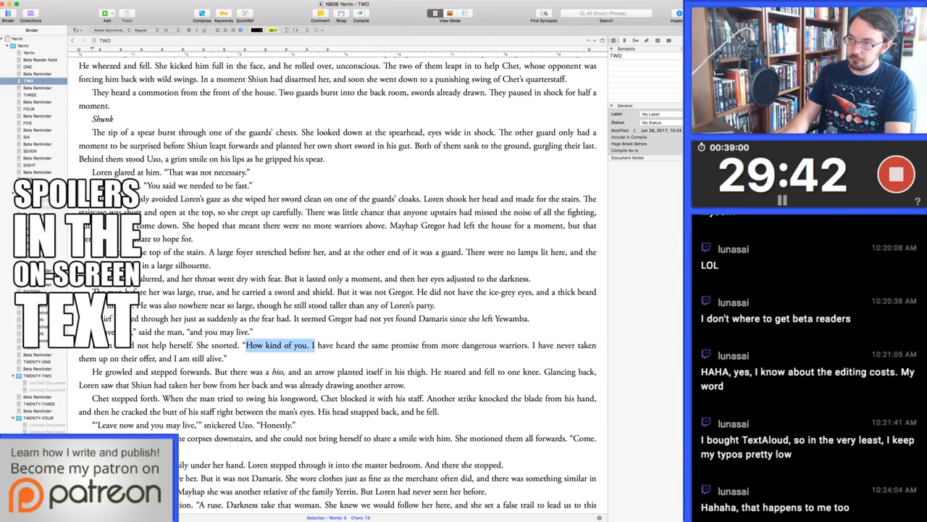
key(BackSpace)
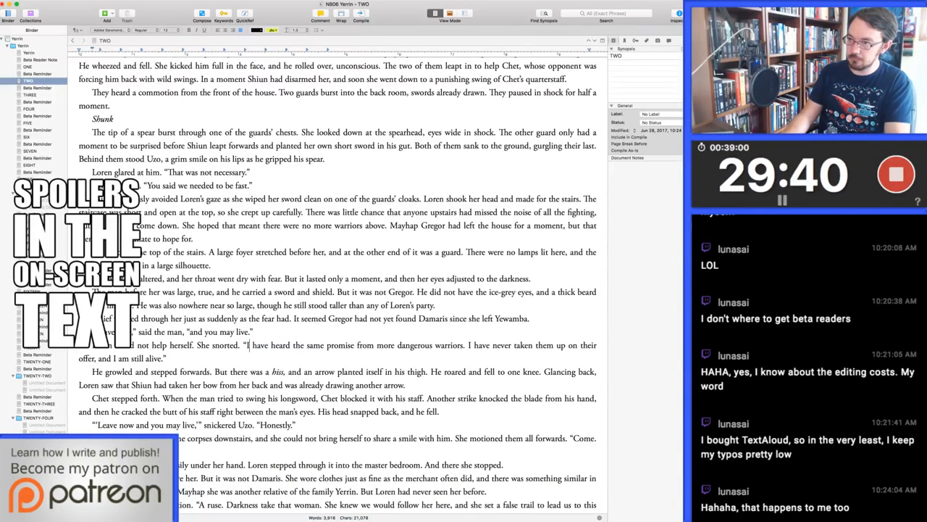
key(alt+Right)
key(alt+Right)
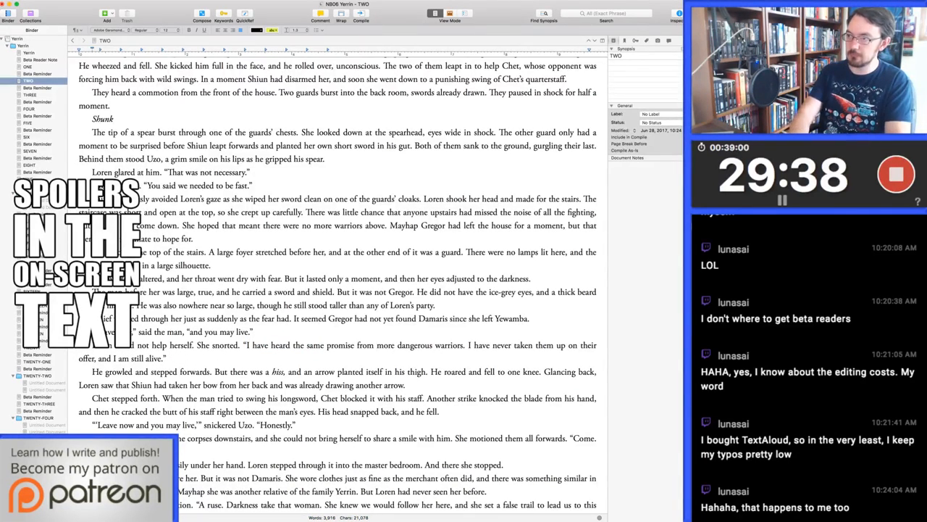
key(alt+Left)
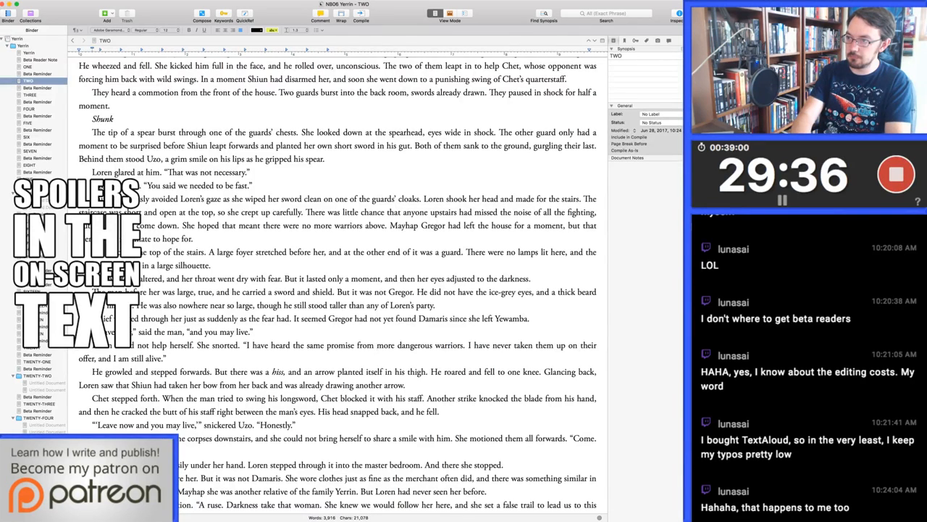
text(far mo)
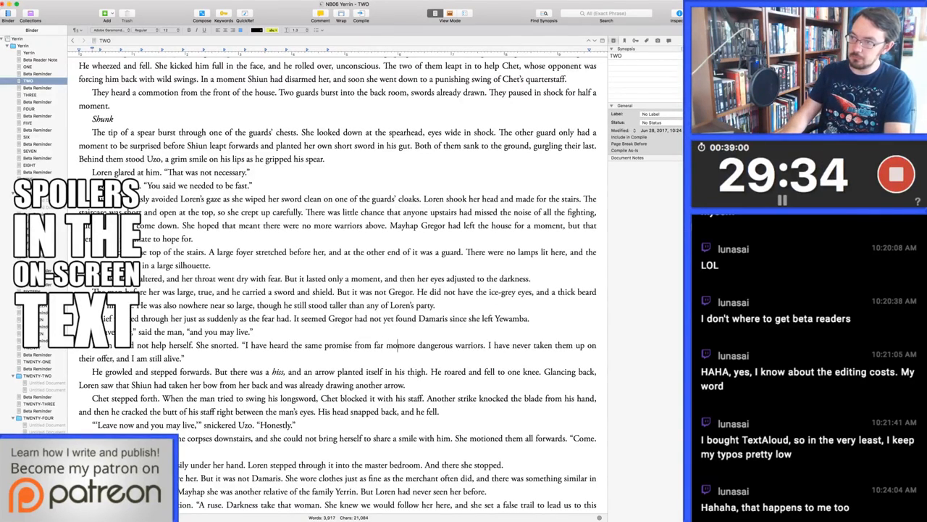
Change "far more dangerous warriors" in Loren's reply to "foes far more dangerous"
key(alt+Right)
key(alt+Right)
key(alt+shift+Right)
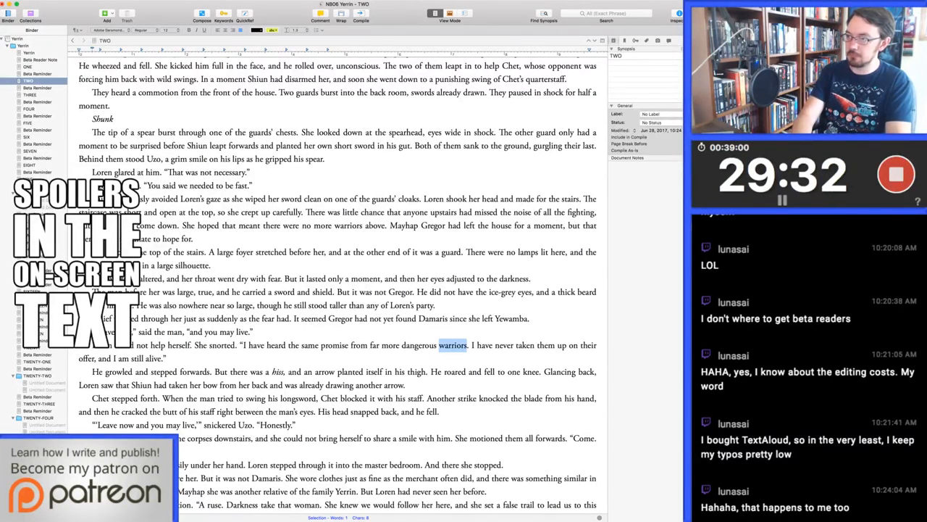
text(foes)
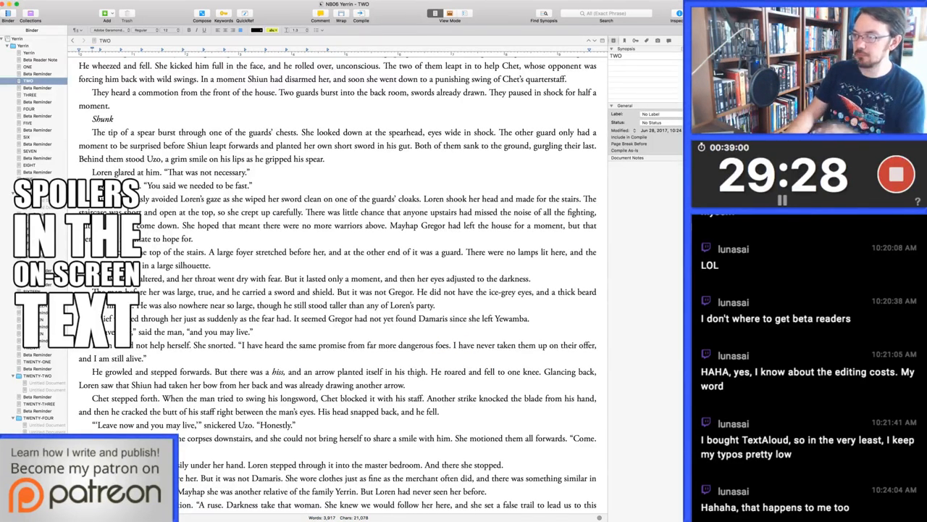
key(alt+BackSpace)
key(BackSpace)
key(alt+Left)
key(alt+Left)
text(foes)
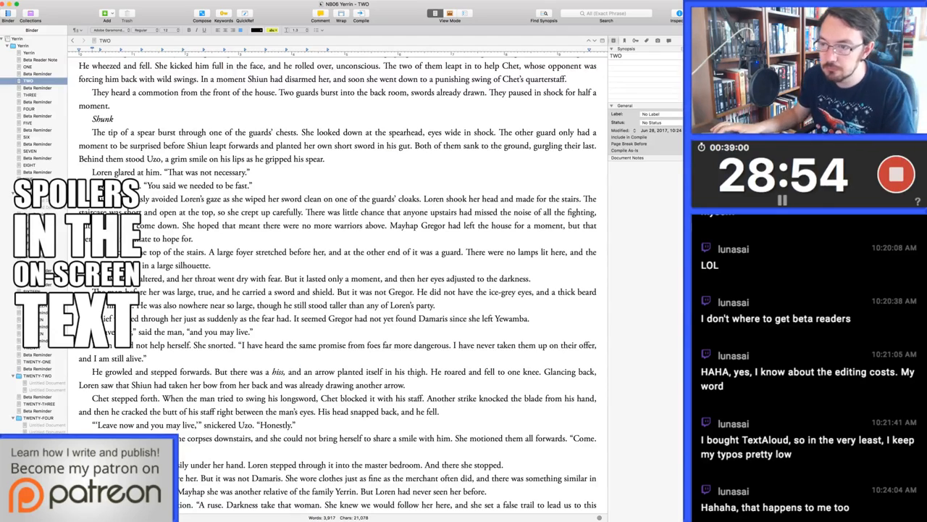
Italicize the quoted words "Leave now and you may live," in Uzo's snickered line
scroll(337, 290, down, 4)
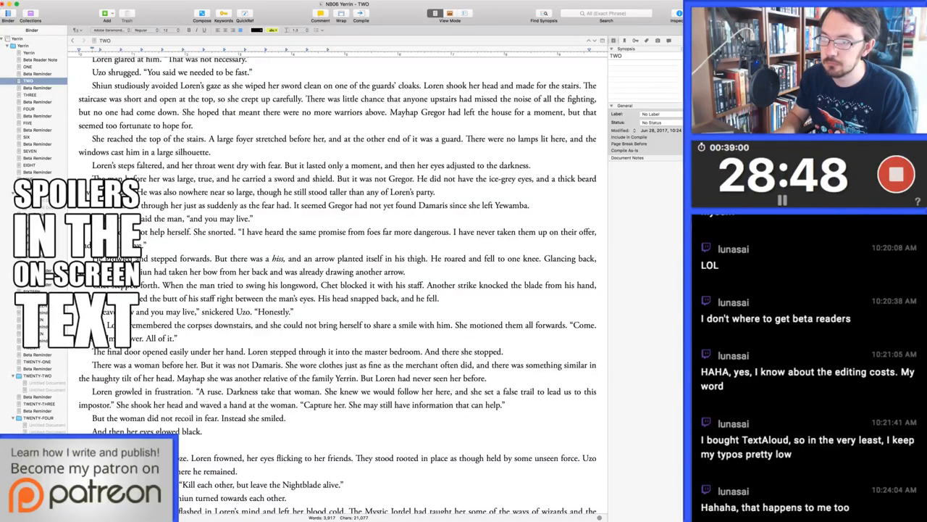
drag(132, 311, 198, 311)
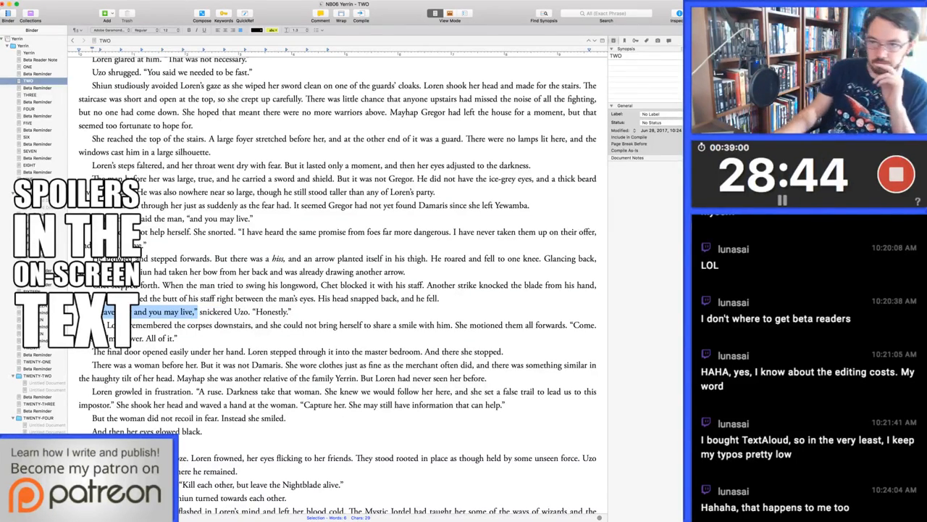
key(super+i)
key(Right)
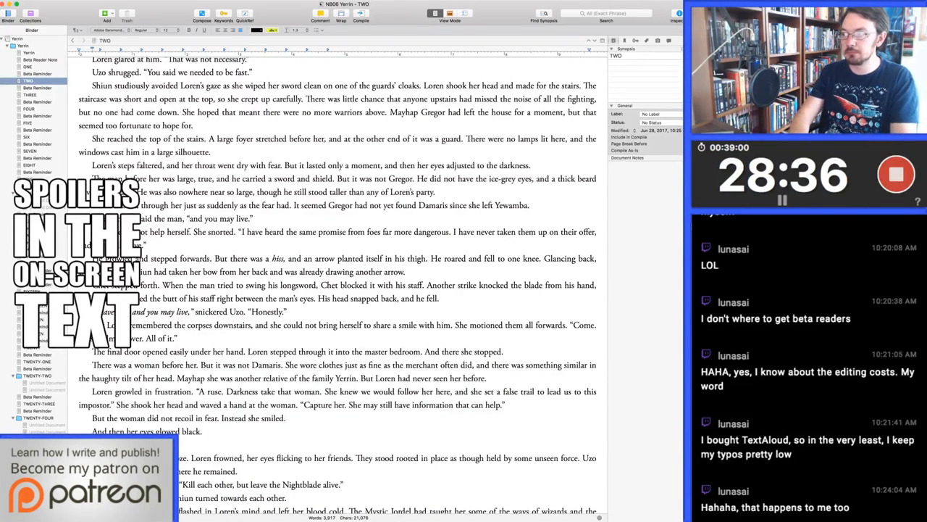
Replace a word in the sentence after "Come." in Loren's dialogue and delete its closing "All of it."
double_click(134, 472)
text(the)
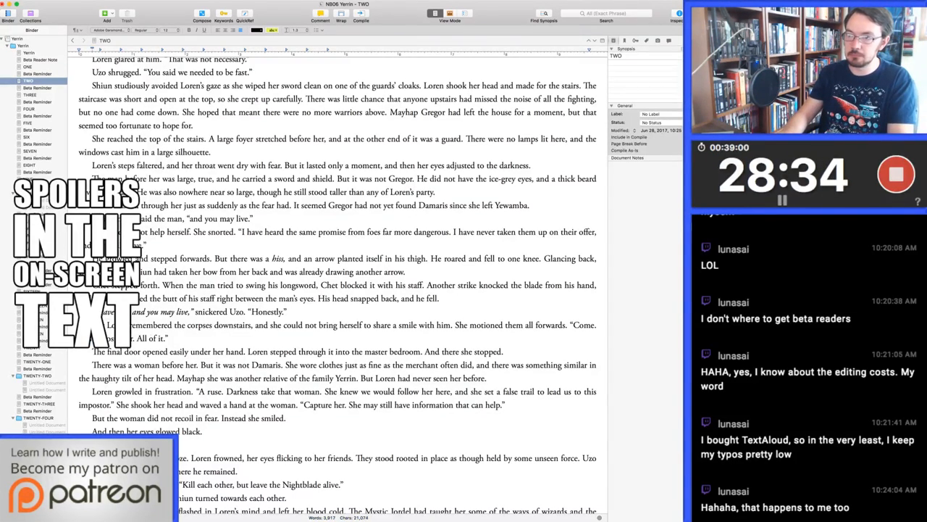
key(alt+Left)
key(Left)
key(shift+super+Right)
key(shift+Left)
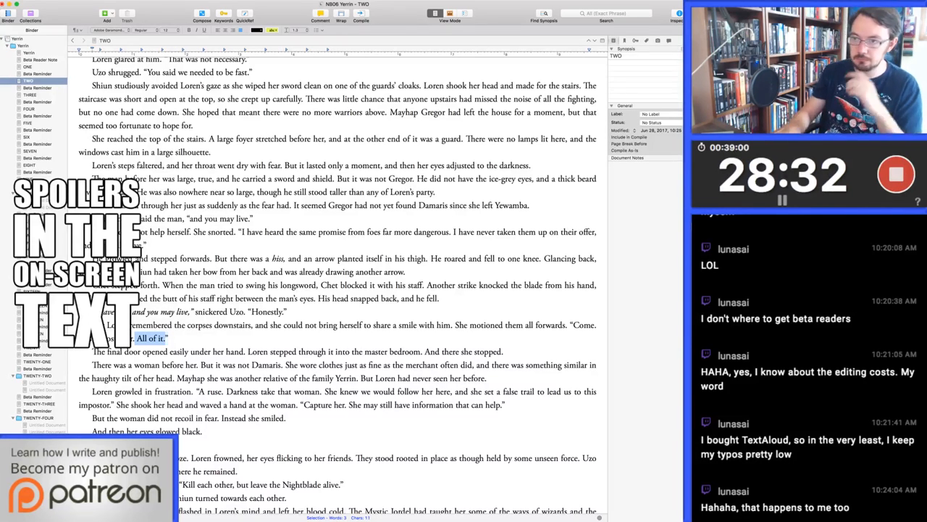
key(BackSpace)
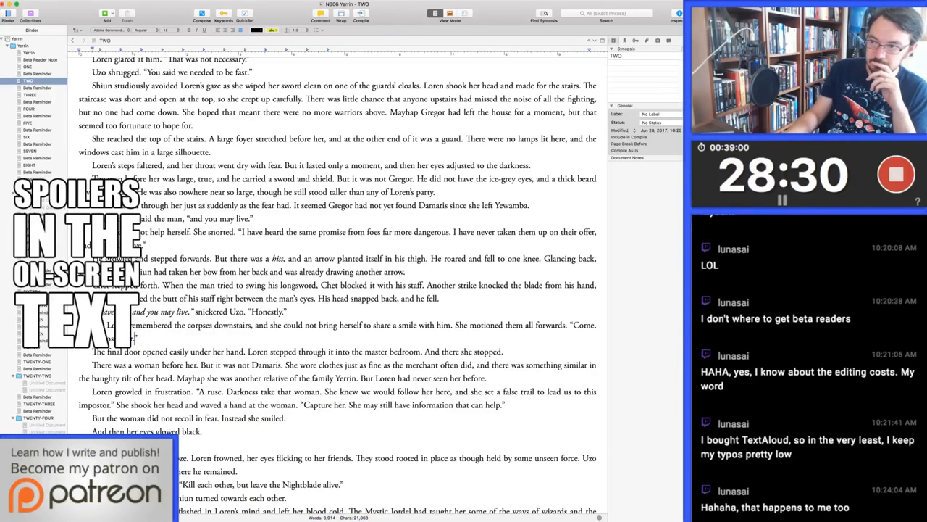
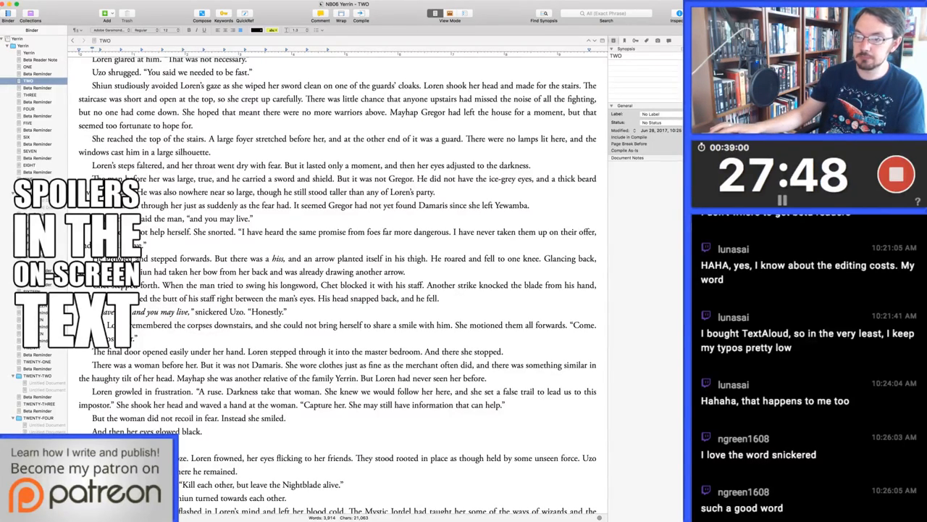
Start a new paragraph at "The thought flashed" after "Mindwyrd." and delete "some of the ways" from what the Mystic Jordel taught Loren
scroll(338, 282, down, 2)
scroll(337, 283, down, 7)
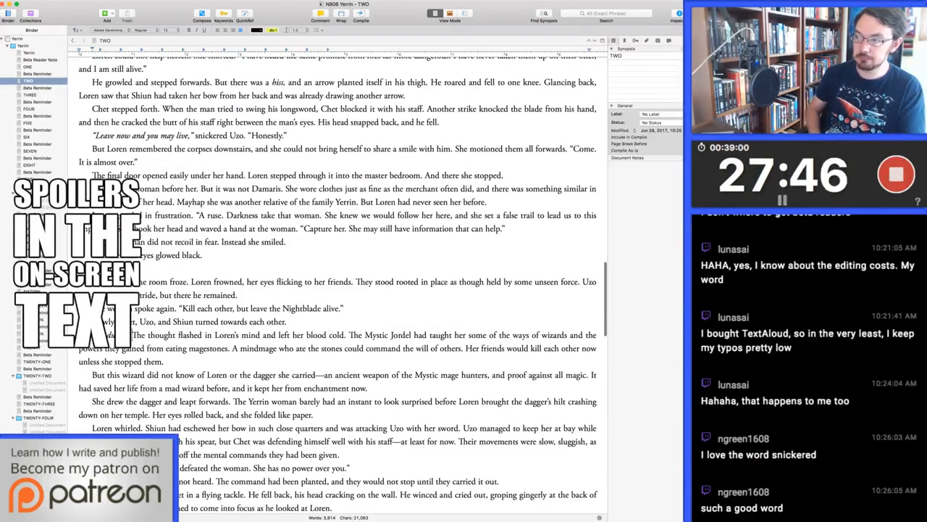
scroll(337, 283, up, 2)
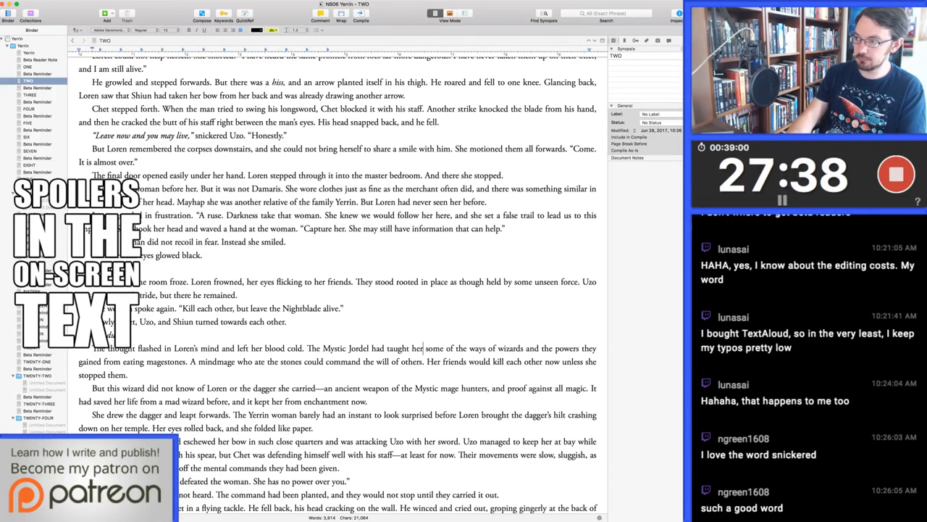
key(BackSpace)
key(BackSpace)
key(BackSpace)
key(BackSpace)
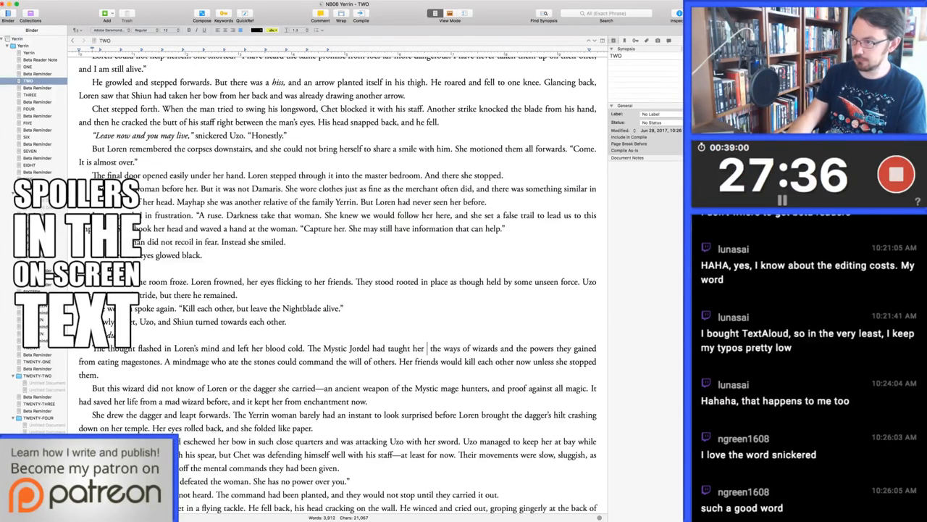
key(Delete)
key(Delete)
key(Delete)
key(Delete)
key(Delete)
key(Delete)
key(Delete)
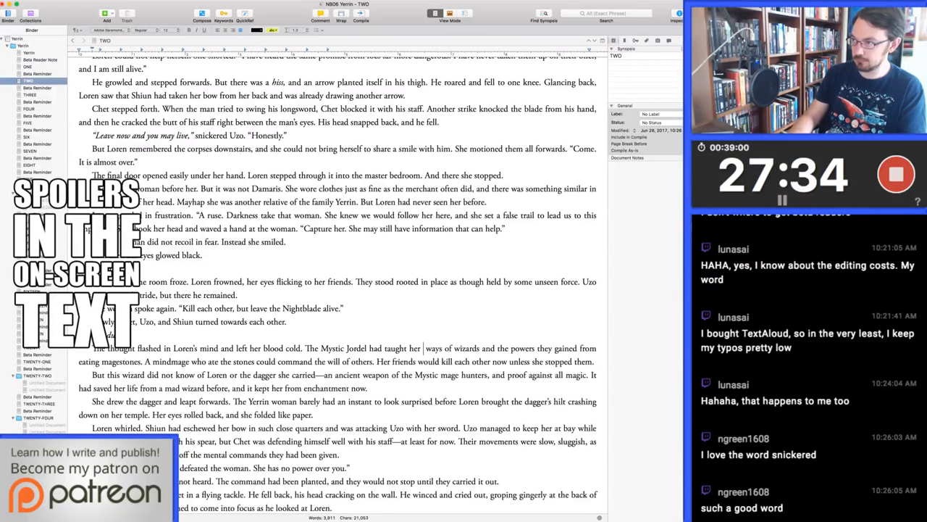
key(Delete)
key(Delete)
key(Delete)
key(Delete)
key(Delete)
key(Delete)
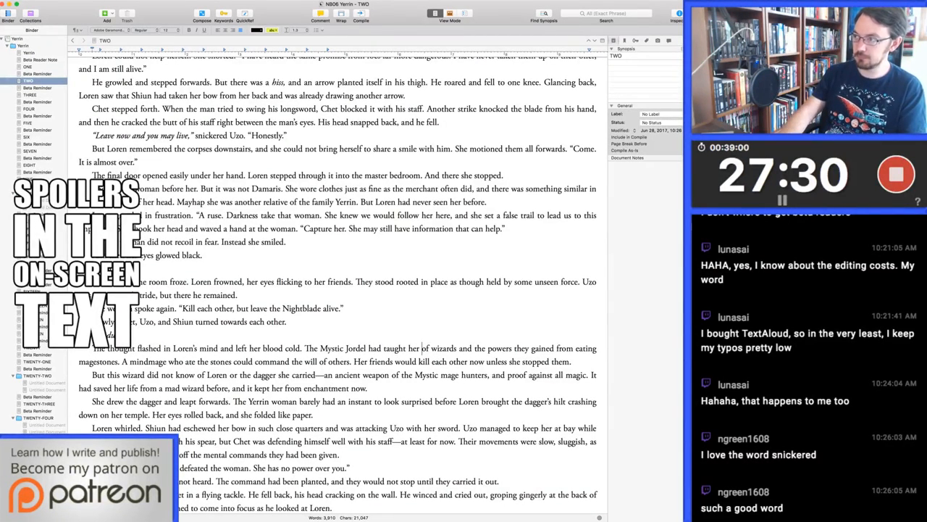
Delete "eating" before "magestones" in the sentence about the powers wizards gain
double_click(586, 348)
key(BackSpace)
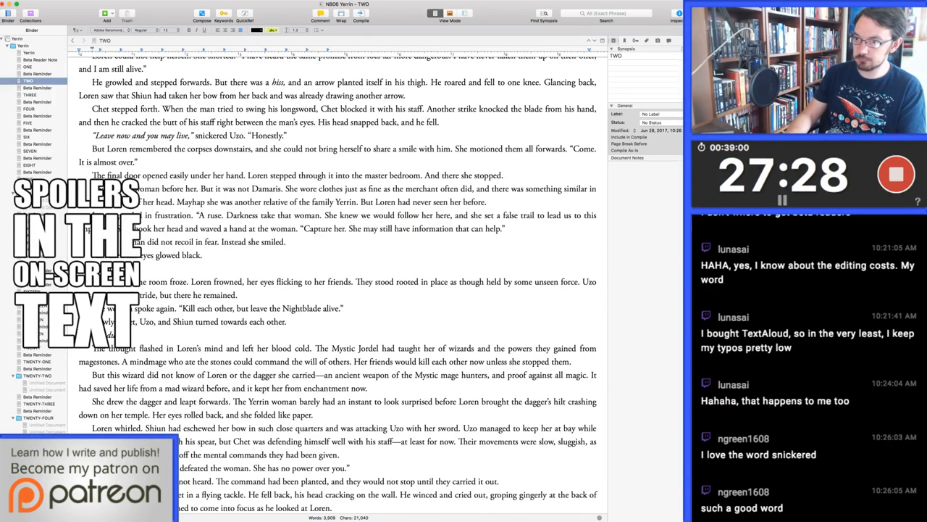
key(Right)
key(Right)
key(Right)
key(Right)
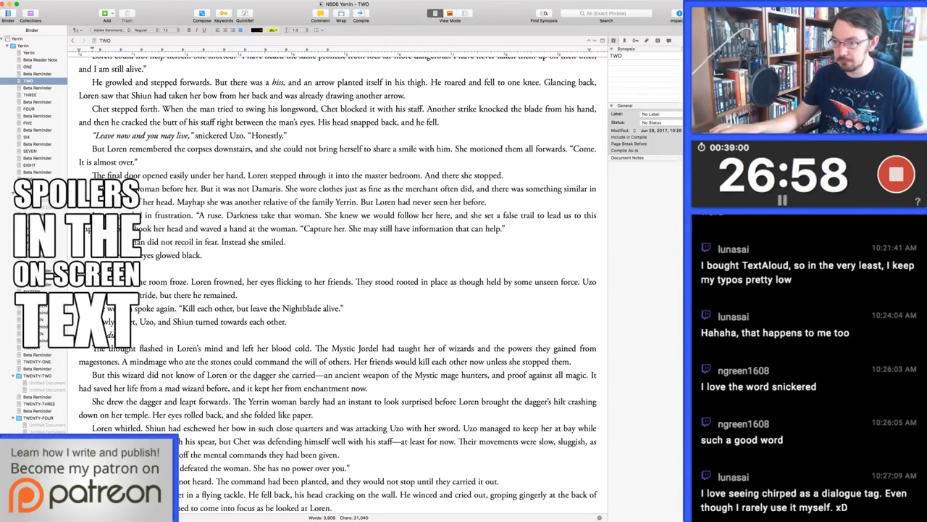
Shorten Loren's cry after "Stop!" to "The woman has no power over you."
scroll(337, 282, down, 5)
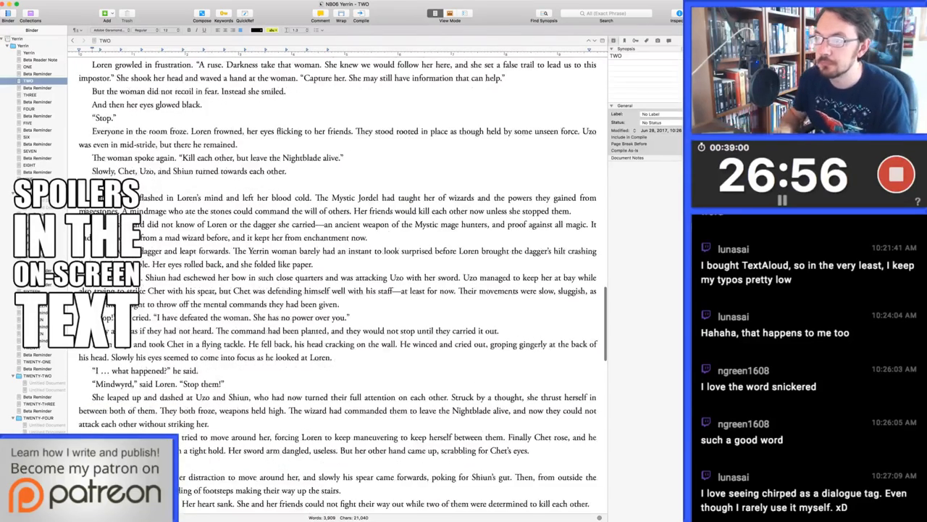
drag(156, 317, 220, 318)
text(The)
key(BackSpace)
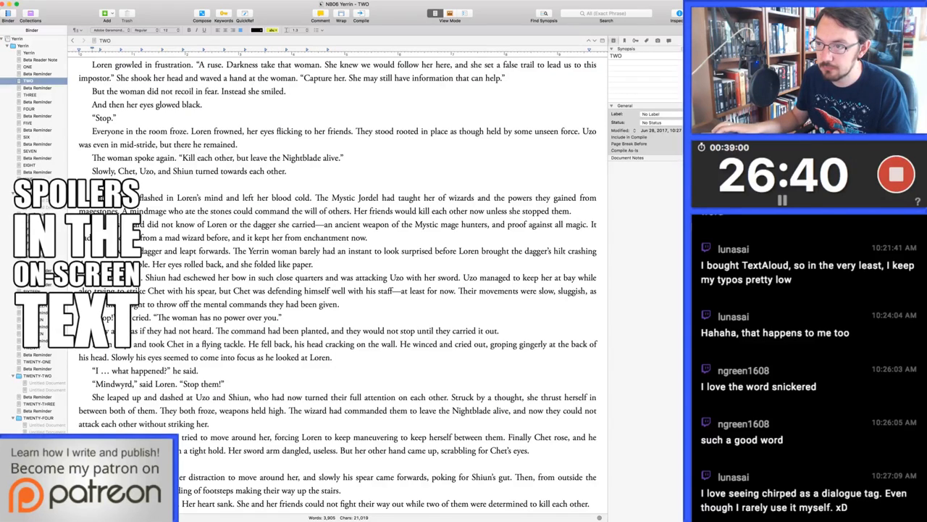
Split the sentence about Loren dashing at Uzo and Shiun by replacing ", who had now" with ". They had"
scroll(338, 282, down, 5)
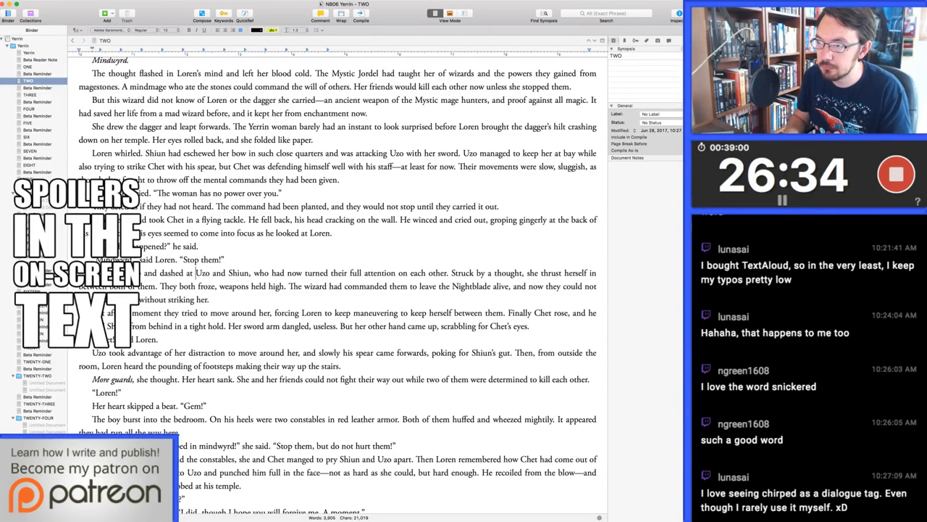
double_click(261, 273)
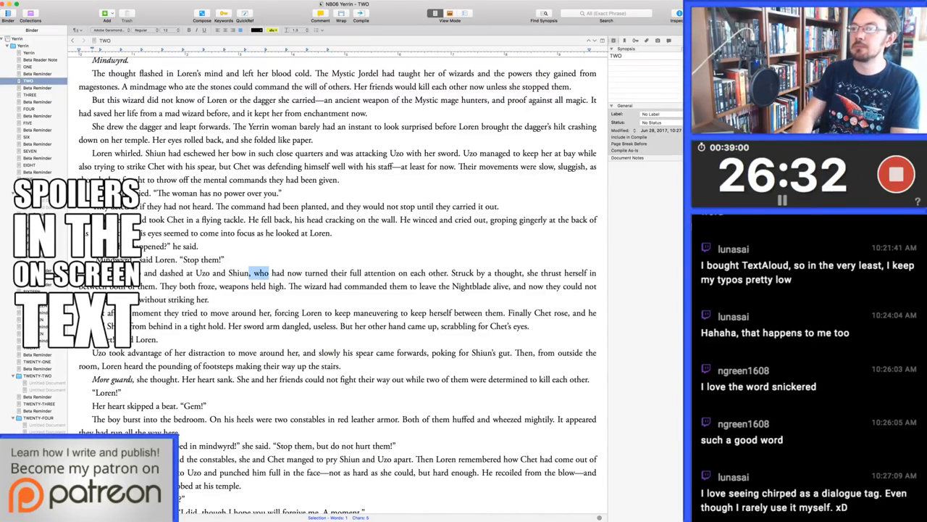
key(shift+alt+Right)
key(shift+alt+Right)
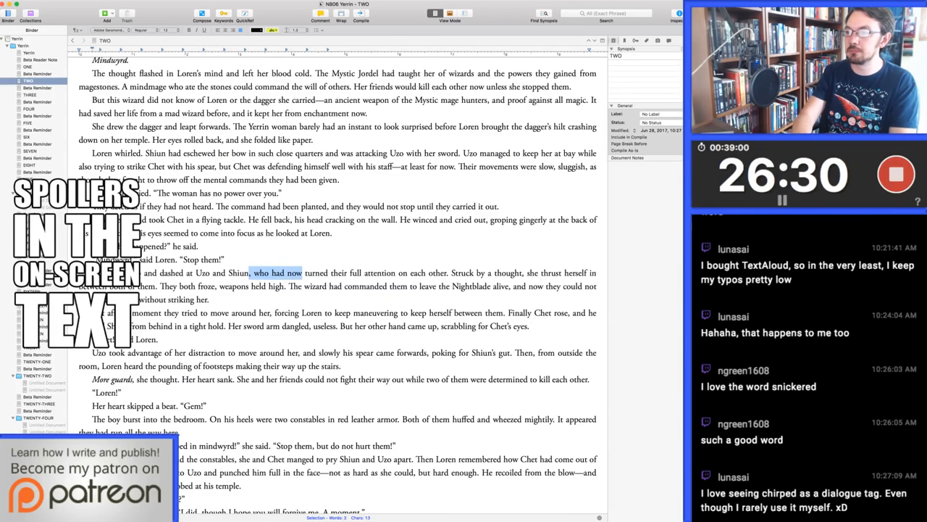
key(BackSpace)
key(BackSpace)
key(BackSpace)
text(. They had)
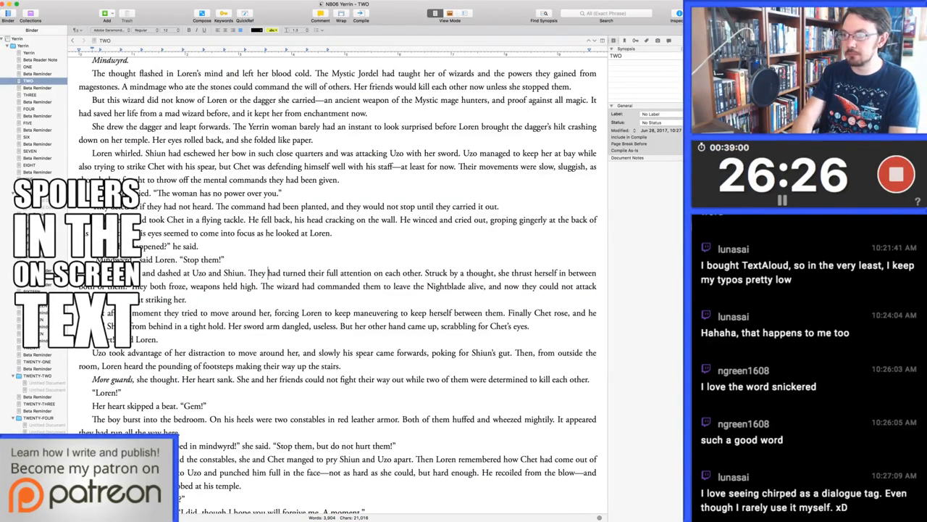
Open the new sentence about Uzo and Shiun with "With Chet out of the way," and lowercase "they"
key(alt+Left)
text(With Chet down)
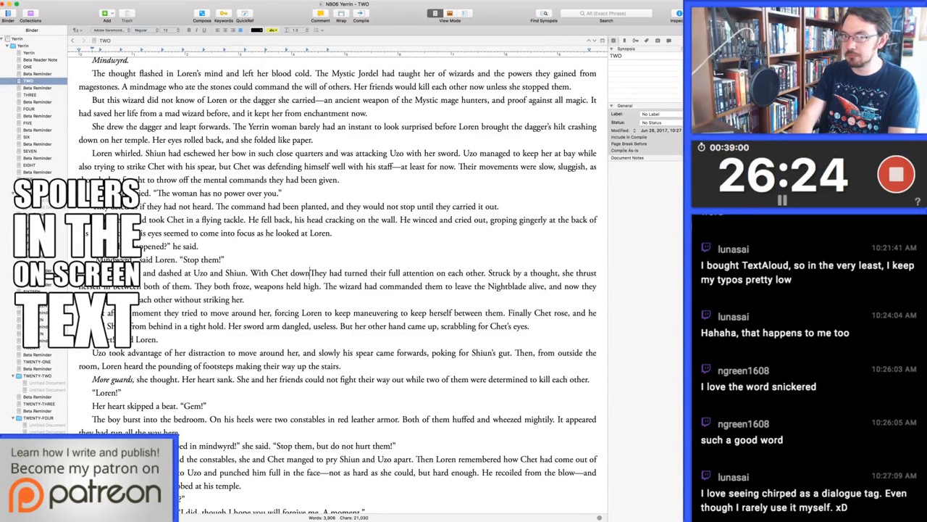
key(alt+BackSpace)
text(out of the wa)
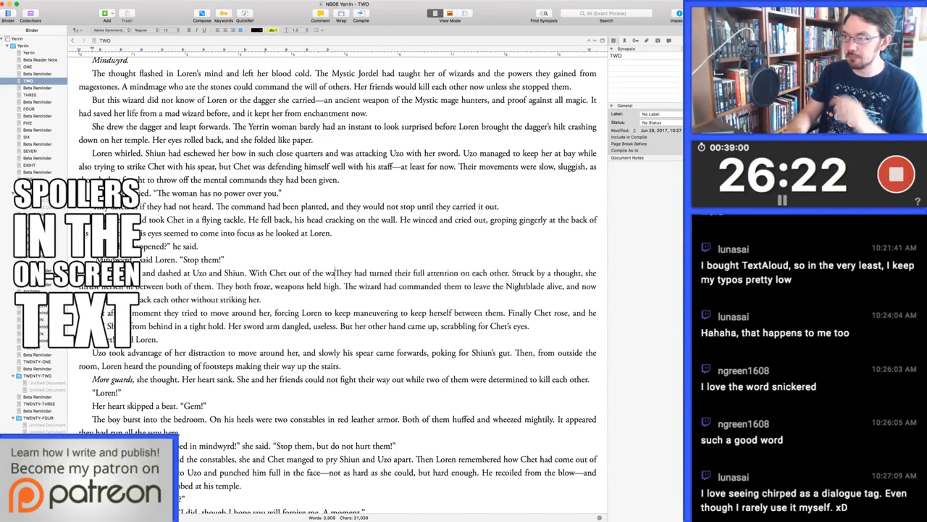
text(y,)
key(Delete)
text(t)
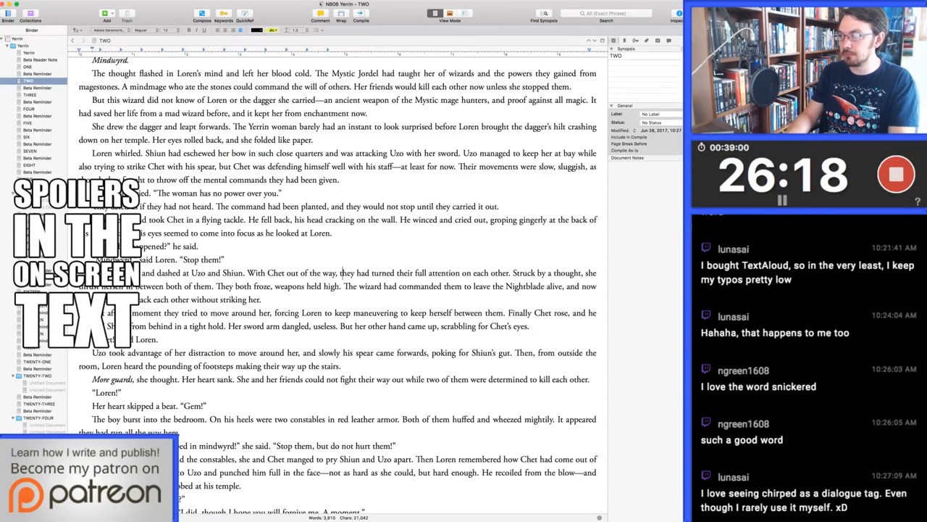
Replace "Struck by a thought, she" with "Loren" before "thrust herself in between both of them"
click(513, 273)
key(shift+super+Right)
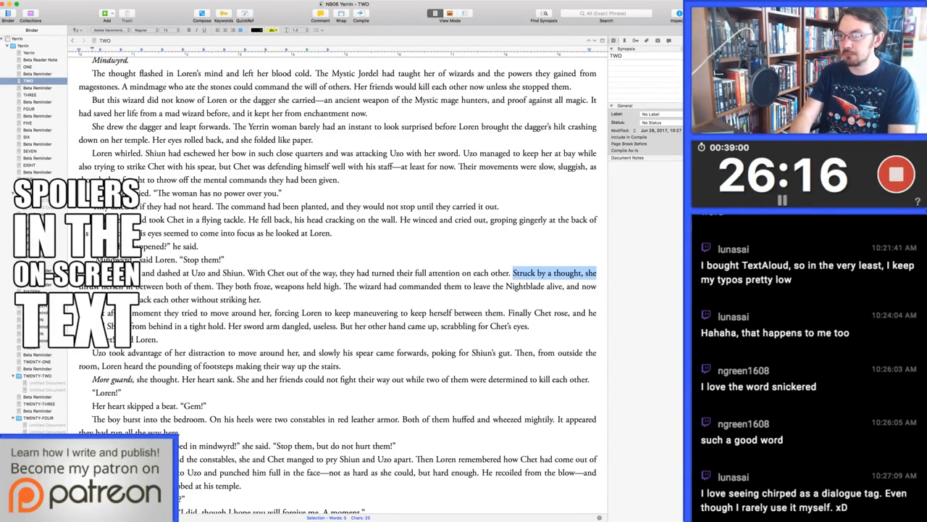
text(Loren)
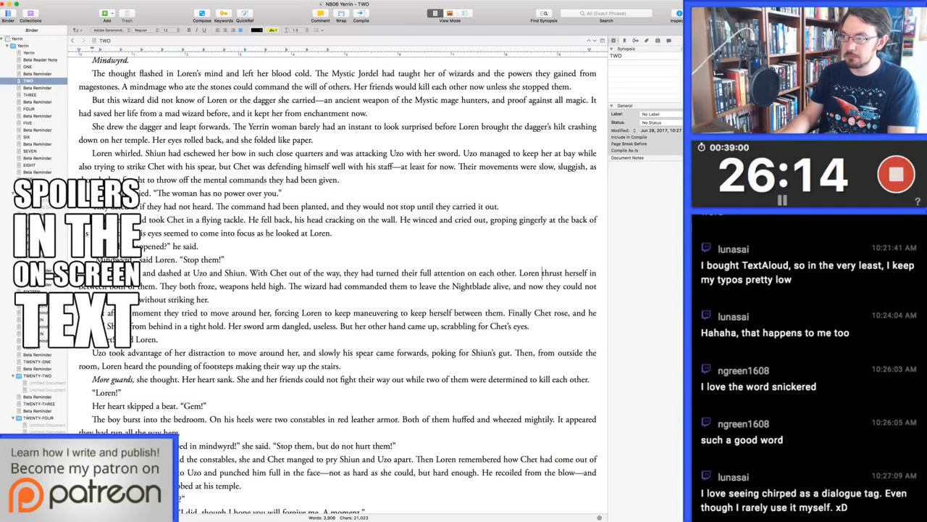
Cut the opening about moving around Loren and Chet rising, so that the paragraph begins "Chet gripped Shiun from behind"
key(Down)
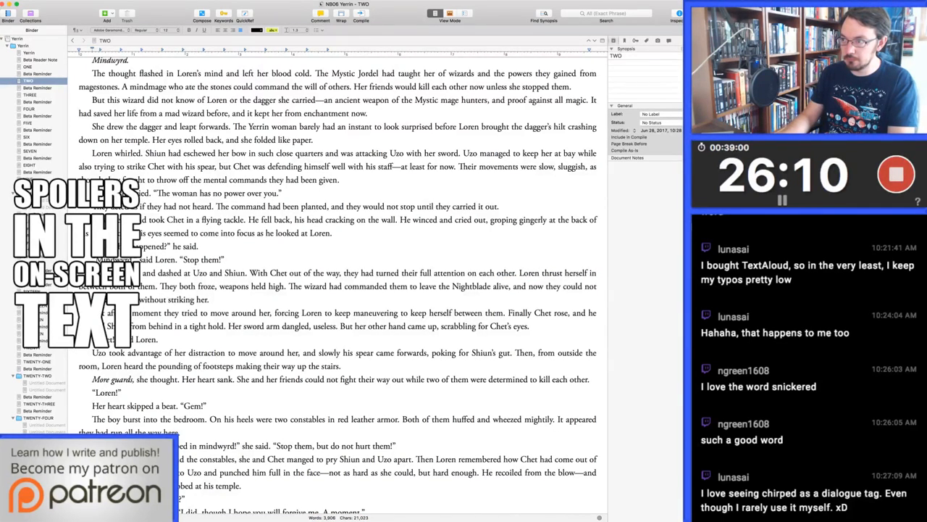
key(Down)
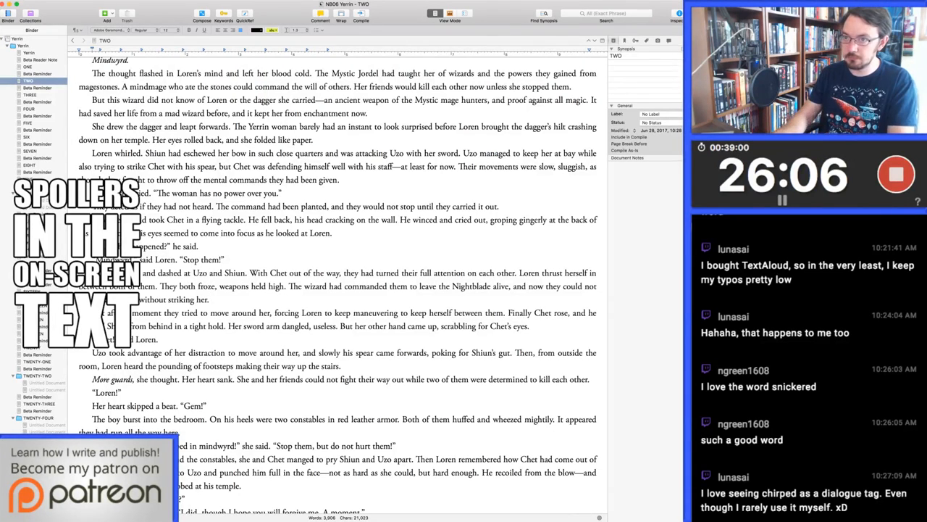
key(alt+Left)
key(super+shift+Left)
key(BackSpace)
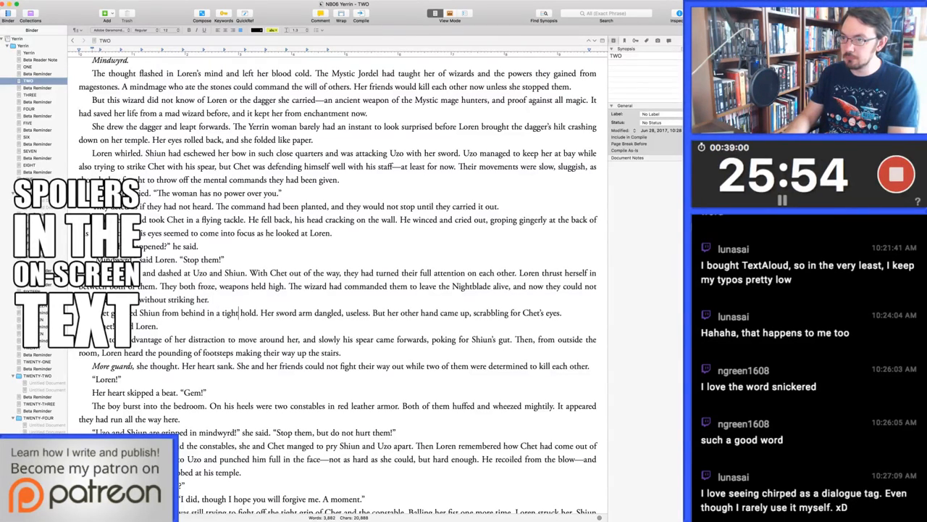
Remove the line "Chet!" said Loren and end the preceding paragraph with "She scratched his face, and he grimaced."
drag(160, 326, 92, 326)
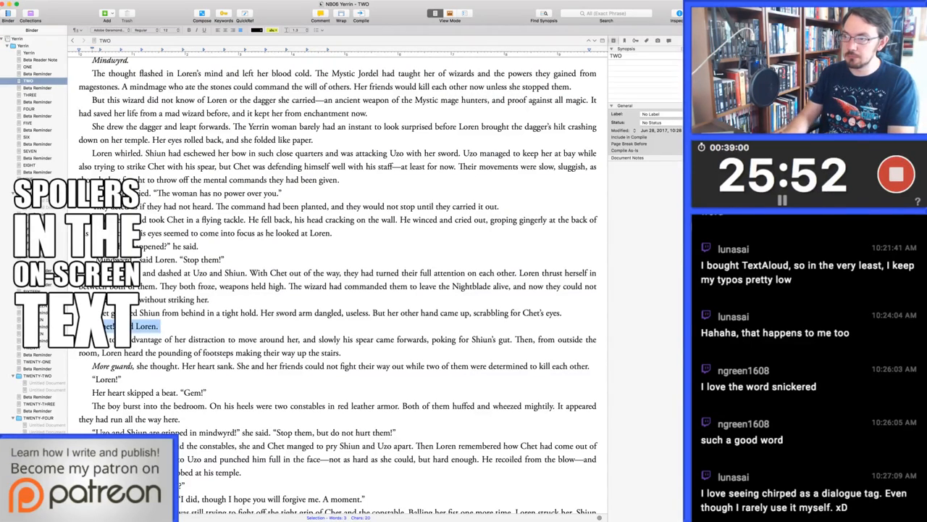
key(BackSpace)
key(BackSpace)
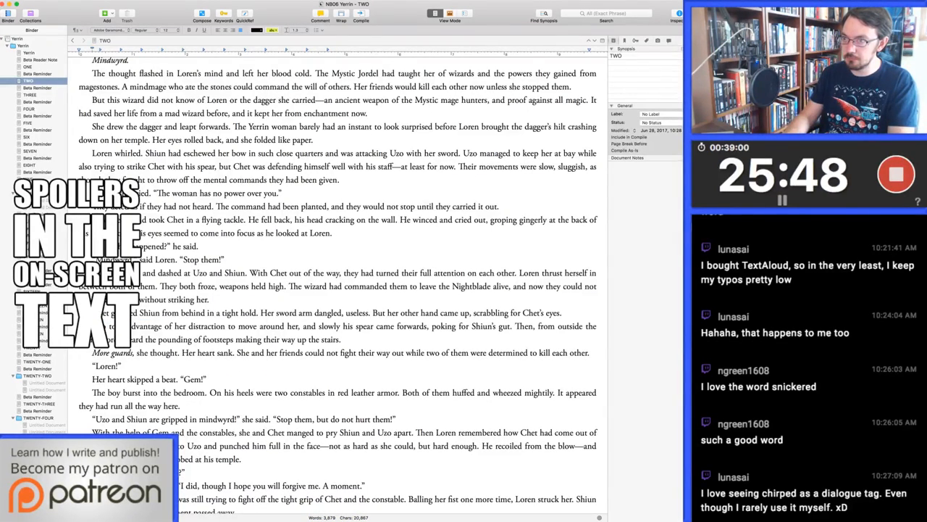
text(She d )
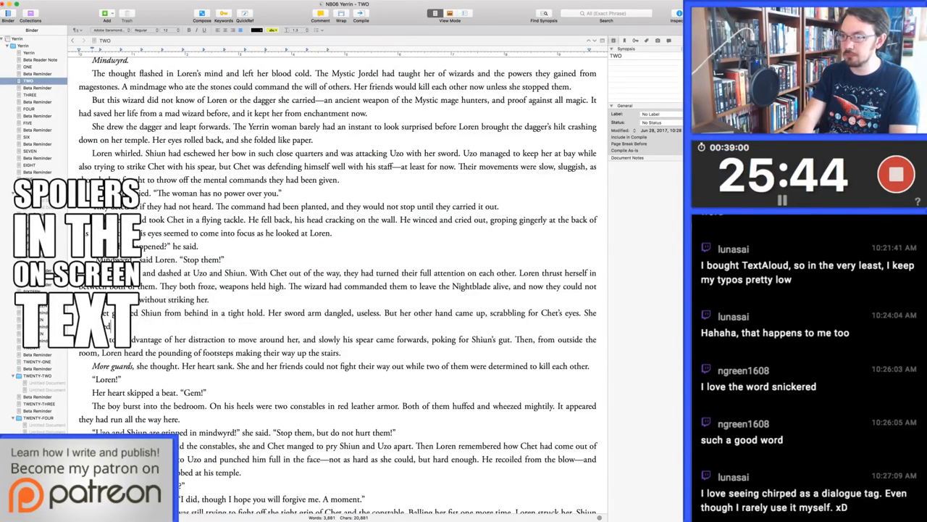
text(ce, and he )
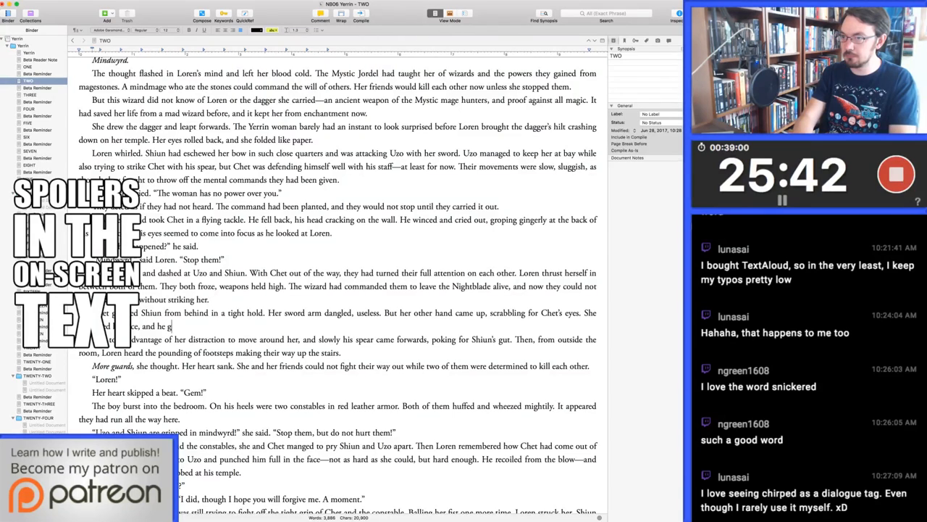
text(grimaced.)
Add a paragraph reading "Chet!" said Loren. She lunged, trying to pull Shiun's hand away
key(Return)
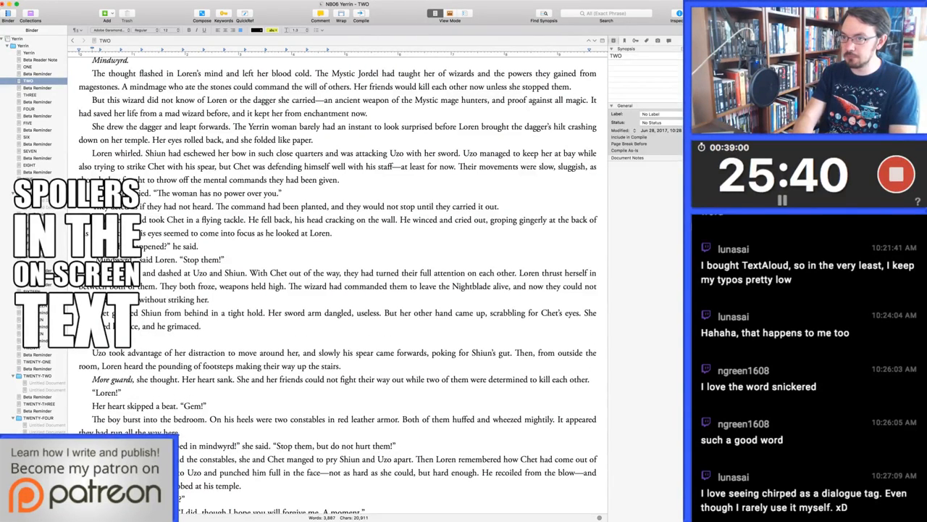
text("Chet!" said Loren. Sh)
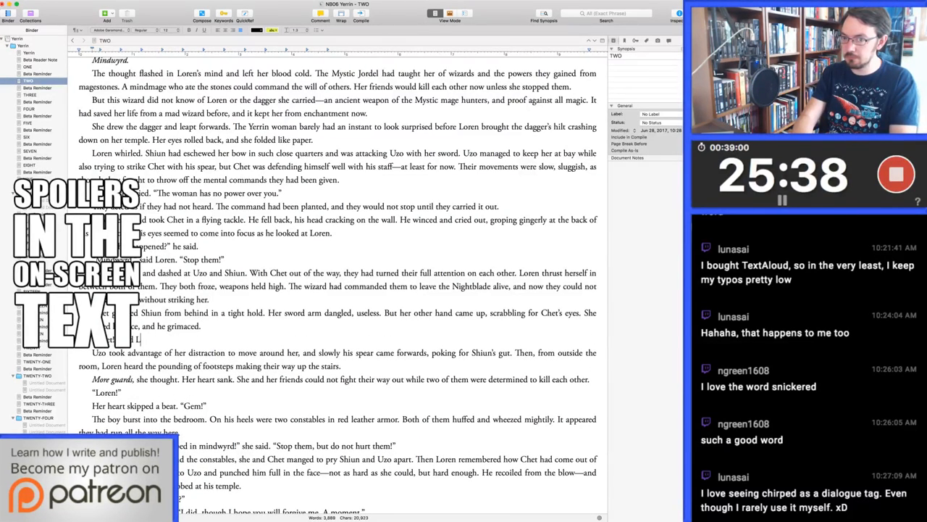
text(e t)
key(BackSpace)
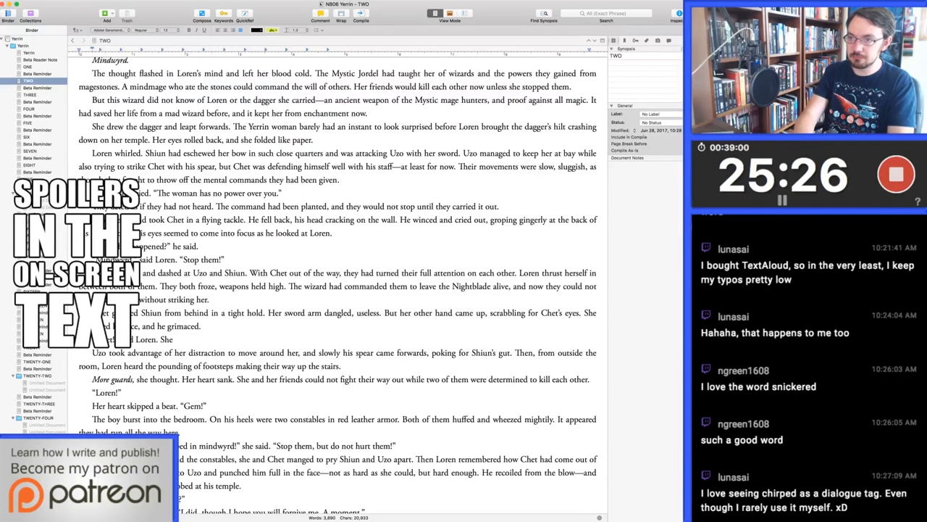
text(lunged, )
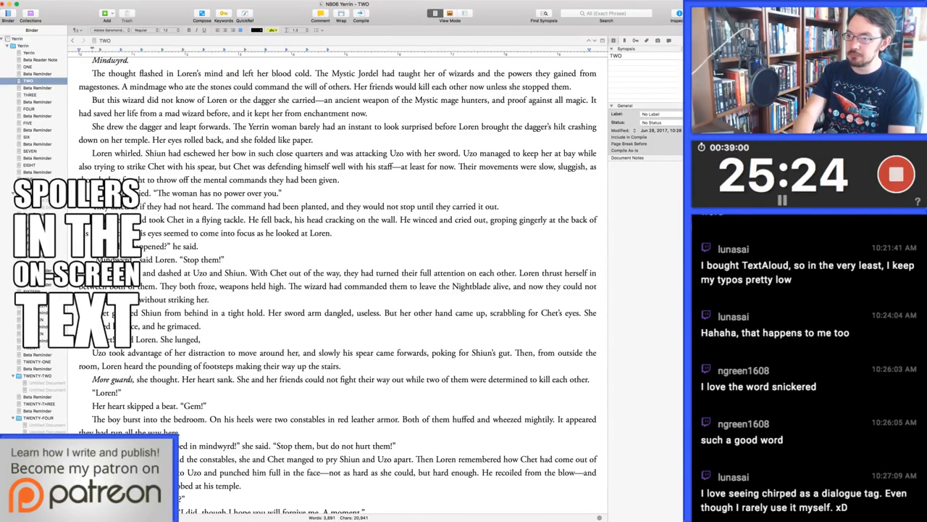
text(trying to pull Shiun's hand away.)
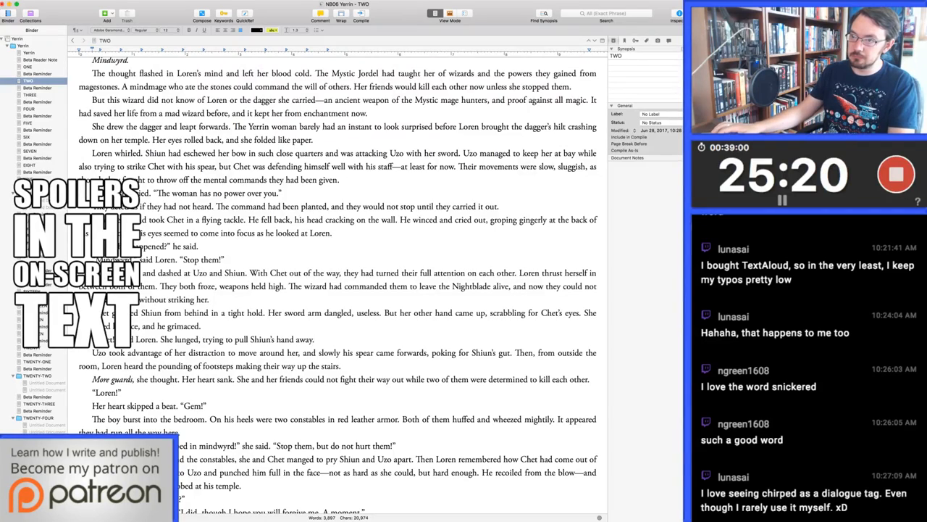
Extend Loren's call "Gem!" to "Gem! In here!" in the line where her heart skips a beat
scroll(337, 283, down, 1)
scroll(337, 282, down, 5)
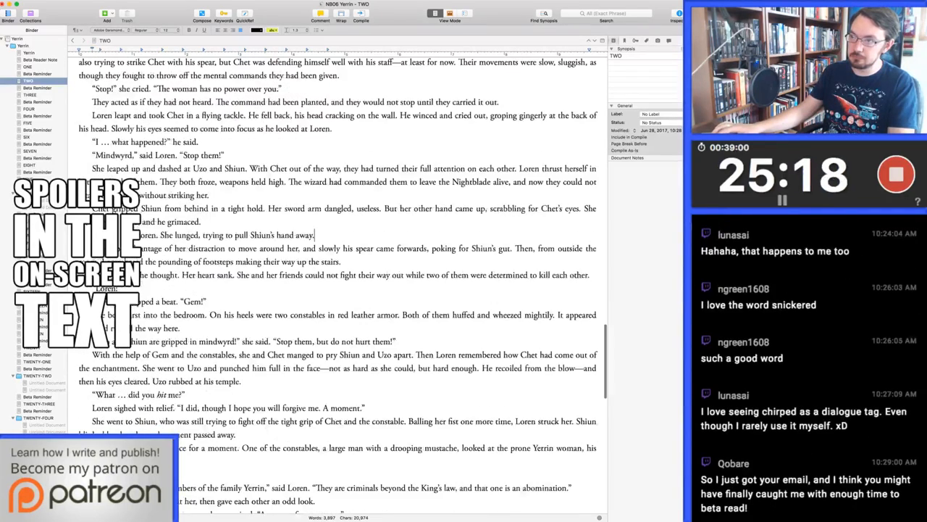
scroll(337, 282, down, 2)
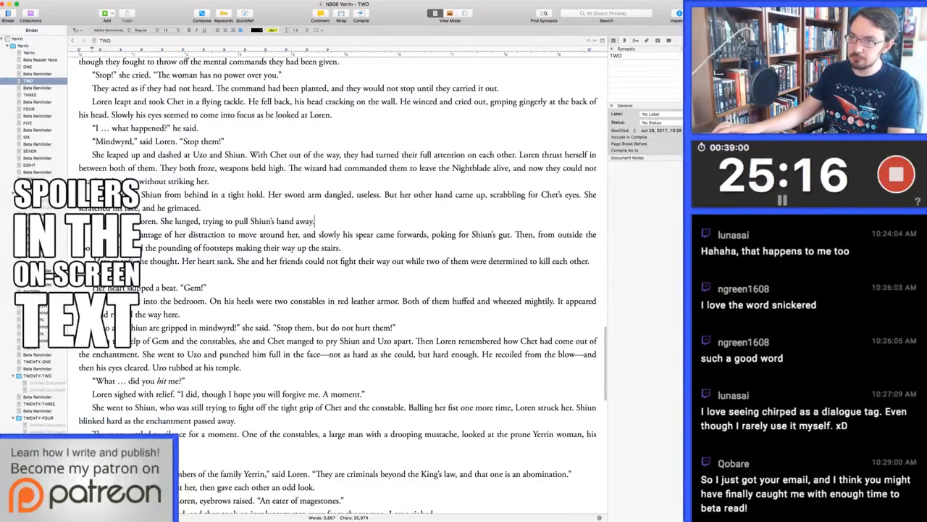
scroll(338, 282, down, 3)
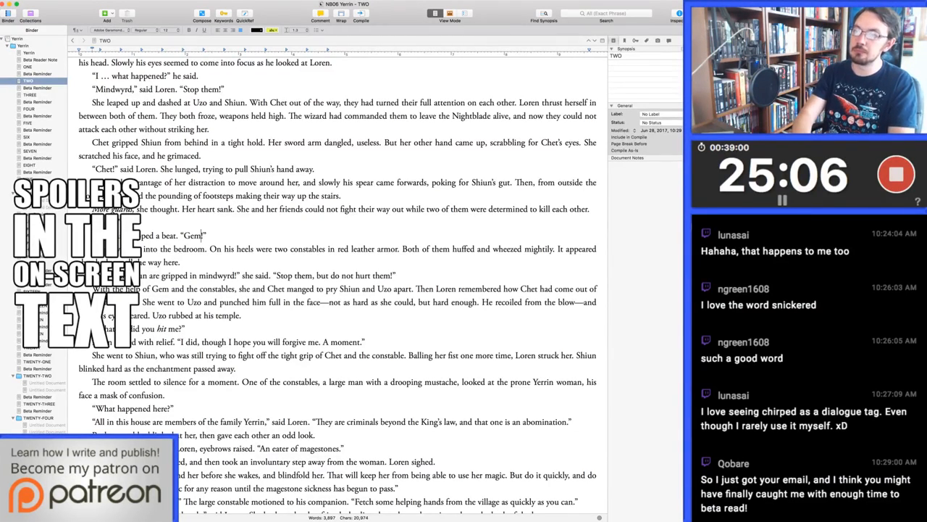
text(! In here)
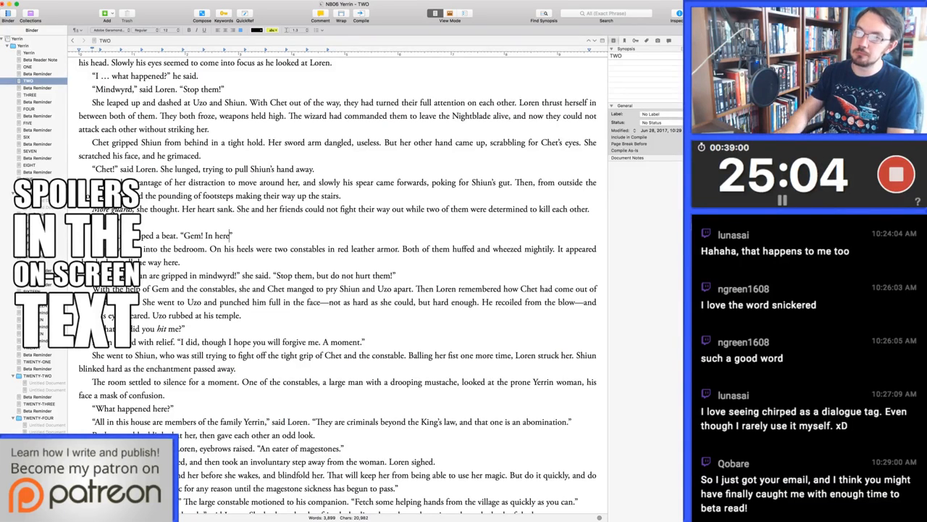
text(!")
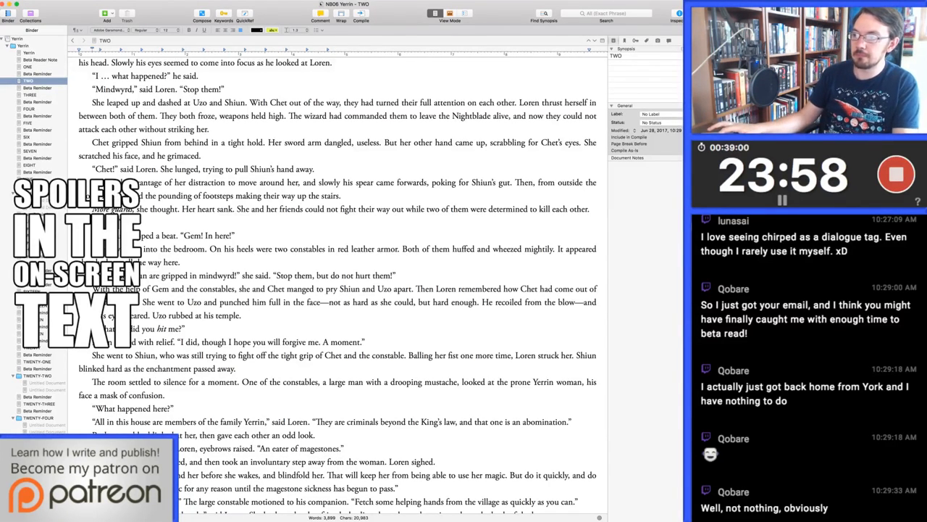
Delete the closing "A moment." from Loren's reply, so that it ends "forgive me."
click(323, 342)
key(shift+Right)
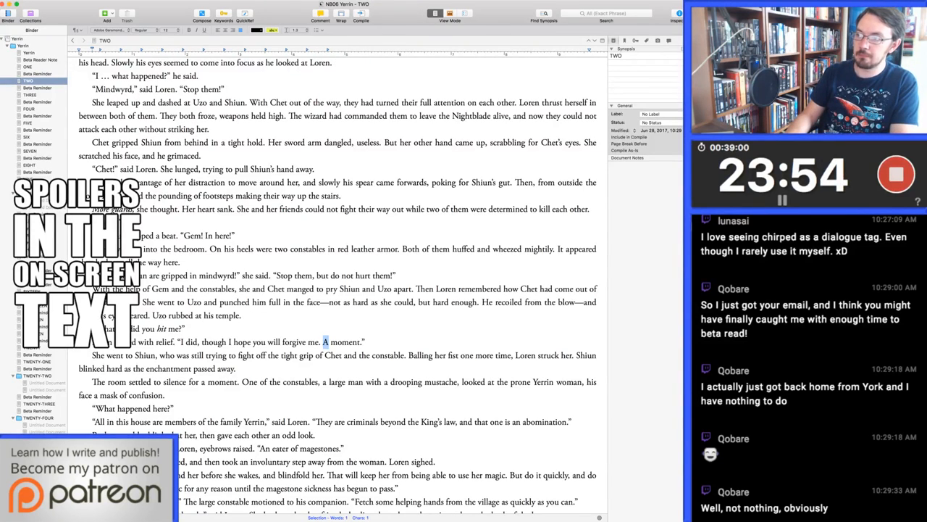
key(Left)
key(Left)
key(super+shift+Right)
key(shift+Left)
key(shift+Left)
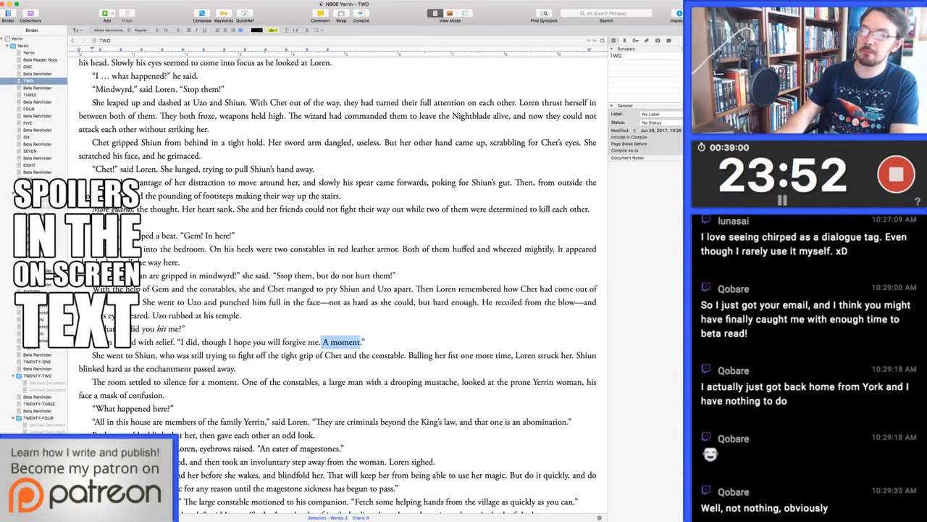
key(shift+Right)
key(BackSpace)
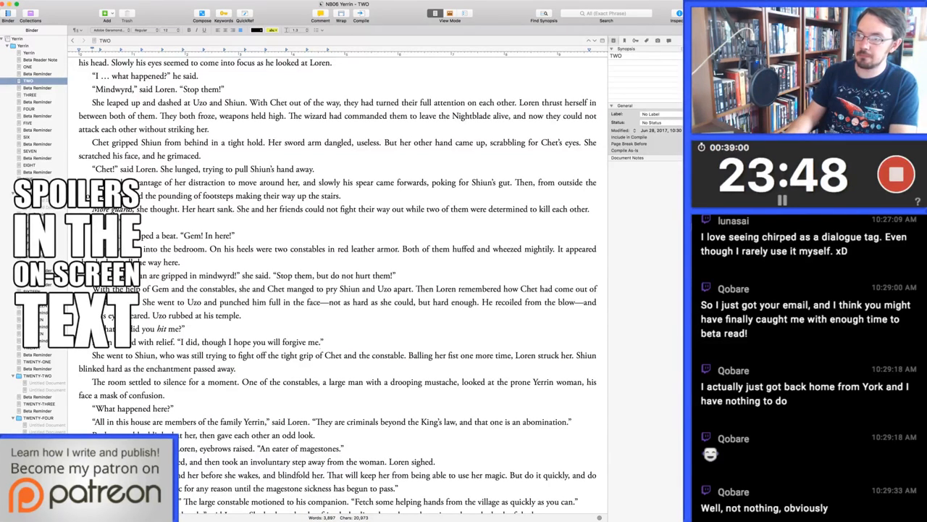
Reword Loren's reply to Uzo as "I did, and you will have to forgive me."
key(alt+Left)
key(alt+Left)
key(alt+Left)
key(alt+Left)
key(alt+Left)
key(alt+Left)
key(alt+shift+Right)
key(alt+shift+Right)
key(alt+shift+Right)
key(alt+shift+Left)
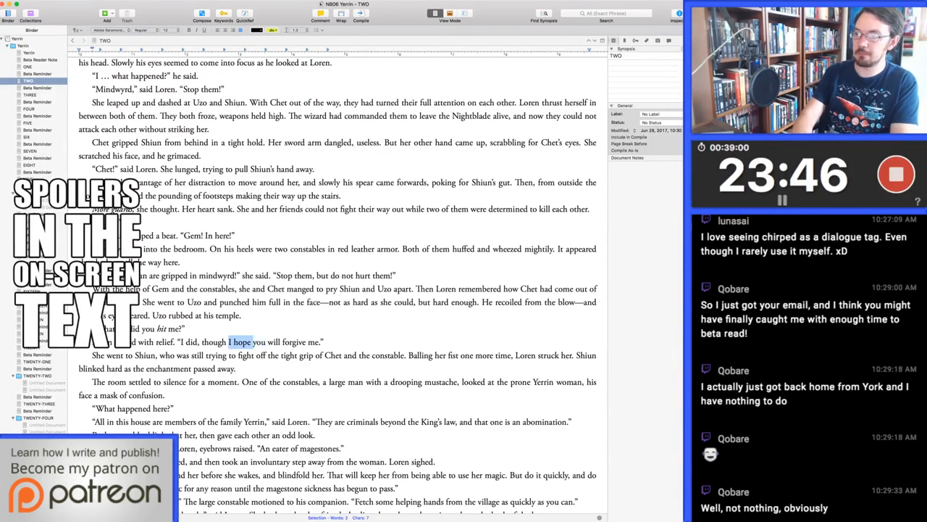
key(BackSpace)
text(have to)
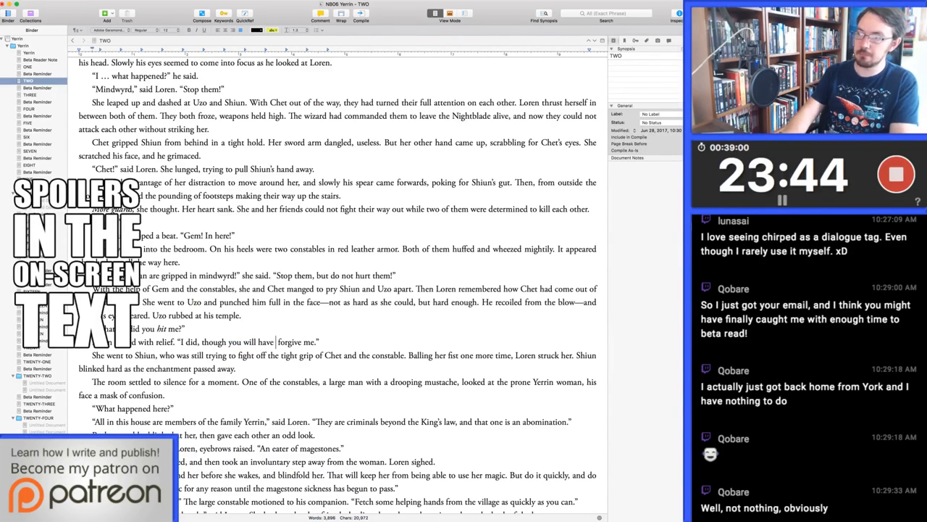
key(alt+Left)
key(alt+Left)
key(alt+Left)
key(alt+Left)
key(alt+BackSpace)
text(and)
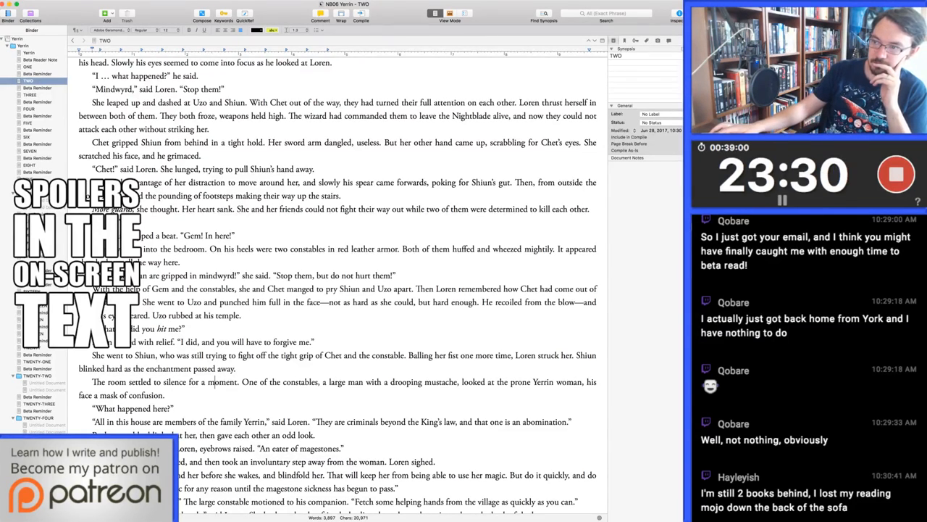
Reword the constables' reaction to "Both constables blinked at Loren and then gave each other an odd look."
scroll(215, 382, down, 1)
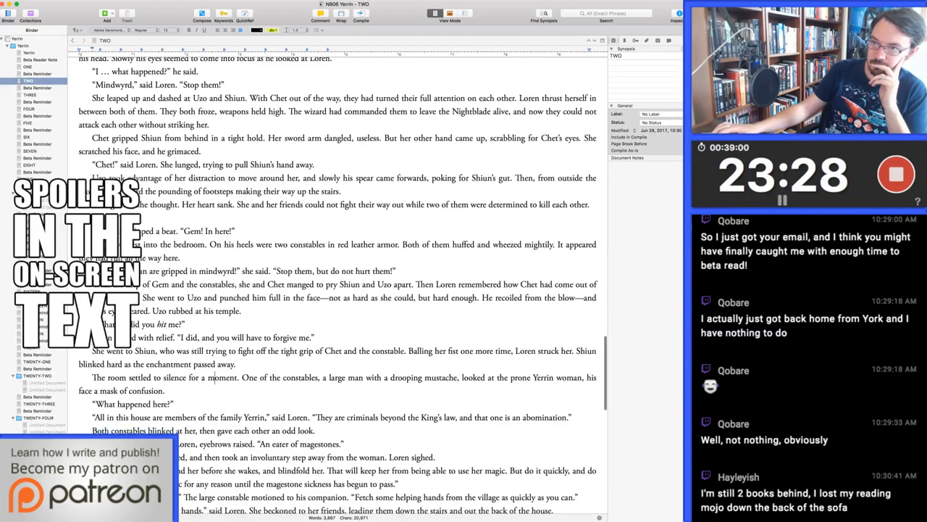
scroll(215, 381, down, 3)
scroll(212, 265, down, 1)
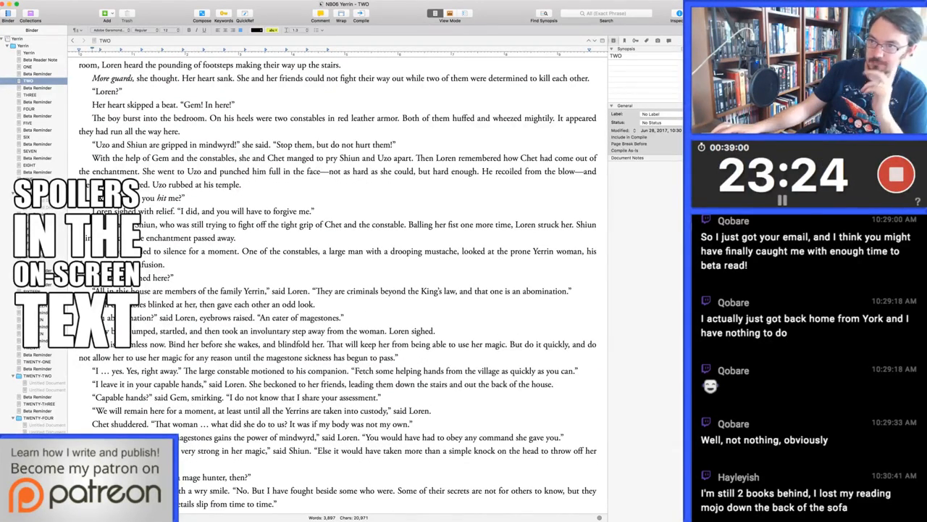
double_click(190, 304)
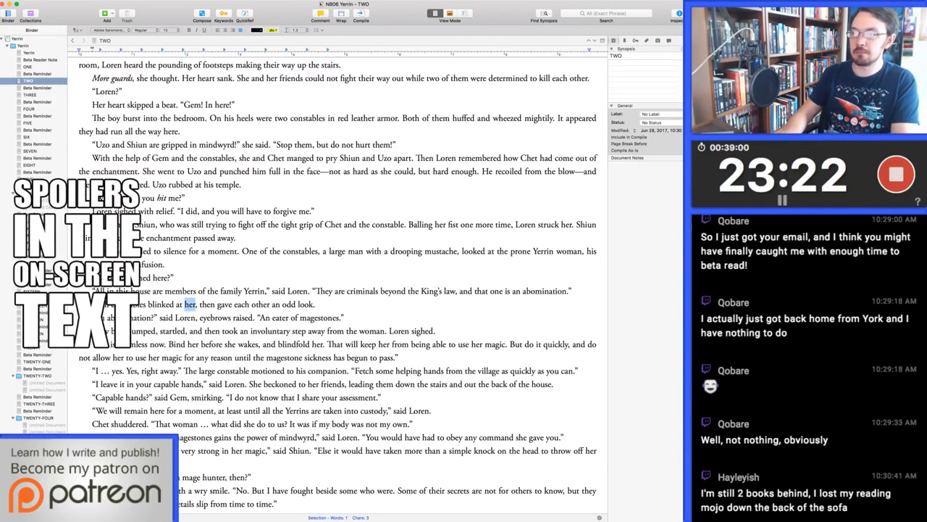
text(Loren)
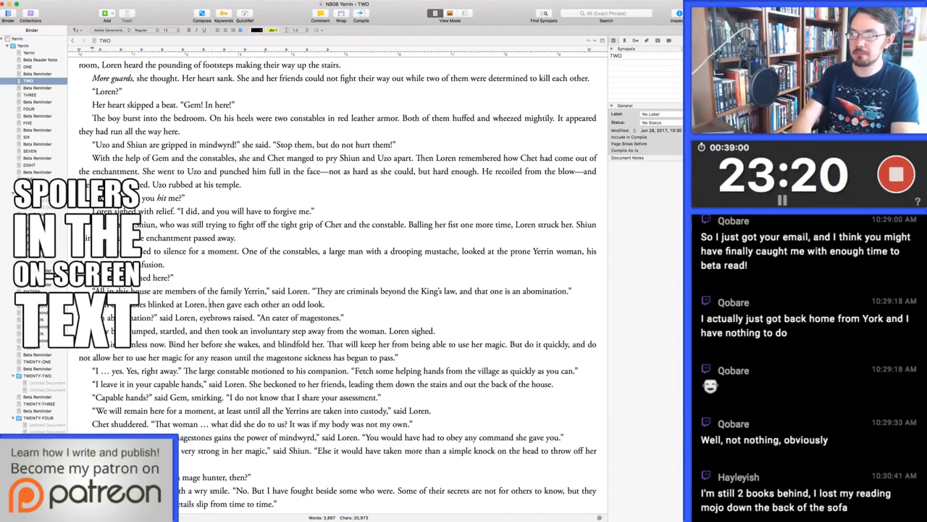
key(BackSpace)
key(BackSpace)
text(and)
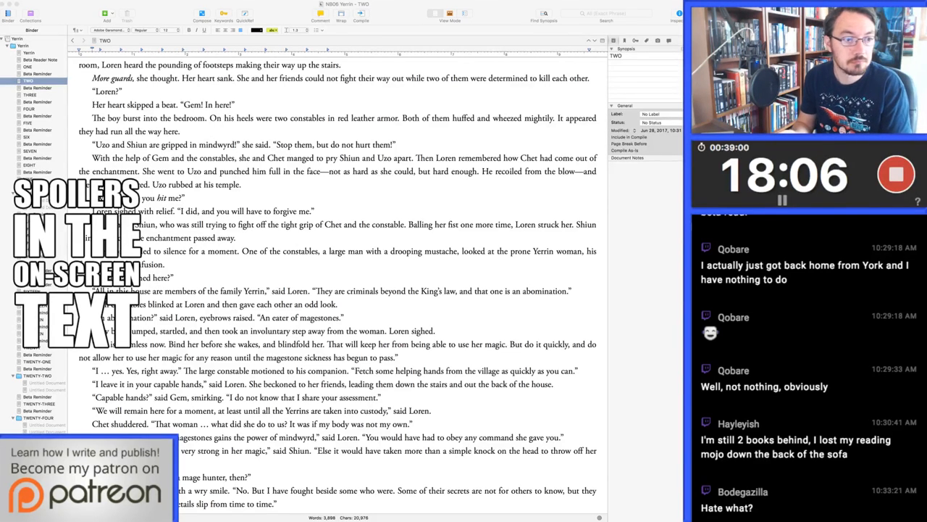
Cut "eyebrows raised" from Loren's abomination line and turn its ending into the question "An eater of magestones?"
key(super+Tab)
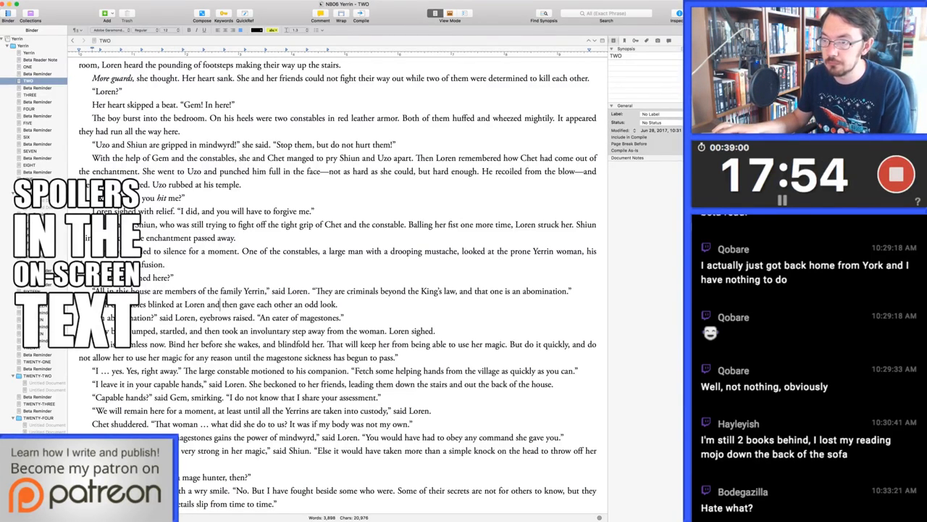
scroll(337, 290, down, 5)
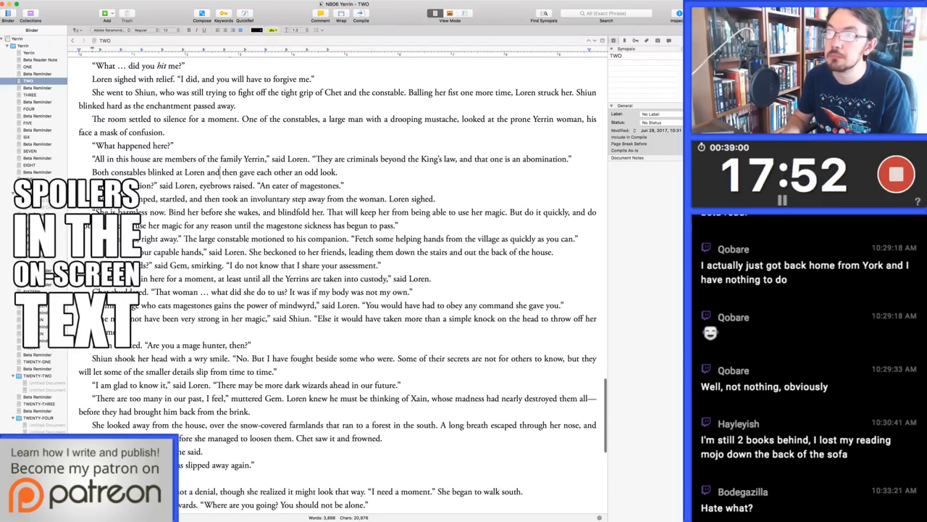
click(194, 225)
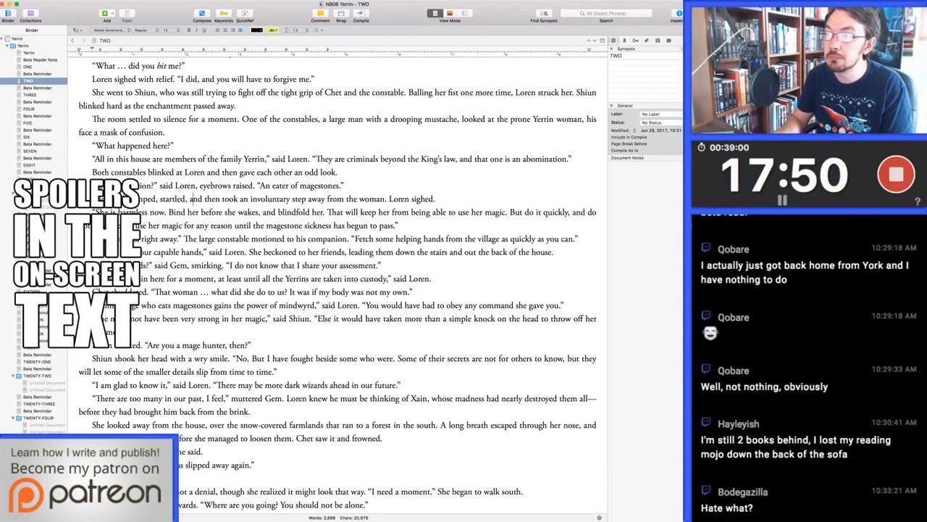
drag(195, 185, 254, 186)
key(BackSpace)
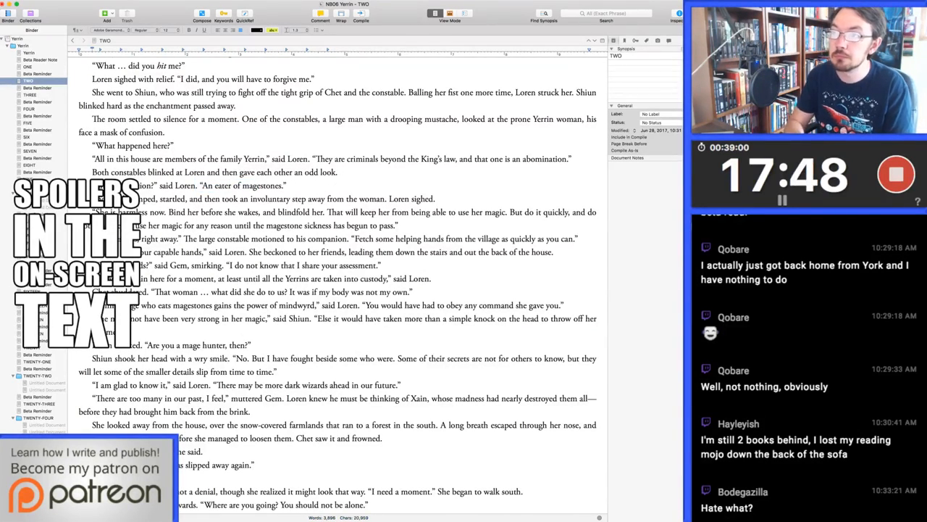
click(287, 185)
key(Left)
key(shift+Left)
text(?)
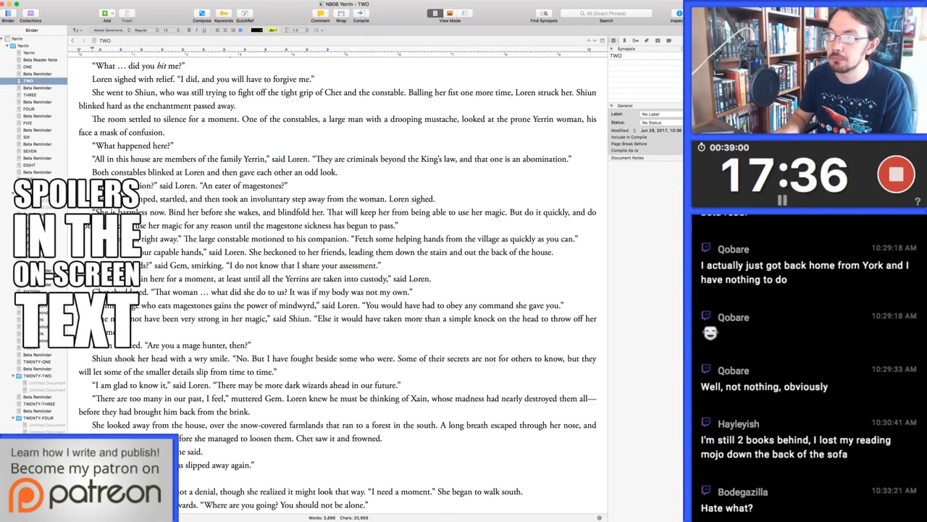
Reword Loren's order to bind the prone woman as "Blindfold her before she wakes."
double_click(182, 211)
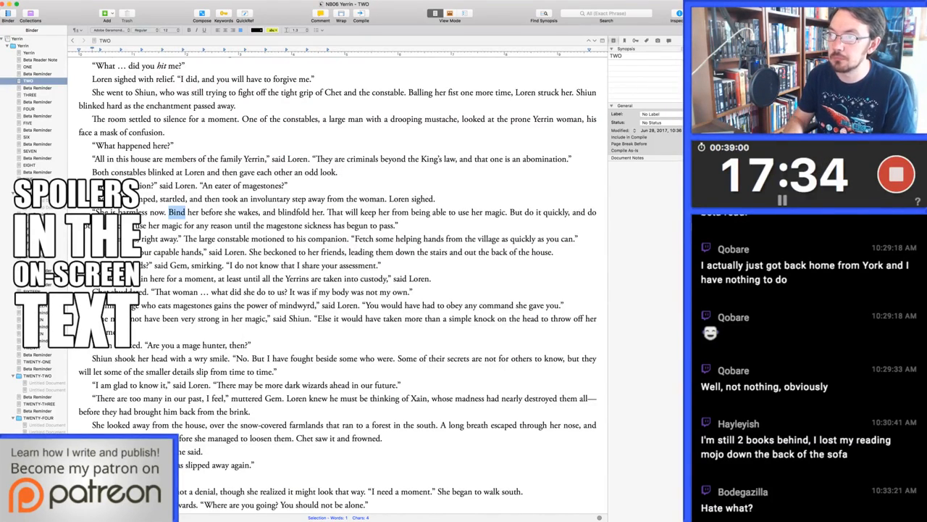
text(Blindfold)
drag(273, 212, 337, 211)
key(BackSpace)
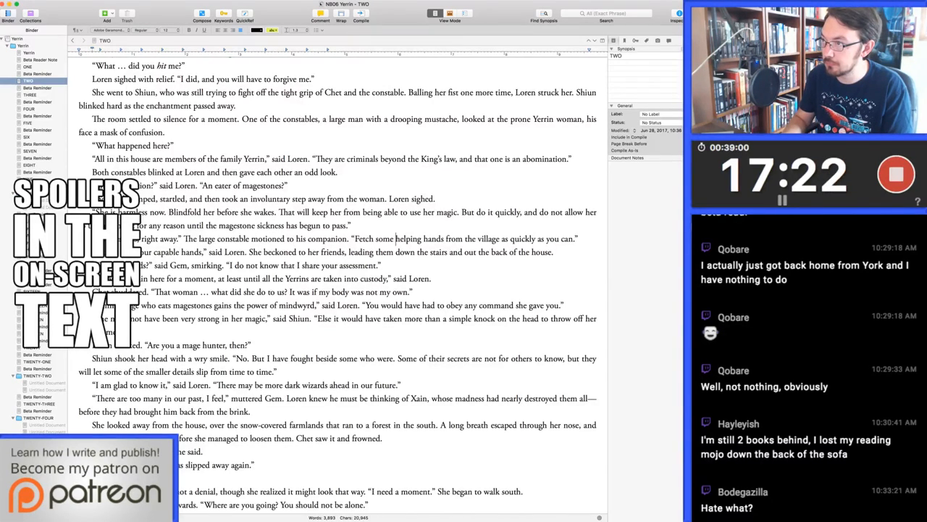
drag(395, 239, 444, 239)
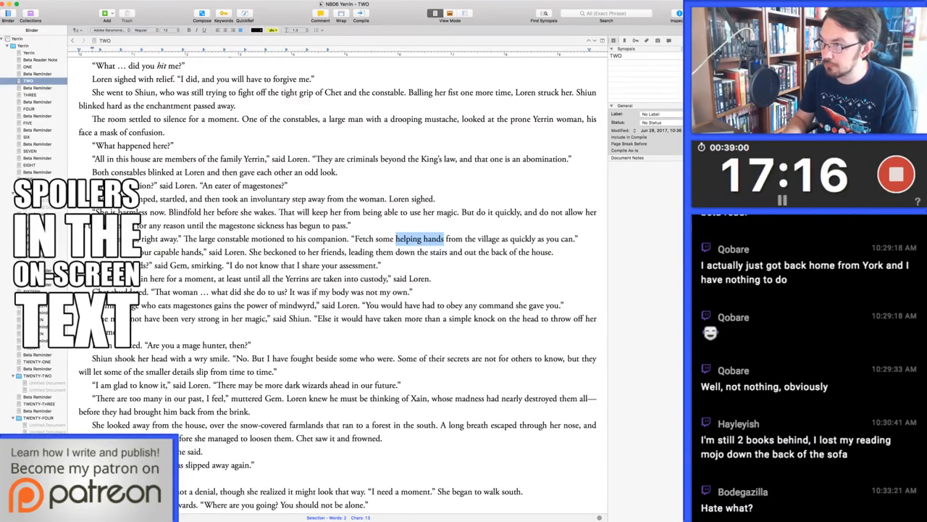
key(Down)
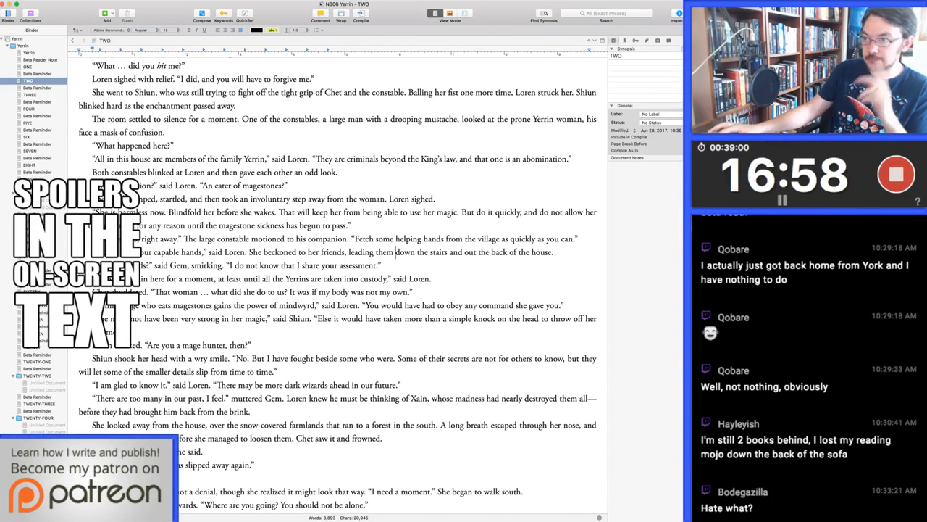
Replace the opening of Loren's answer to Chet so that it reads "It was the power of mindwyrd," said Loren
click(234, 305)
drag(234, 305, 96, 305)
text(It was)
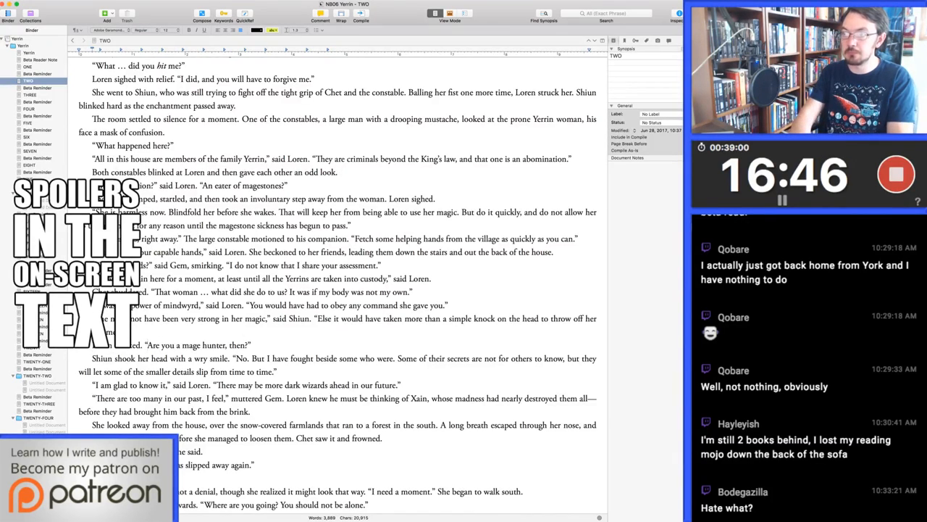
Add "You know something of this." before Loren's mage hunter question, and change "some who were" to "many who were" in Shiun's answer
text(You know someth)
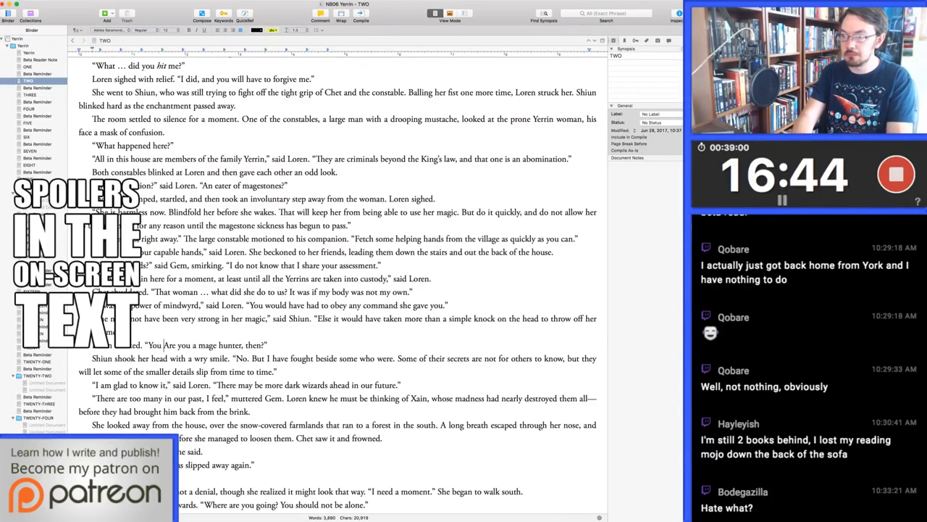
text(ing of this.)
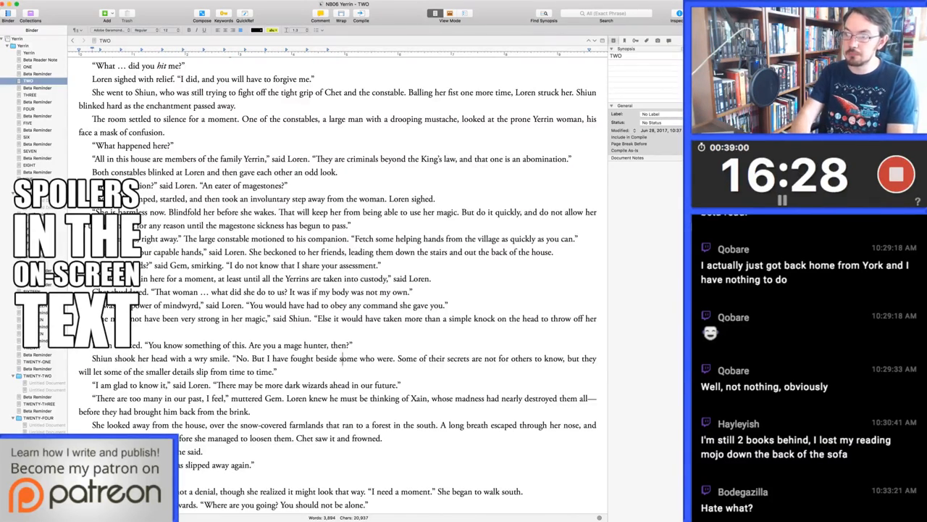
double_click(348, 359)
text(many)
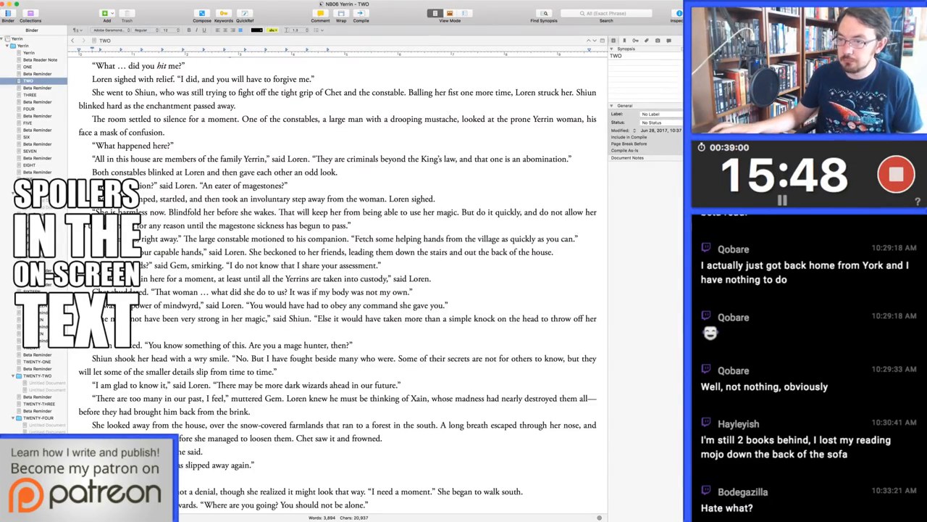
Reword Chet's line after he flushes to just "Still, someone should go with you.", dropping the address to Shiun
scroll(337, 283, down, 5)
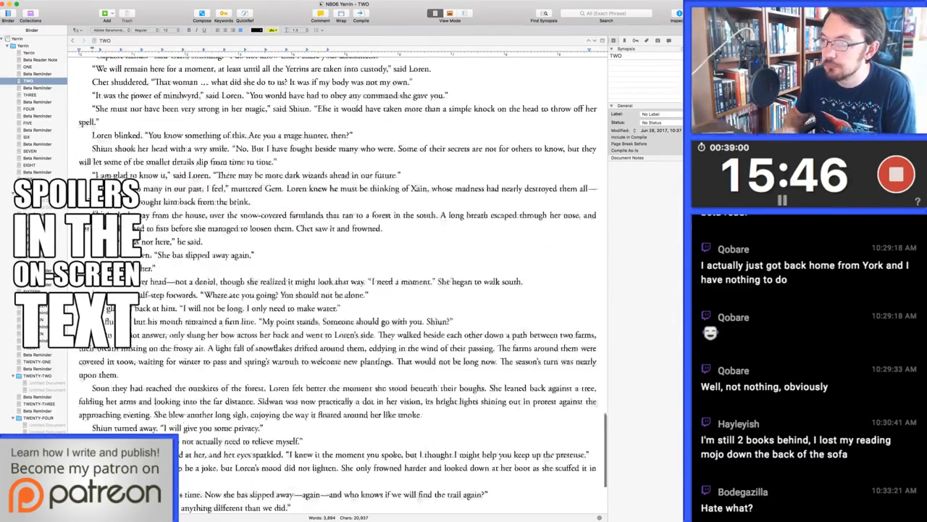
scroll(338, 283, down, 1)
drag(261, 307, 327, 307)
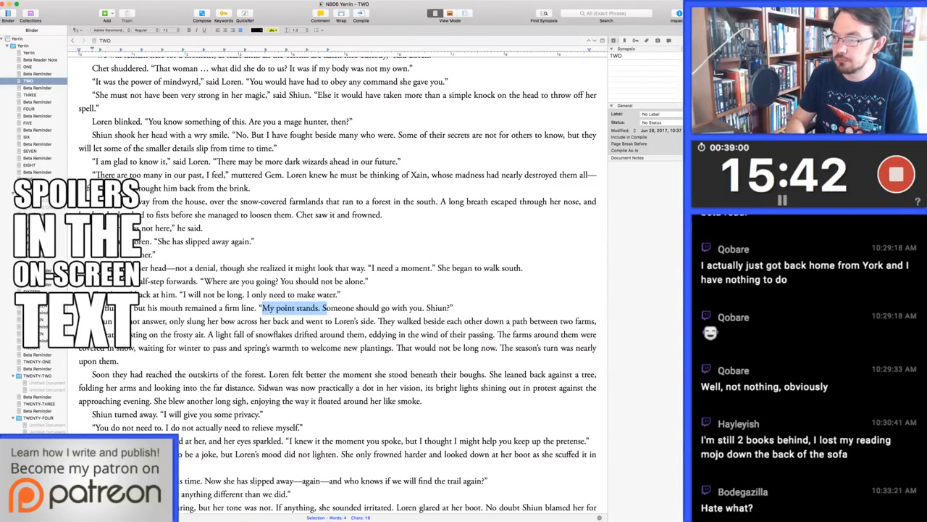
text(Still, s)
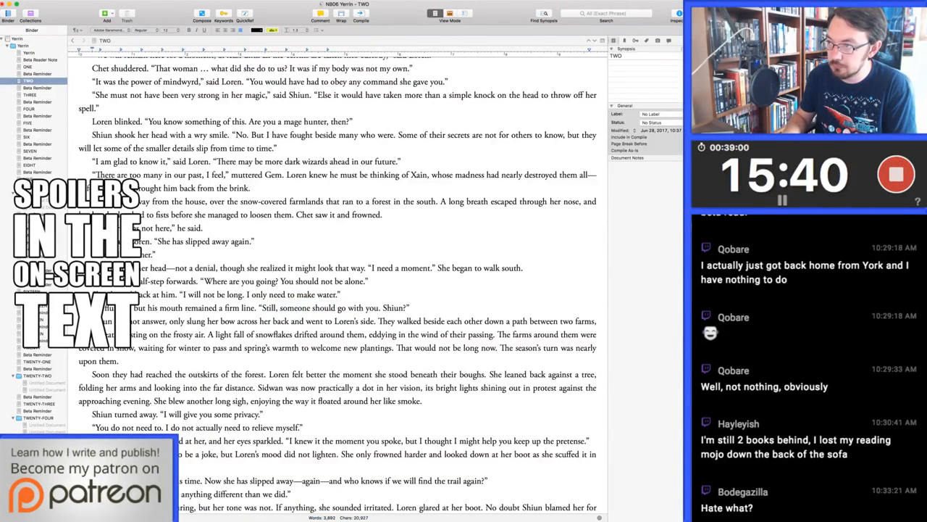
key(Left)
key(alt+shift+Left)
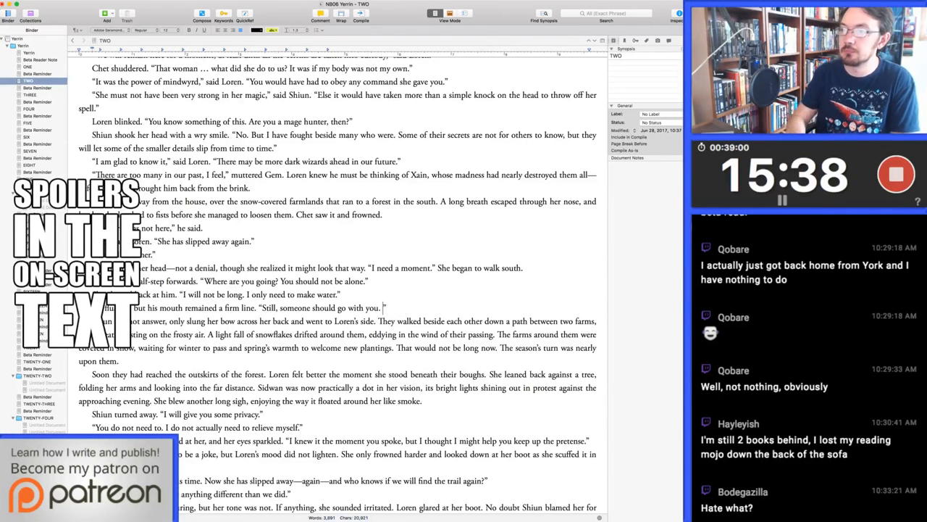
key(BackSpace)
key(BackSpace)
Give Shiun a spoken reply beginning "I will" in a new paragraph, and run it into "She slung her bow across her back"
key(Right)
key(Return)
text("I will)
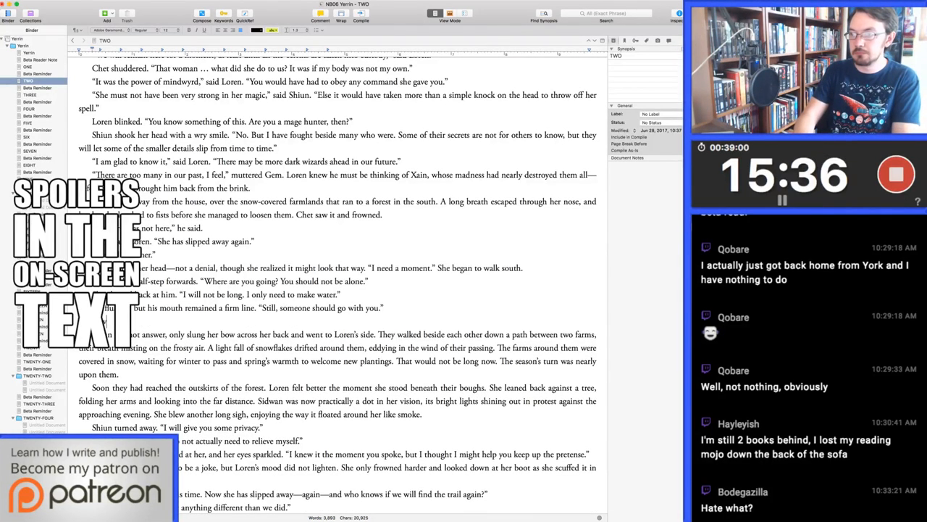
text(" said Shiun.)
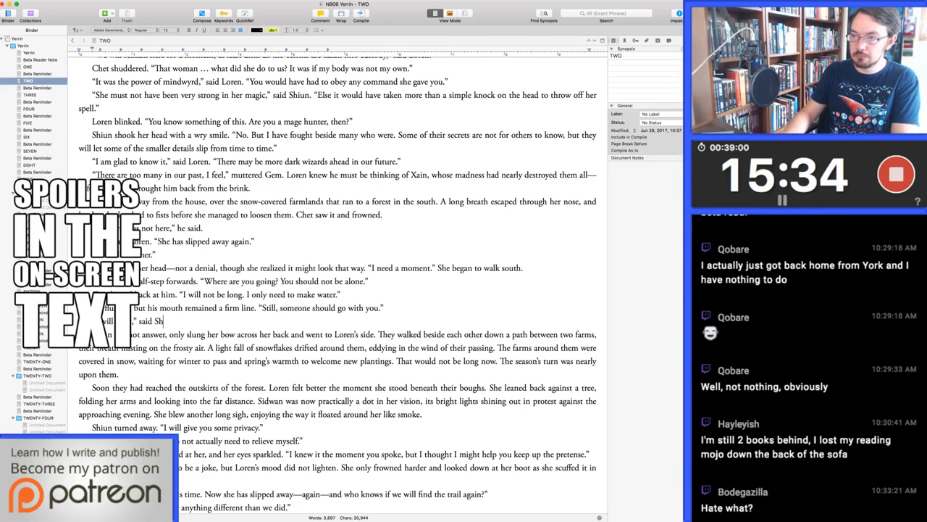
key(shift+Down)
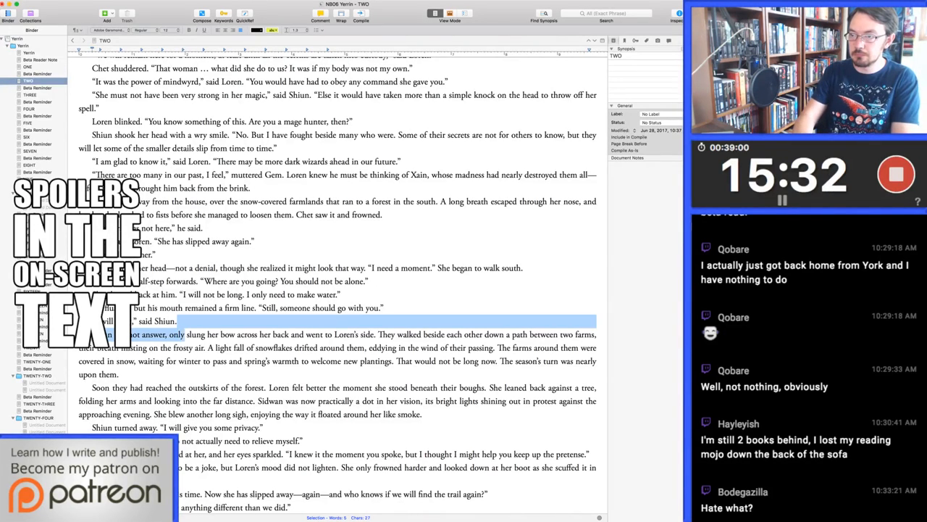
text(She)
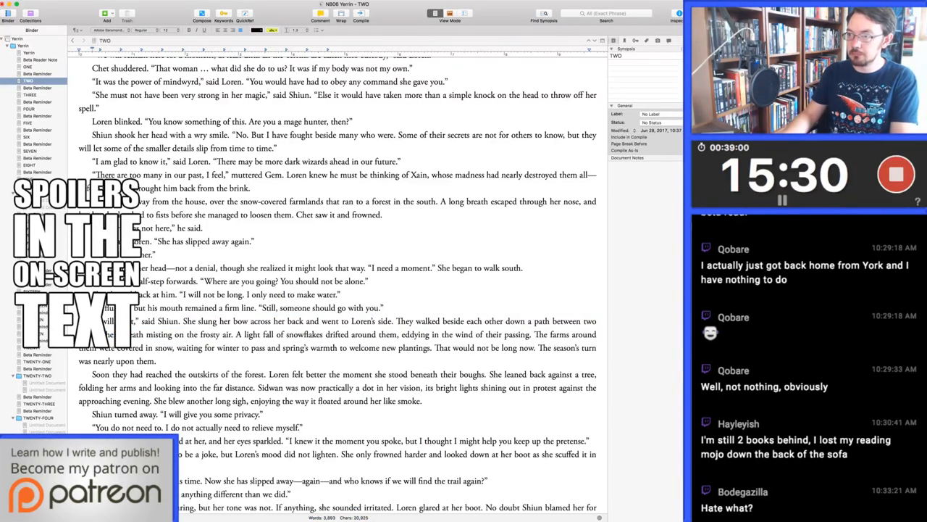
Split Shiun's paragraph after "went to Loren's side." so that the walk between the farms starts its own paragraph
key(super+Right)
key(alt+Left)
key(alt+Left)
key(alt+Left)
key(alt+Left)
key(alt+Left)
key(alt+Left)
key(alt+Left)
key(alt+Left)
key(alt+Left)
key(alt+Left)
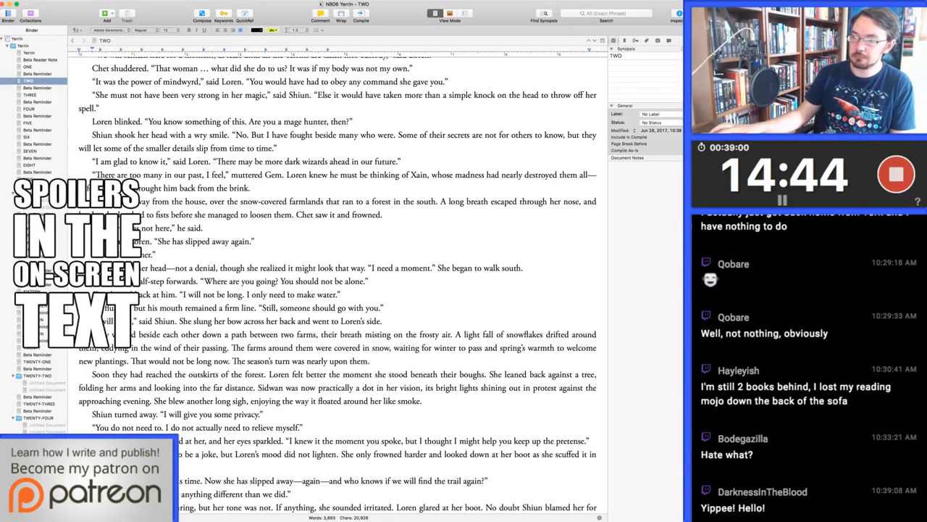
Shorten the start of Shiun's pretense line to "I know it, but I thought I might help"
scroll(337, 290, down, 3)
scroll(338, 290, down, 1)
drag(294, 299, 401, 299)
text(know it)
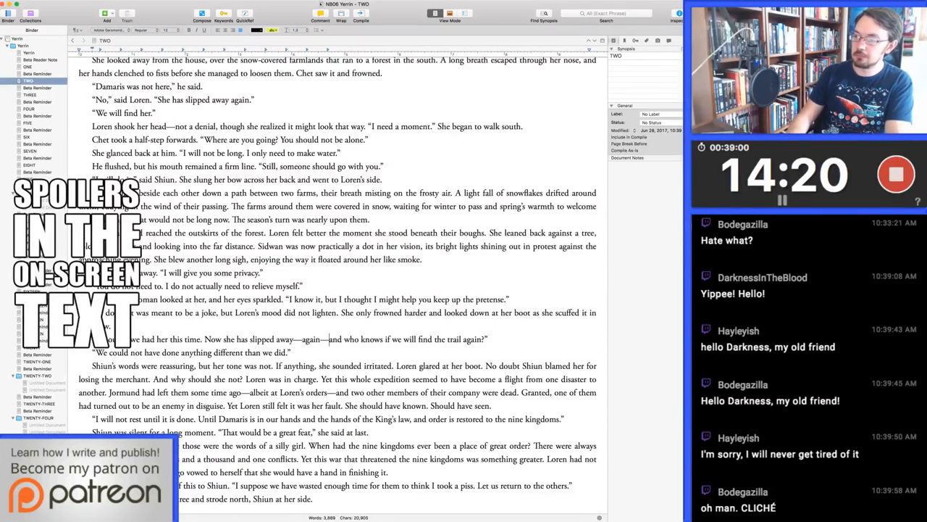
Replace the dash-enclosed "again" in Loren's line about Damaris with a comma, so it reads "slipped away, and who knows"
key(Right)
key(shift+alt+Left)
key(shift+alt+Left)
key(shift+alt+Right)
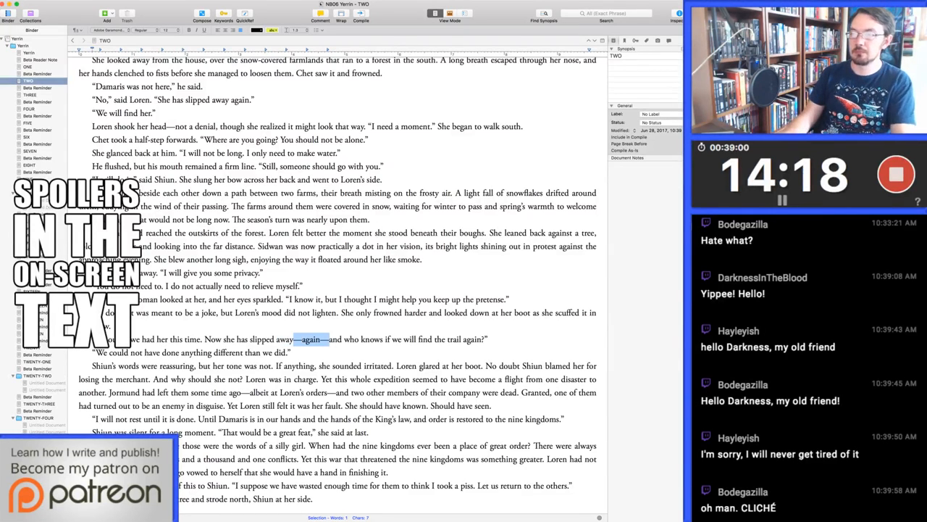
text(,)
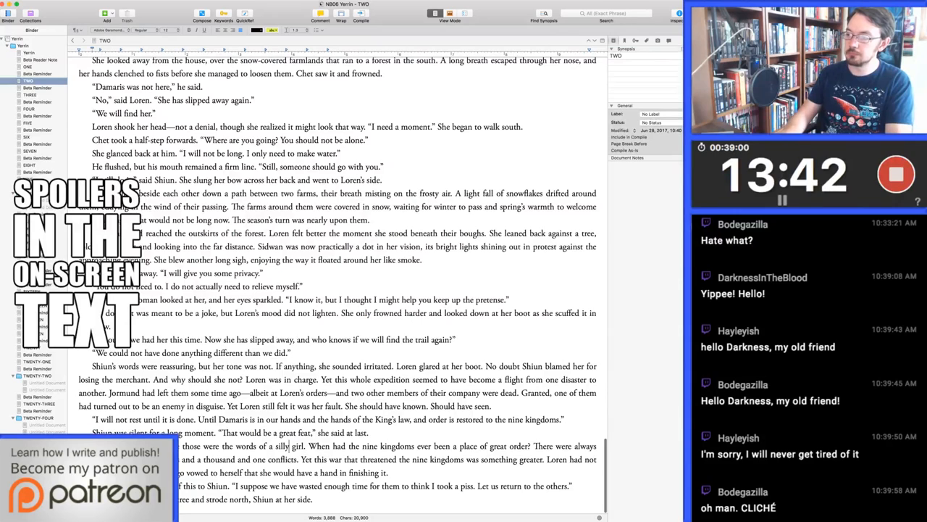
Delete the word "great" from the question in Loren's silly-girl paragraph so that it ends "a place of order?"
key(super+Right)
key(alt+Left)
key(alt+Left)
key(alt+Left)
key(alt+Left)
key(alt+Left)
key(alt+Delete)
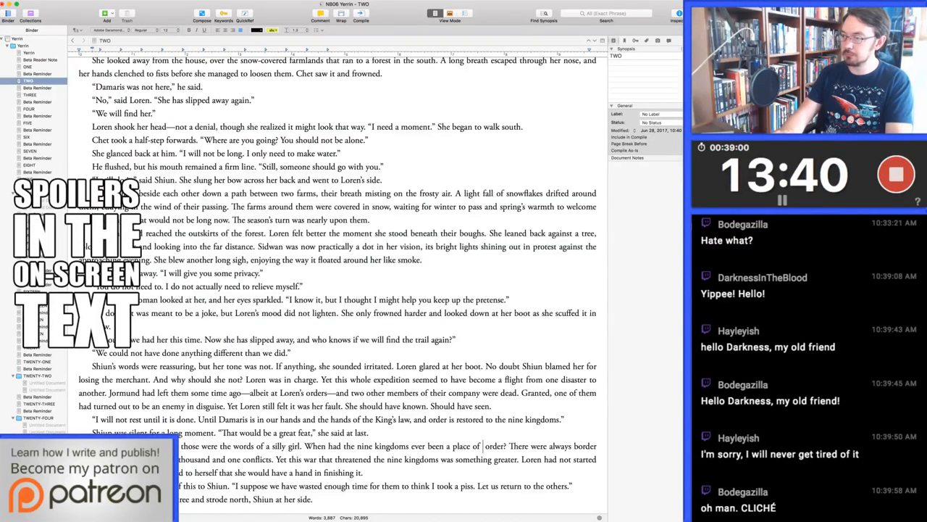
key(BackSpace)
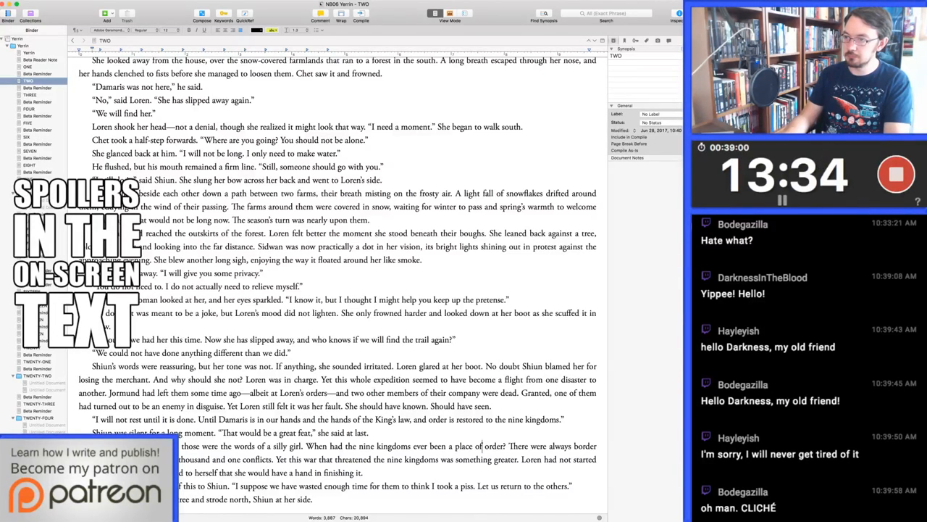
Replace "the nine kingdoms" with "Underrealm" in the question beginning "When had"
key(alt+Left)
key(alt+Left)
key(alt+Left)
key(alt+Left)
key(alt+Left)
key(alt+Left)
key(alt+Left)
key(alt+Left)
key(alt+shift+Right)
key(alt+shift+Right)
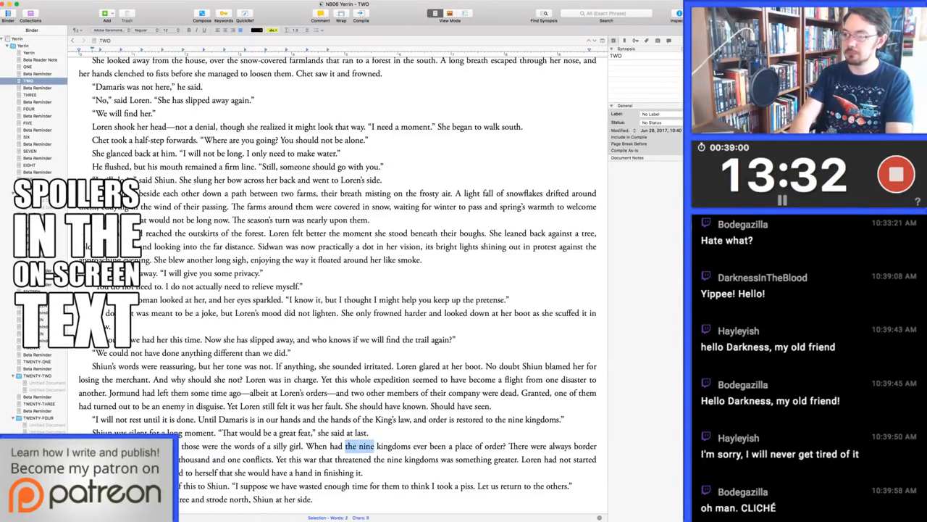
key(alt+shift+Right)
text(Underrealm)
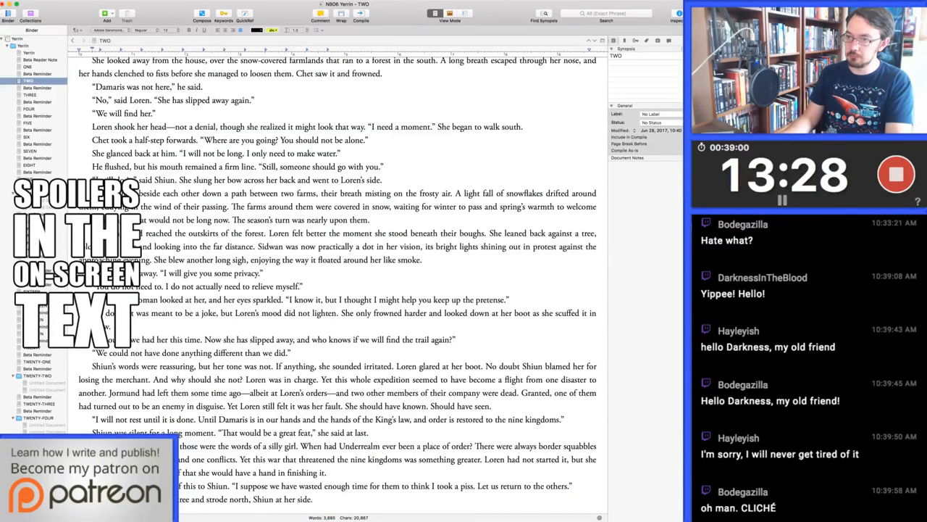
key(Down)
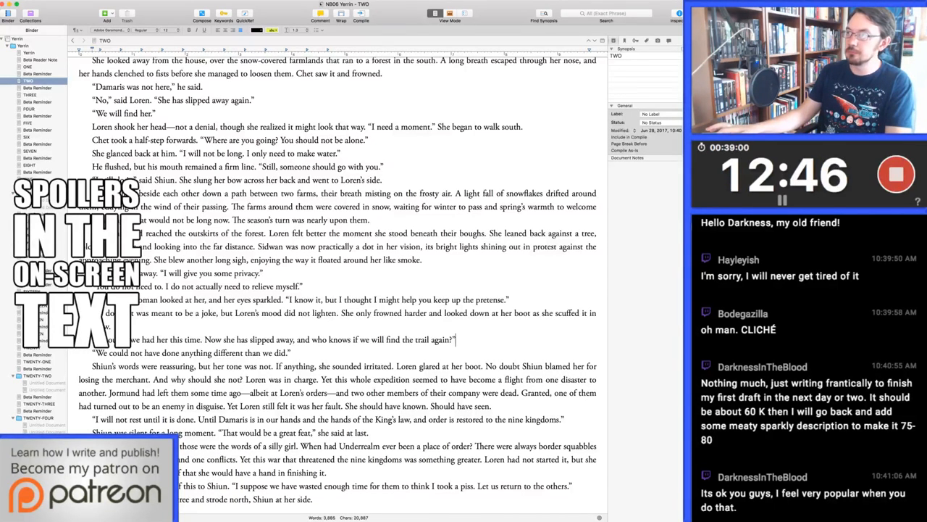
key(super+Tab)
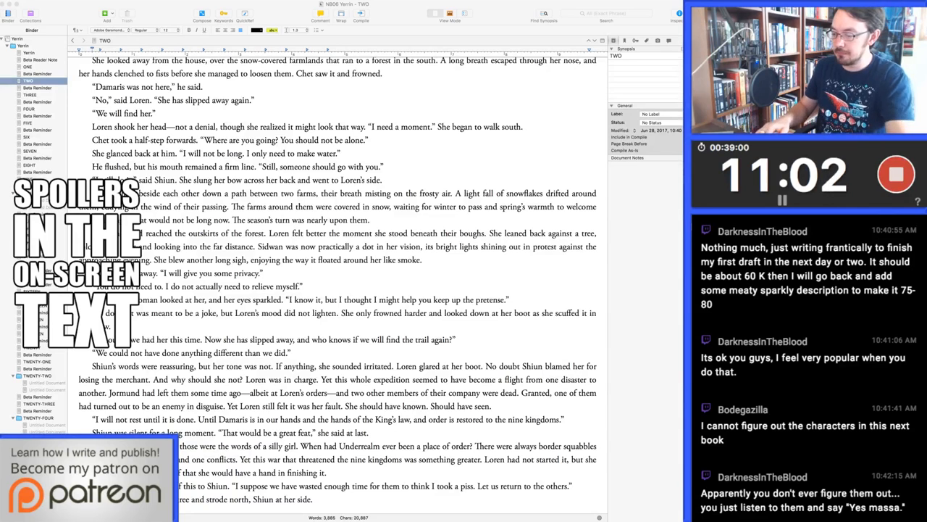
click(456, 340)
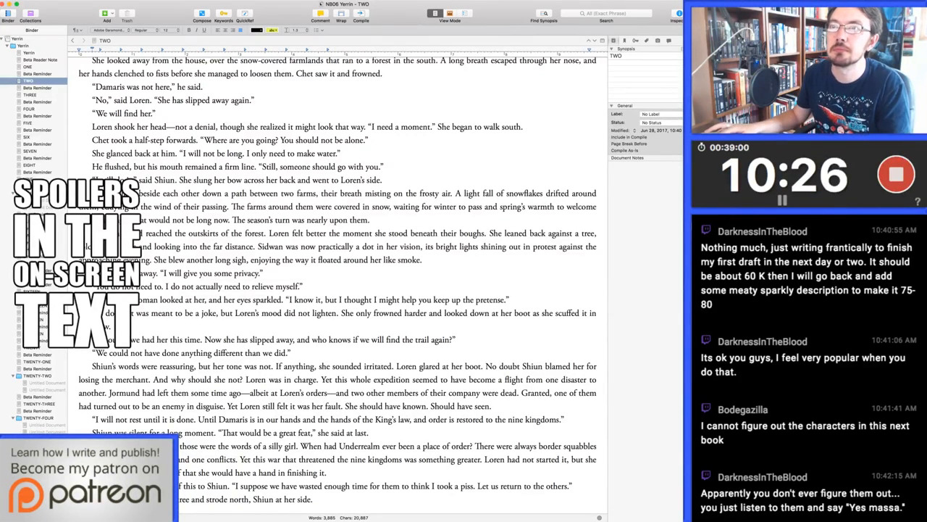
In chapter ONE, break the paragraph after "turning away from her." so that "Annis still sat poring over the map" starts its own paragraph
click(28, 81)
click(28, 67)
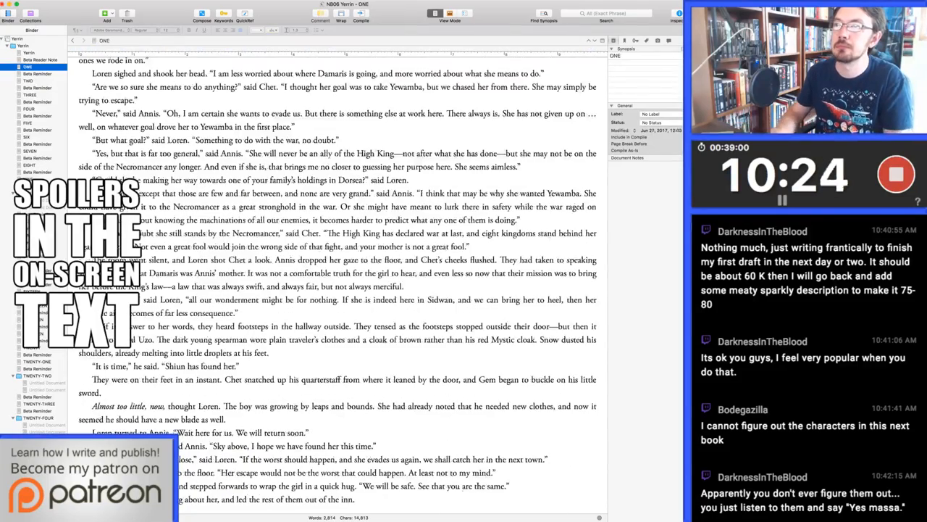
click(205, 194)
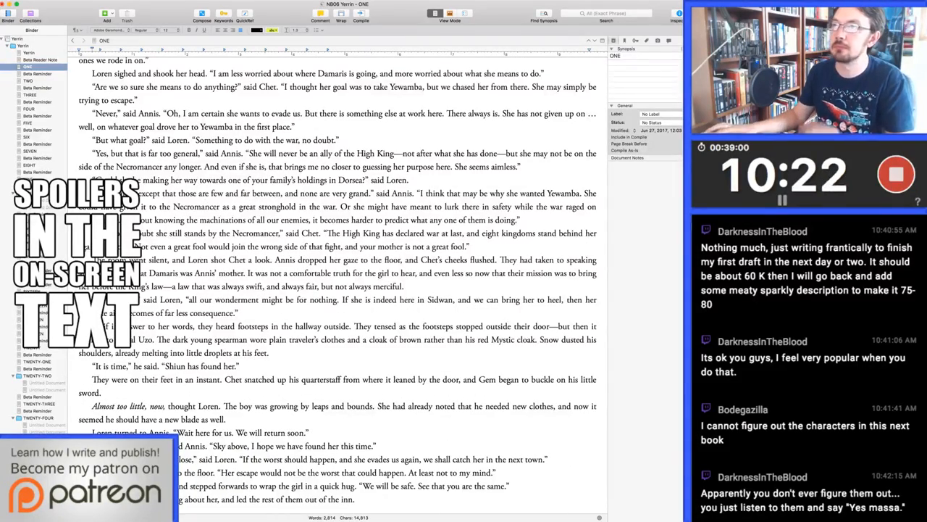
key(super+Up)
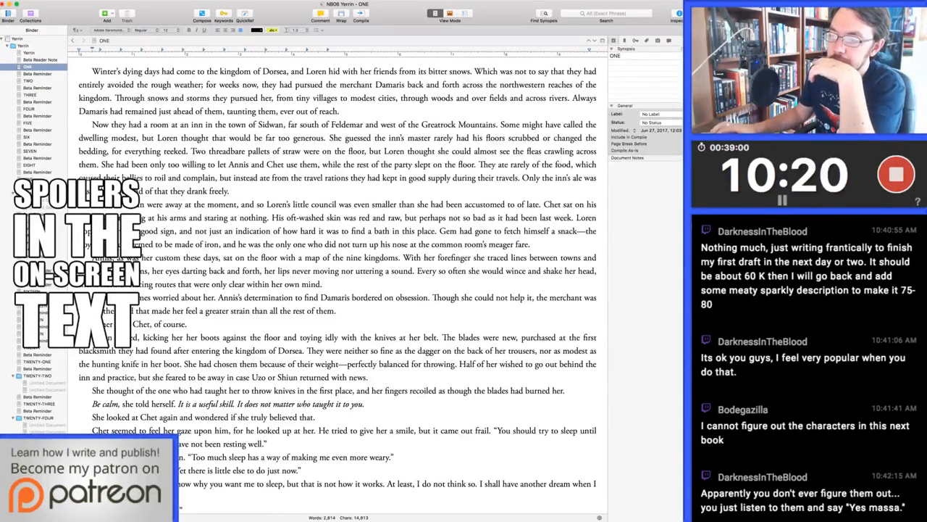
scroll(338, 287, down, 2)
scroll(337, 287, down, 8)
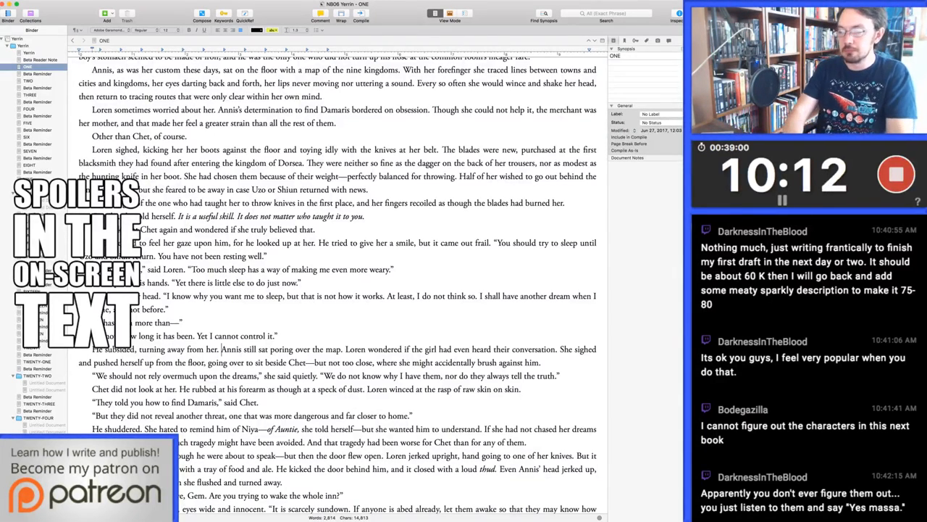
key(Return)
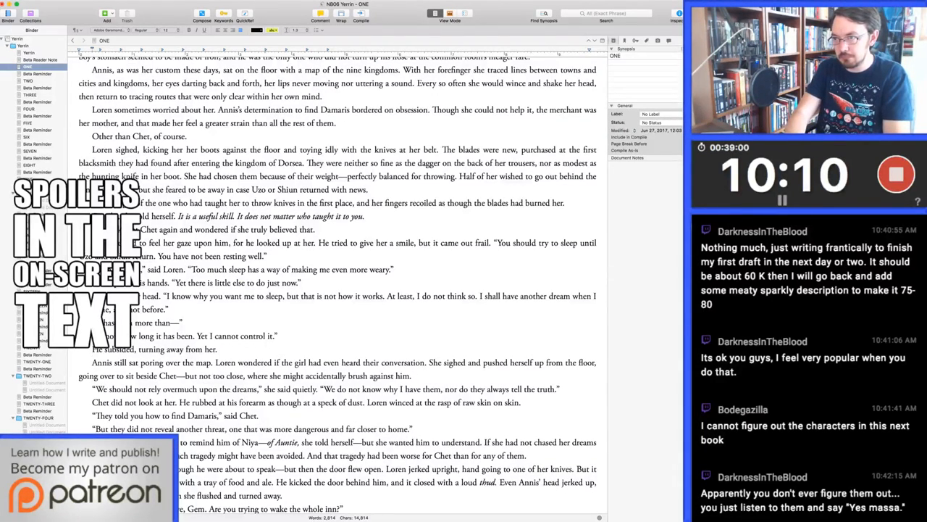
After "turning away from her.", add "Loren's pulse had quickened, and she forced herself to take a deep breath."
text(Loren's )
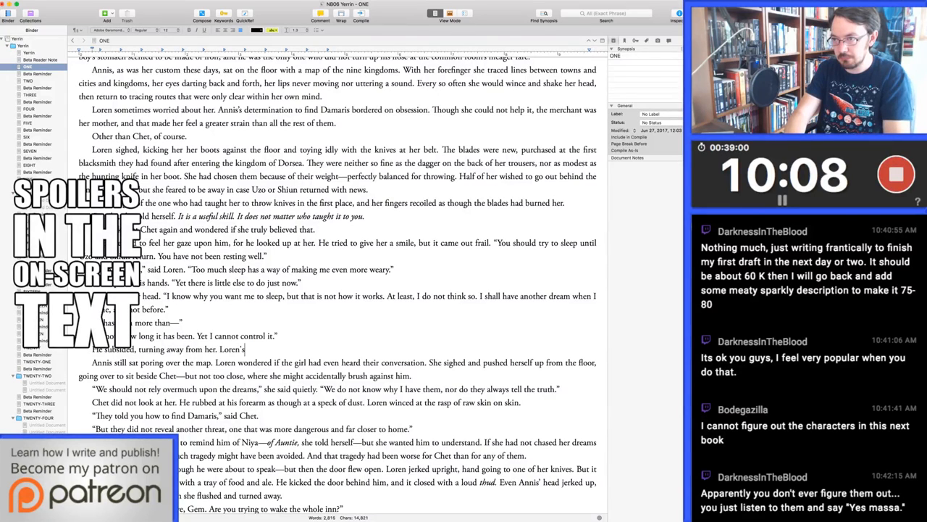
text(pulse had )
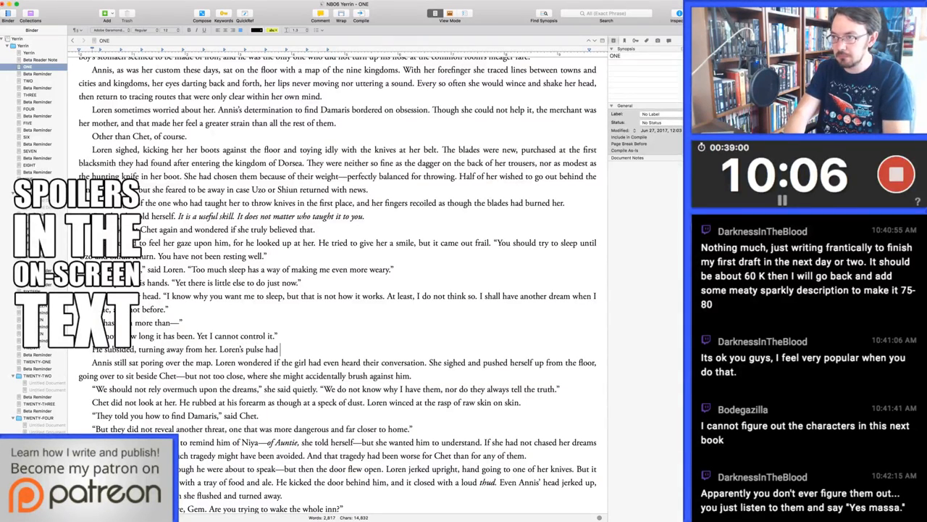
text(quickened, and she force)
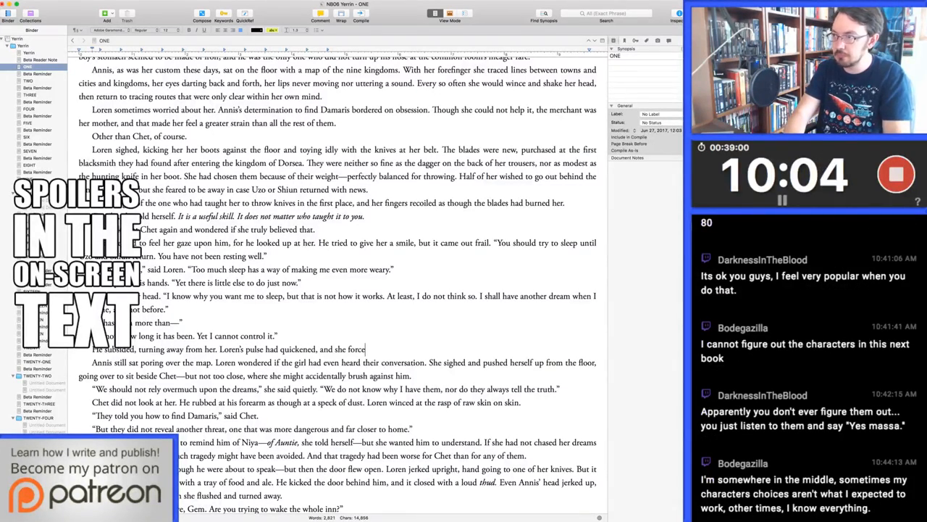
text(d herself to take a deep breath.)
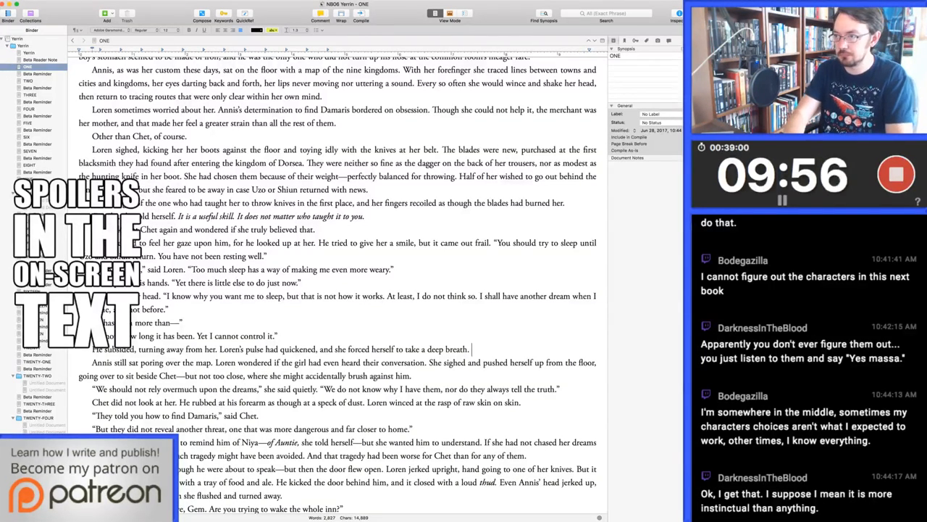
Continue with "It was not Chet's fault that she had not yet had a dream, and in truth she was just as frustrated about it as he was."
text(It was )
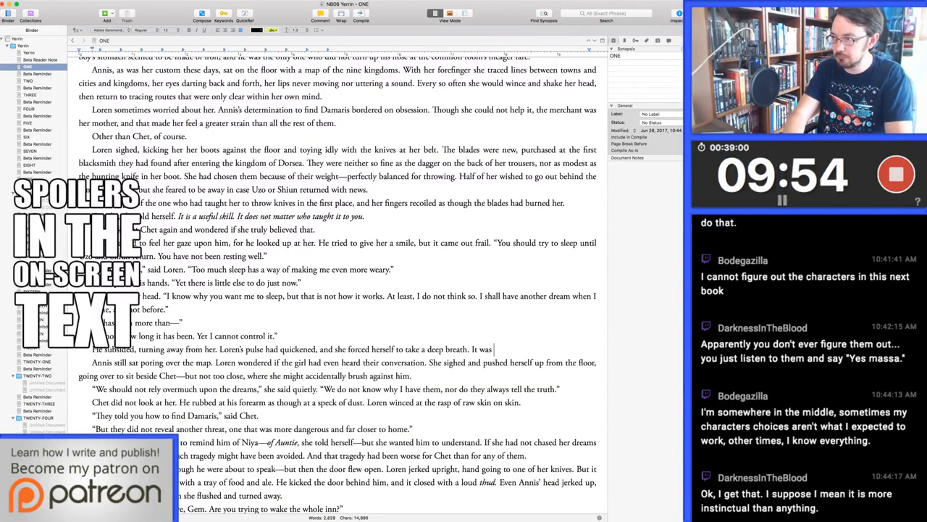
text(not Chet's fault that)
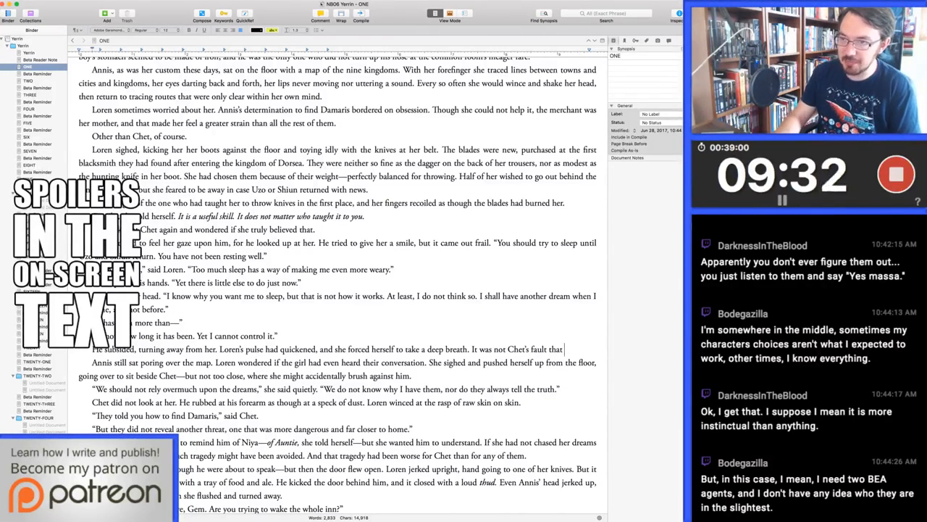
key(Return)
key(Return)
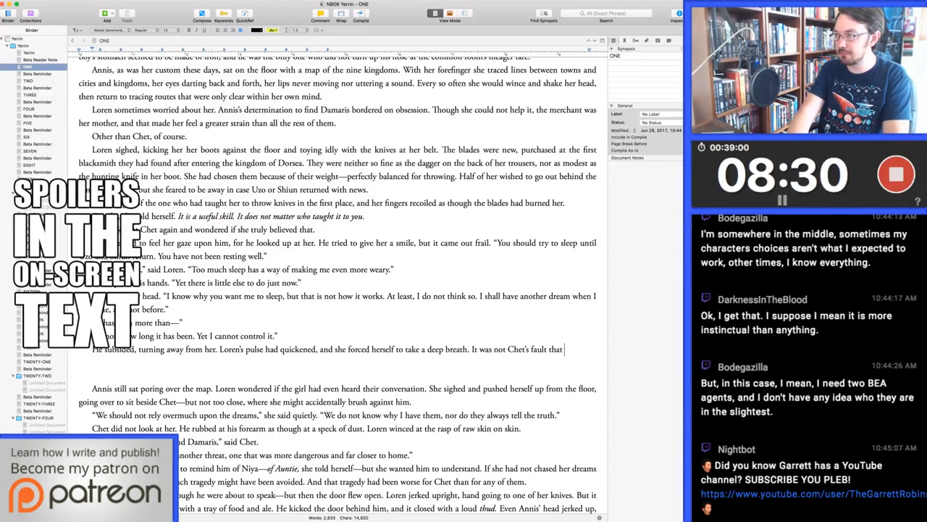
text(she had not yet had a)
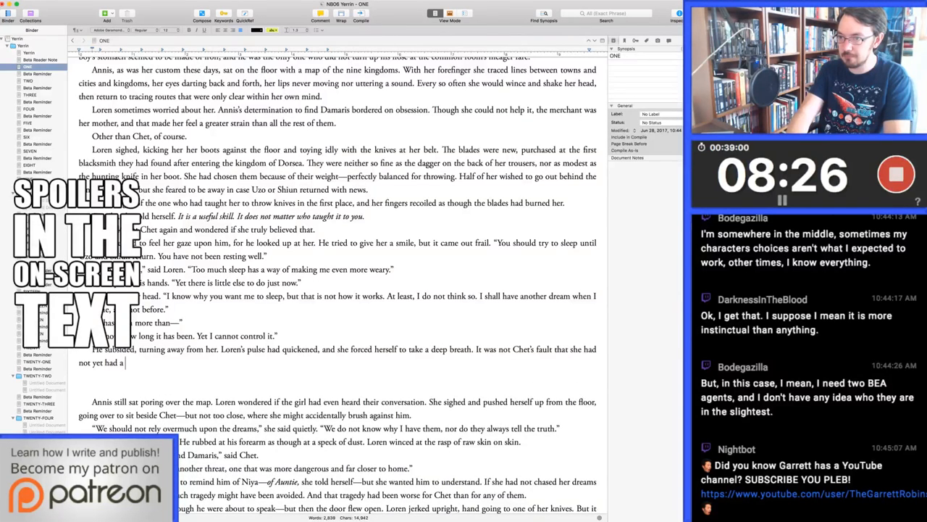
text( dream, and in truth she w)
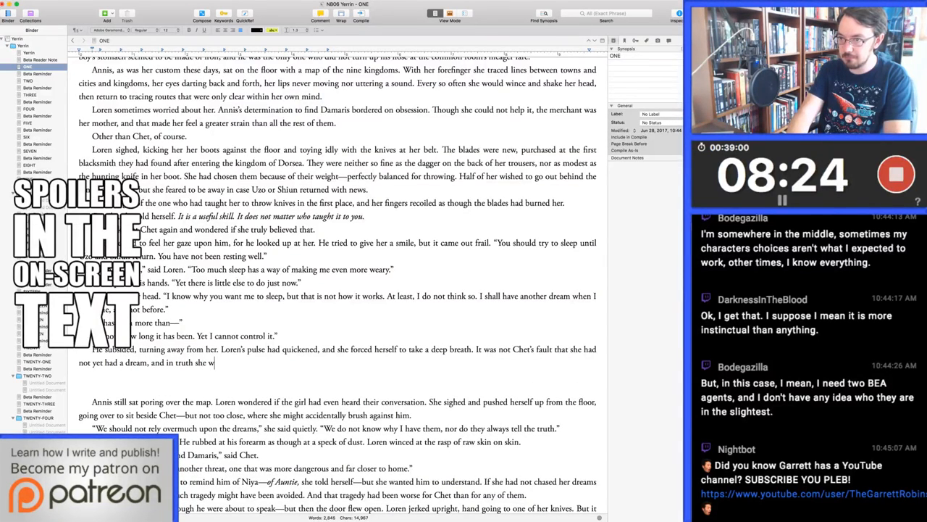
text(as just as frustra)
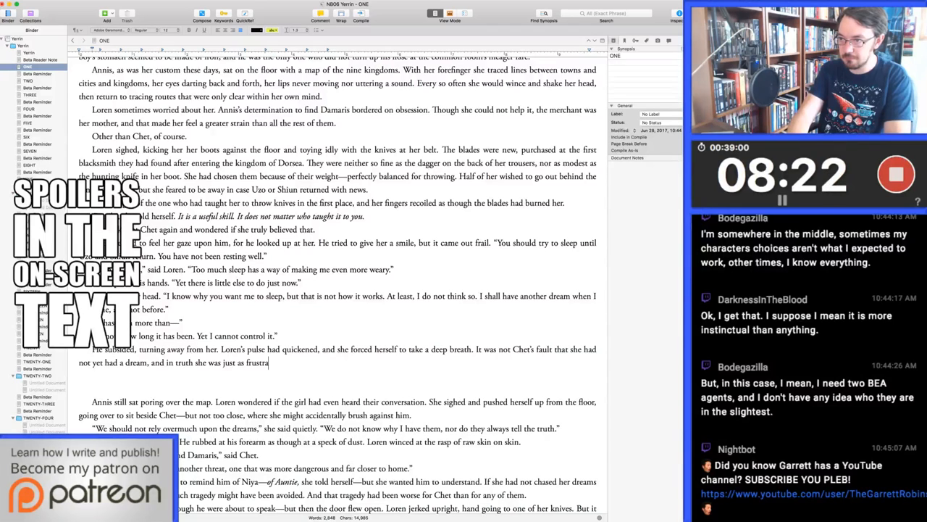
text(ted about it as he was.)
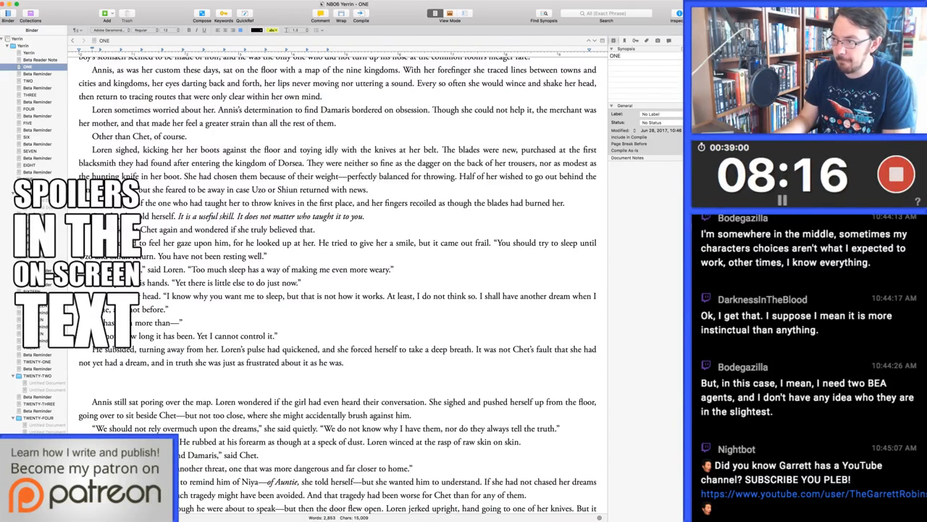
Replace "she had not yet had a dream" with "her sleep had been dreamless" in the sentence about Chet's fault
key(super+shift+Left)
key(alt+shift+Left)
key(alt+shift+Left)
key(alt+shift+Left)
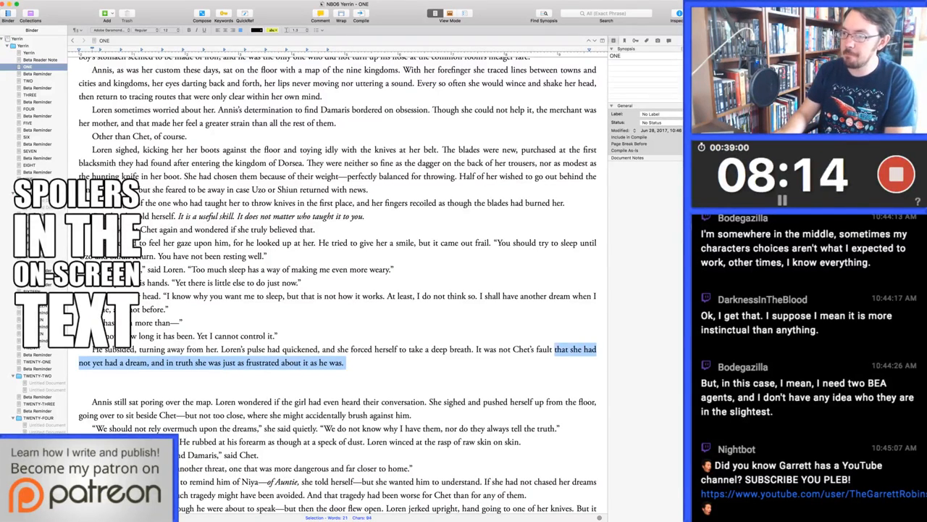
key(alt+shift+Right)
key(Left)
key(alt+shift+Right)
key(alt+shift+Right)
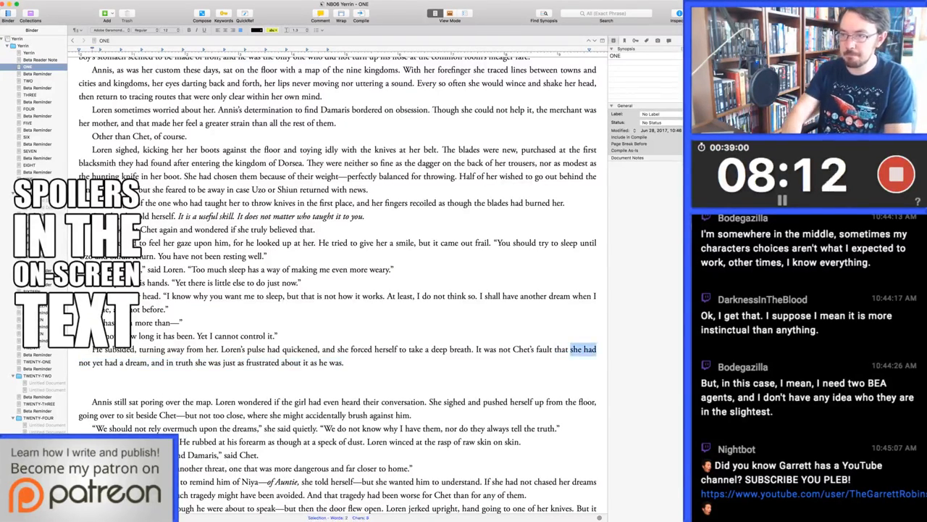
key(alt+shift+Right)
key(alt+shift+Right)
key(alt+shift+Right)
key(alt+shift+Right)
key(alt+shift+Right)
text(her sleep had been dre)
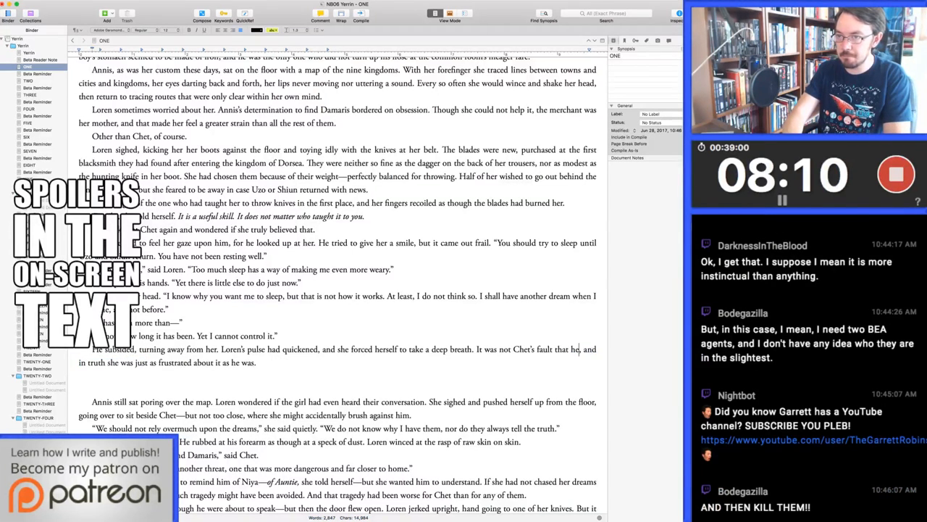
text(amless)
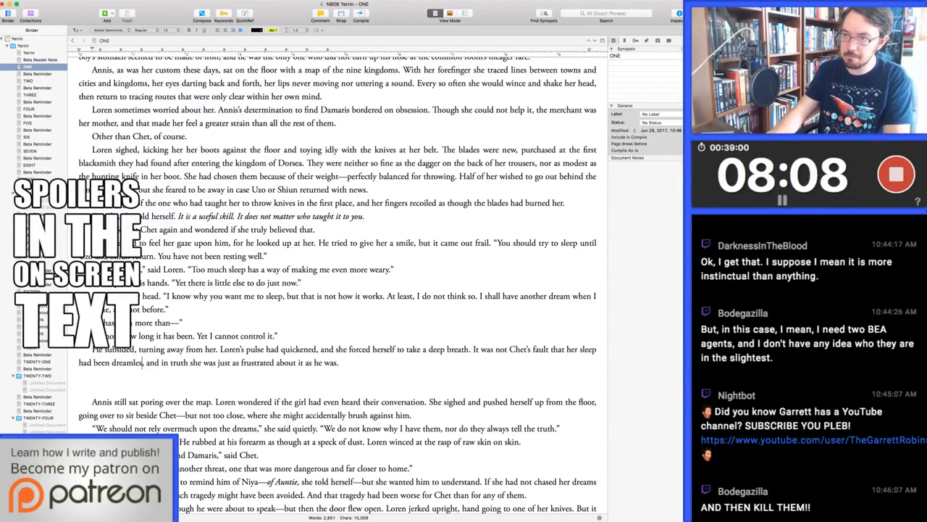
Remove "in truth" so the clause reads "and she was just as frustrated about it as he was."
key(alt+Right)
key(alt+Delete)
key(alt+Delete)
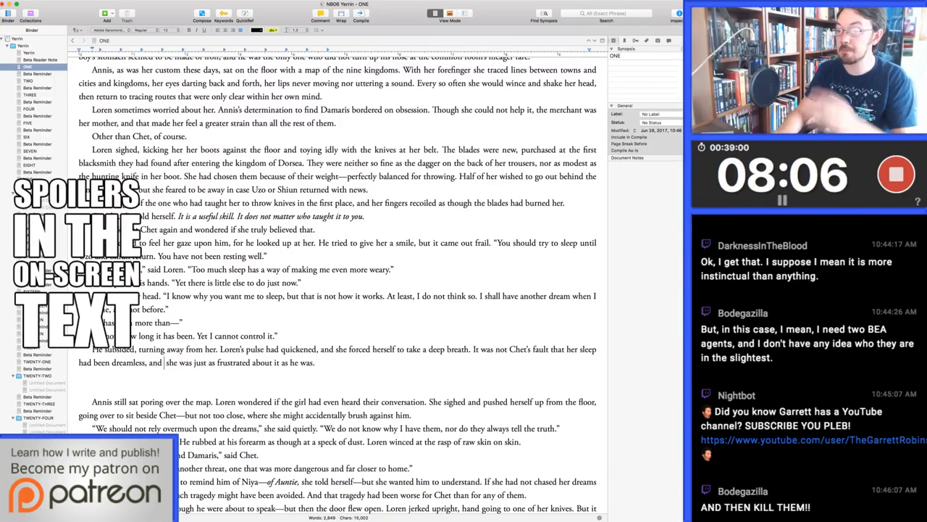
key(Delete)
key(super+Right)
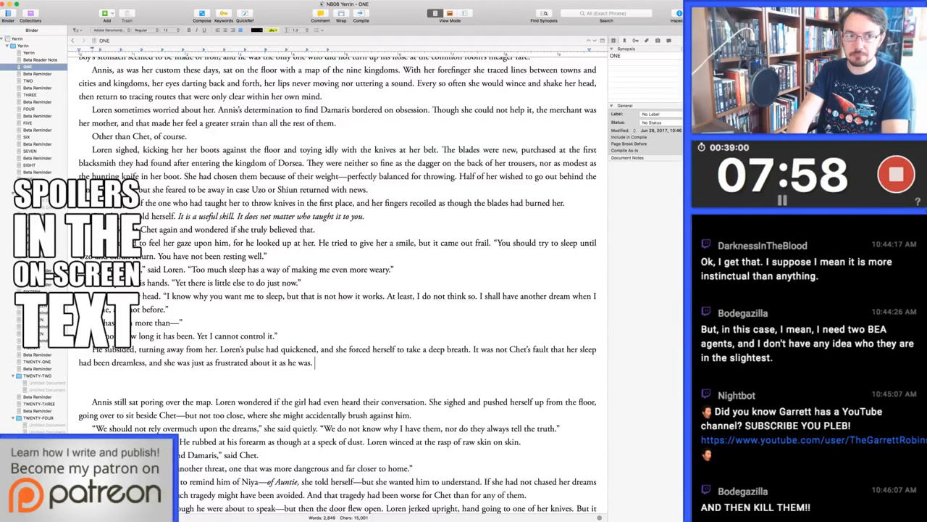
text(But that part of her warred with anoth)
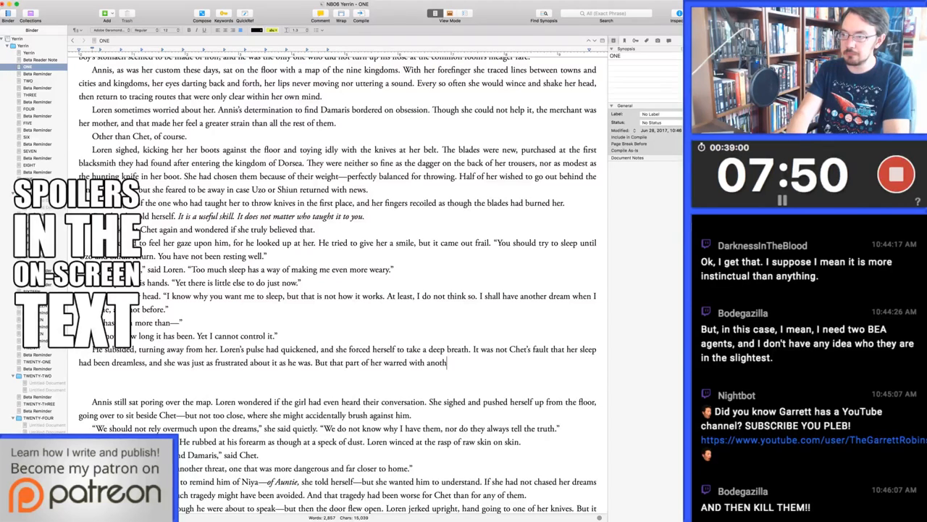
text(er: the por)
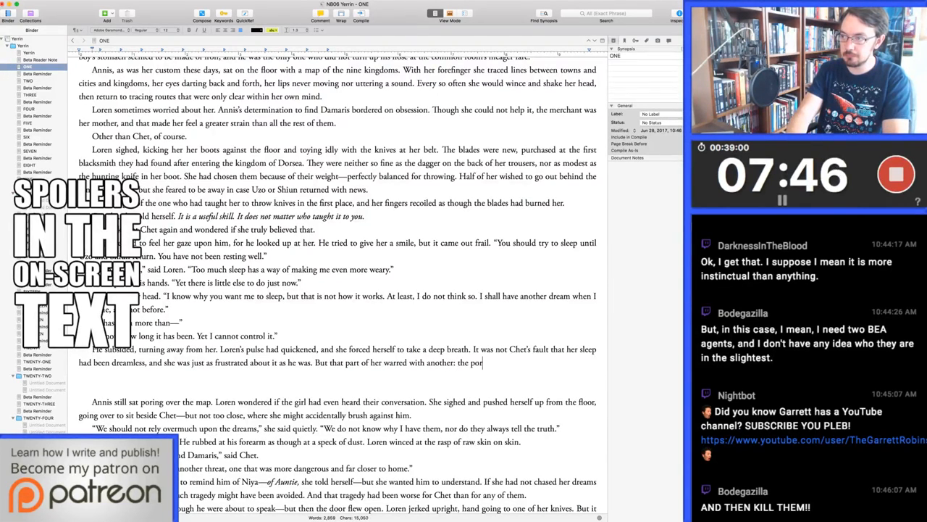
text(tion of her mind th)
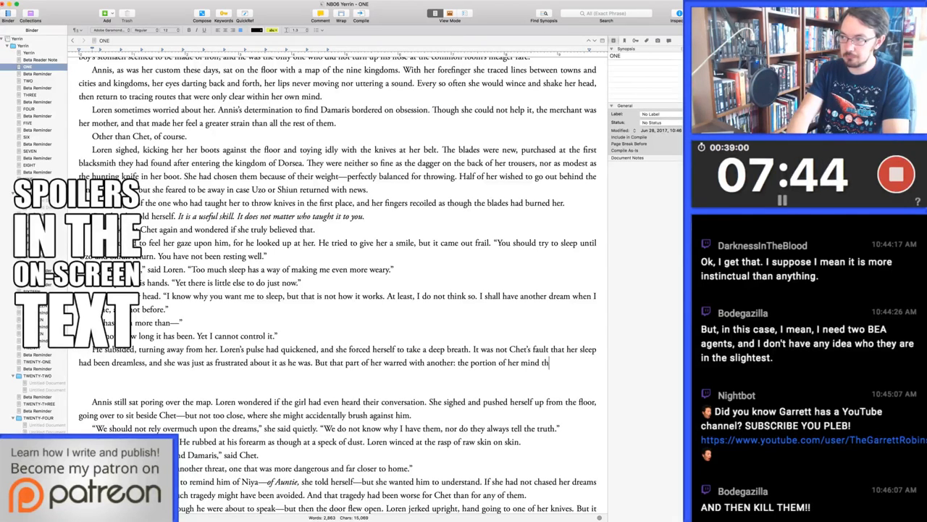
text(at feared the dreams and what the)
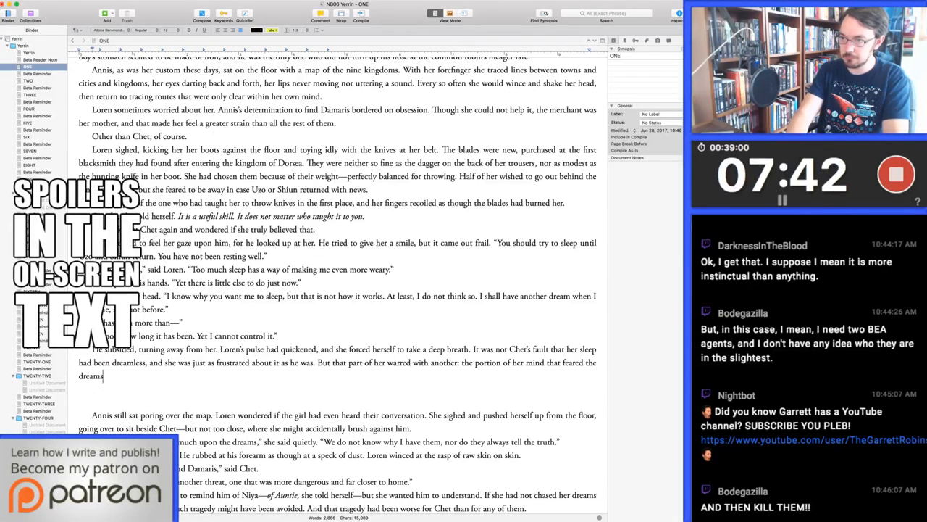
key(alt+BackSpace)
key(alt+BackSpace)
key(alt+BackSpace)
key(alt+BackSpace)
key(alt+BackSpace)
key(alt+BackSpace)
key(alt+BackSpace)
key(alt+BackSpace)
key(alt+BackSpace)
key(alt+BackSpace)
key(alt+BackSpace)
key(alt+BackSpace)
key(alt+BackSpace)
key(alt+BackSpace)
key(alt+BackSpace)
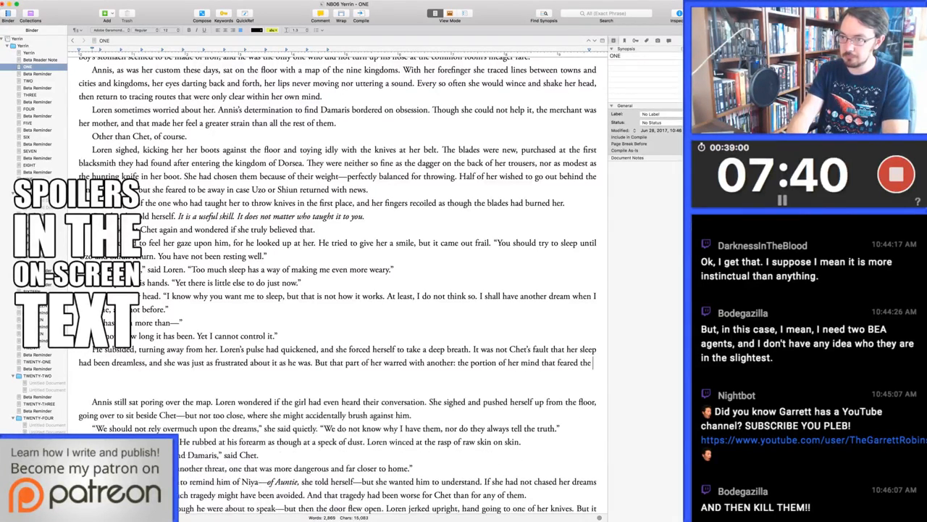
key(alt+BackSpace)
key(alt+BackSpace)
key(alt+BackSpace)
key(alt+BackSpace)
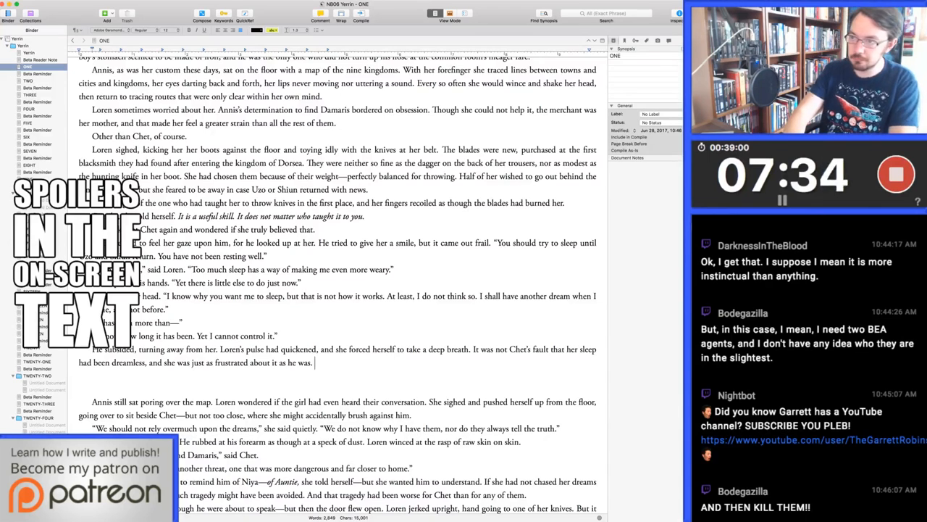
After "as he was.", add "Part of her feared what the dreams might mean, and where they might be leading her."
text(Par)
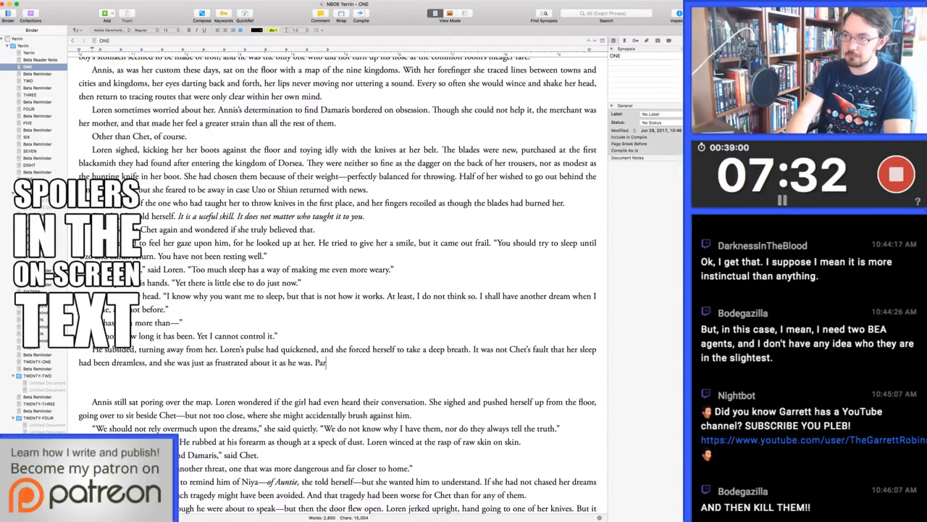
text(t of her feared)
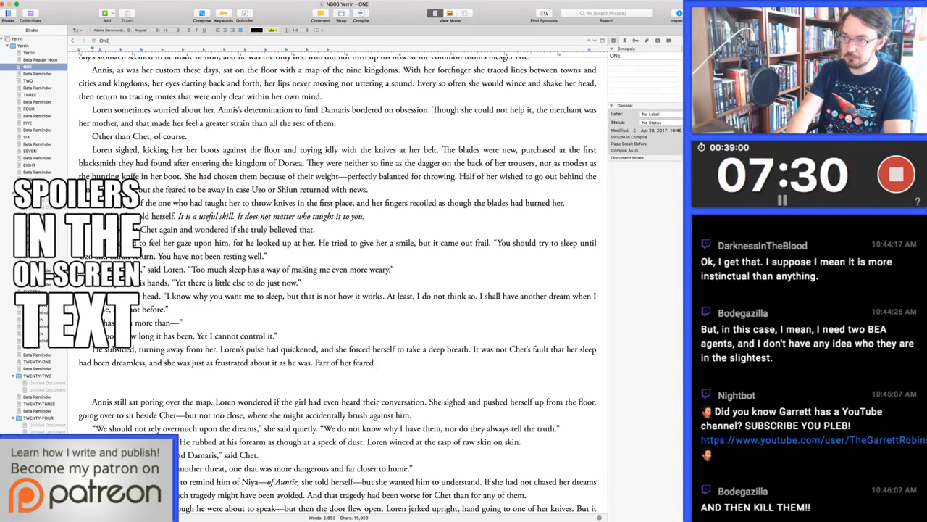
text( what)
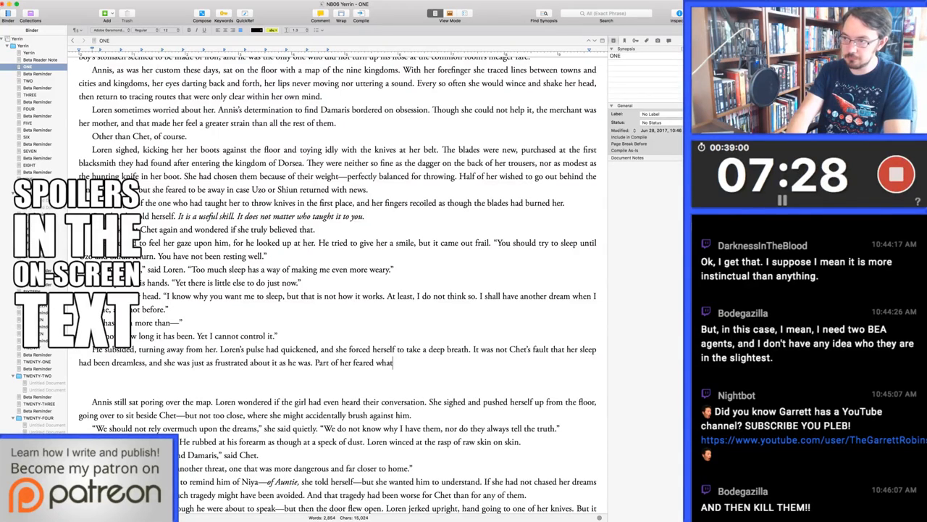
text( the dreams might mean, a)
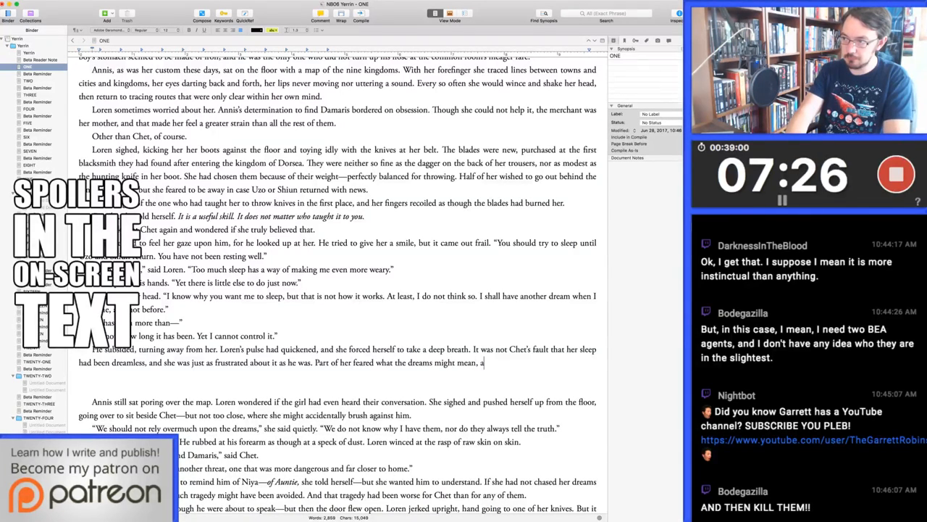
text(nd where they might be leading)
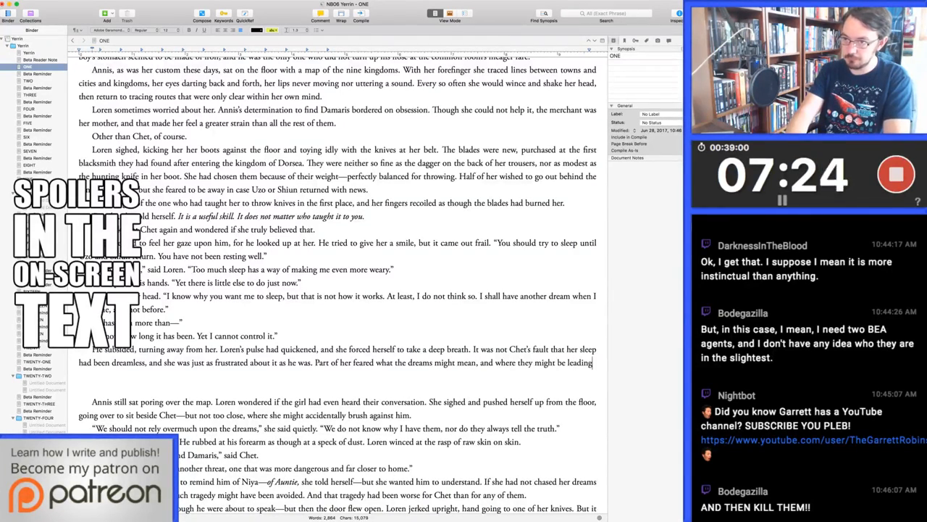
text( her. But the greater part of her only wanted)
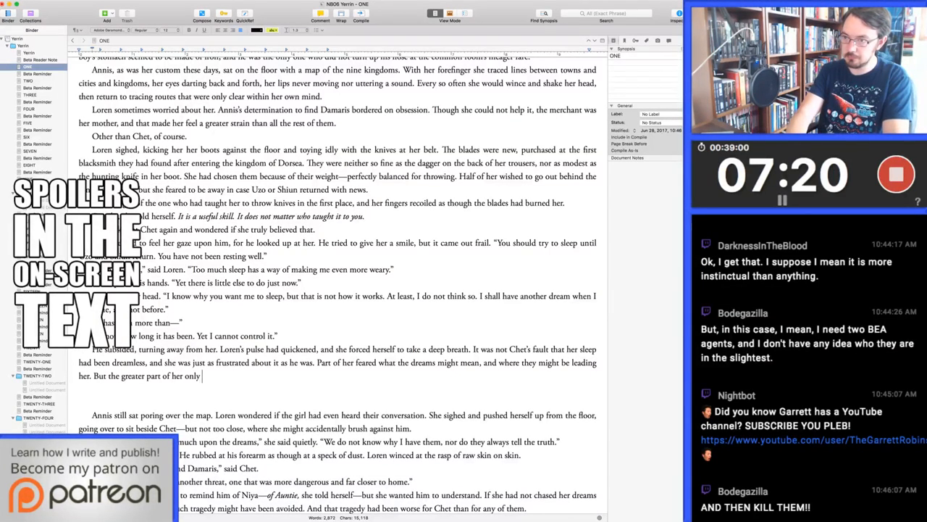
Continue with "But the greater part of her wanted some clue, some hint about where Damaris might be."
key(alt+BackSpace)
key(alt+BackSpace)
text(wanted some clue, )
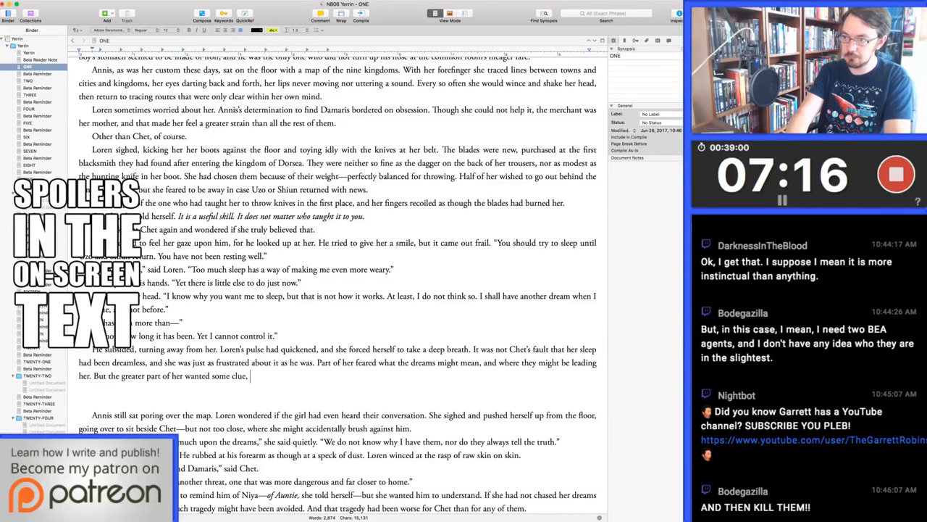
text(some hint about where Damaris might be. )
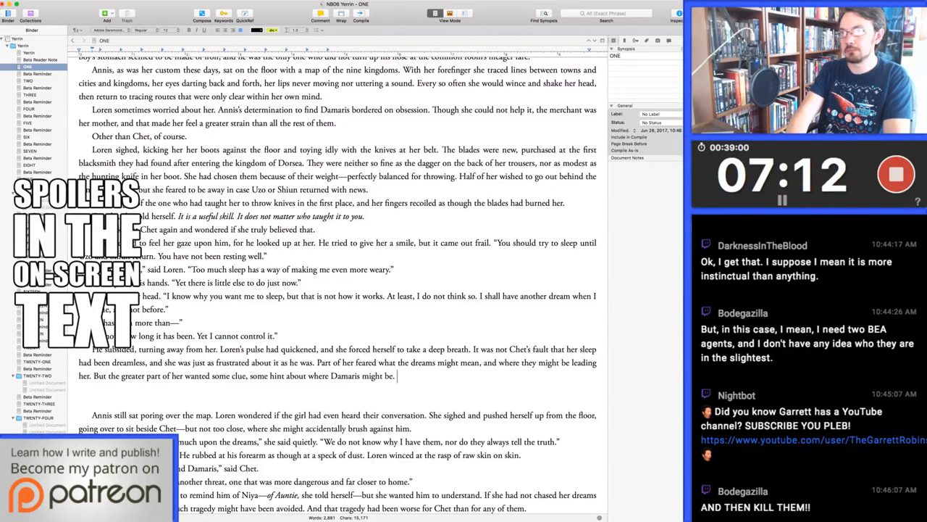
text(If)
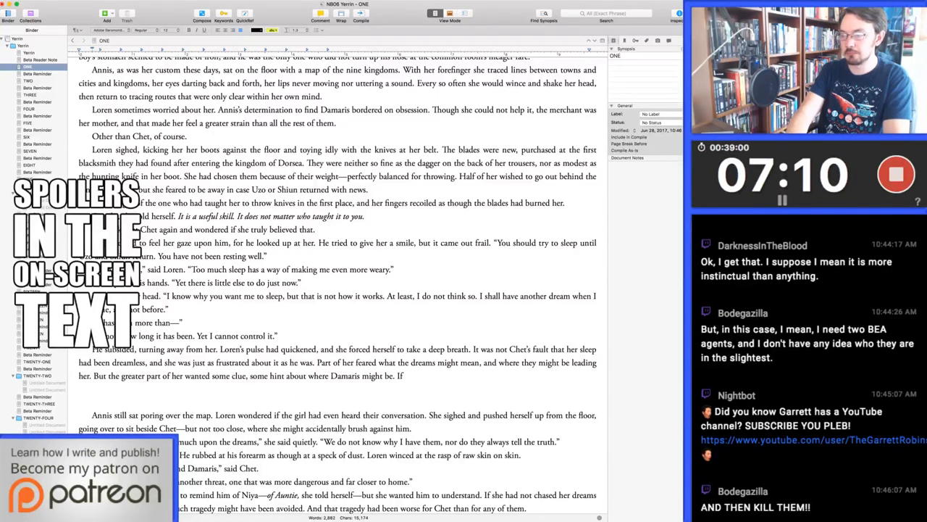
text( that)
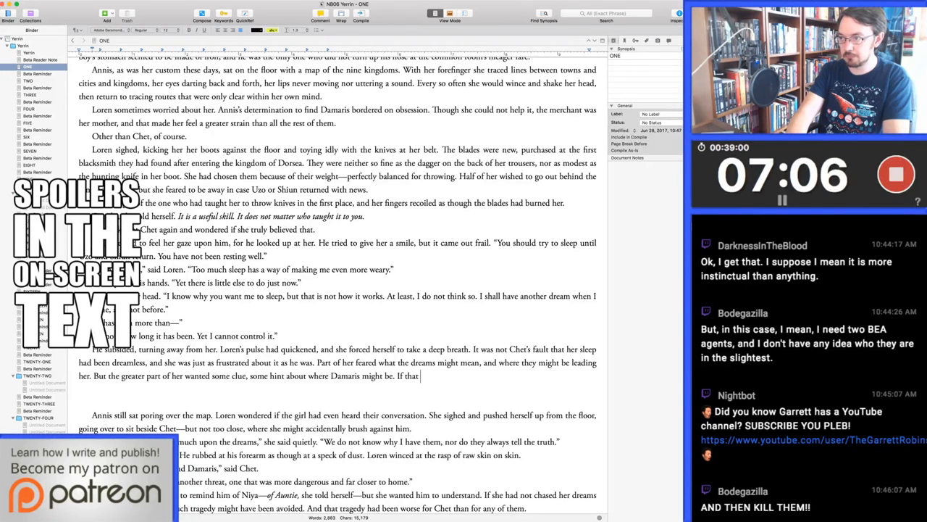
text(knowledge co)
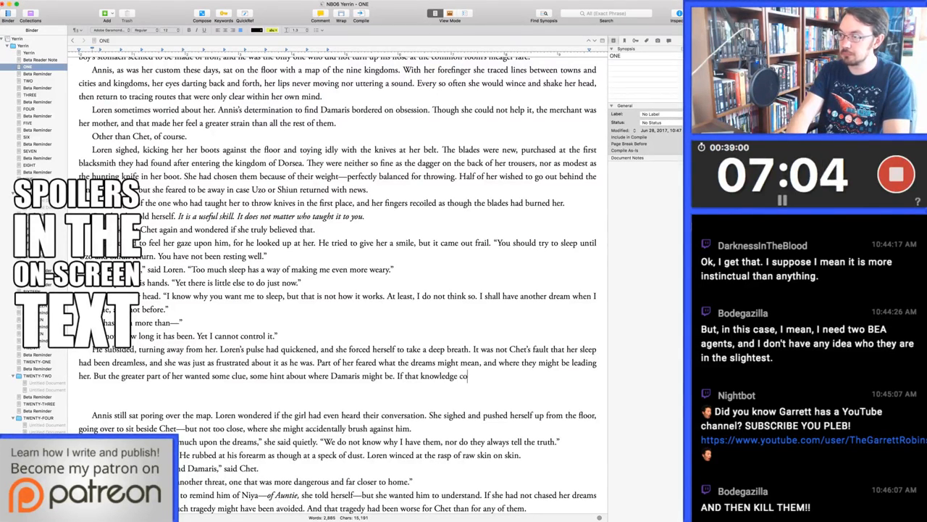
text(uld come to her in a d)
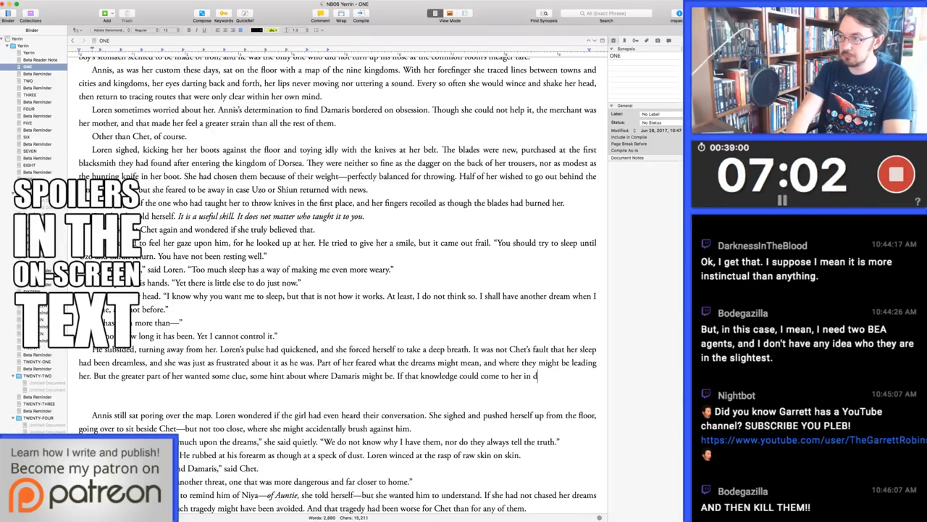
text(ream, she would acce)
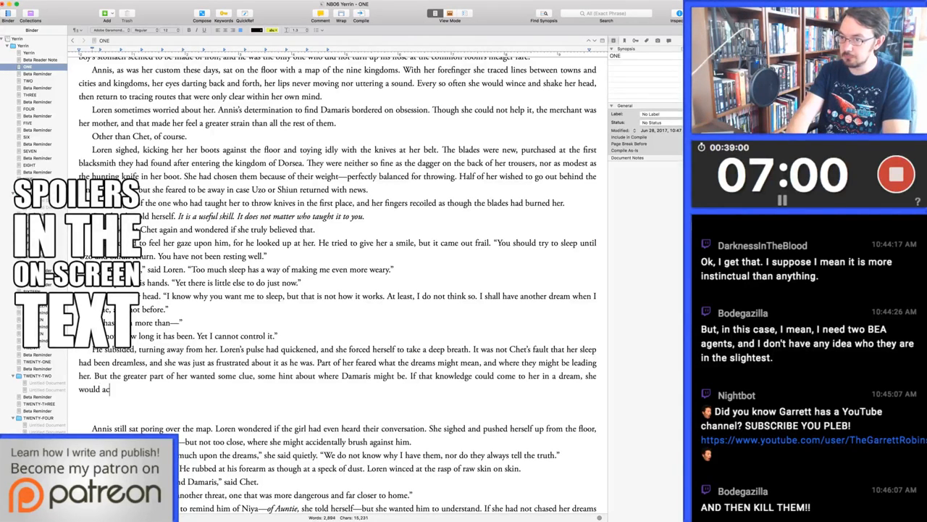
text(pt whatever else )
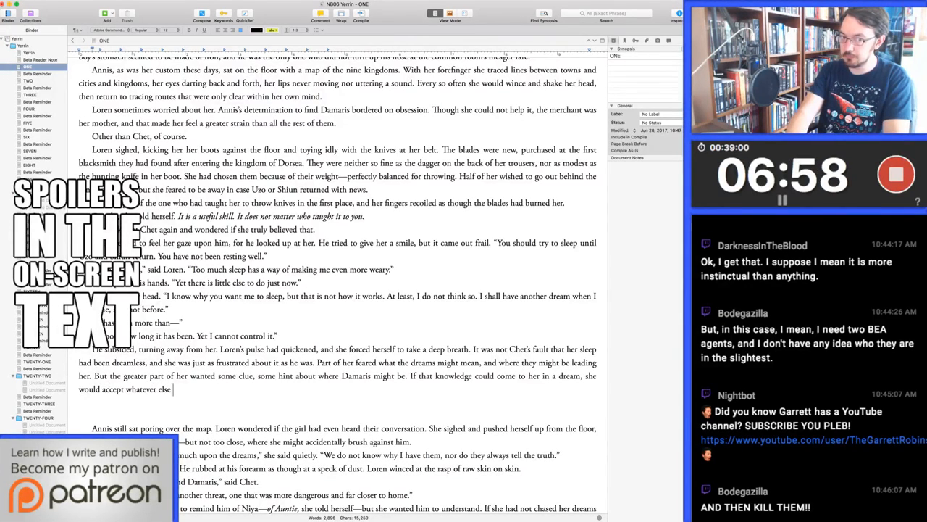
text(they might)
key(alt+BackSpace)
key(alt+BackSpace)
key(alt+BackSpace)
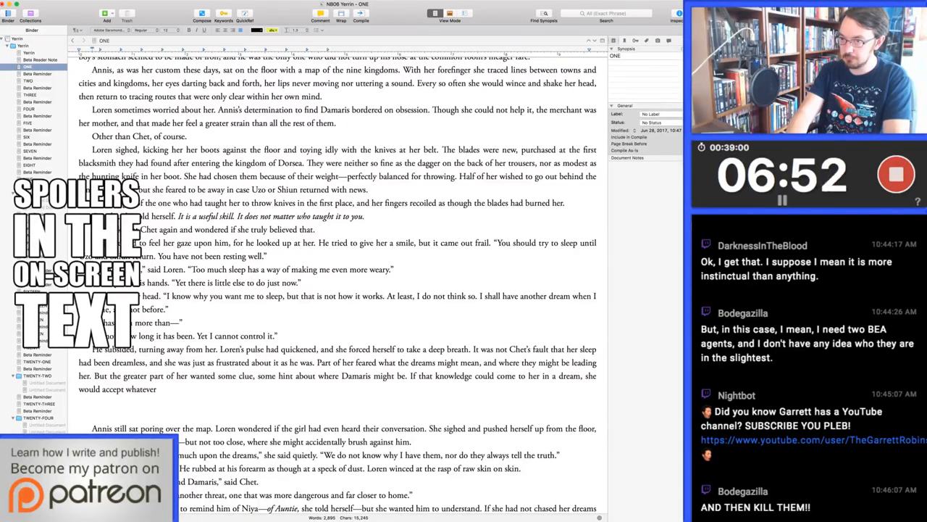
text(other)
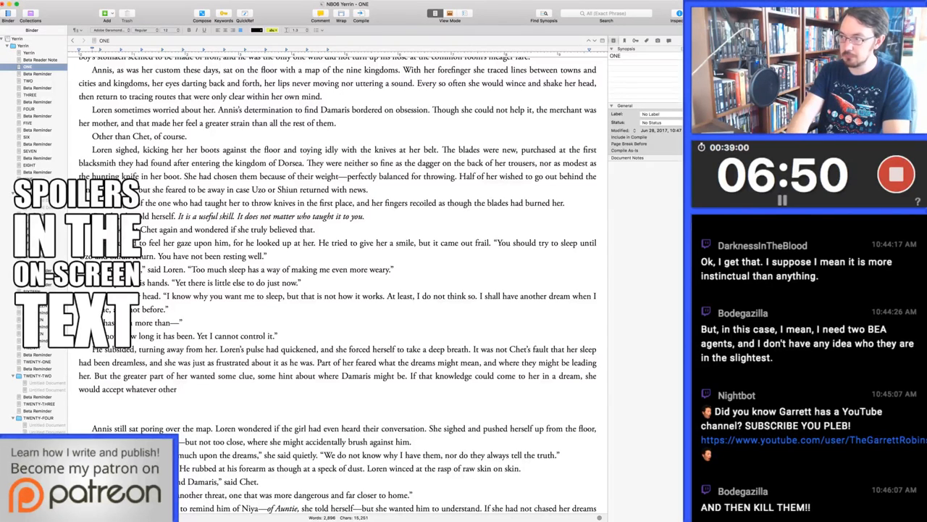
key(alt+BackSpace)
text(el)
key(alt+BackSpace)
key(alt+BackSpace)
key(alt+BackSpace)
key(alt+BackSpace)
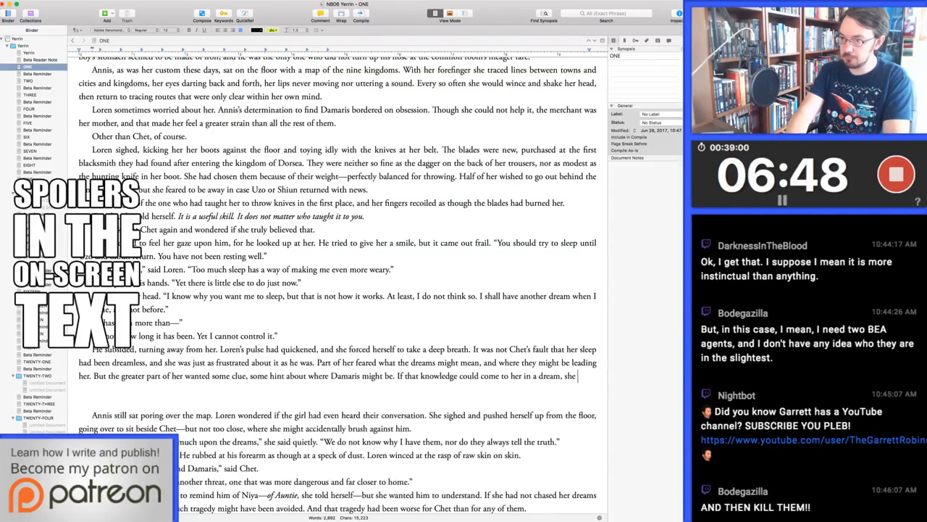
Finish the sentence with "thought she could accept whatever harm they might bring her." and remove the blank lines below the paragraph
text(thought she could a)
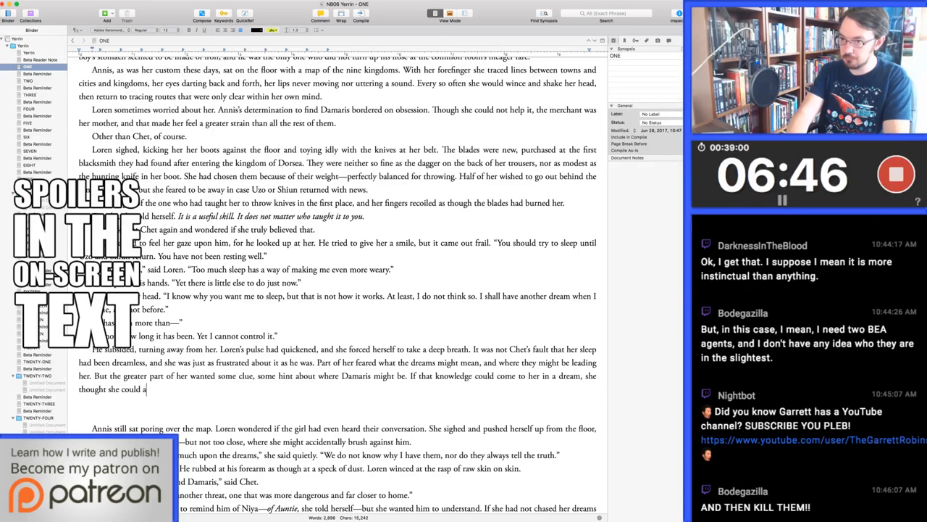
text(ccept whatever harm )
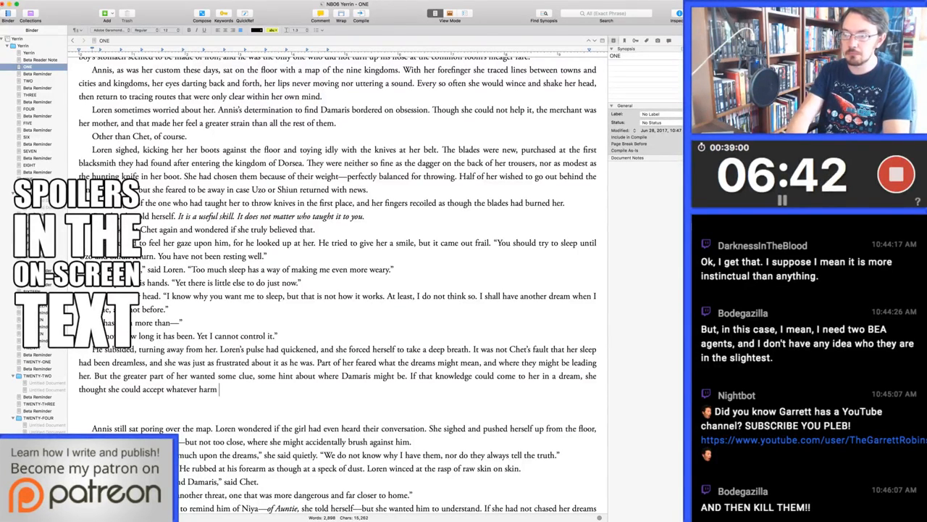
text(they might bring her.)
key(Delete)
key(Delete)
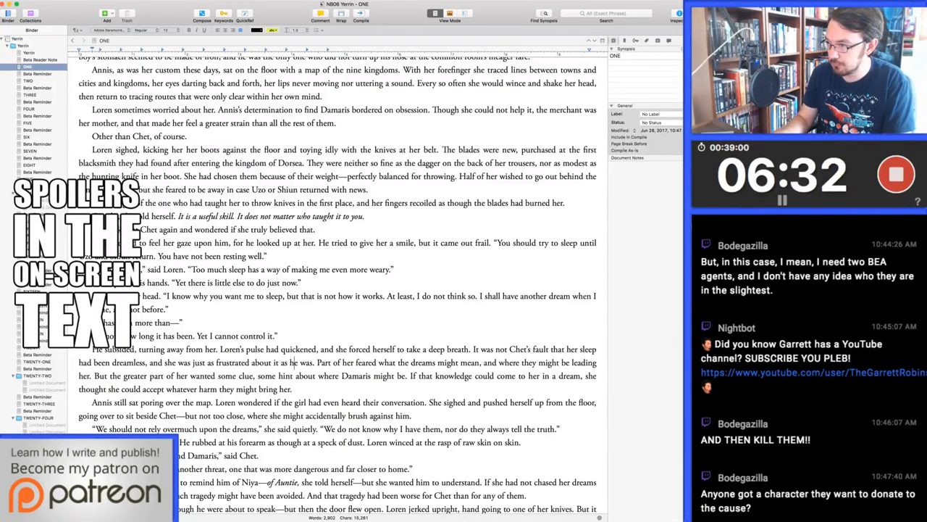
Remove the comma after "might mean" and change "some clue, some hint" to "any clue, any hint"
click(480, 362)
key(BackSpace)
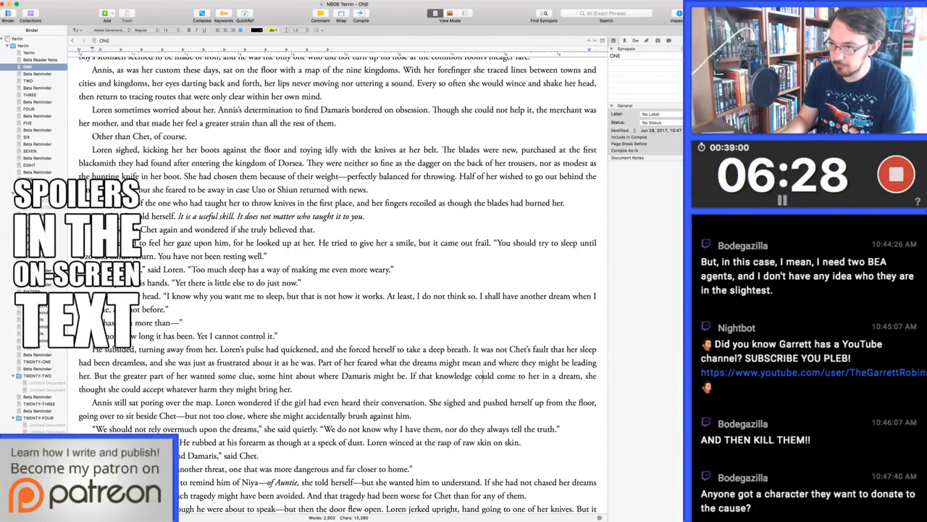
double_click(226, 376)
text(any)
double_click(265, 375)
text(any)
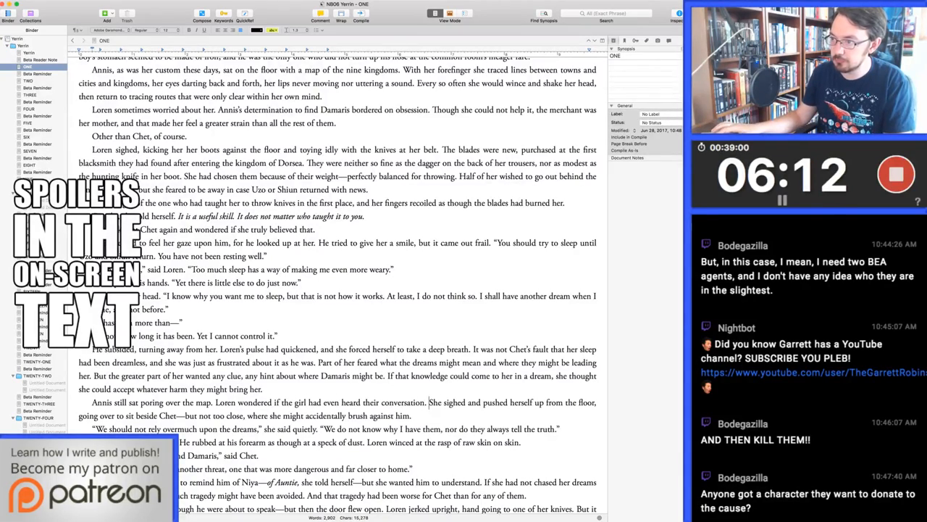
Insert two blank lines above the paragraph beginning "Annis still sat poring over the map."
scroll(338, 282, down, 4)
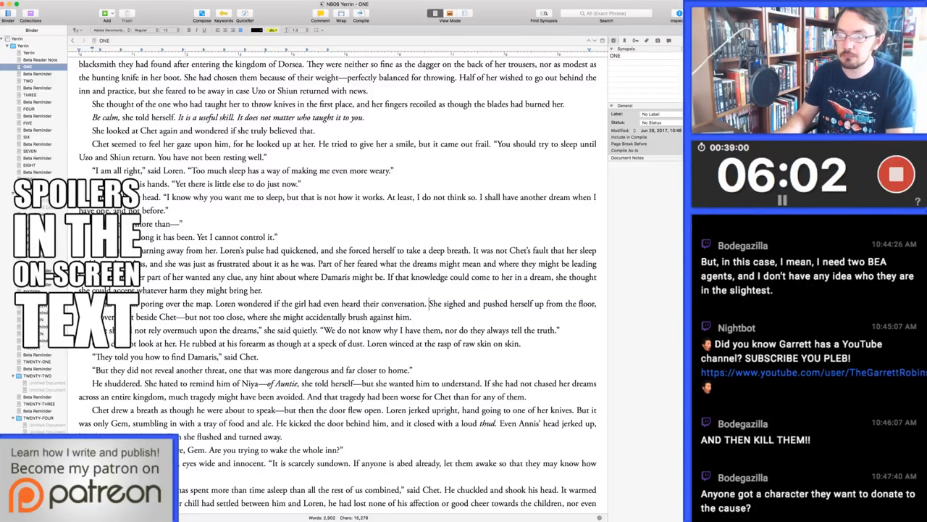
key(Return)
key(Return)
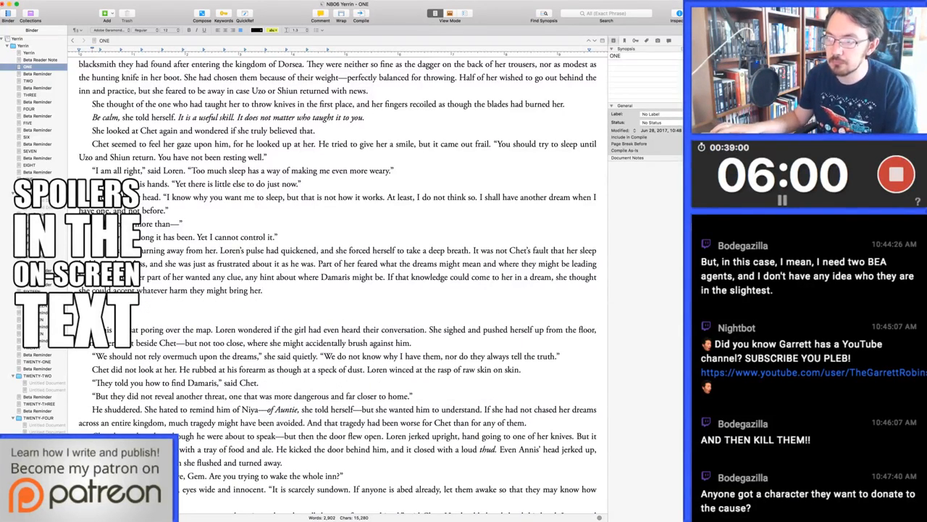
Delete "Annis still sat poring over the map. Loren wondered if the girl had even heard their conversation." and add another blank line above "She sighed"
scroll(142, 248, down, 3)
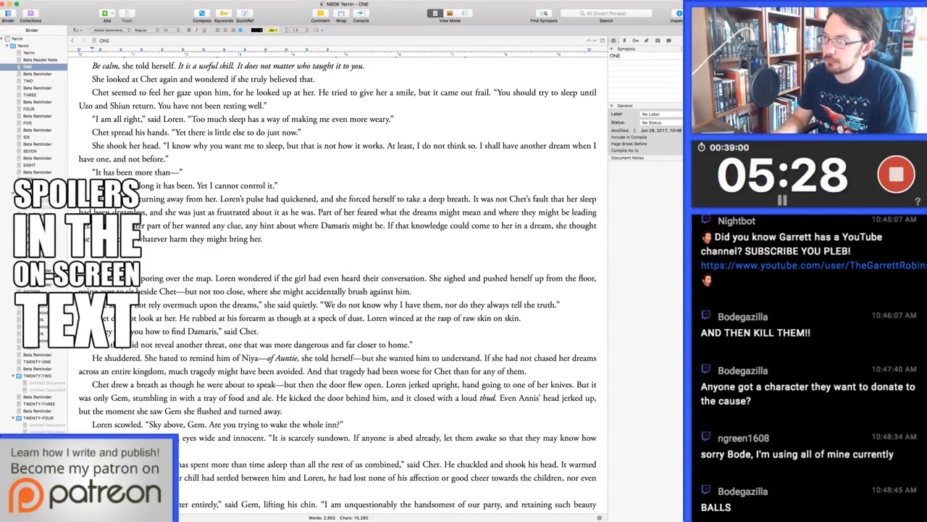
key(shift+super+Right)
key(alt+shift+Left)
key(alt+shift+Left)
key(alt+shift+Left)
key(alt+shift+Left)
key(alt+shift+Left)
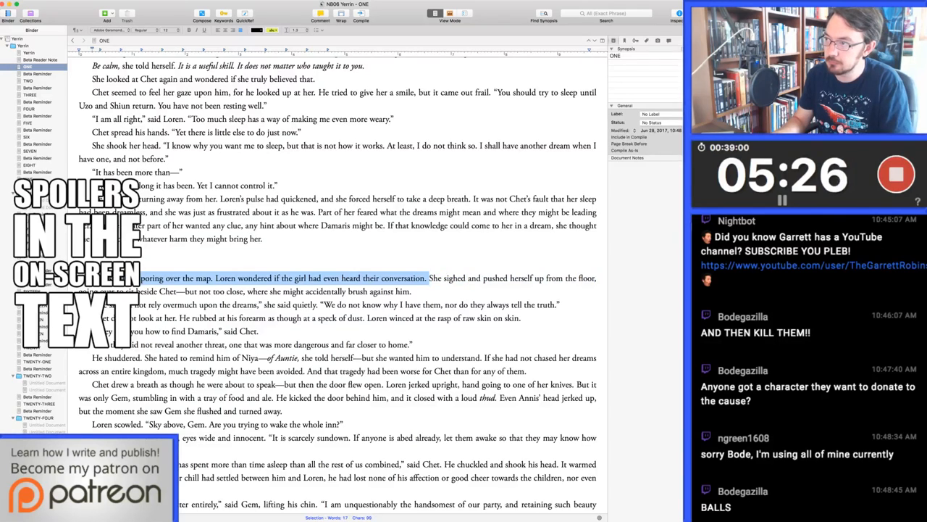
key(BackSpace)
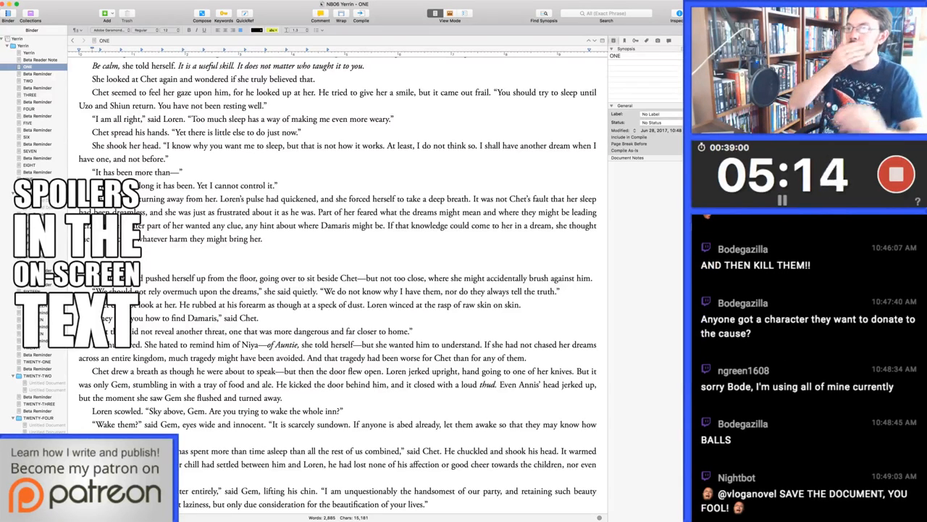
key(Return)
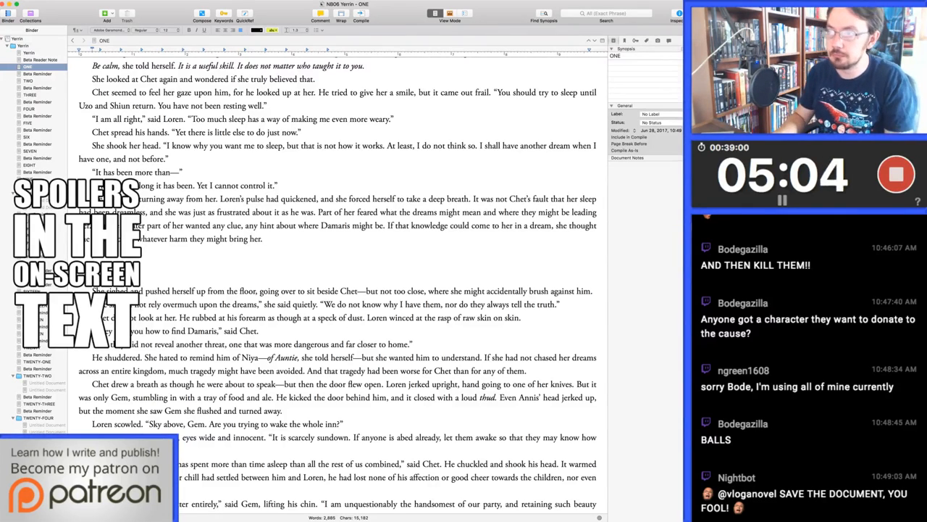
Change the end of the dream paragraph so it reads "whatever harm her visions might bring her."
key(alt+Left)
key(alt+Left)
key(alt+Left)
key(alt+shift+Right)
text(her visions might bring her. )
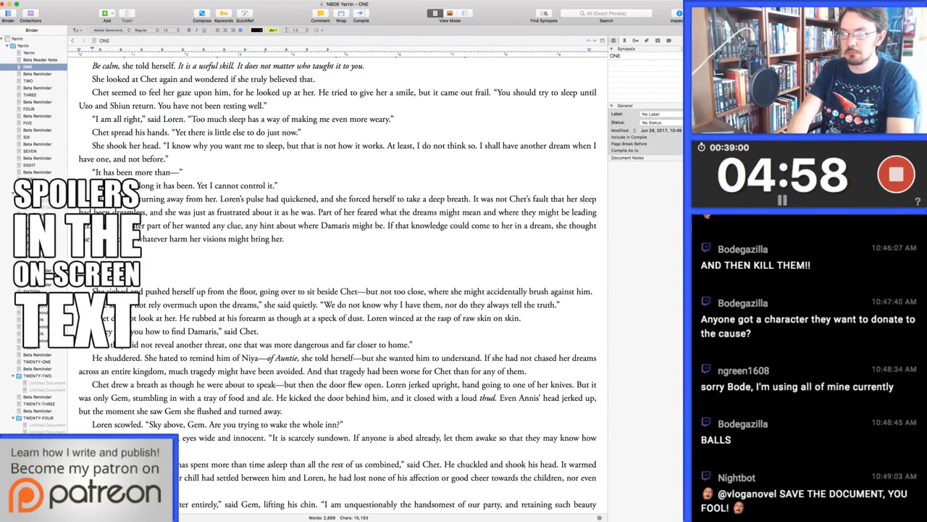
text(pushe)
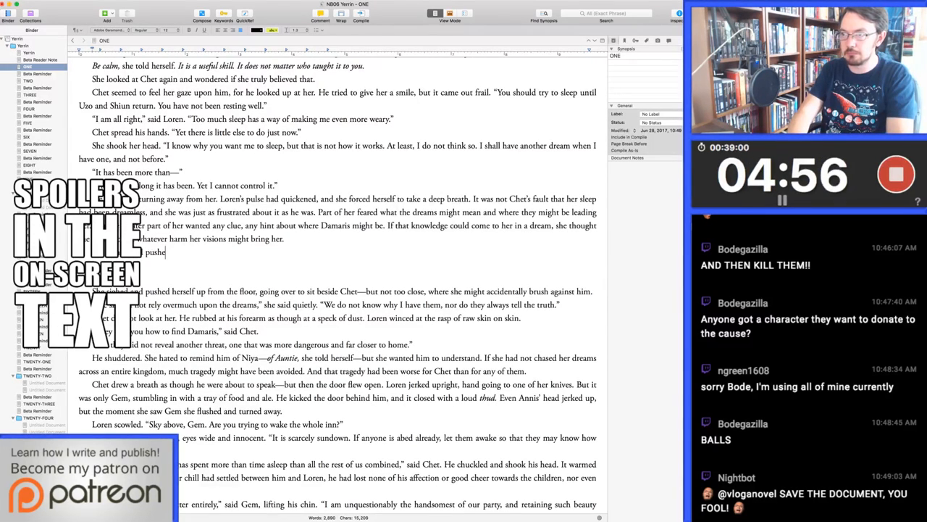
text(d herself up from th)
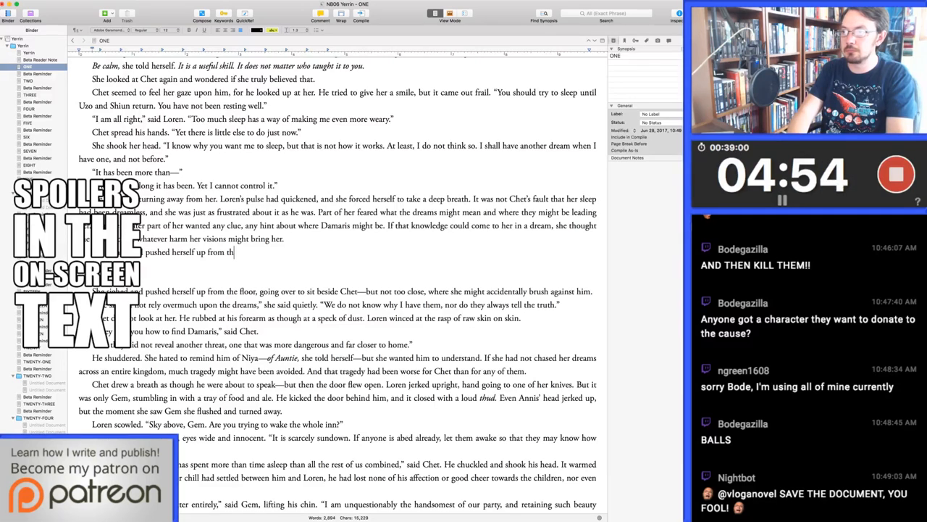
text(e floor, going over to sit beside Chet.)
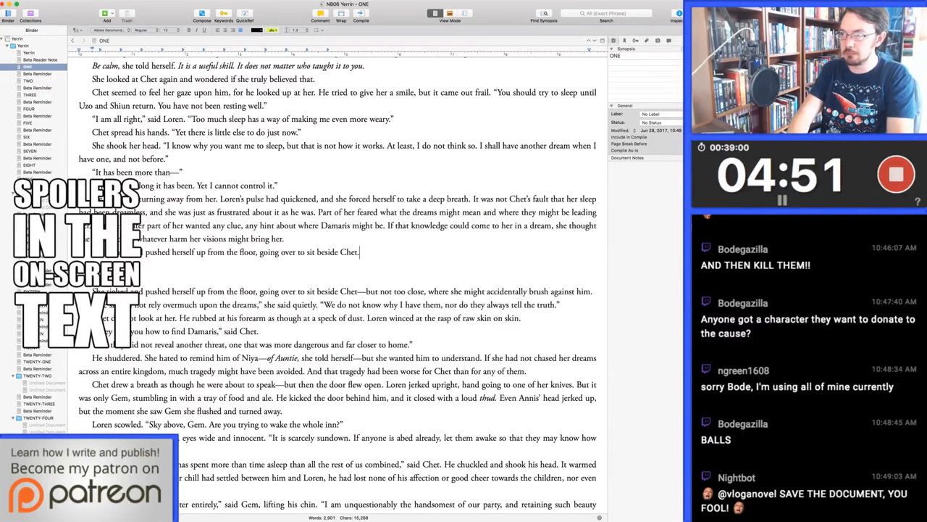
Continue the new paragraph with "pushed herself up from the floor, going over to sit beside Chet—but not too close, where she might accidentally brush against him."
key(BackSpace)
text(—but)
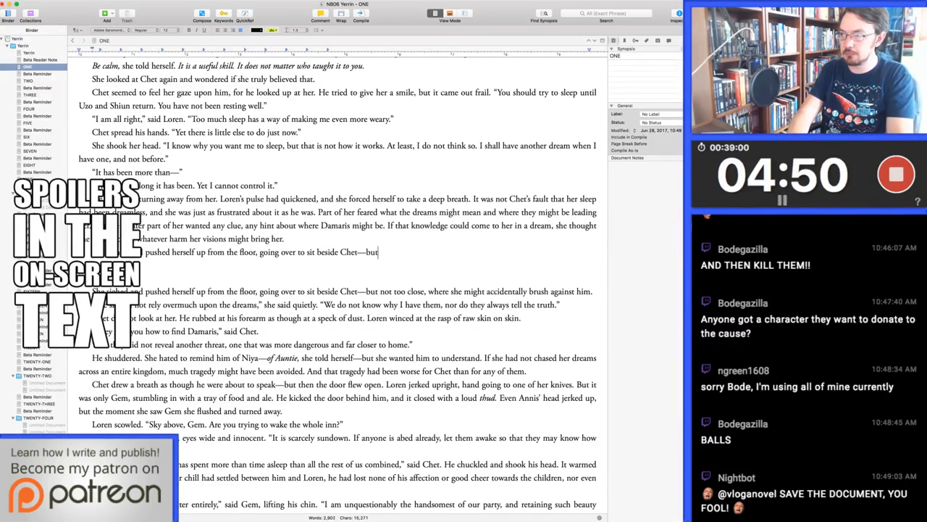
text( not too close, where s)
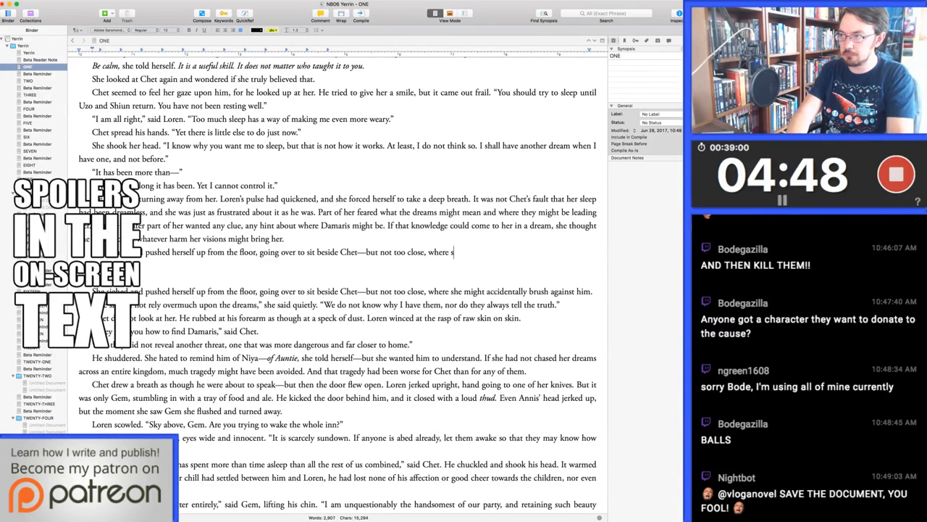
text(he might accidentally brush against him.)
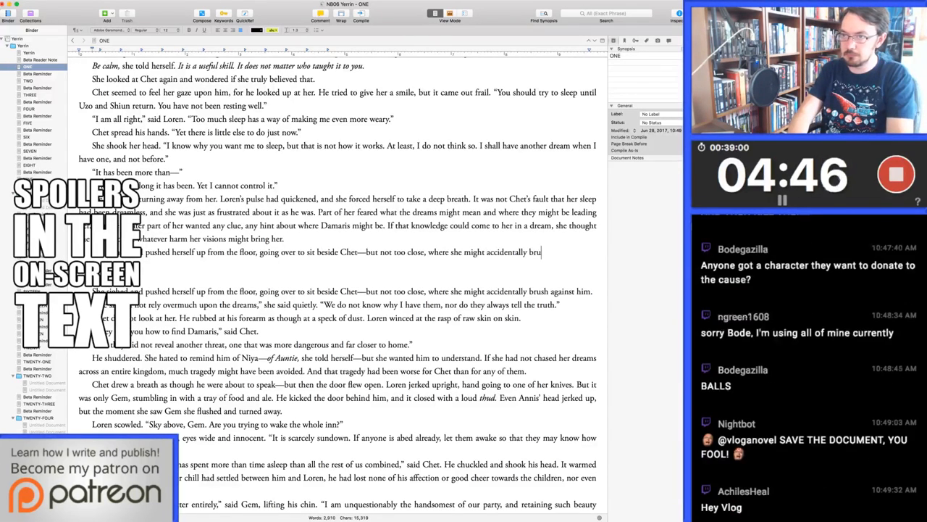
Add a paragraph of dialogue ending "as much as you do," said Loren. "I want to bring Damaris to justice."
key(Return)
text(")
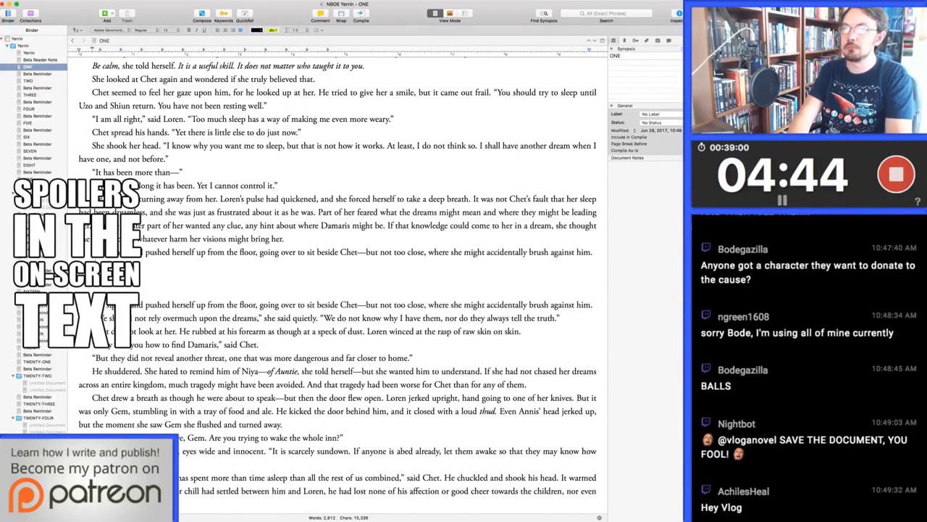
text(W)
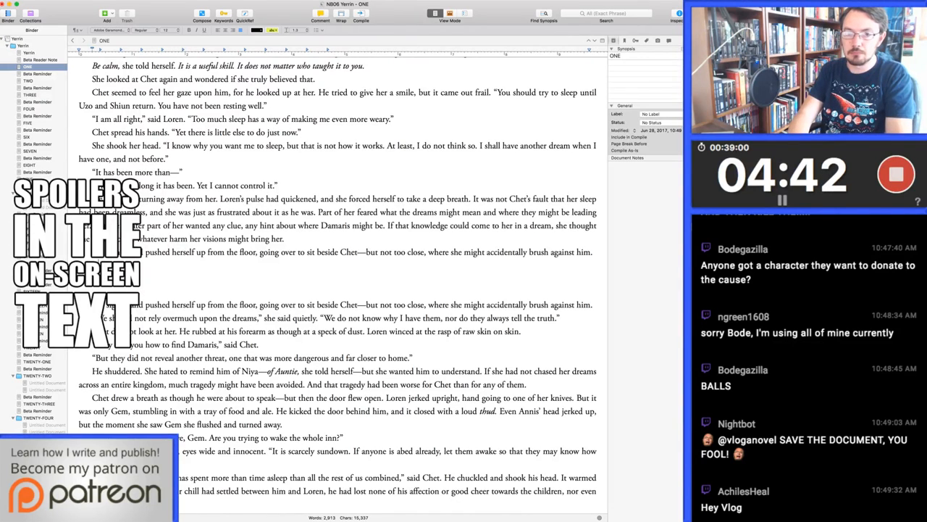
text( knw as much as)
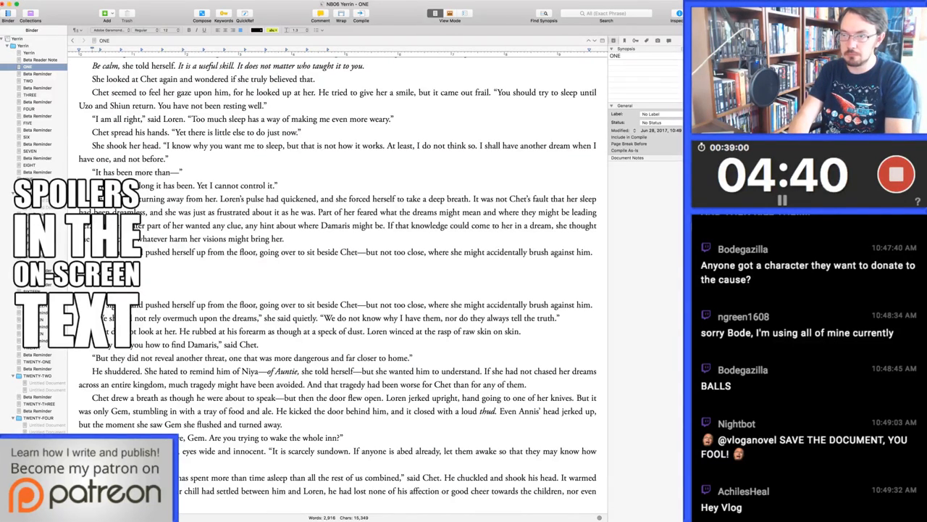
key(BackSpace)
key(BackSpace)
key(BackSpace)
key(BackSpace)
key(BackSpace)
key(BackSpace)
key(BackSpace)
key(BackSpace)
key(BackSpace)
key(BackSpace)
key(BackSpace)
key(BackSpace)
key(BackSpace)
key(BackSpace)
key(BackSpace)
key(BackSpace)
key(BackSpace)
key(BackSpace)
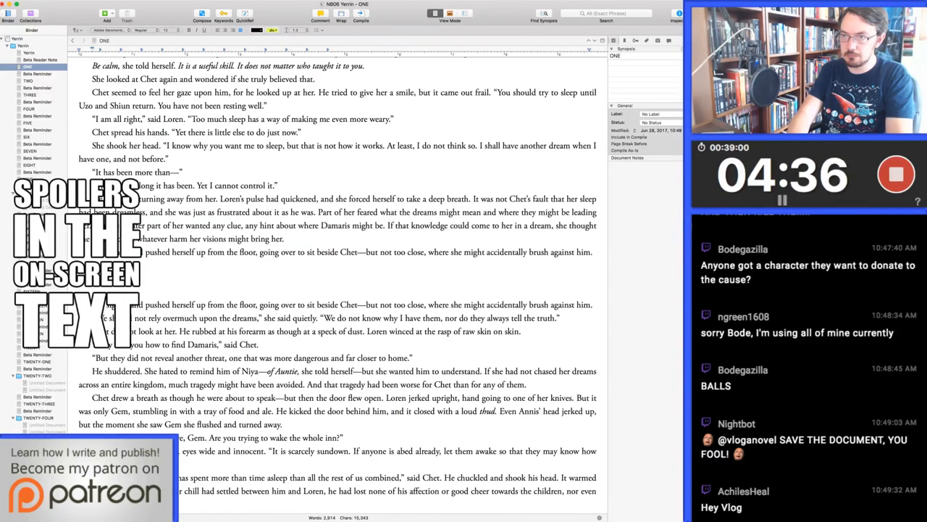
text(as much a)
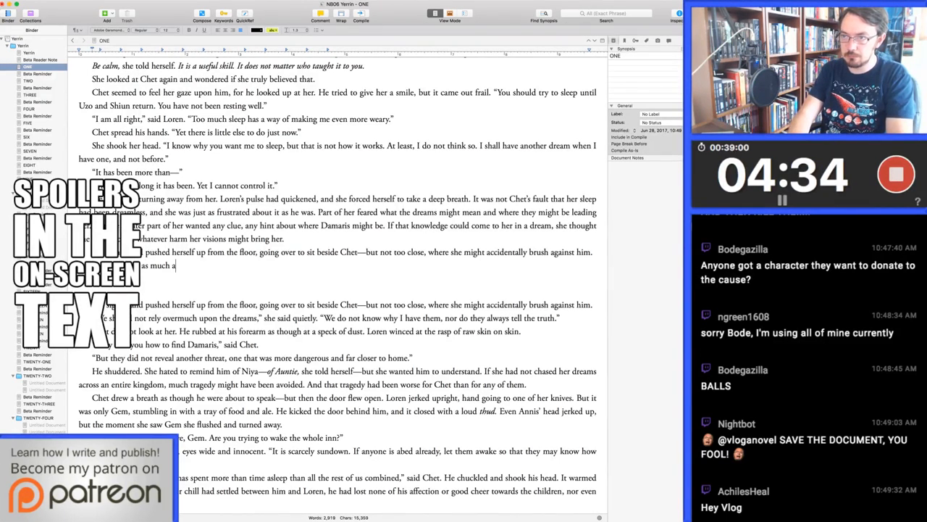
text(s you do," said Loren. )
text("I want to bring Da)
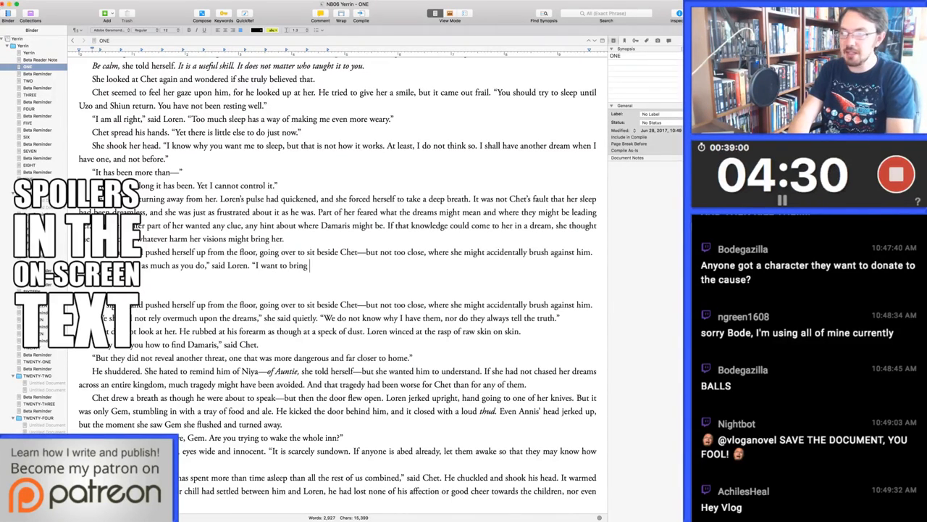
text(maris )
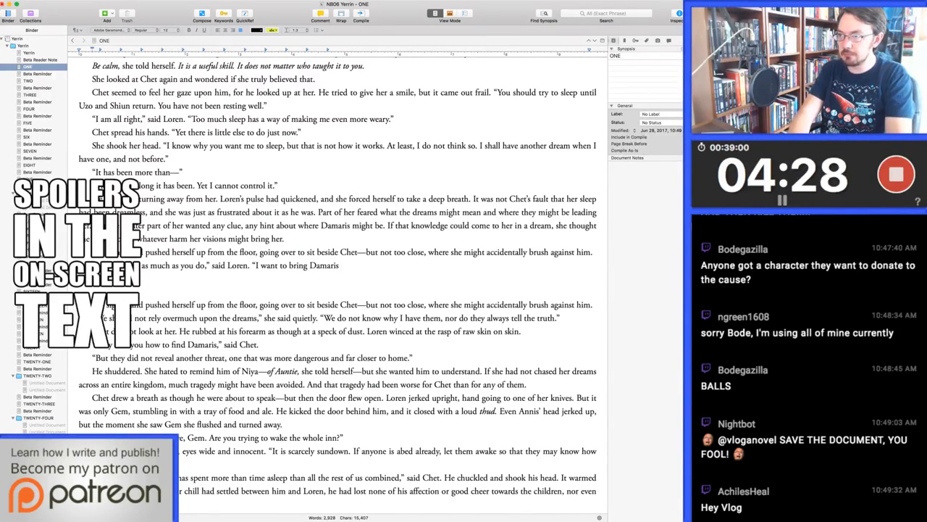
text(to justice.")
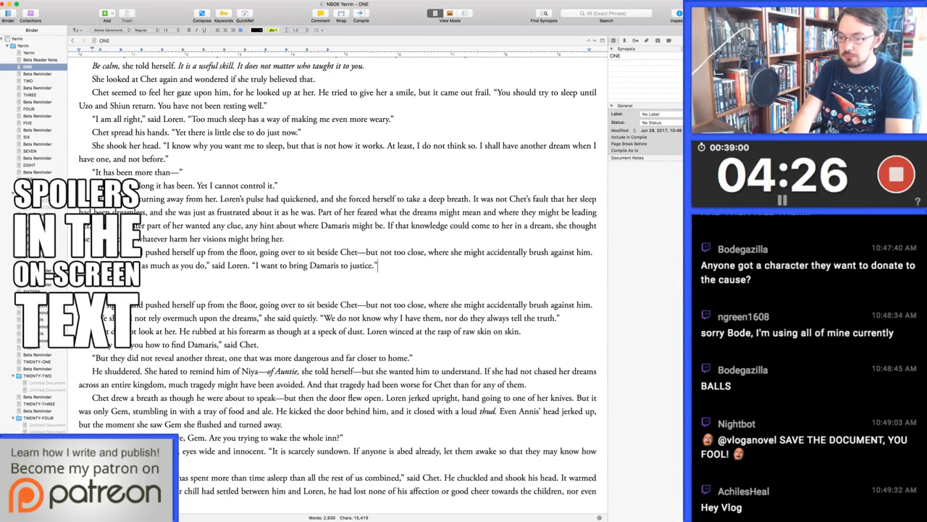
Add a paragraph reading: Chet shook his head slowly. "I suppose I do as well. But for the most part, I just want this to be over."
key(Return)
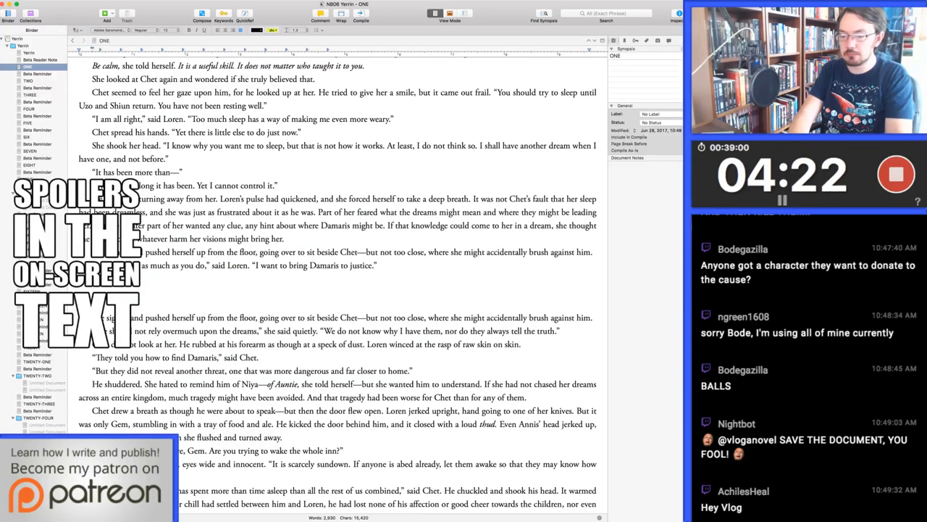
text(Chet shook his head slowly.)
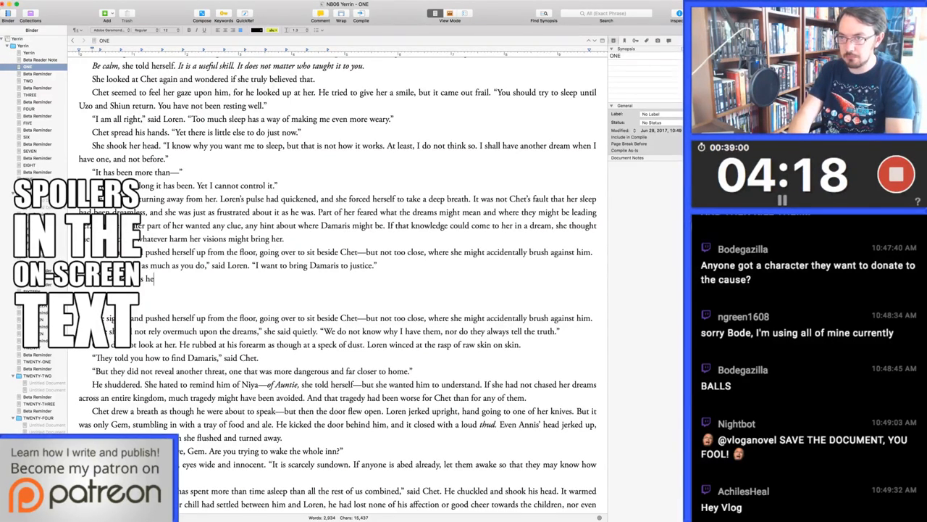
text( "I suppose I)
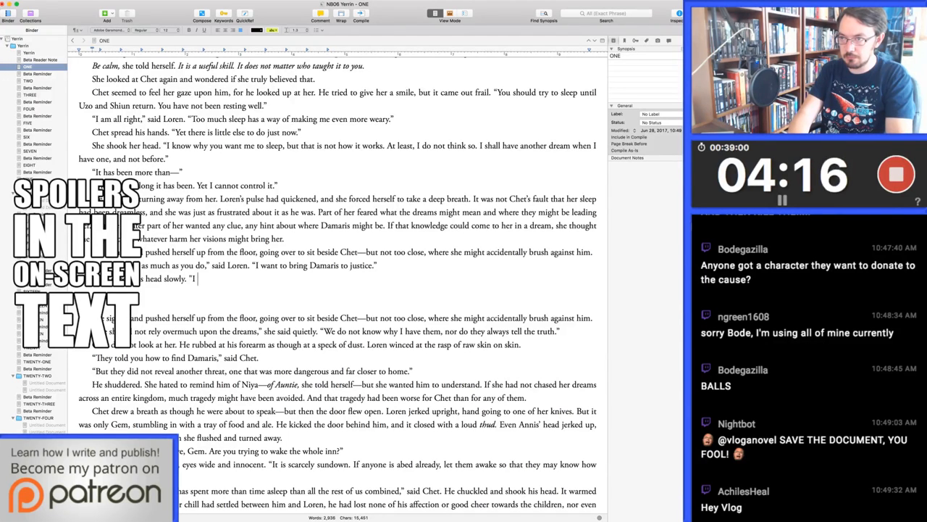
text( do as well.)
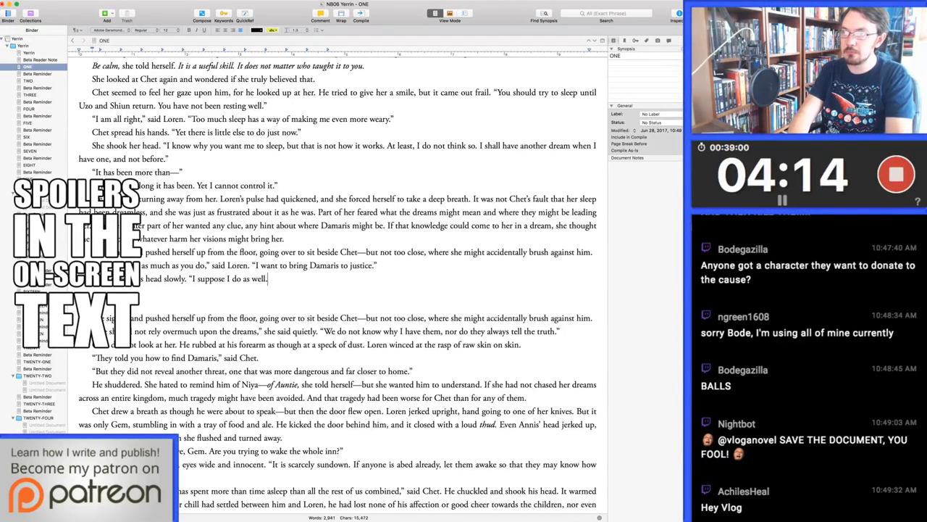
text( But for the most )
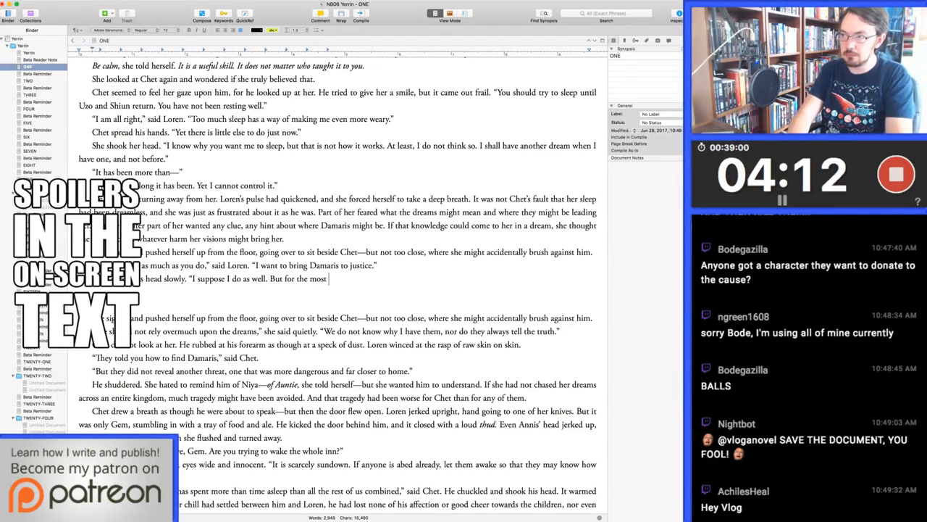
text(part, I just want this to be over.")
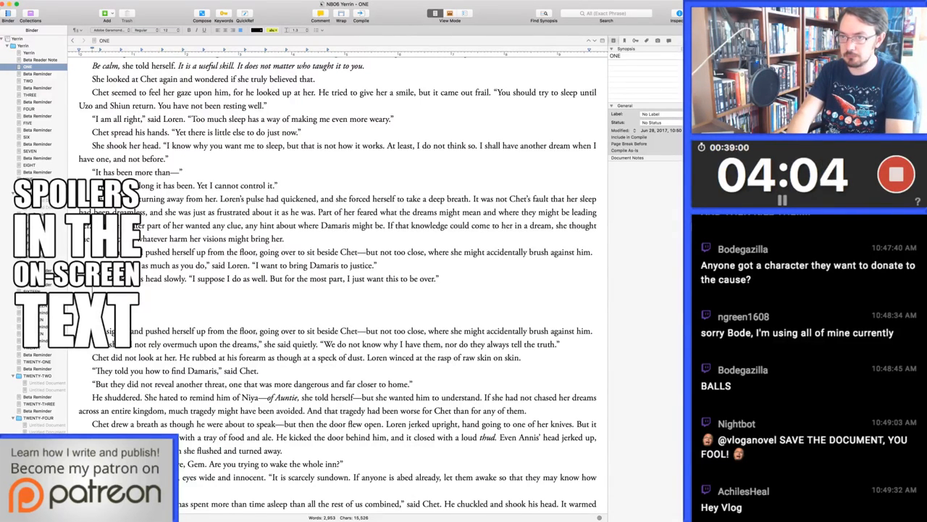
Start a new paragraph with "Loren grit her teeth." and open its second sentence with "Damaris' capture"
text(Loren grits her teeth. )
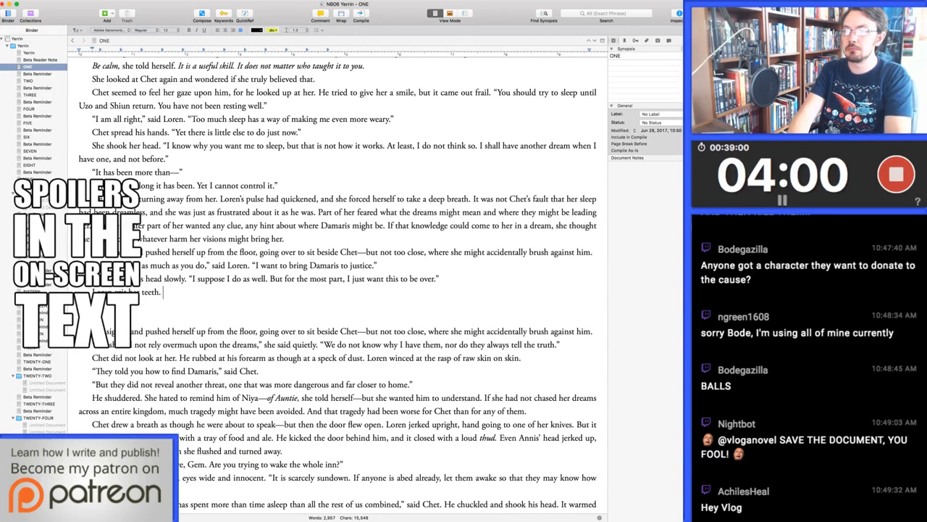
text(The was would not)
key(alt+BackSpace)
key(alt+BackSpace)
key(alt+BackSpace)
key(alt+BackSpace)
text(Damaris' capt)
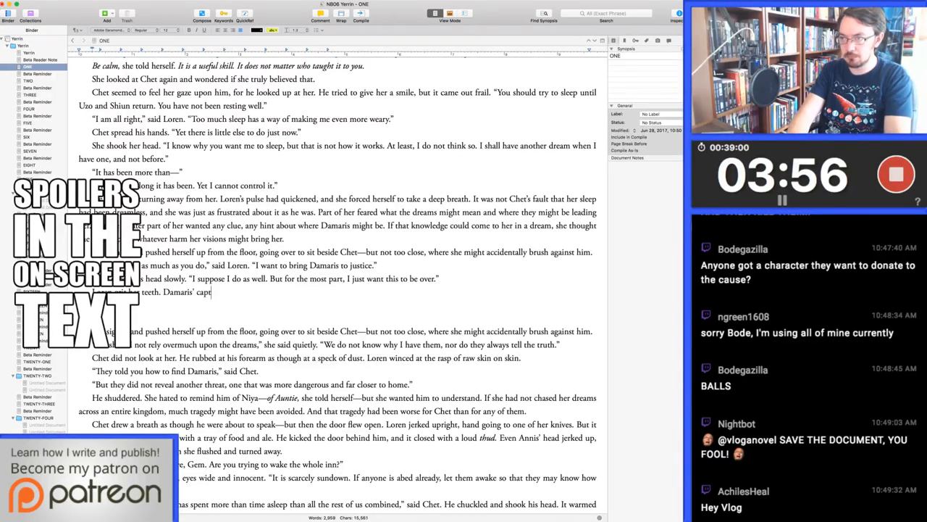
text(ure would be a powerful bl)
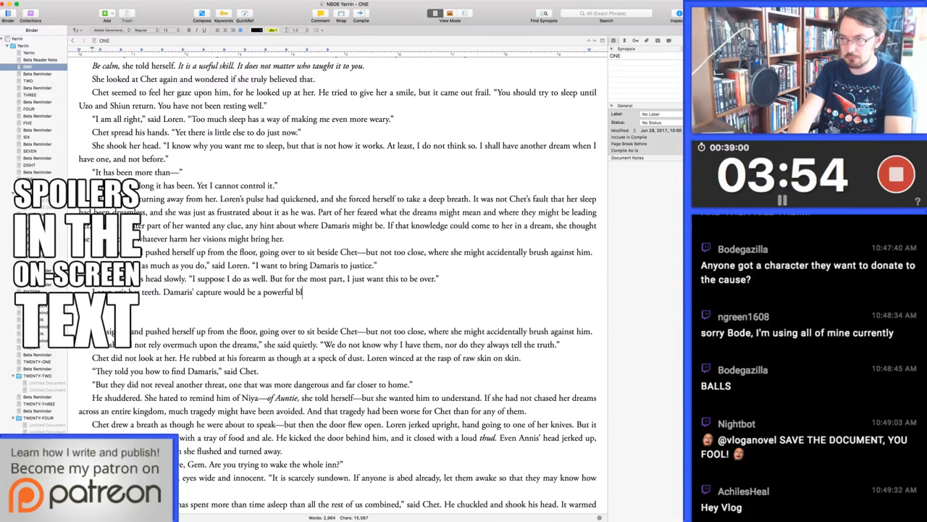
text(ow against the High )
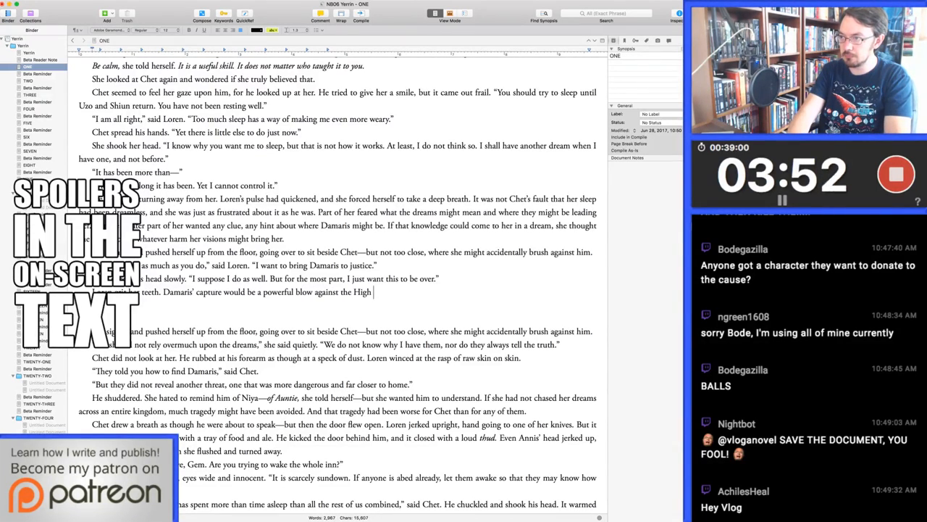
text(King's enemies, but it)
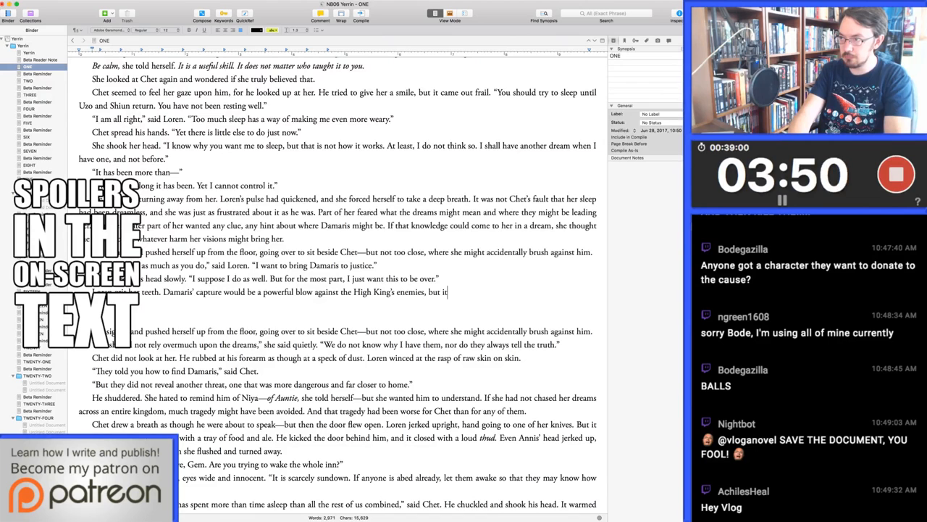
text( would not end the war. She knew i)
Reword the ending after "the High King's enemies, but" to read "she knew it would not entirely end the war."
key(BackSpace)
key(BackSpace)
key(BackSpace)
key(BackSpace)
key(BackSpace)
key(BackSpace)
key(BackSpace)
key(BackSpace)
key(BackSpace)
key(BackSpace)
key(BackSpace)
key(BackSpace)
key(BackSpace)
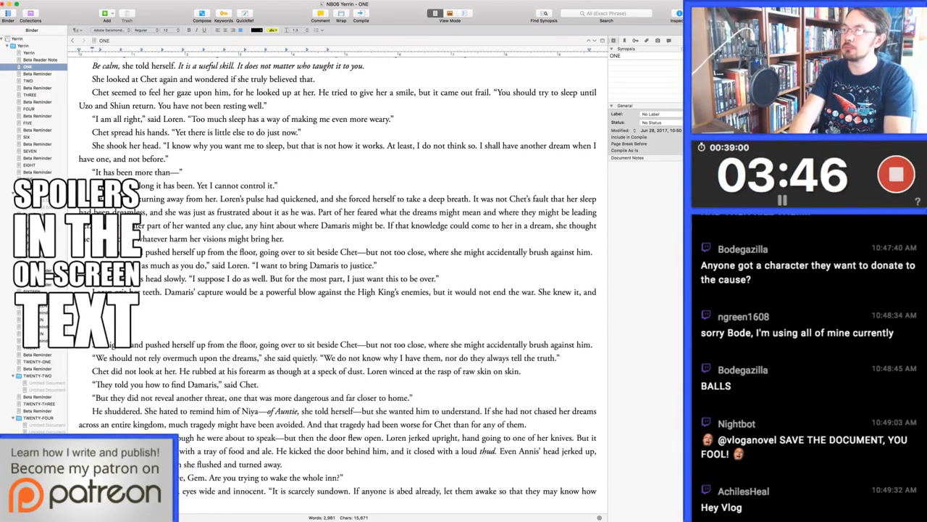
key(BackSpace)
key(BackSpace)
key(BackSpace)
key(BackSpace)
key(BackSpace)
key(BackSpace)
key(BackSpace)
key(BackSpace)
key(BackSpace)
key(BackSpace)
key(BackSpace)
key(BackSpace)
key(BackSpace)
key(BackSpace)
key(BackSpace)
key(BackSpace)
key(BackSpace)
key(BackSpace)
key(BackSpace)
key(BackSpace)
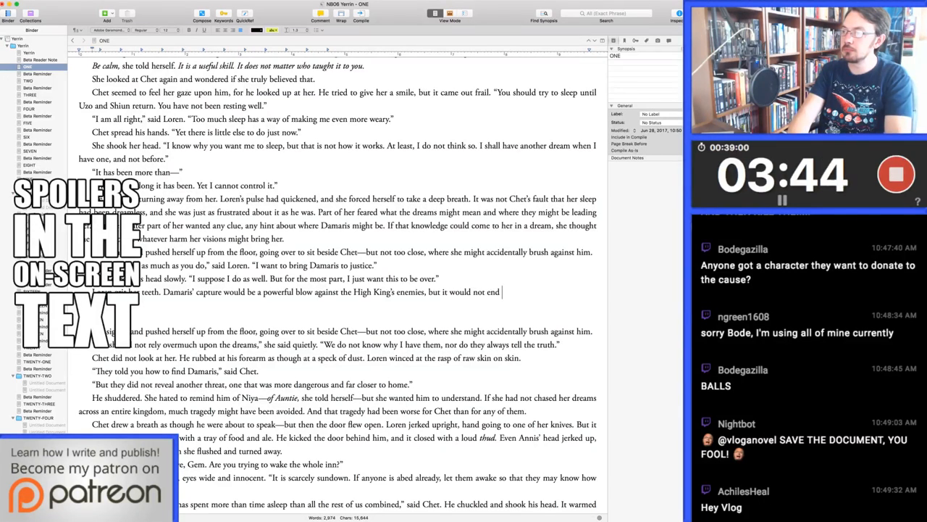
text(she knew it would)
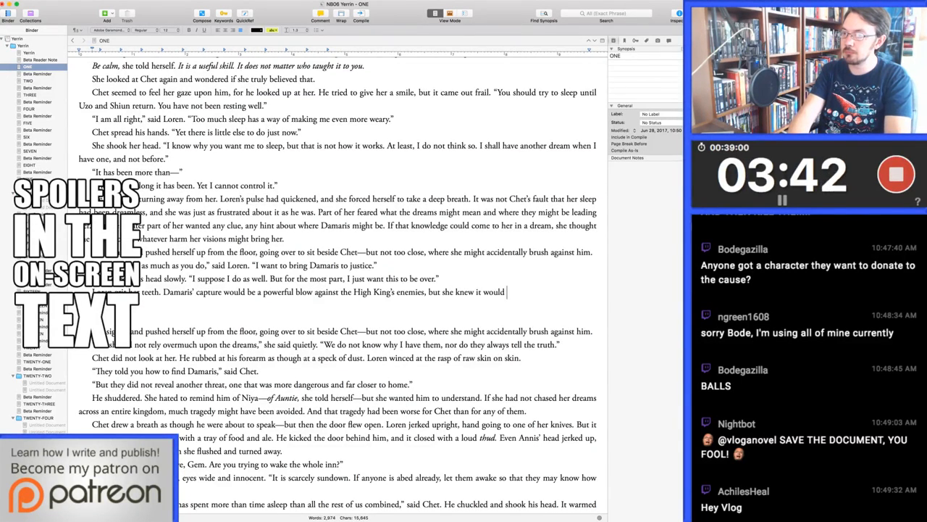
text( not entirely end the war.)
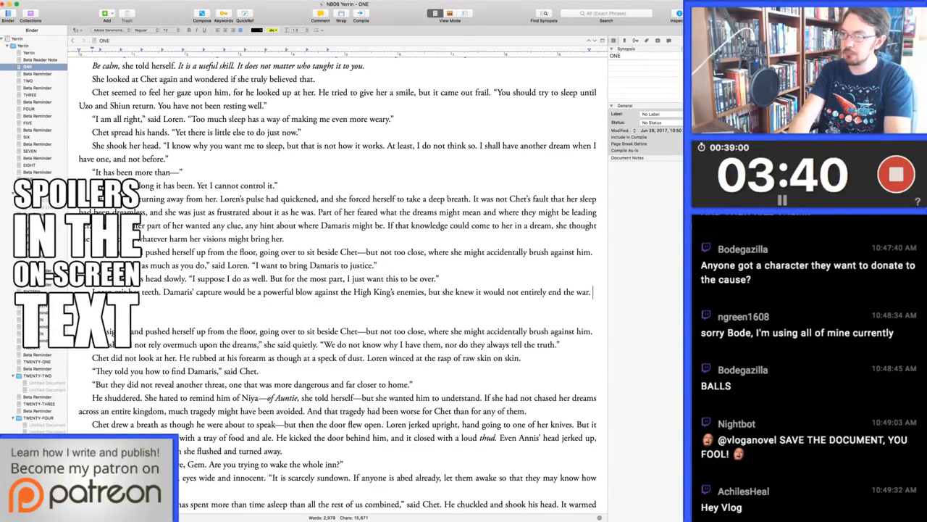
Shorten Loren's sentence to read "Damaris' capture would not entirely end the war." and open the next one with "But"
key(BackSpace)
key(BackSpace)
key(BackSpace)
key(BackSpace)
key(BackSpace)
key(BackSpace)
key(BackSpace)
key(BackSpace)
key(BackSpace)
key(BackSpace)
key(BackSpace)
key(BackSpace)
key(BackSpace)
key(BackSpace)
key(BackSpace)
key(BackSpace)
key(BackSpace)
key(BackSpace)
key(BackSpace)
key(BackSpace)
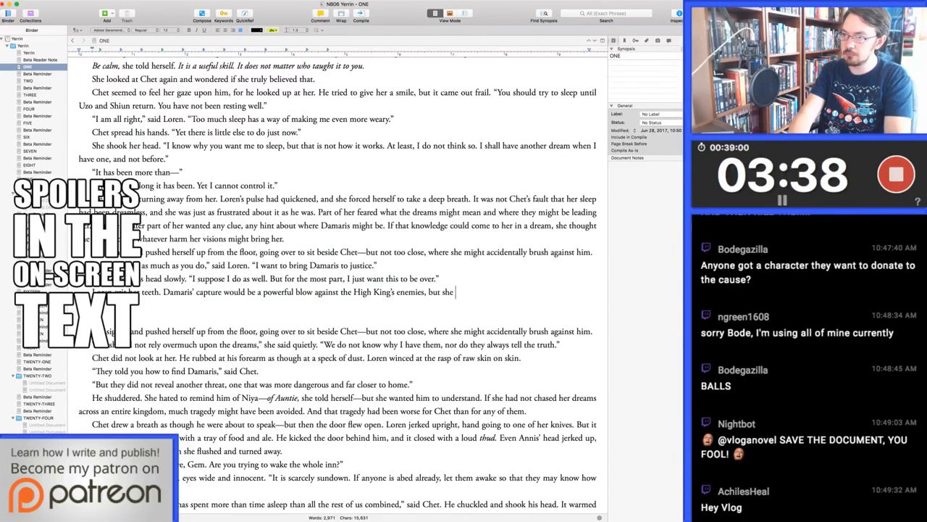
key(BackSpace)
key(BackSpace)
key(BackSpace)
key(BackSpace)
key(BackSpace)
key(BackSpace)
key(BackSpace)
key(BackSpace)
key(BackSpace)
key(BackSpace)
key(BackSpace)
key(BackSpace)
key(BackSpace)
key(BackSpace)
key(BackSpace)
key(BackSpace)
key(BackSpace)
key(BackSpace)
key(BackSpace)
key(BackSpace)
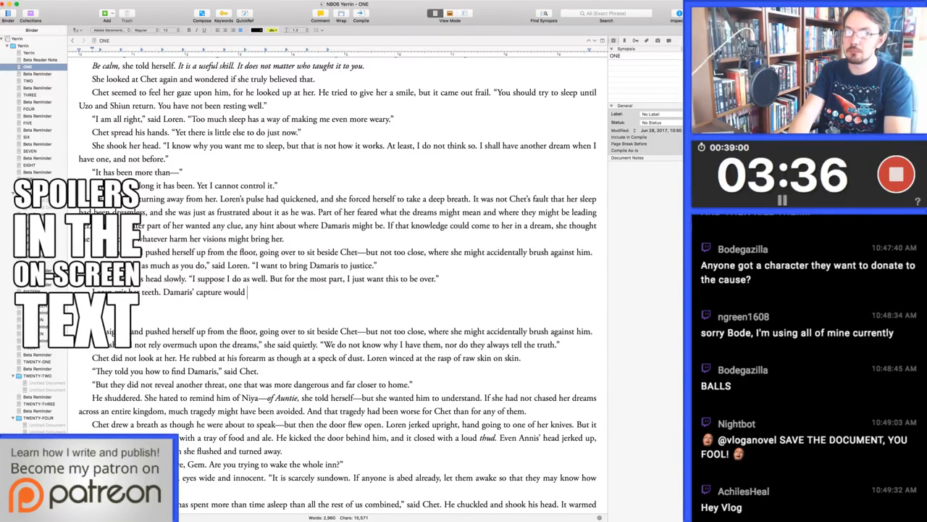
text(not en)
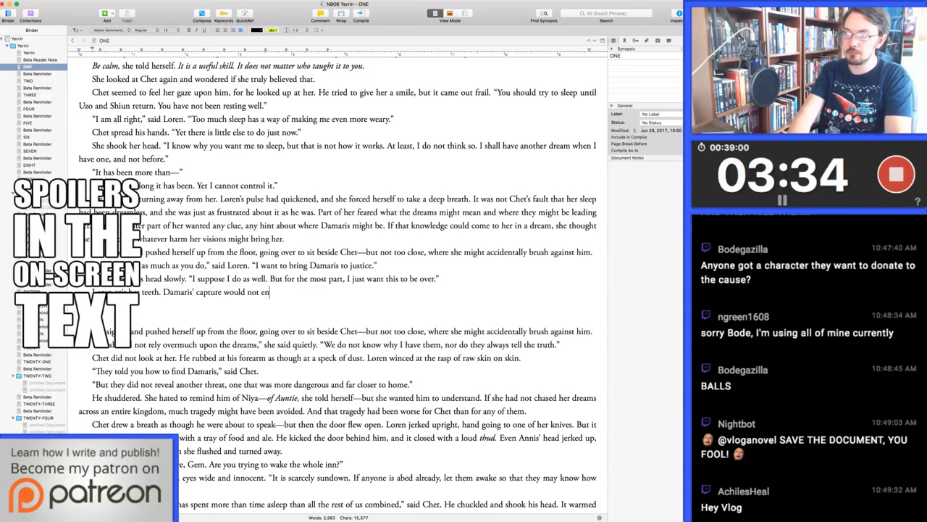
text(tirely end the war. But )
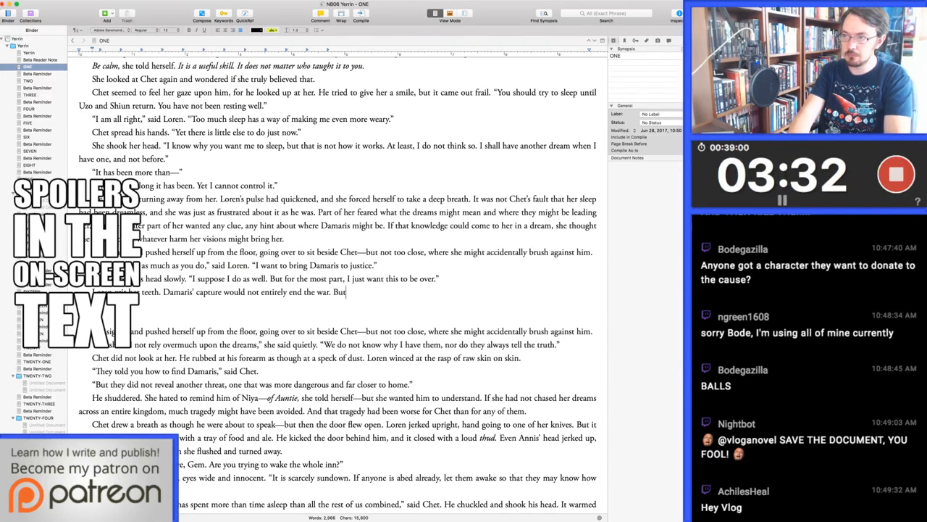
text(they both knew th)
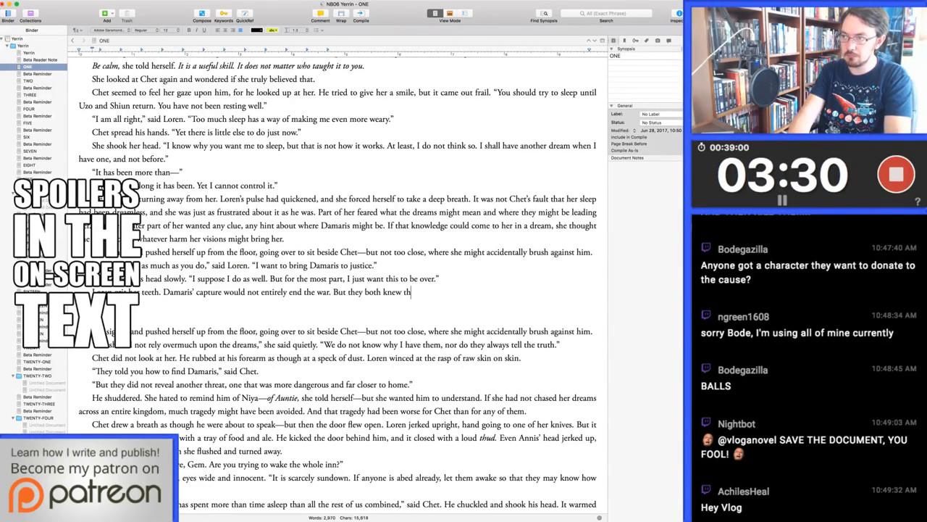
text(at, and so she di)
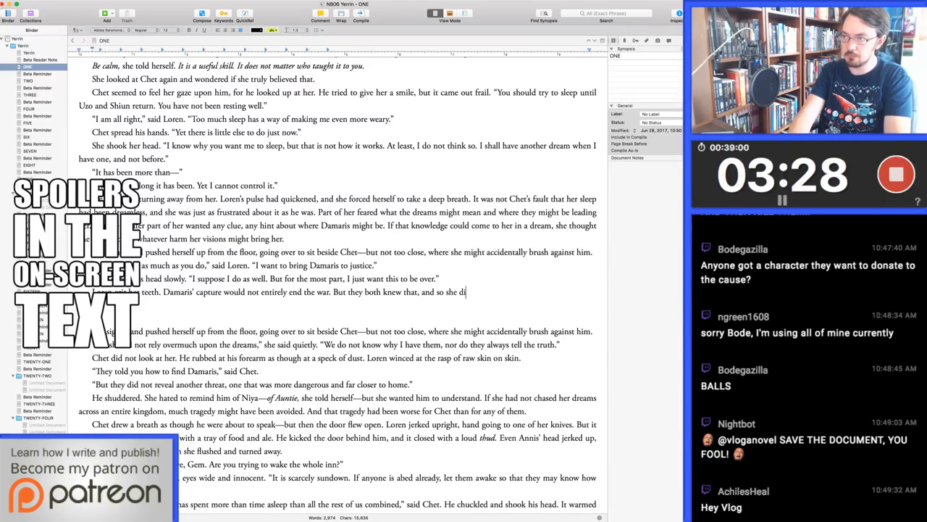
text(d not answer Chet's)
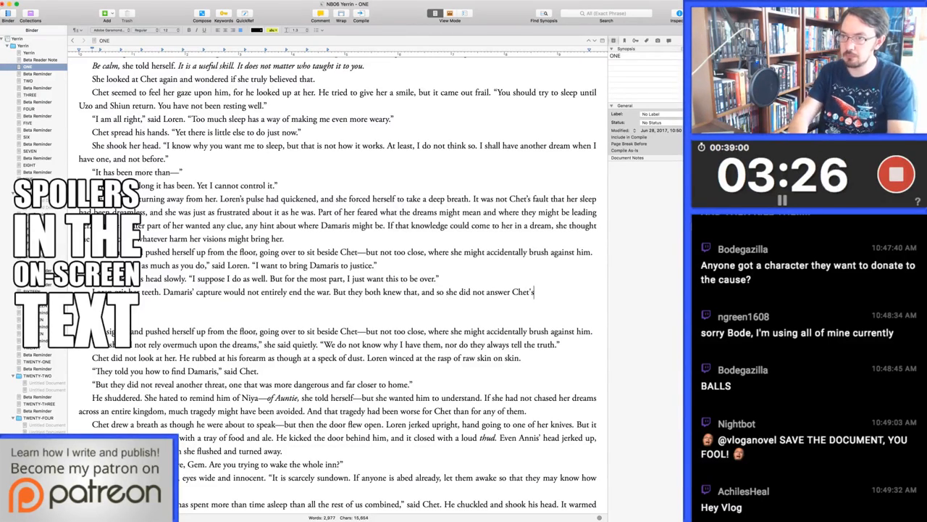
text( words. “)
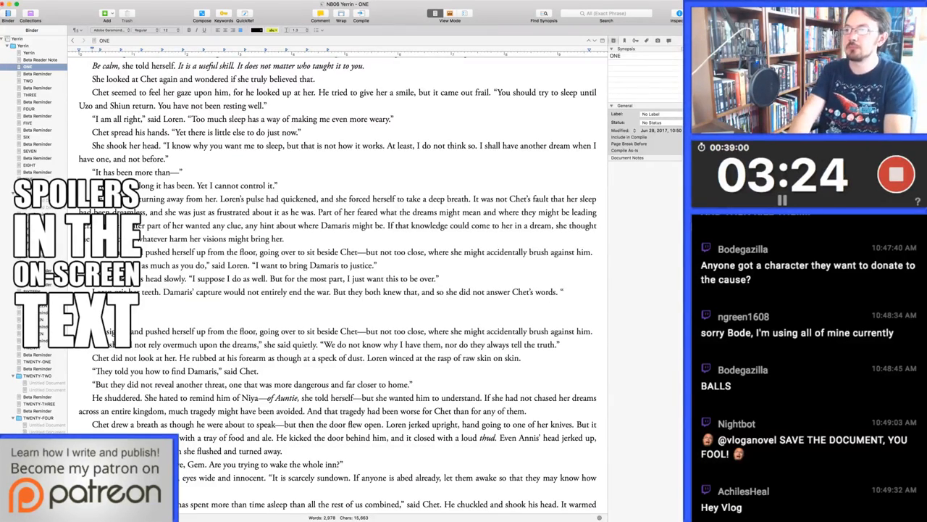
Remove the sentence beginning "But they both knew that" and end the sentence about the war with ", and they both knew that."
key(BackSpace)
key(BackSpace)
key(BackSpace)
key(BackSpace)
key(BackSpace)
key(BackSpace)
key(BackSpace)
key(BackSpace)
key(BackSpace)
key(BackSpace)
key(BackSpace)
key(BackSpace)
key(BackSpace)
key(BackSpace)
key(BackSpace)
key(BackSpace)
key(BackSpace)
key(BackSpace)
key(BackSpace)
key(BackSpace)
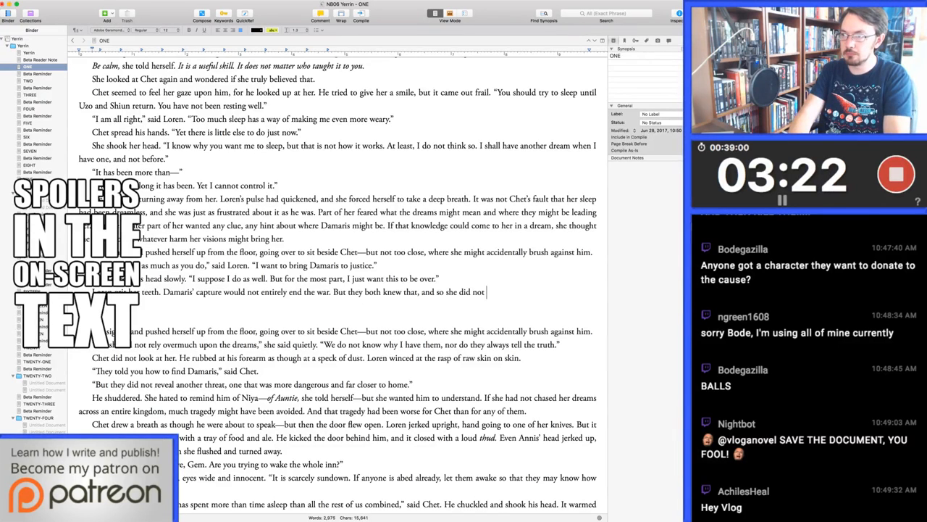
key(BackSpace)
key(BackSpace)
key(BackSpace)
key(BackSpace)
key(BackSpace)
key(BackSpace)
key(BackSpace)
key(BackSpace)
key(BackSpace)
key(BackSpace)
key(BackSpace)
key(BackSpace)
key(BackSpace)
key(BackSpace)
key(BackSpace)
key(BackSpace)
key(BackSpace)
key(BackSpace)
key(BackSpace)
key(BackSpace)
key(BackSpace)
key(BackSpace)
key(BackSpace)
key(BackSpace)
text(and they both knew that. )
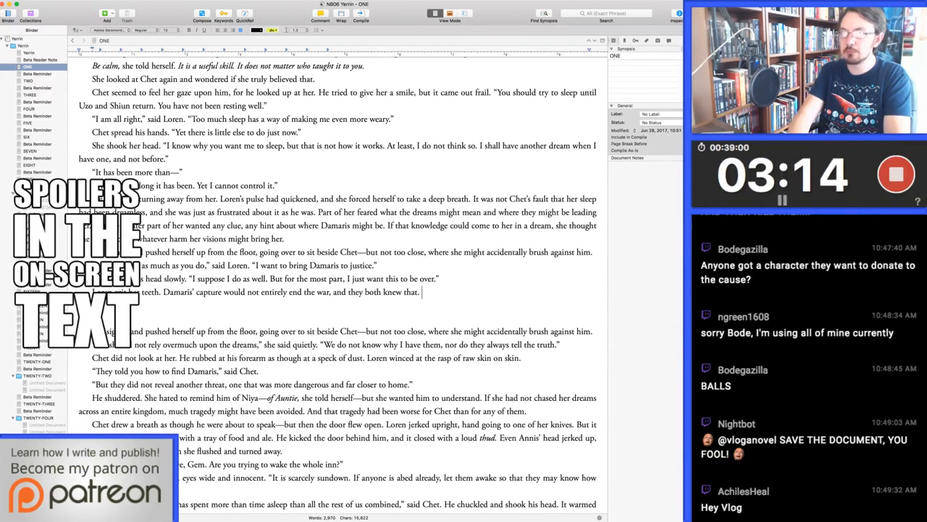
text("I believe they will come)
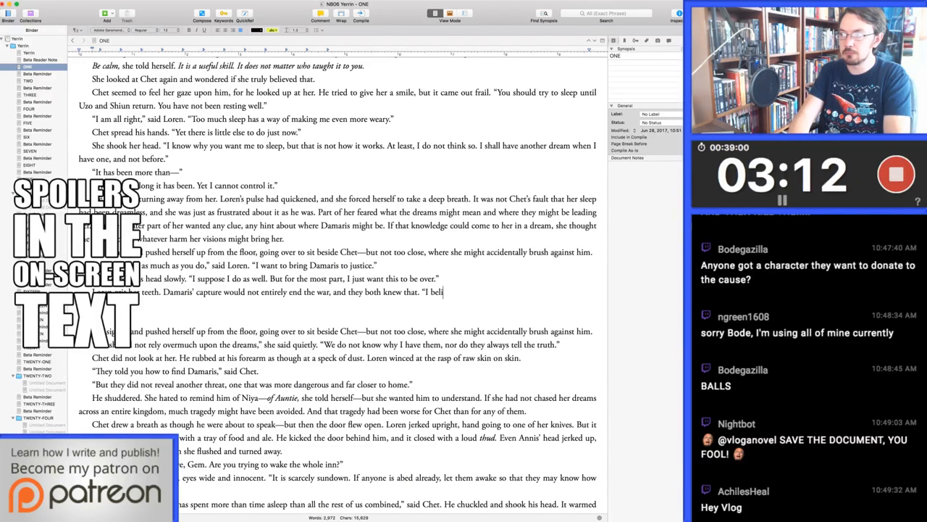
Add the dialogue "I will dream again," said Loren, after the sentence about the war
key(BackSpace)
key(BackSpace)
key(BackSpace)
key(BackSpace)
key(BackSpace)
key(BackSpace)
key(BackSpace)
key(BackSpace)
key(BackSpace)
key(BackSpace)
key(BackSpace)
key(BackSpace)
key(BackSpace)
key(BackSpace)
text(it)
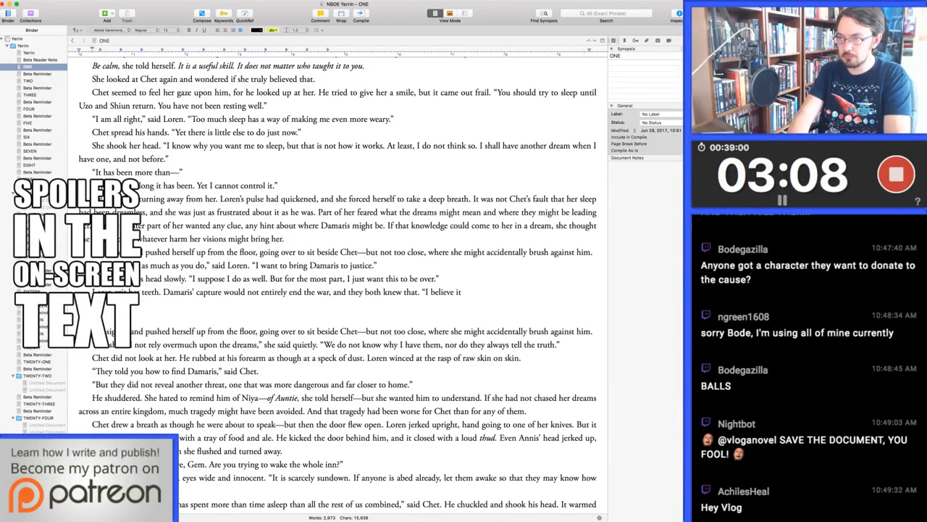
key(BackSpace)
key(BackSpace)
key(BackSpace)
text(I)
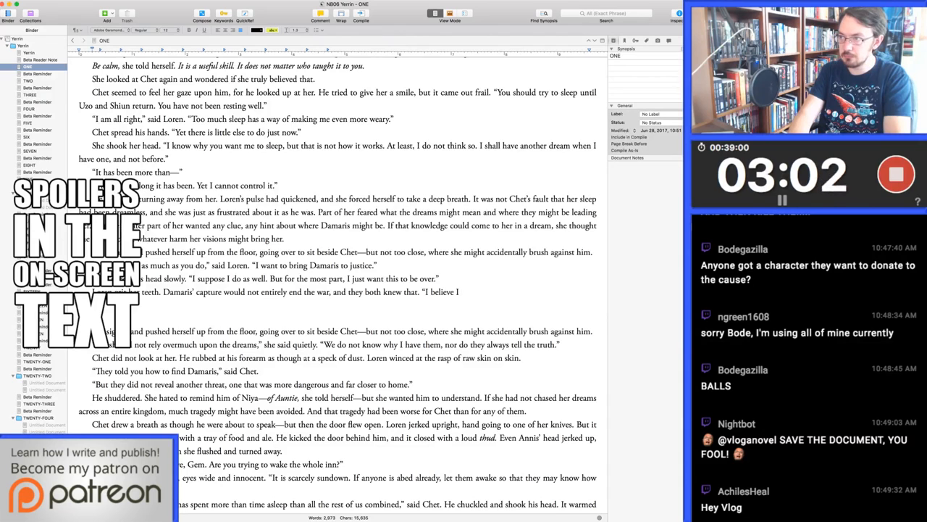
key(BackSpace)
key(BackSpace)
key(BackSpace)
key(BackSpace)
key(BackSpace)
key(BackSpace)
key(BackSpace)
key(BackSpace)
key(BackSpace)
key(BackSpace)
text(will dream again,” )
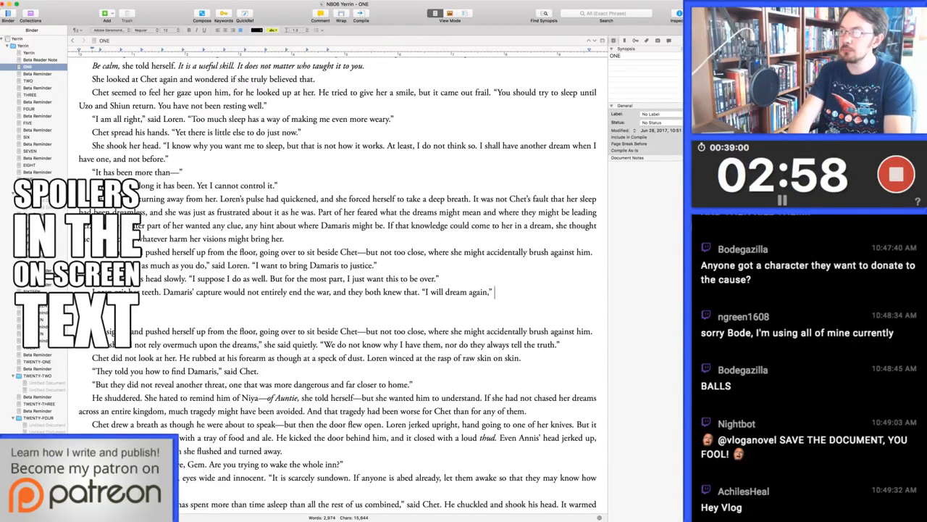
text(said Loren. “But i)
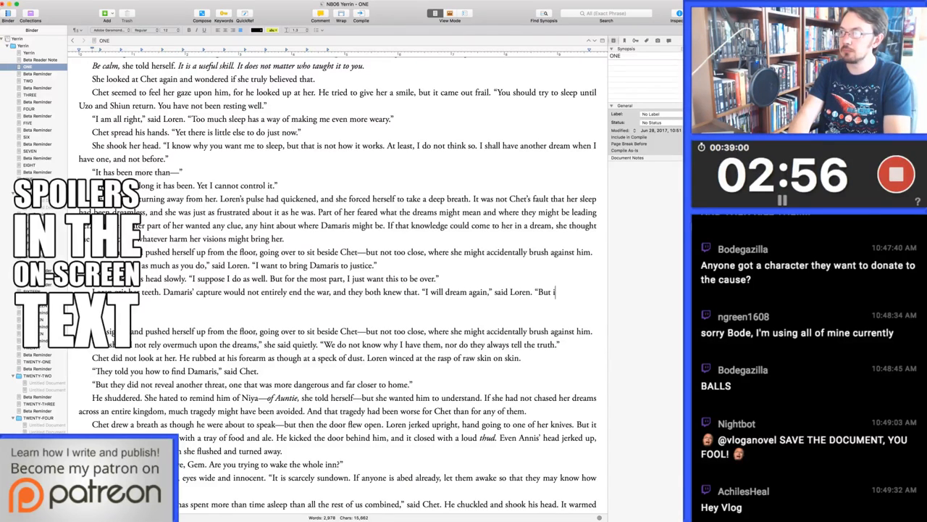
Continue Loren's speech with "But it will not happen before it is meant to."
key(BackSpace)
key(BackSpace)
key(BackSpace)
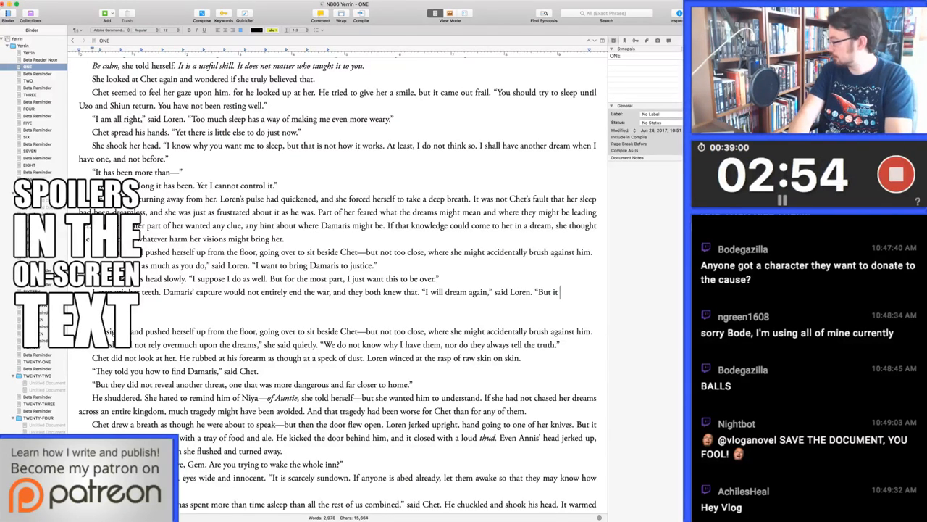
key(BackSpace)
key(BackSpace)
key(BackSpace)
key(BackSpace)
text(But it will not)
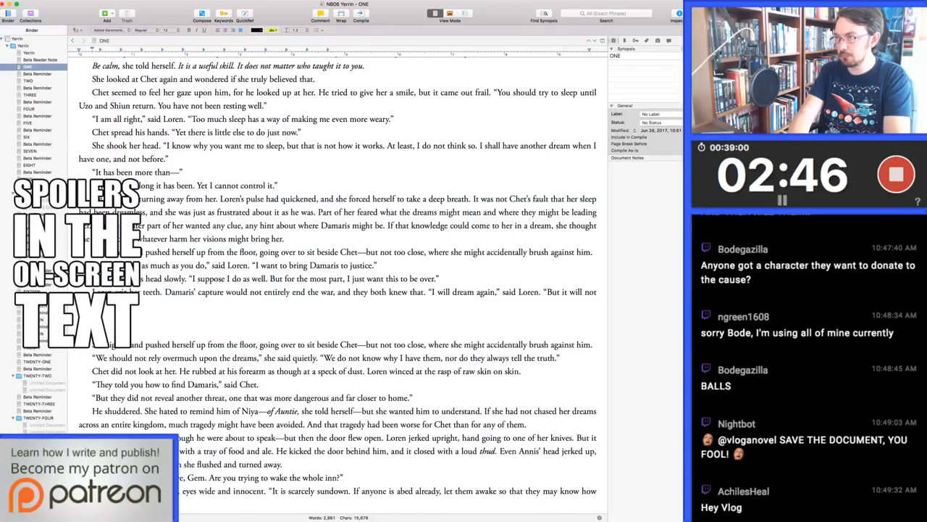
key(alt+BackSpace)
key(alt+BackSpace)
key(alt+BackSpace)
key(alt+BackSpace)
text(will not happen because I l)
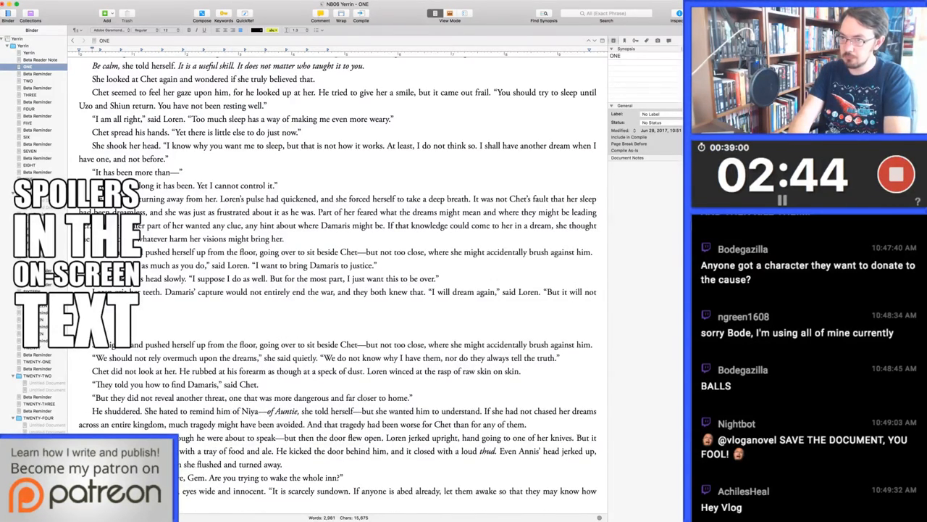
text(s meant )
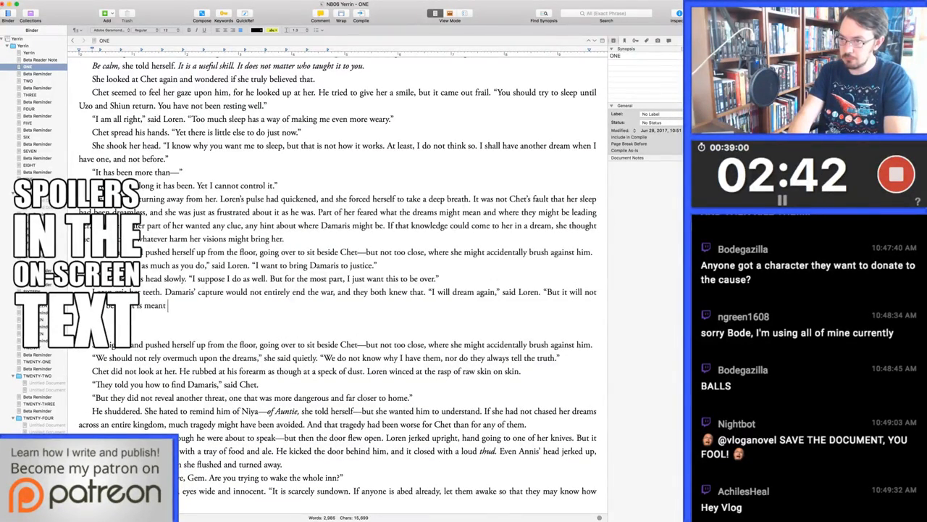
text(to. And when it does, we )
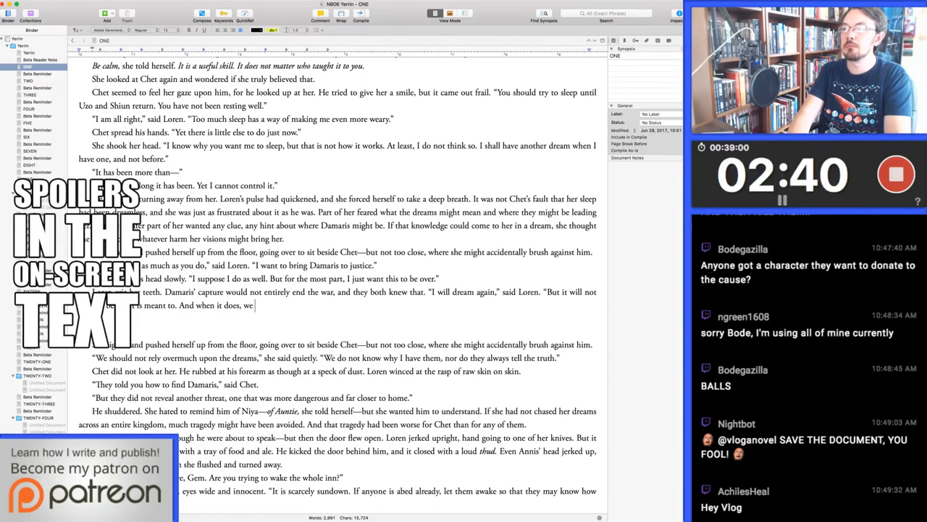
text(will use what)
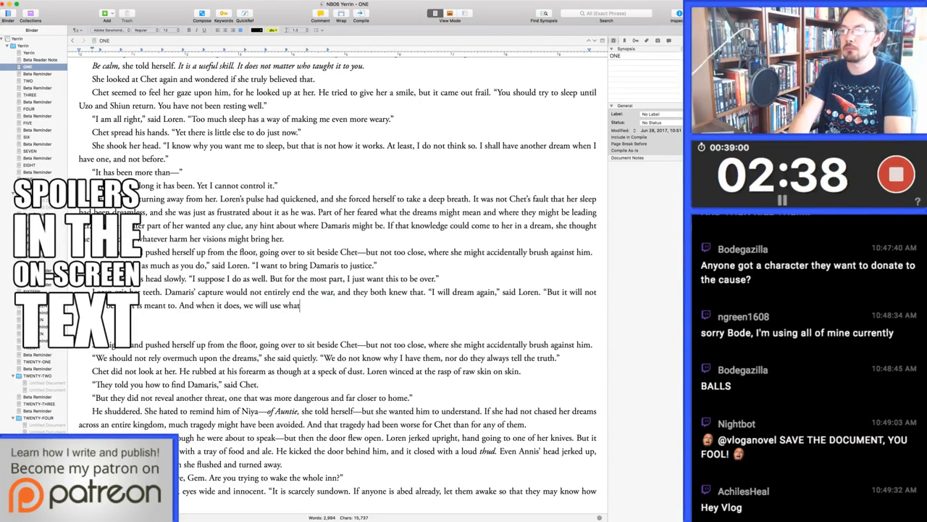
text(ever I s)
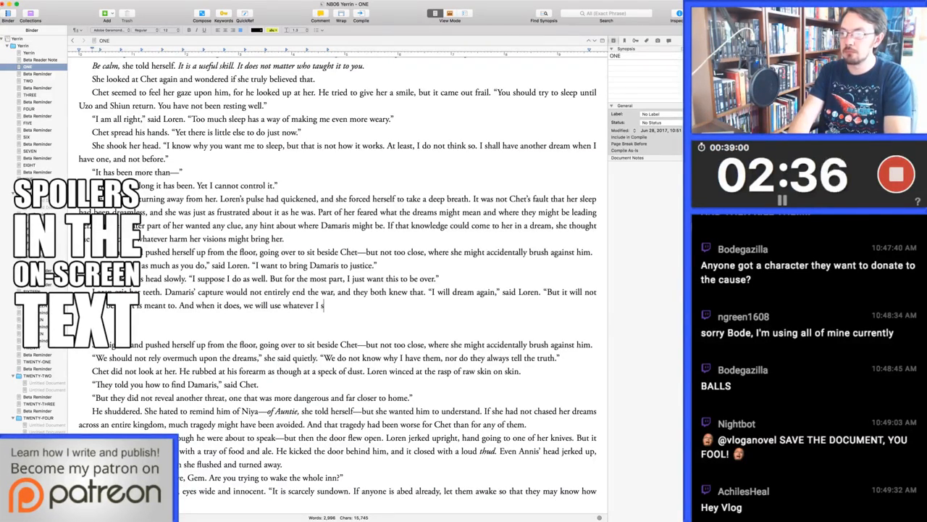
text(ee to find her. I vow)
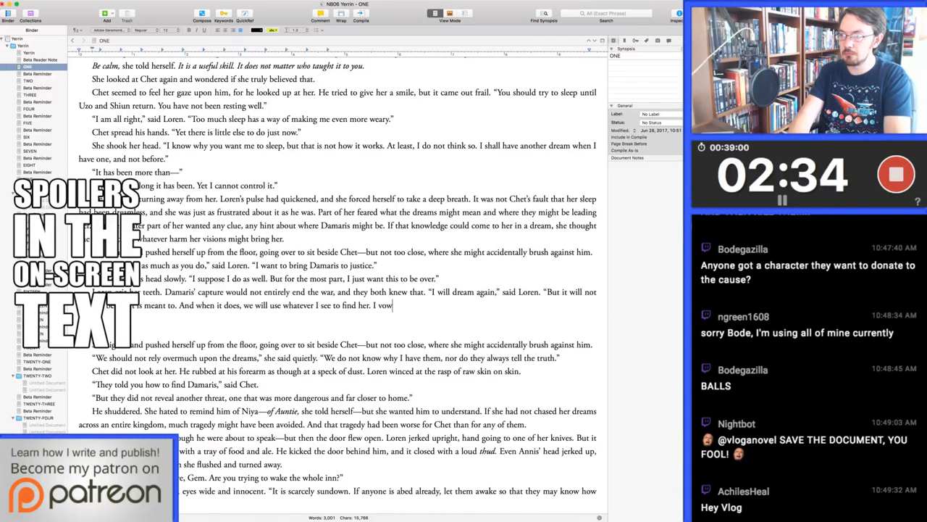
Finish Loren's speech with "And when it does, we will use whatever I see to find her. I swear it."
key(BackSpace)
key(BackSpace)
key(BackSpace)
text(p)
key(BackSpace)
text(swear it.")
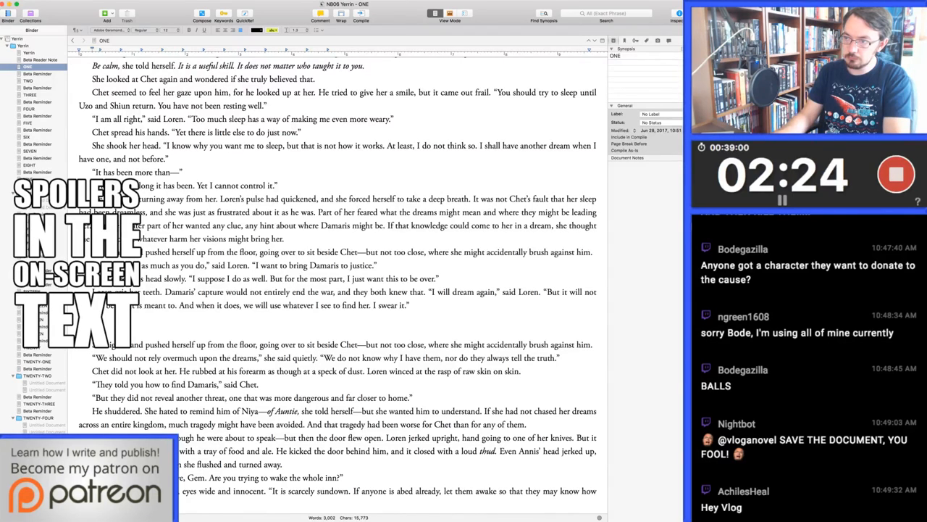
Delete the old conversation from "She sighed and pushed herself up" through "for any of them" and close the gap before "Chet drew a breath"
drag(109, 346, 526, 424)
key(BackSpace)
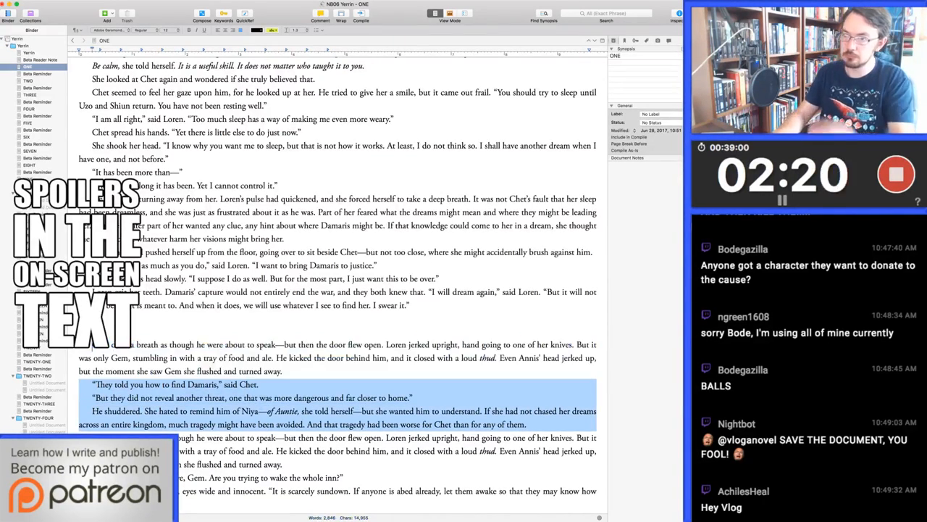
key(BackSpace)
key(BackSpace)
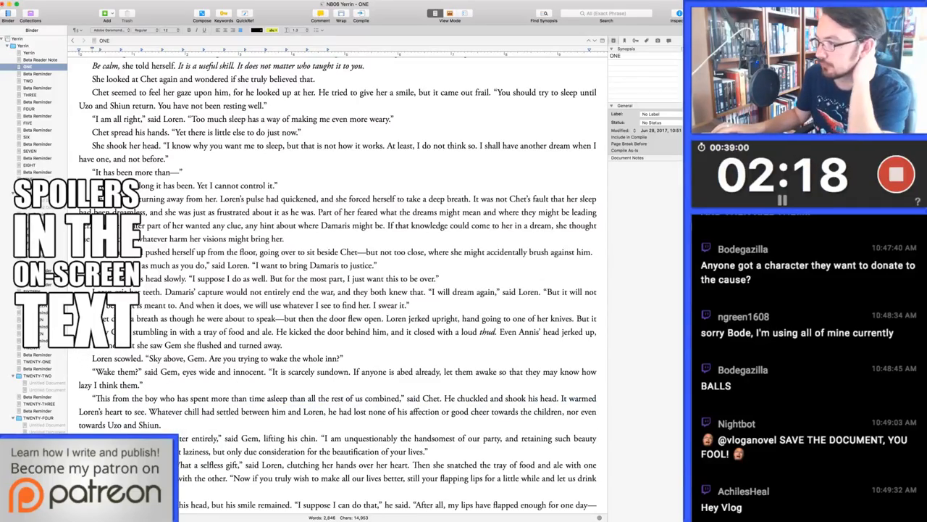
Skim the following scene with Gem and find the next occurrence of "dream" in chapter ONE
scroll(337, 290, down, 10)
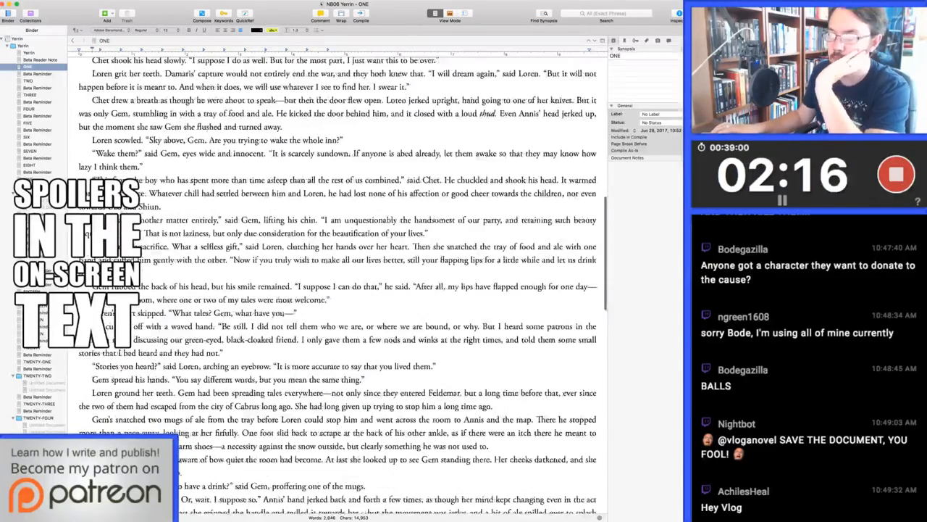
scroll(337, 289, down, 3)
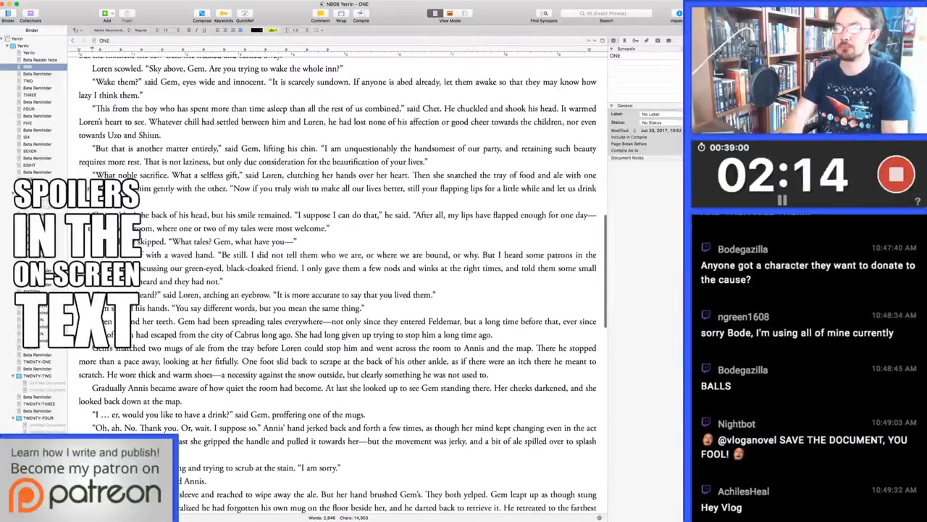
scroll(337, 290, down, 2)
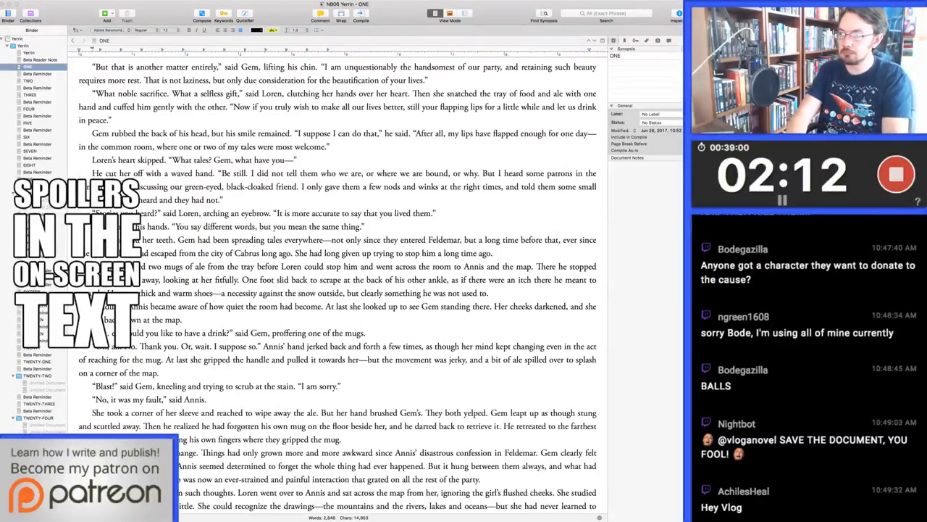
key(super+g)
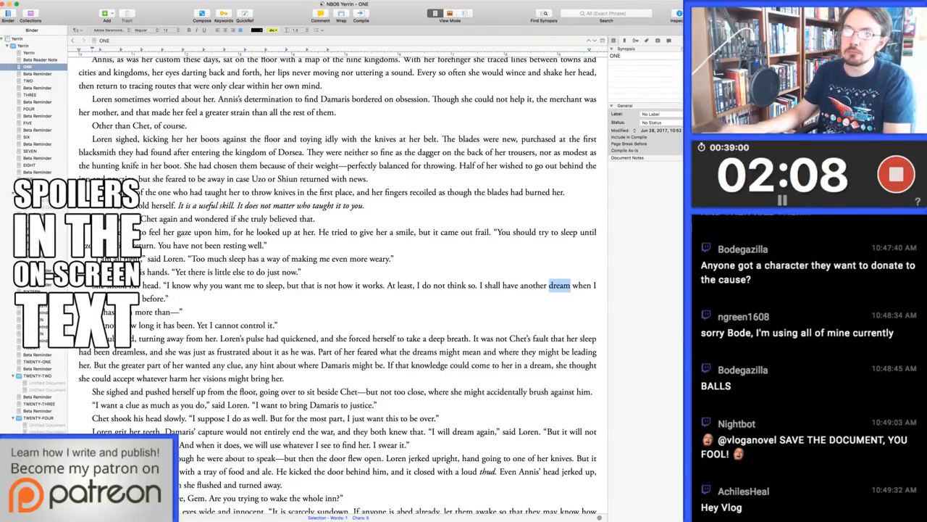
Open chapter TWO and make room for a new paragraph after "enjoying the way it floated around her like smoke" in the closing scene
click(28, 81)
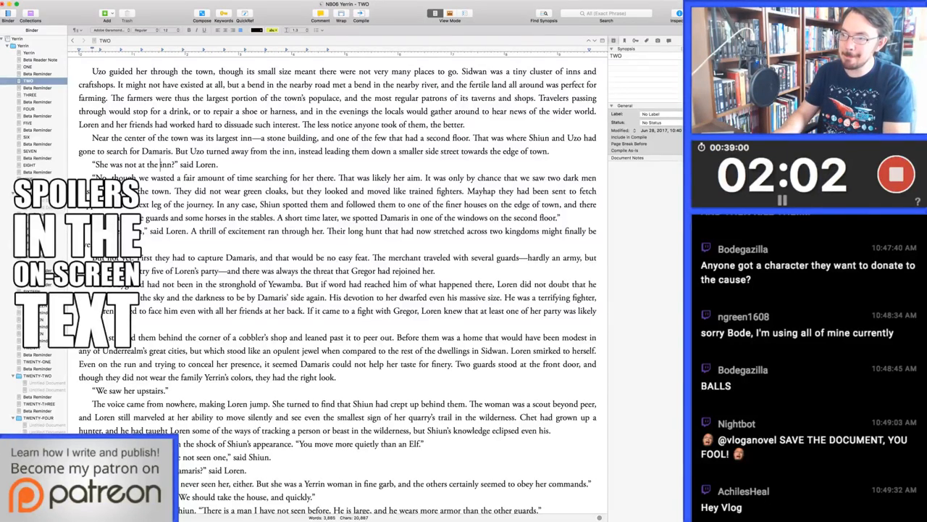
key(super+Down)
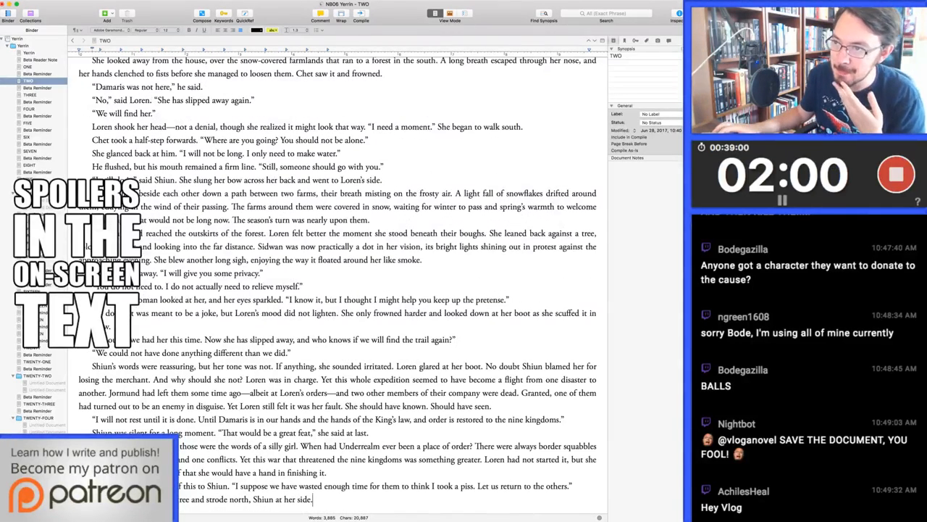
scroll(338, 283, up, 2)
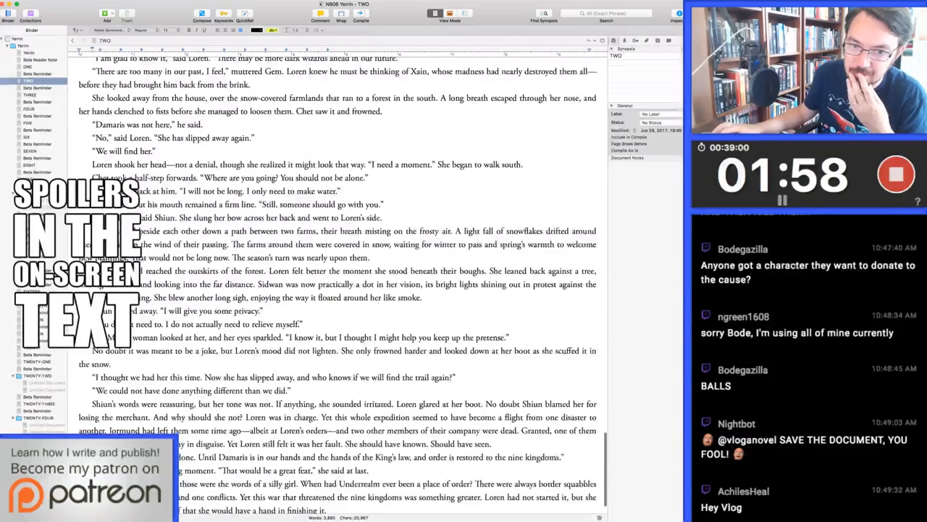
scroll(337, 283, up, 2)
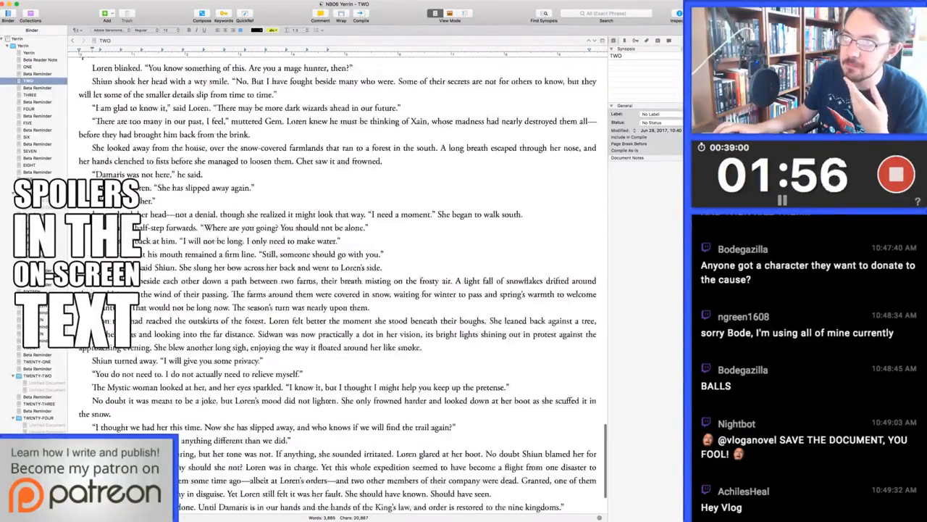
scroll(337, 282, up, 3)
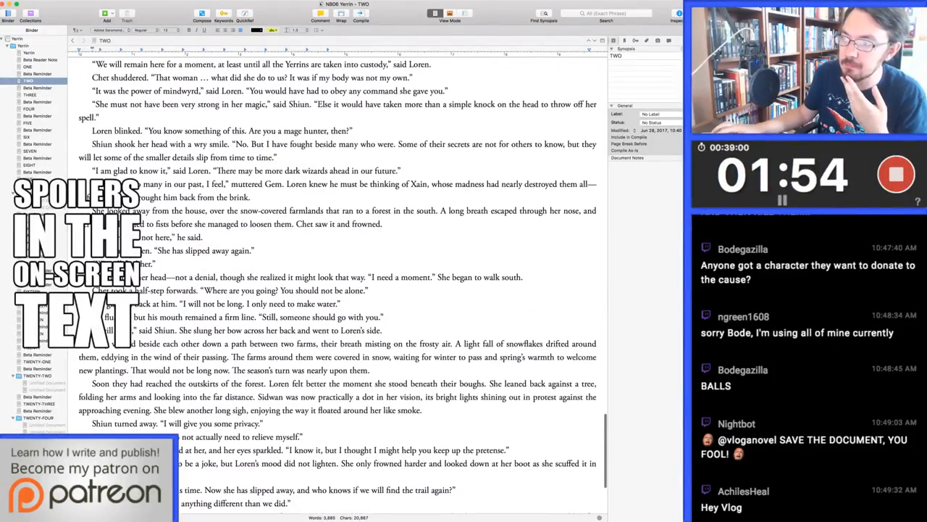
scroll(338, 283, down, 5)
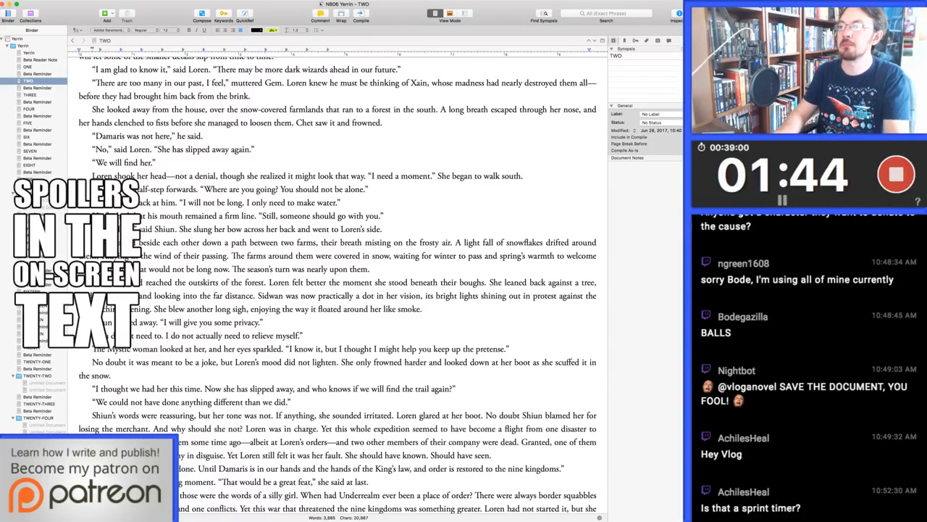
key(Down)
key(super+Right)
key(Return)
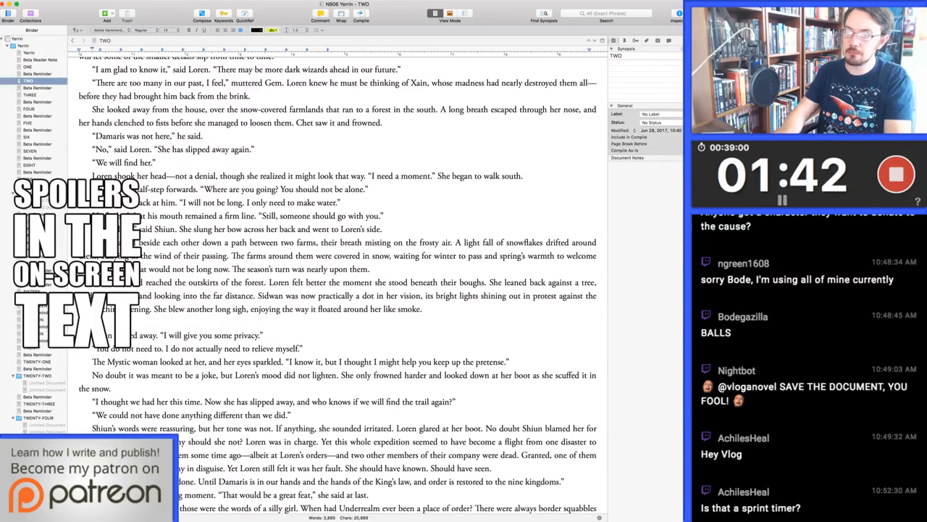
key(Return)
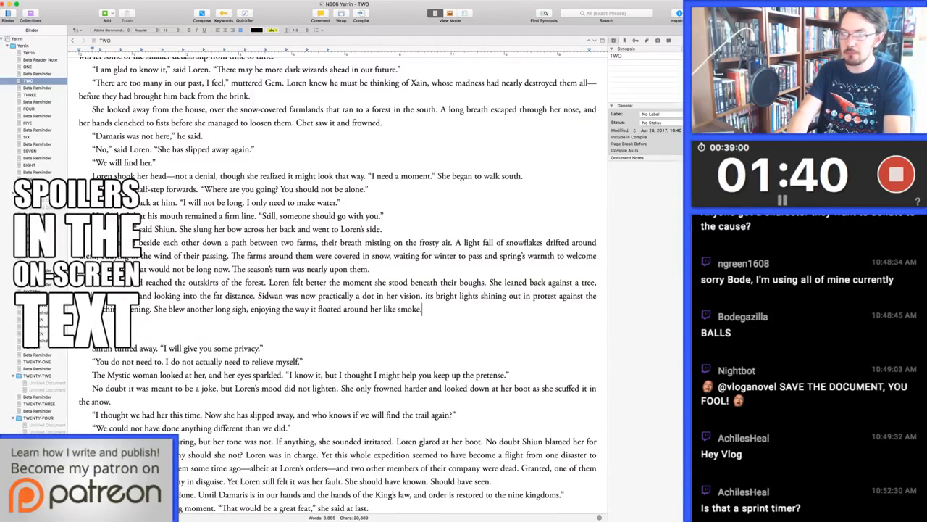
key(Return)
Begin the new paragraph with a sentence ending "was troubling." followed by "How long had they been following this false trail?"
text(She imaginr was t)
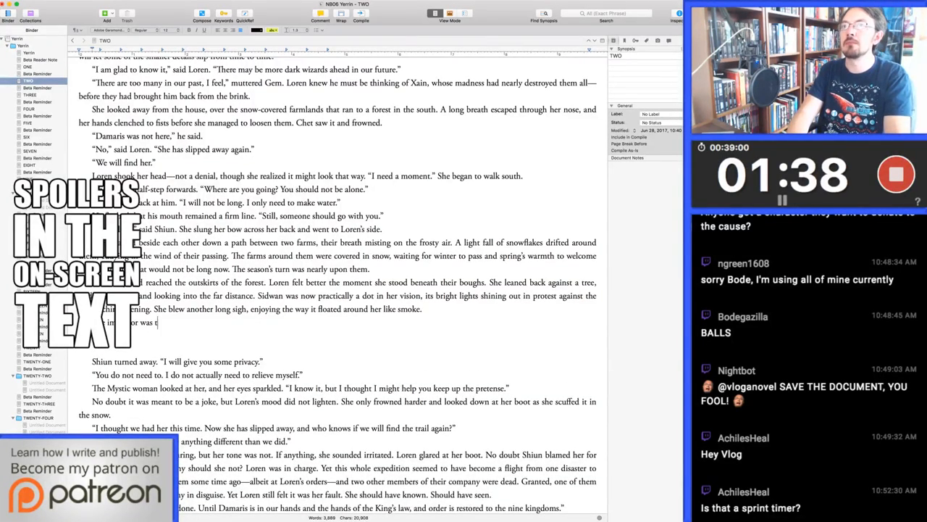
text(roubling. How long )
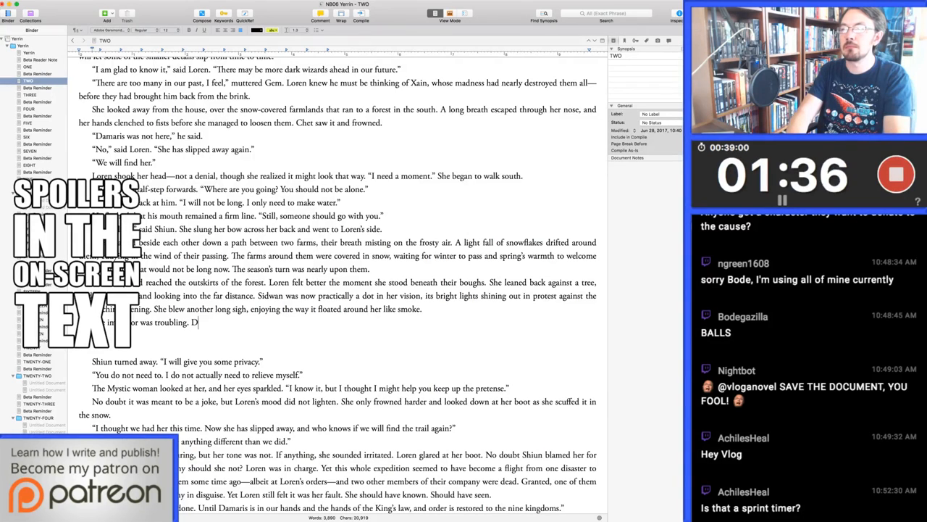
text(had the)
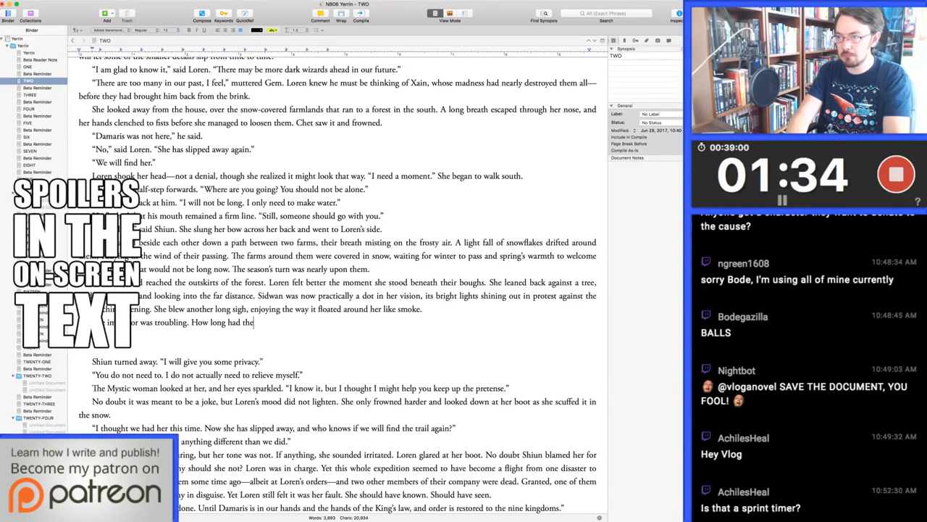
text(y been following this false trai)
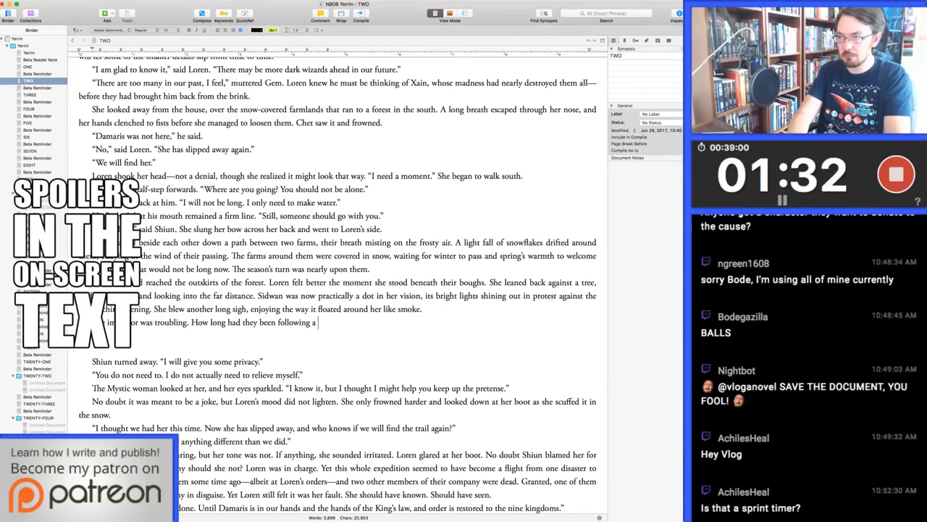
text(l? )
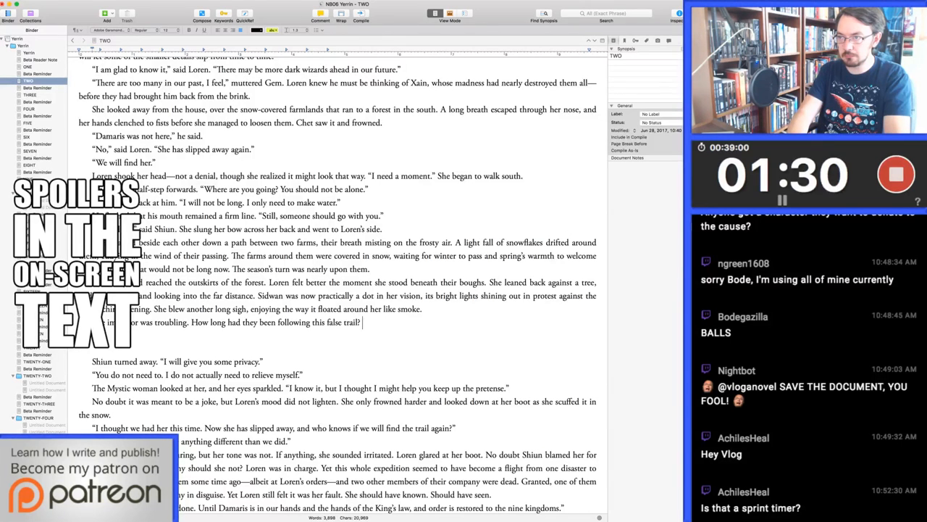
text(Loren g)
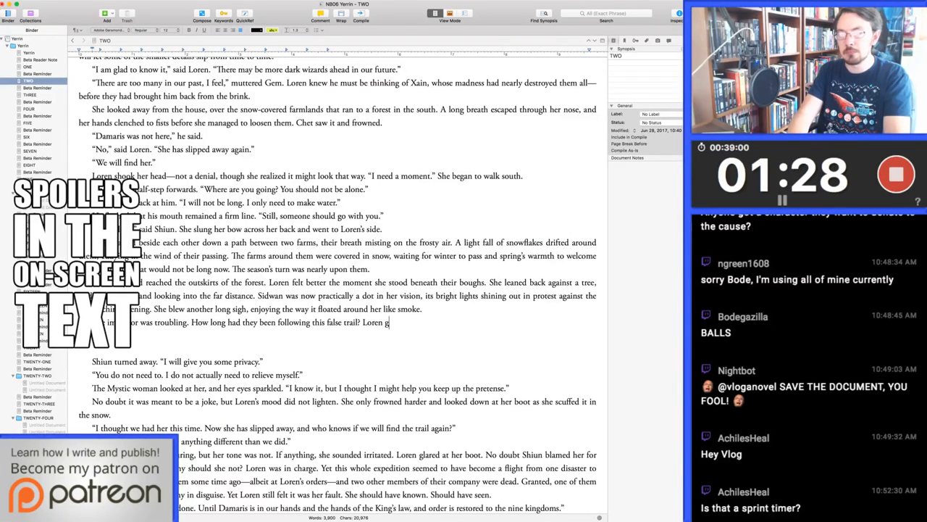
Continue the new paragraph with "Loren's hands clenched to fists."
key(BackSpace)
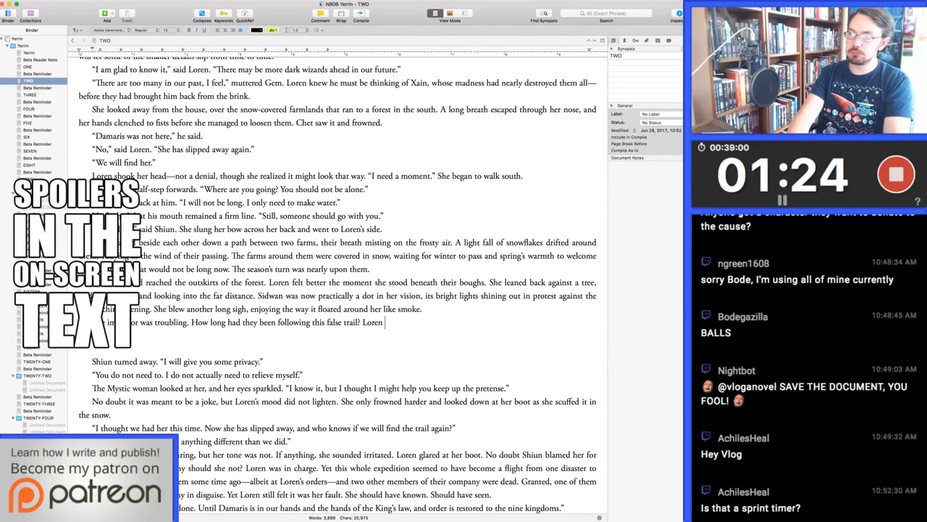
text('s hands c)
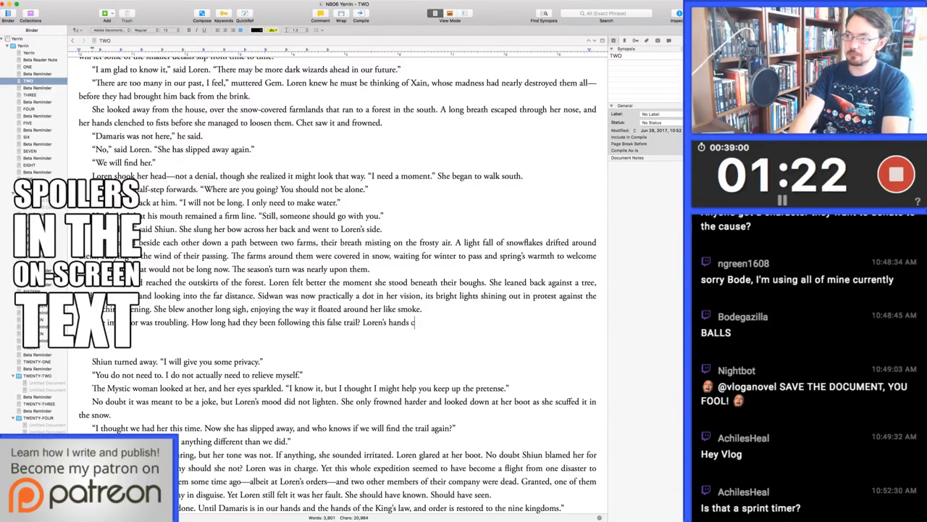
text(lenched and)
key(BackSpace)
key(BackSpace)
key(BackSpace)
key(BackSpace)
key(BackSpace)
key(BackSpace)
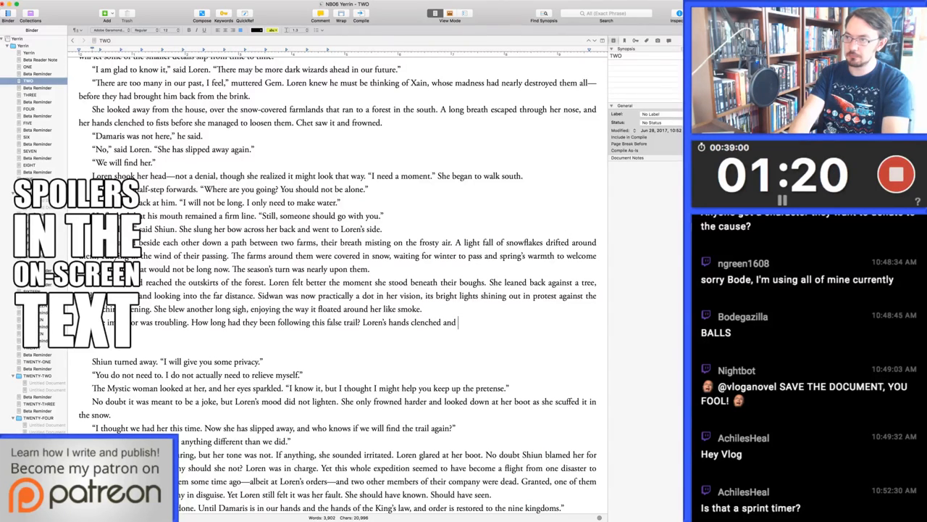
text(to fists)
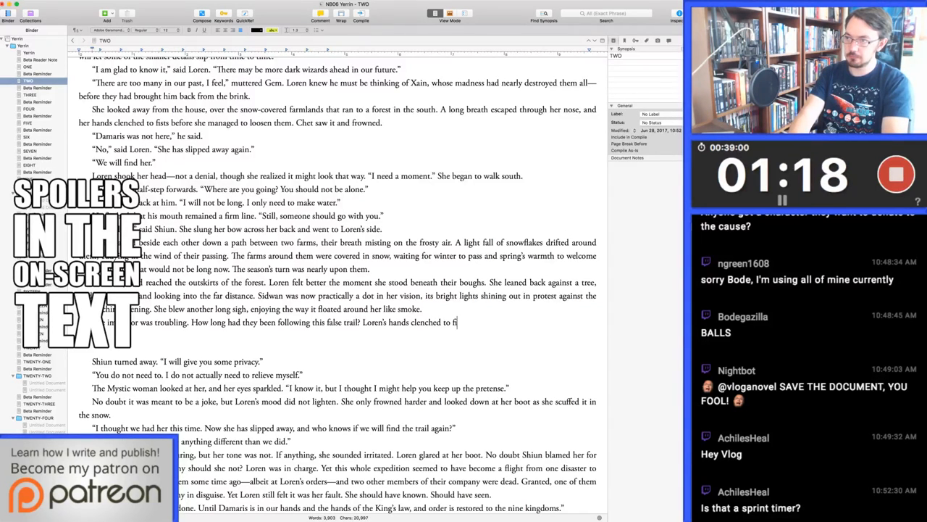
key(alt+BackSpace)
key(alt+BackSpace)
text(to fists.)
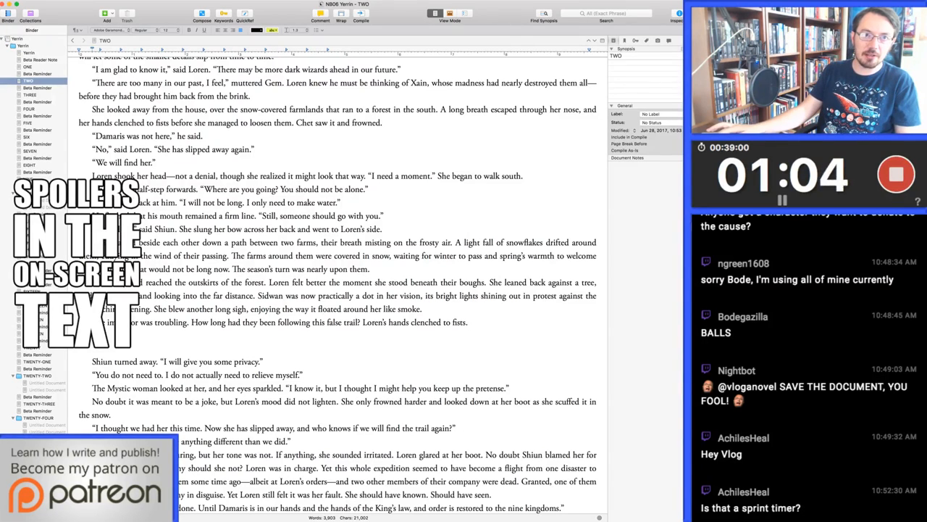
key(super+Tab)
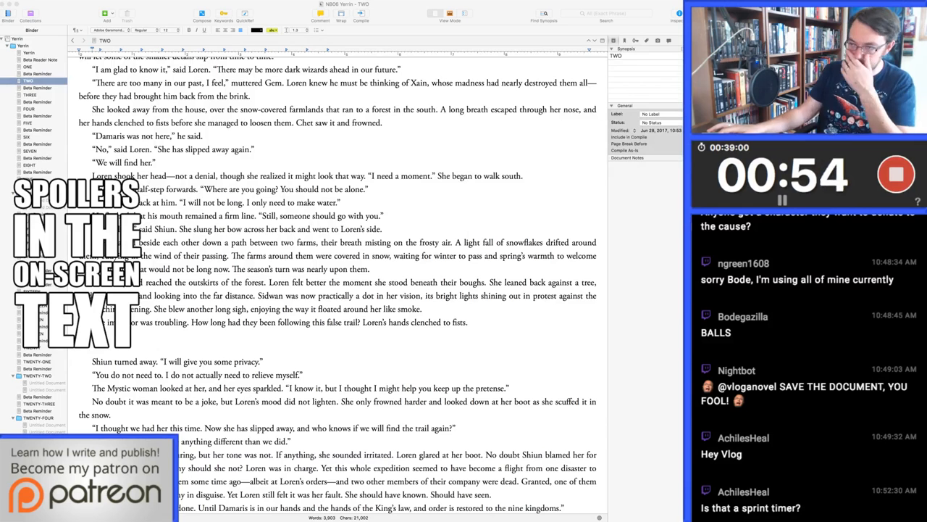
key(super+Tab)
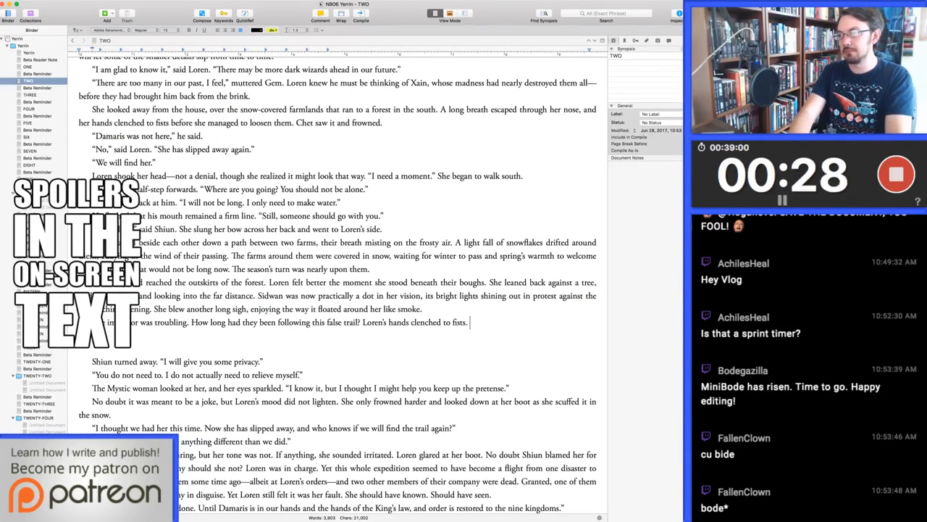
Add a sentence starting "Confound and blast whatever force" and ending "give her visions in her dreams."
text(Confound and)
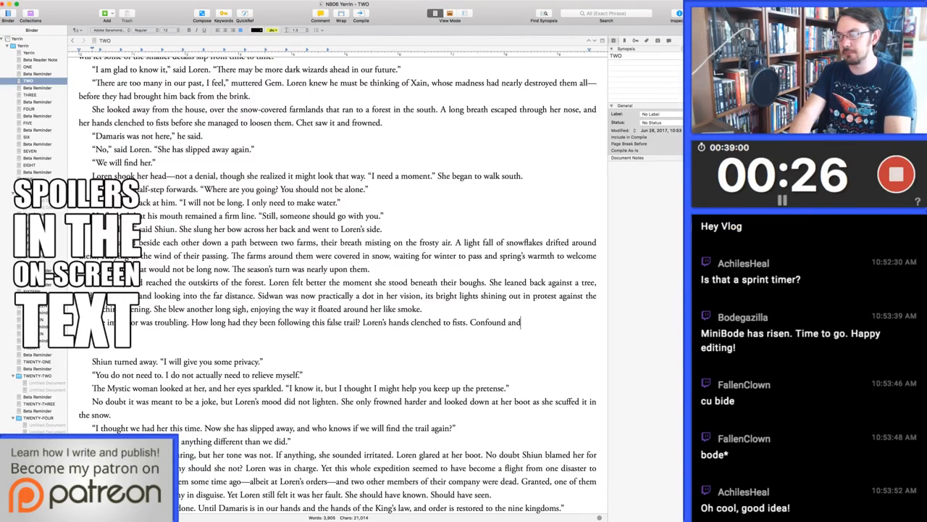
text( blast whatever force)
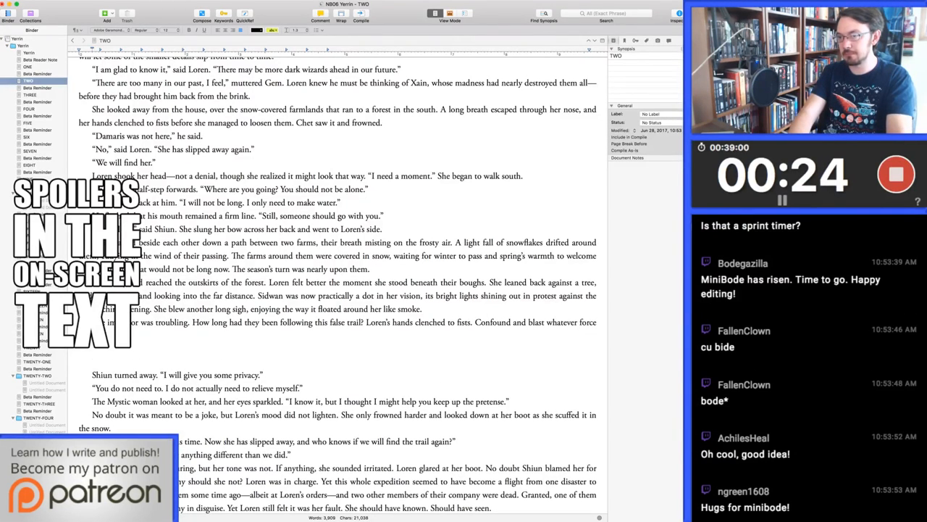
text(spiredgrant her )
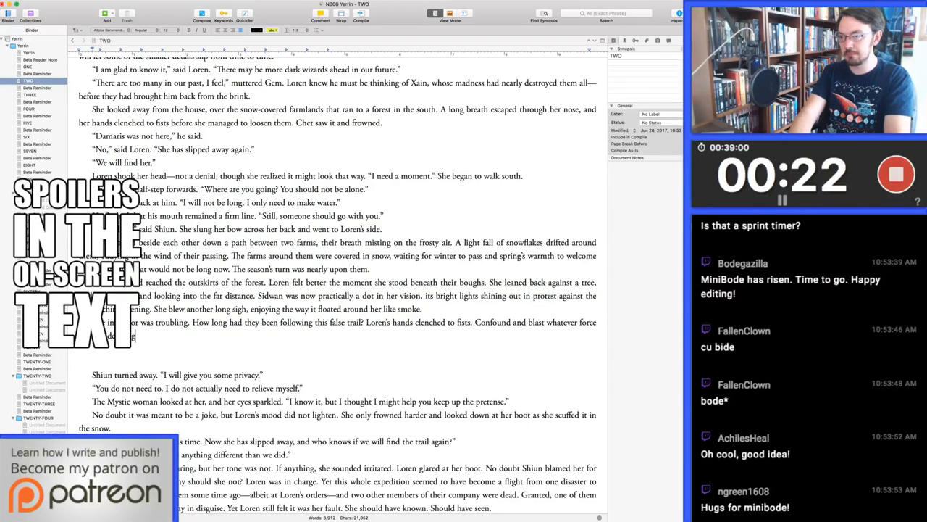
text(the)
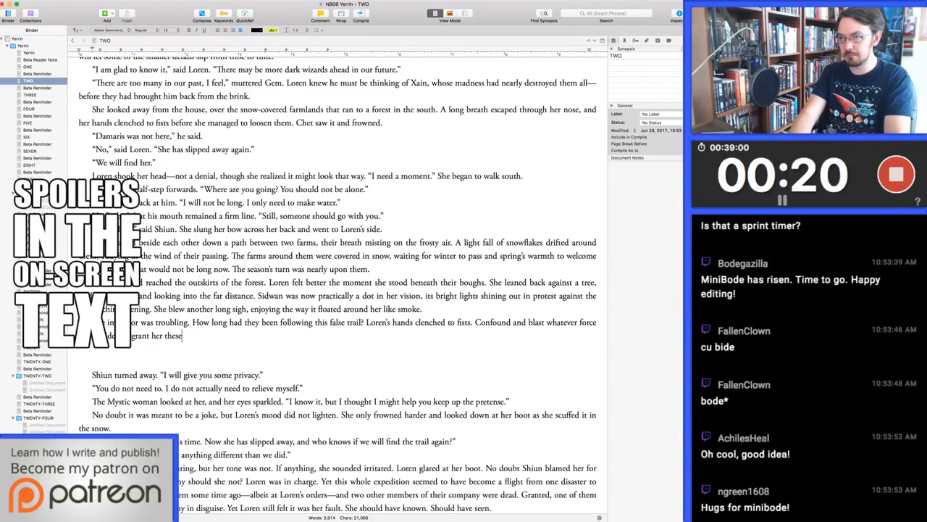
key(BackSpace)
key(BackSpace)
key(BackSpace)
key(BackSpace)
key(BackSpace)
key(BackSpace)
key(BackSpace)
key(BackSpace)
key(BackSpace)
key(BackSpace)
key(BackSpace)
key(BackSpace)
key(BackSpace)
key(BackSpace)
text(give her )
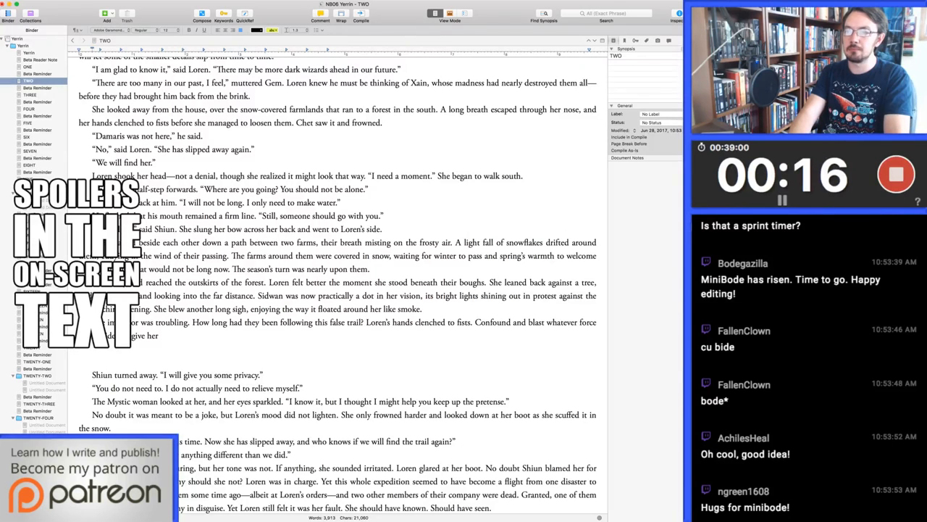
text(visions in)
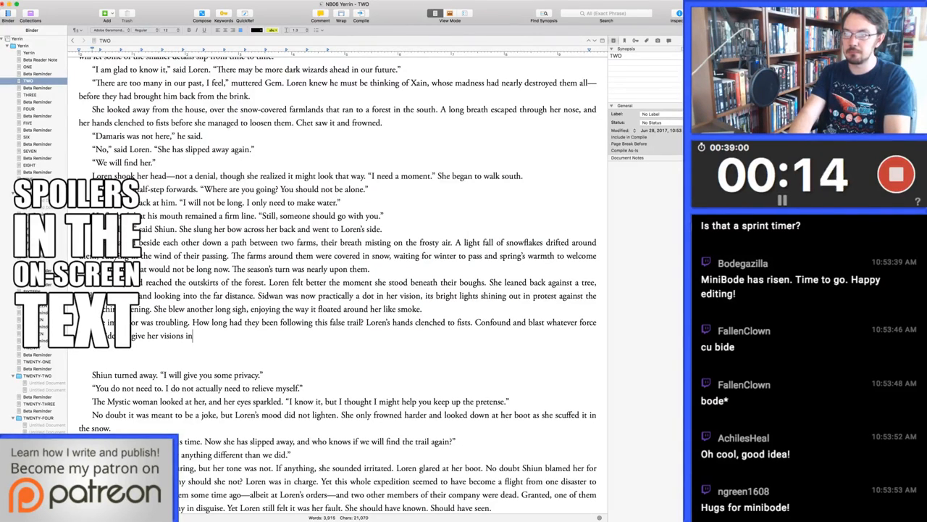
text( her dreams. She could h)
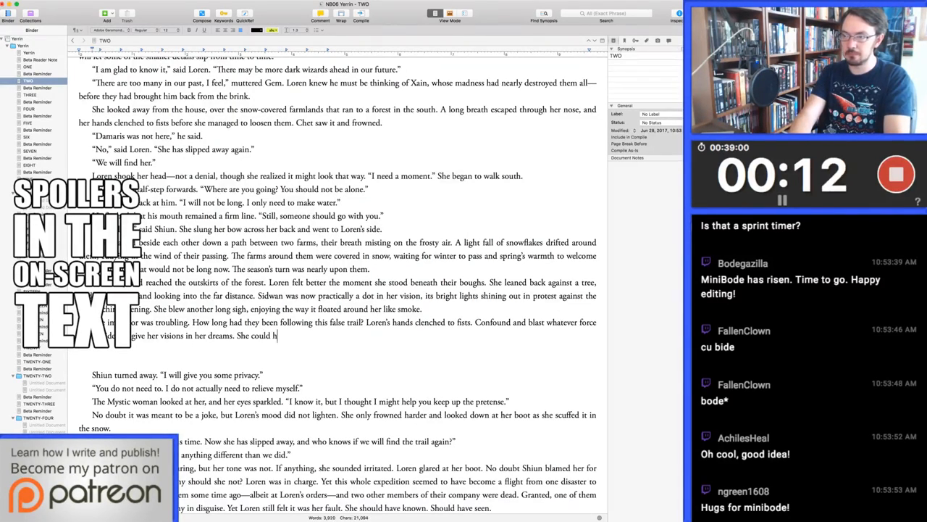
text(ave used that f)
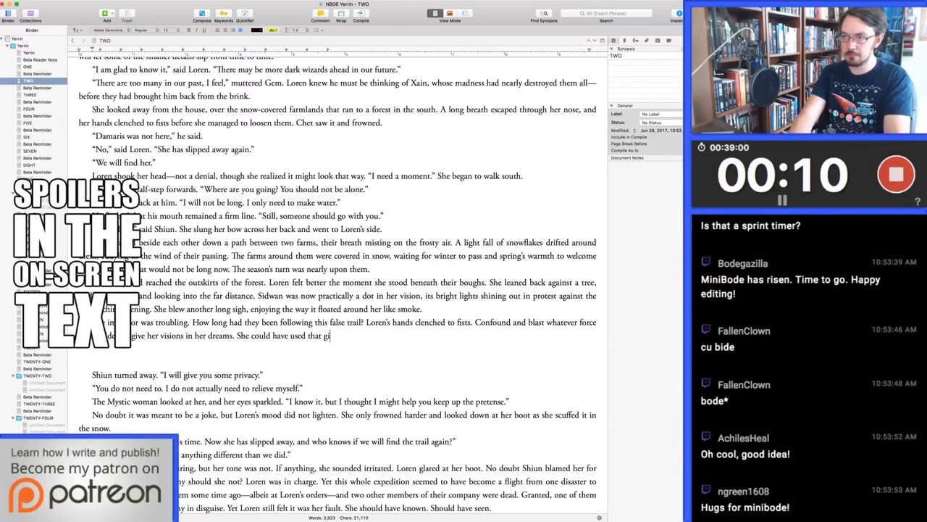
Continue the paragraph with "She could have used that gift as they rode across Dorsea. Some clue"
key(BackSpace)
key(BackSpace)
key(BackSpace)
key(BackSpace)
text(at gift )
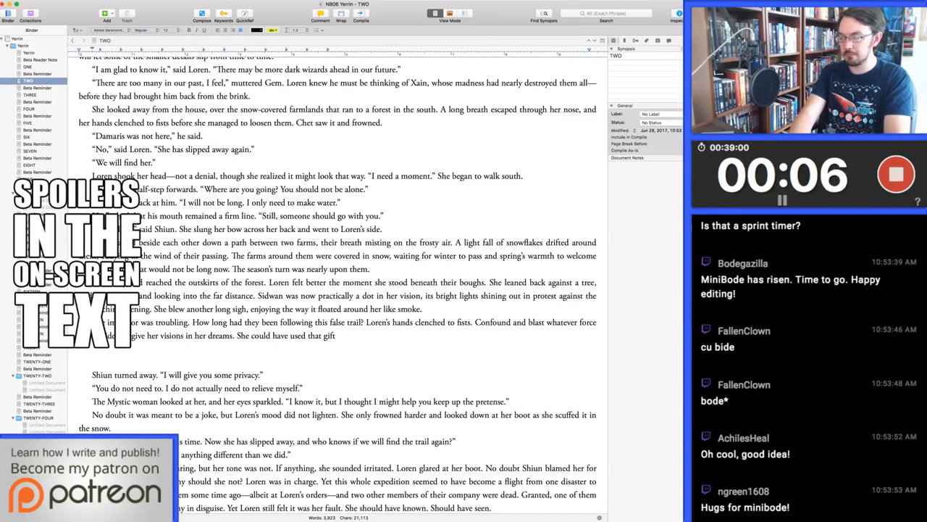
text(as they)
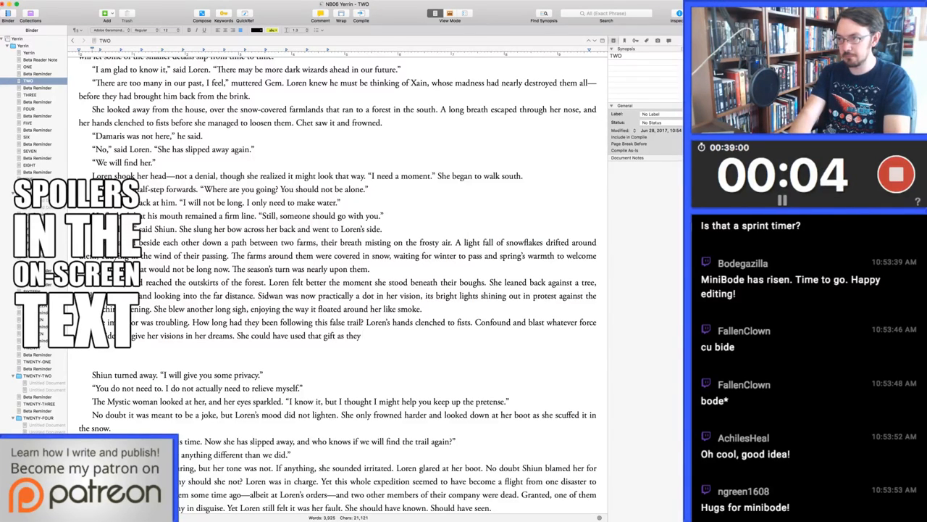
text( rode across Doras)
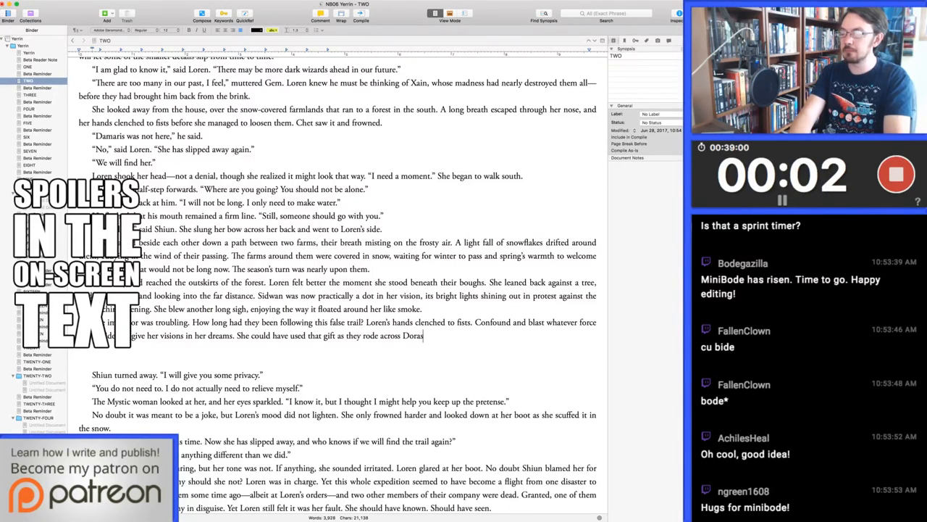
key(BackSpace)
key(BackSpace)
text(sea. Some clue)
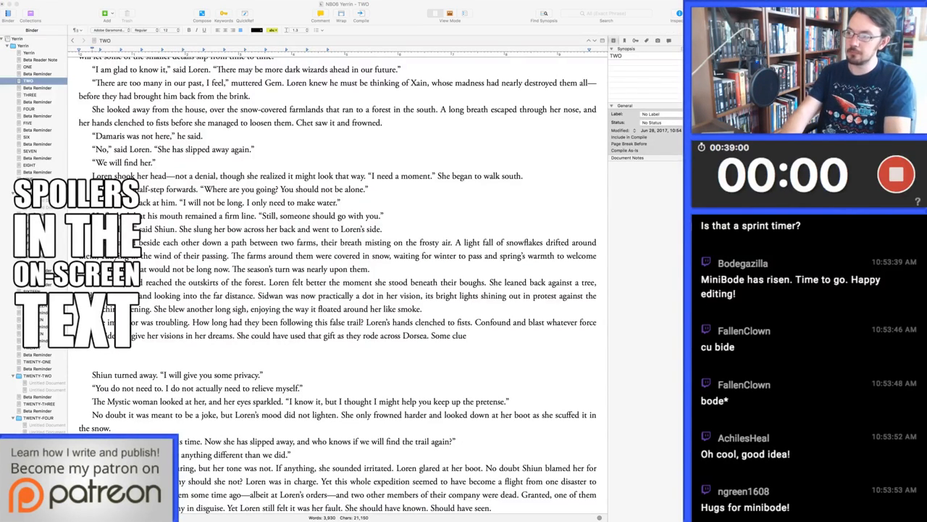
Replace the trailing "Some clue" by continuing the Dorsea sentence with ", some clue that the woman they pursued was not Damaris."
key(Return)
key(BackSpace)
key(BackSpace)
key(BackSpace)
key(BackSpace)
key(BackSpace)
key(BackSpace)
key(BackSpace)
key(BackSpace)
key(BackSpace)
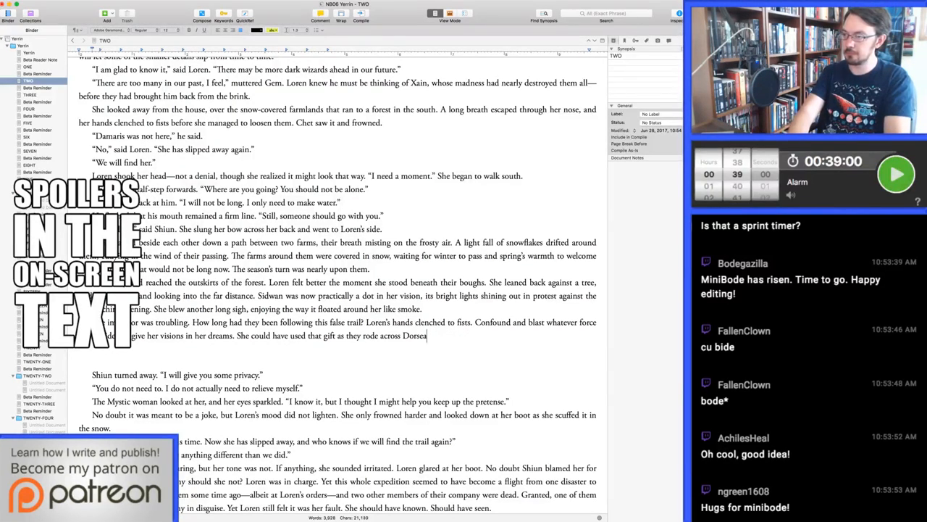
text(ome cl)
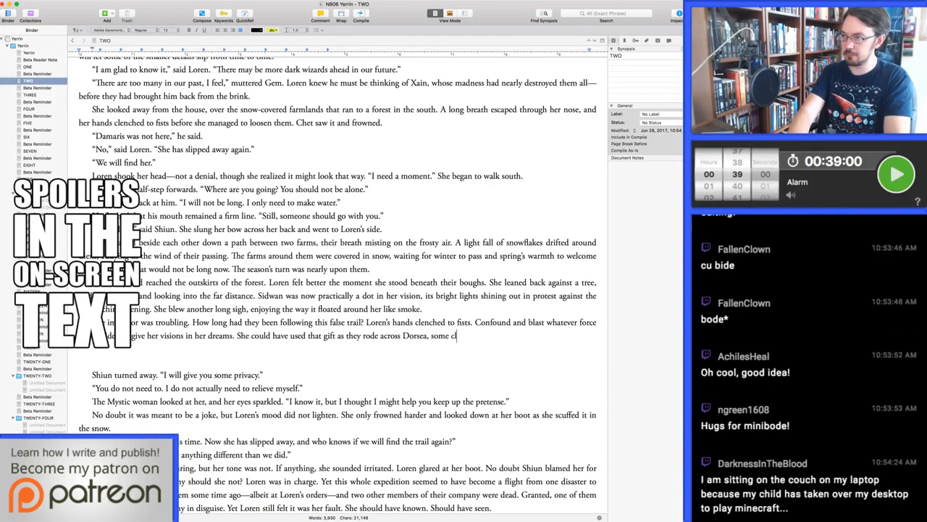
text(ue that the woman they pursu)
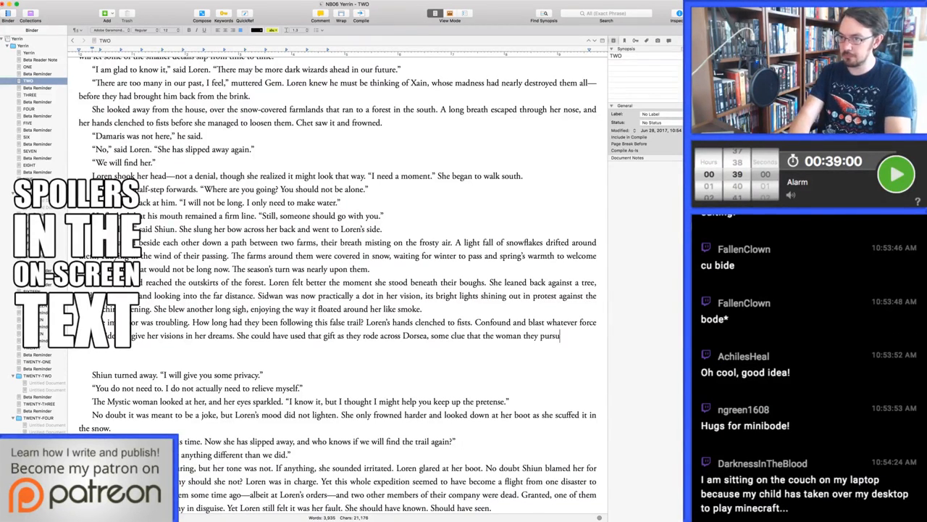
text(ed was not Damaris. )
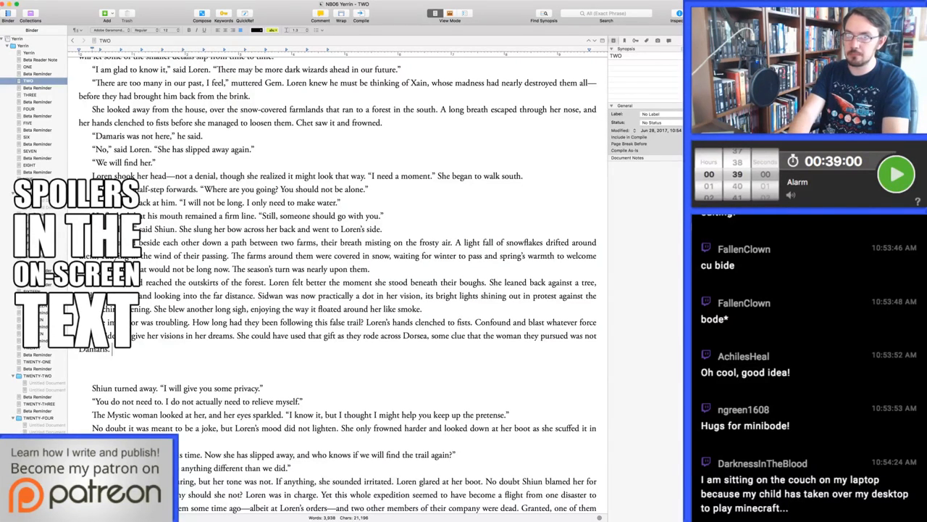
text(She could not)
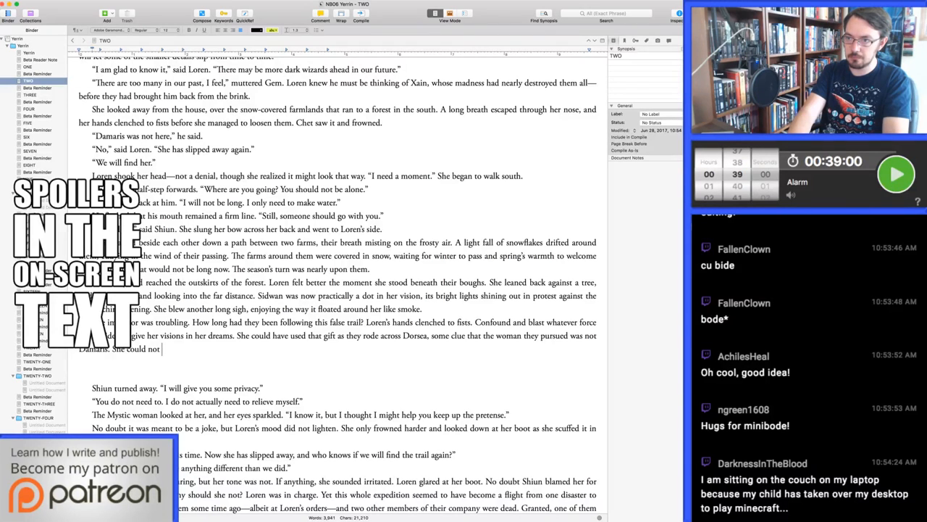
text( guess at the purpose)
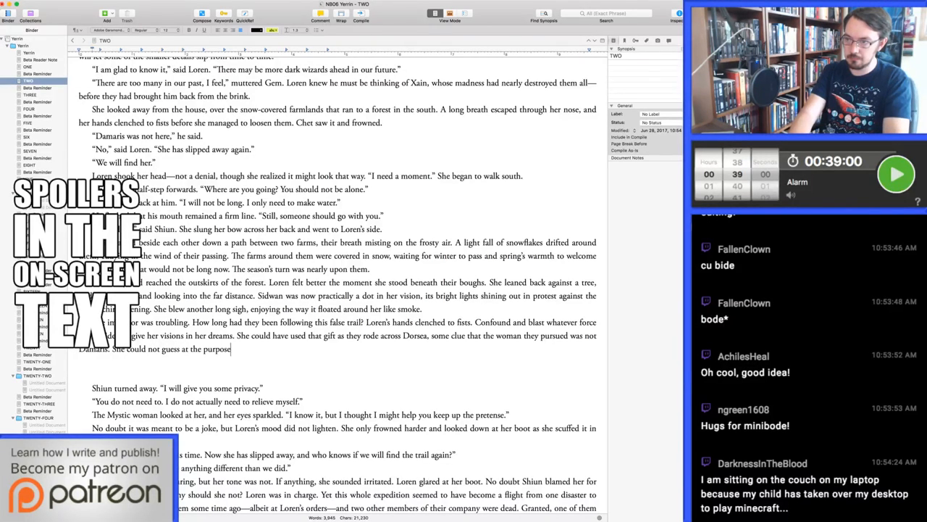
text( of the visions, of)
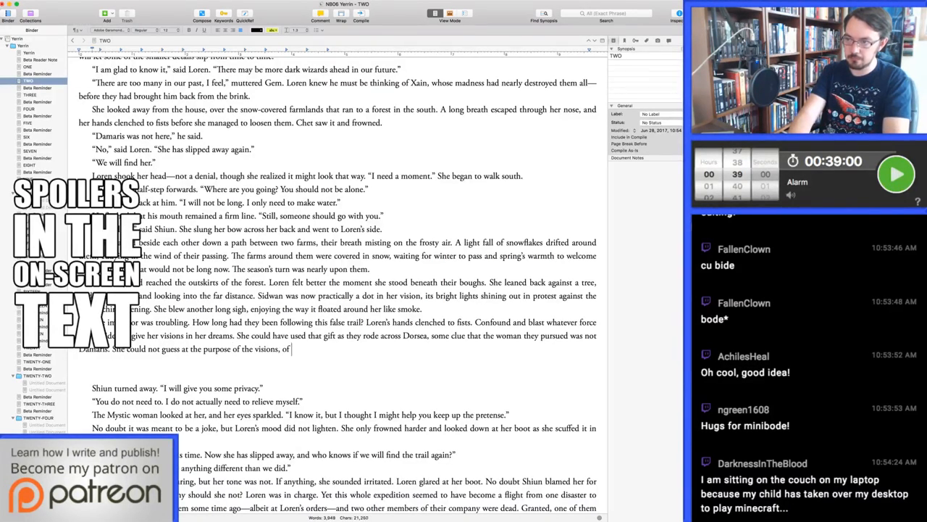
text( course. Mayhap there )
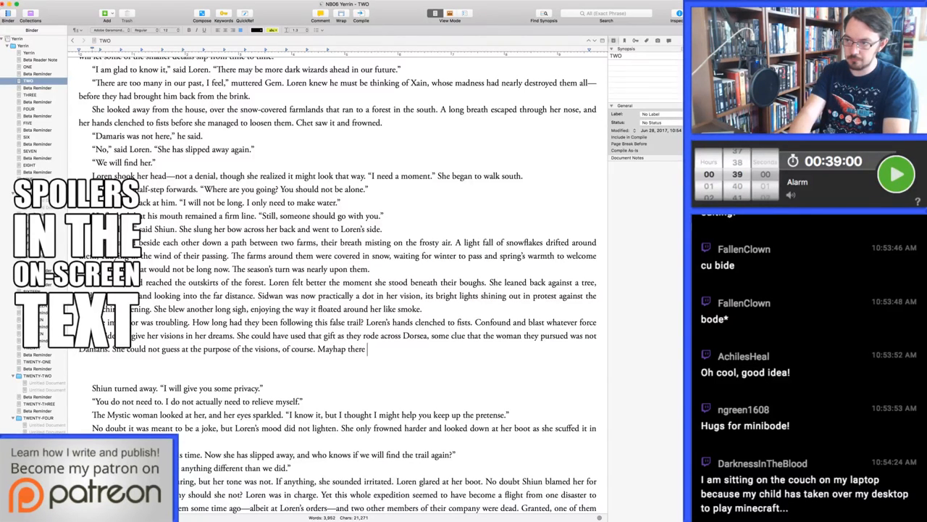
text(was no purpose at all)
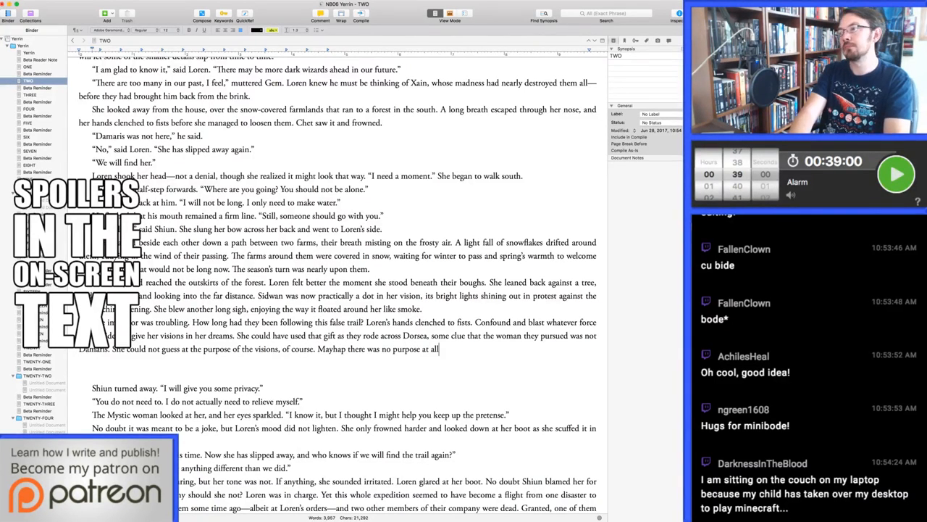
text(. But )
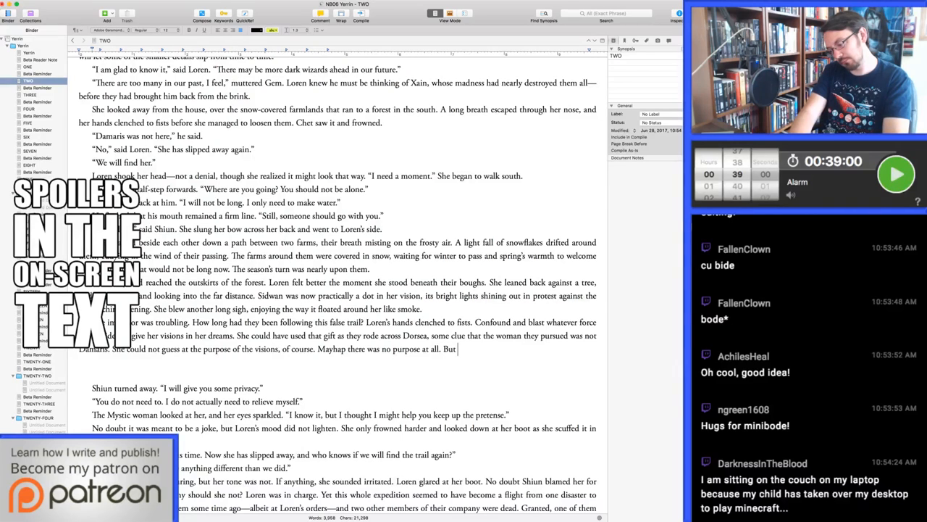
text(she would need every)
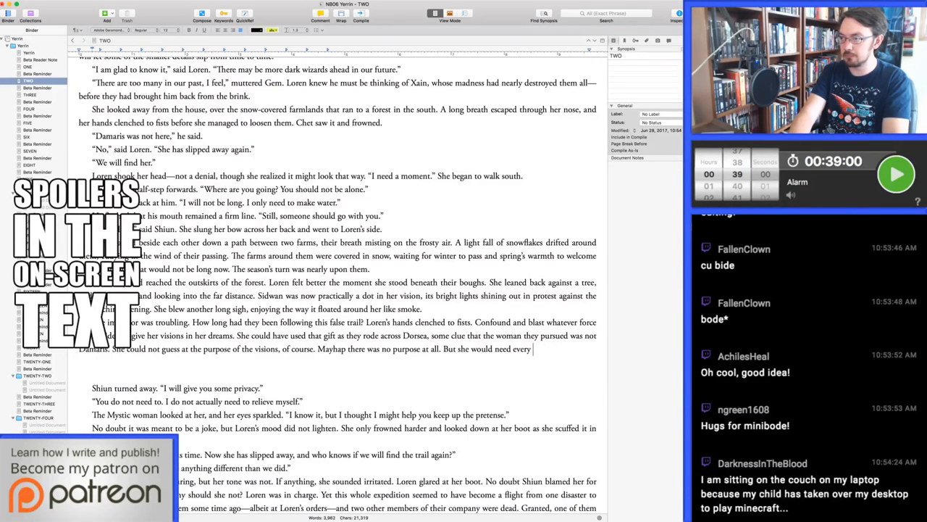
text( bit of)
Try continuing the sentence after "But" with "she would need every bit of help to bring Damaris to bay."
key(alt+BackSpace)
key(alt+BackSpace)
text(bit of help to )
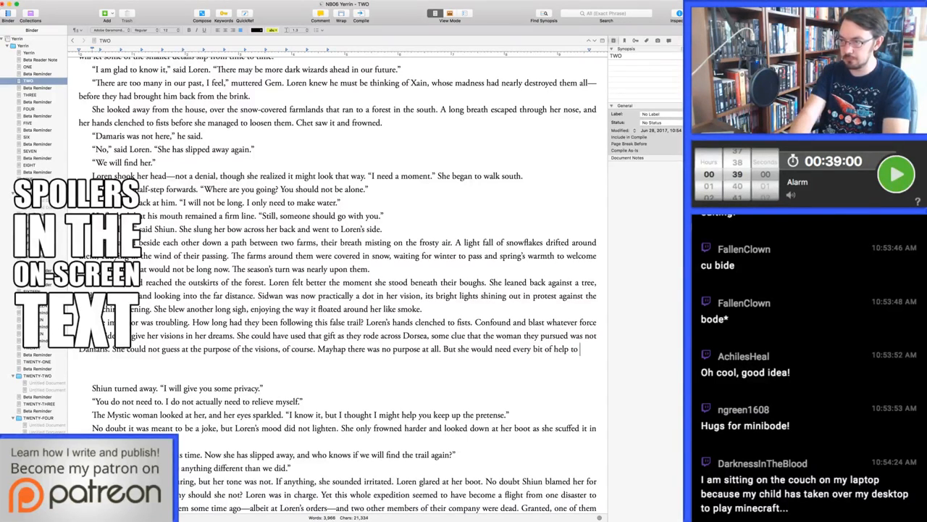
text(bring Damar)
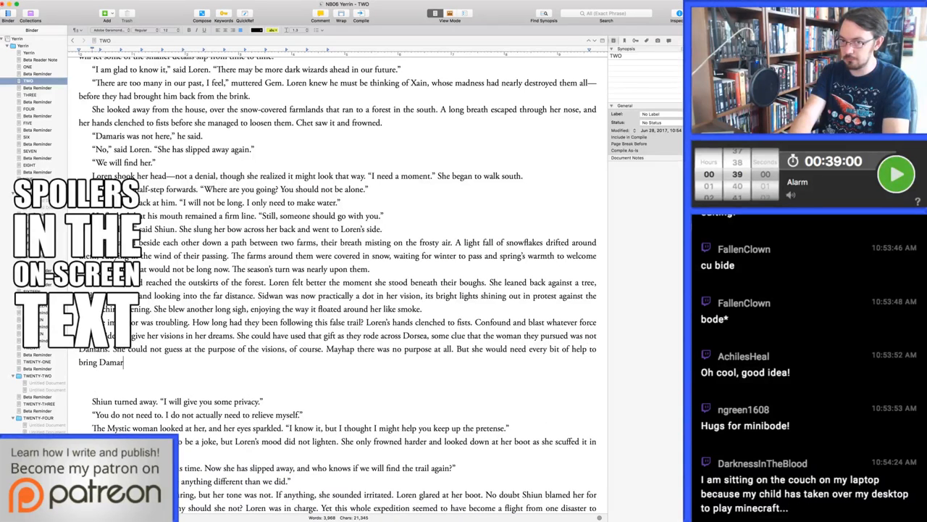
text(is to bay)
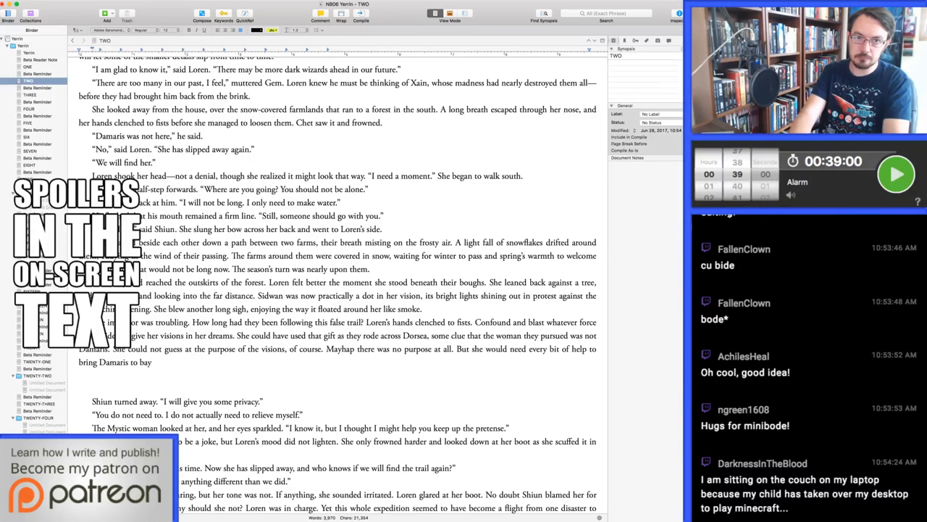
text(.)
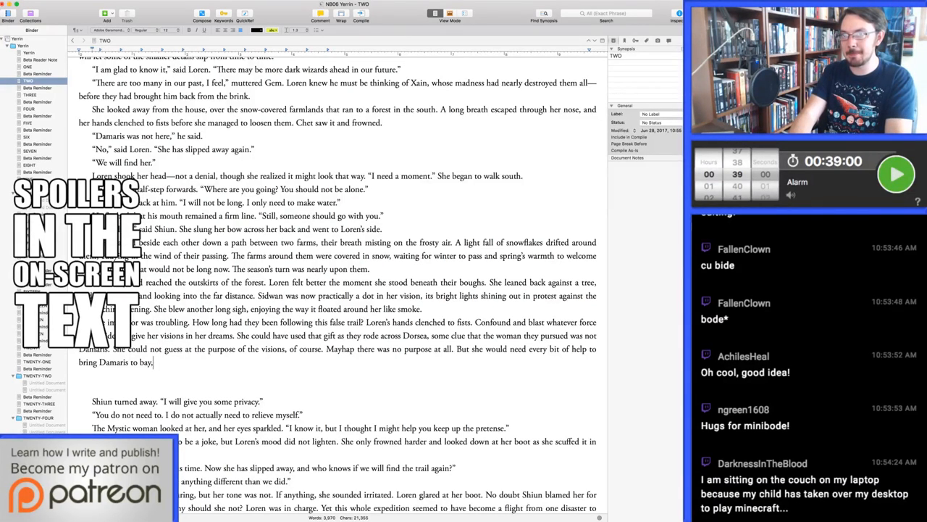
key(BackSpace)
Try extending the sentence with ", and just now her", and delete the draft wording back to "But she"
text(, and just now her sl)
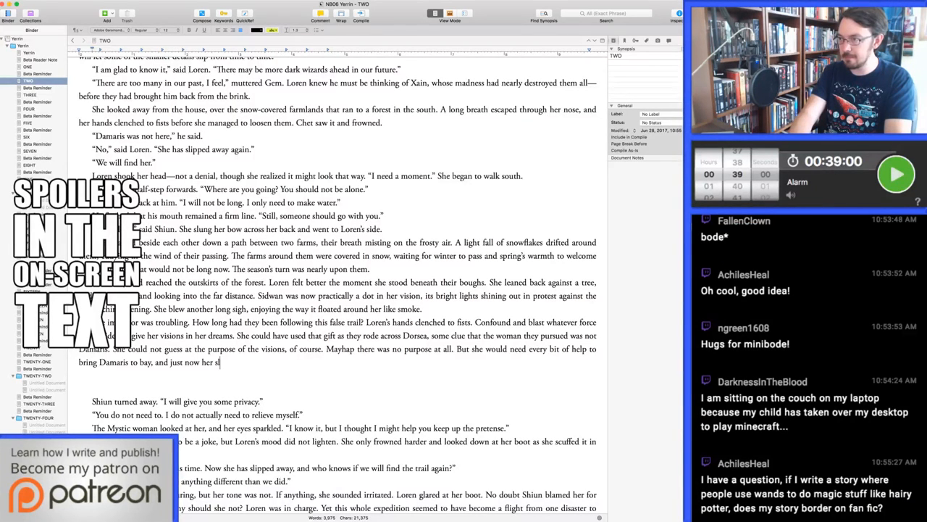
key(super+BackSpace)
key(BackSpace)
key(BackSpace)
key(BackSpace)
key(BackSpace)
key(BackSpace)
key(BackSpace)
key(BackSpace)
key(BackSpace)
key(BackSpace)
key(BackSpace)
key(BackSpace)
key(BackSpace)
key(BackSpace)
key(BackSpace)
key(BackSpace)
key(BackSpace)
key(BackSpace)
key(BackSpace)
key(BackSpace)
key(BackSpace)
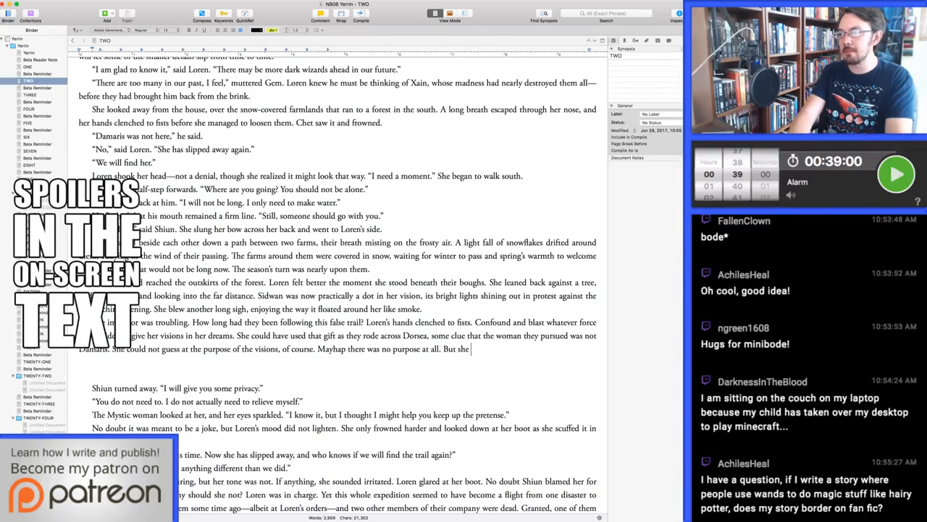
Reword the sentence opening as "But she needed every bit"
text(she would need every bit)
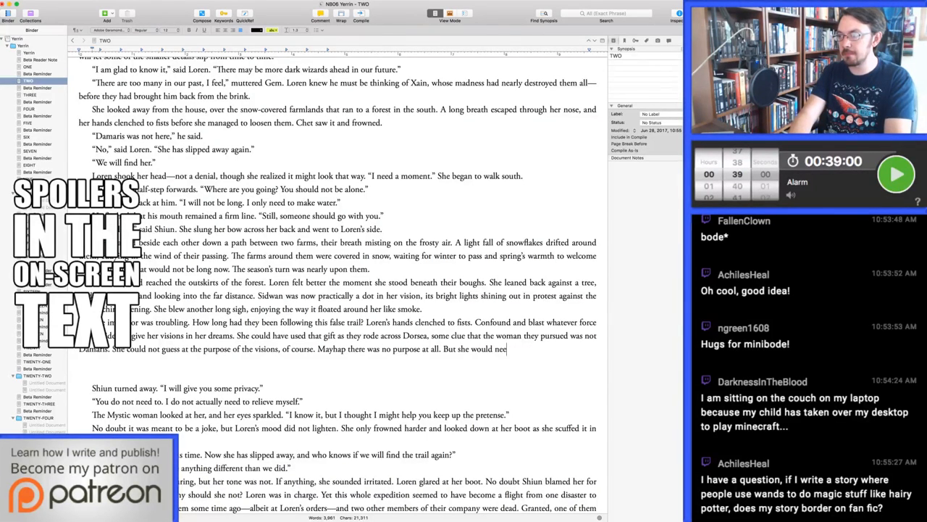
key(BackSpace)
key(BackSpace)
key(BackSpace)
key(BackSpace)
key(BackSpace)
key(BackSpace)
key(BackSpace)
key(BackSpace)
key(BackSpace)
key(BackSpace)
key(BackSpace)
key(BackSpace)
key(BackSpace)
key(BackSpace)
key(BackSpace)
key(BackSpace)
key(BackSpace)
key(BackSpace)
key(BackSpace)
key(BackSpace)
text(needed every bit )
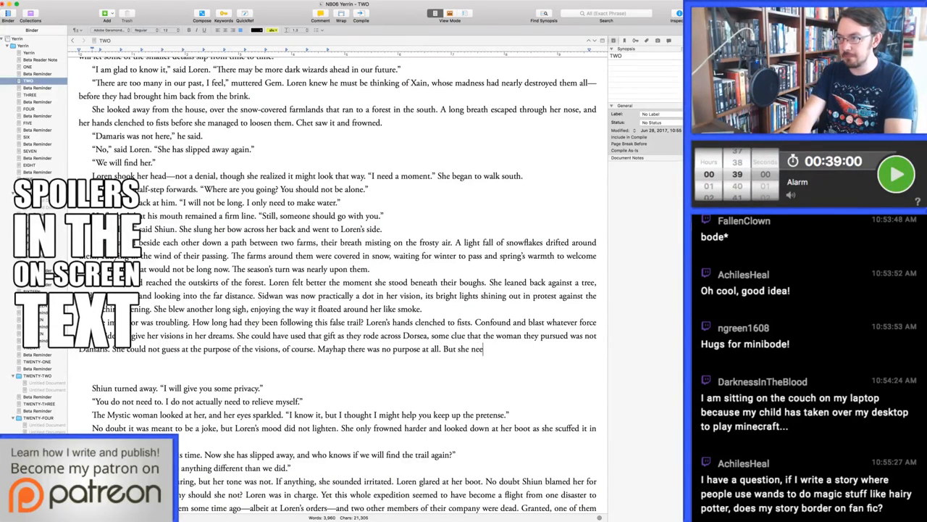
text(of help s)
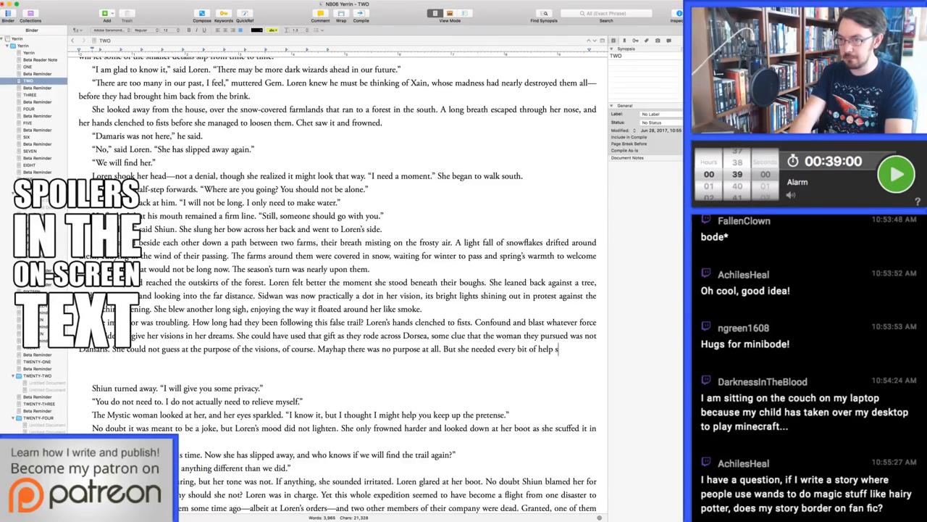
text(he could get, and if she m)
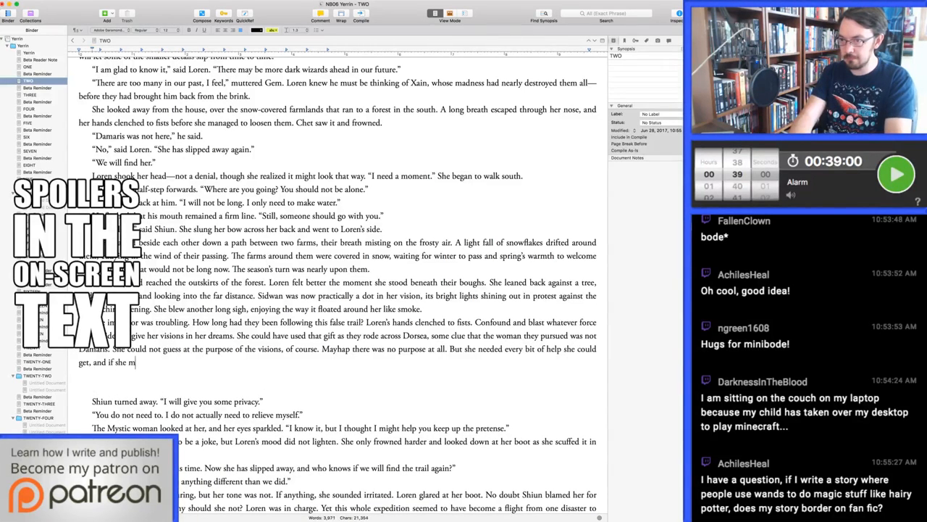
text(ust wrest that help from dreams and visions, she would.)
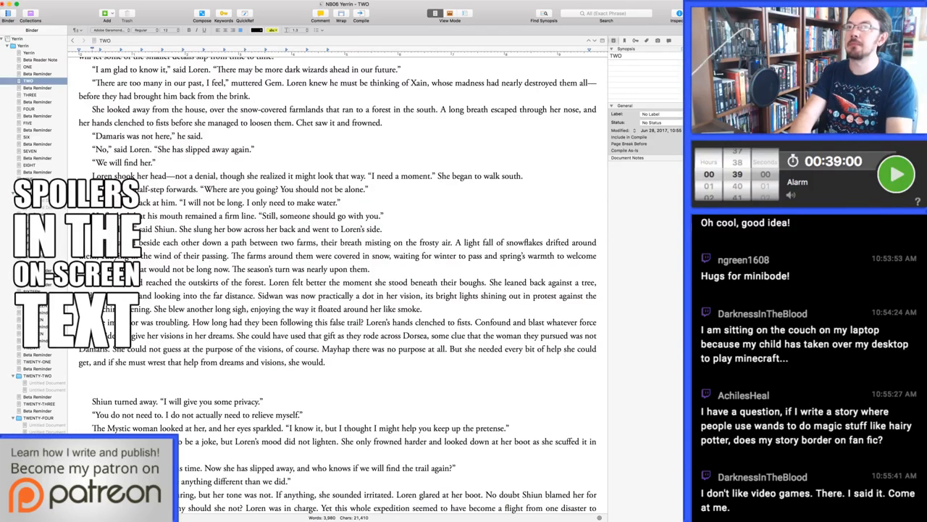
text( Yet th)
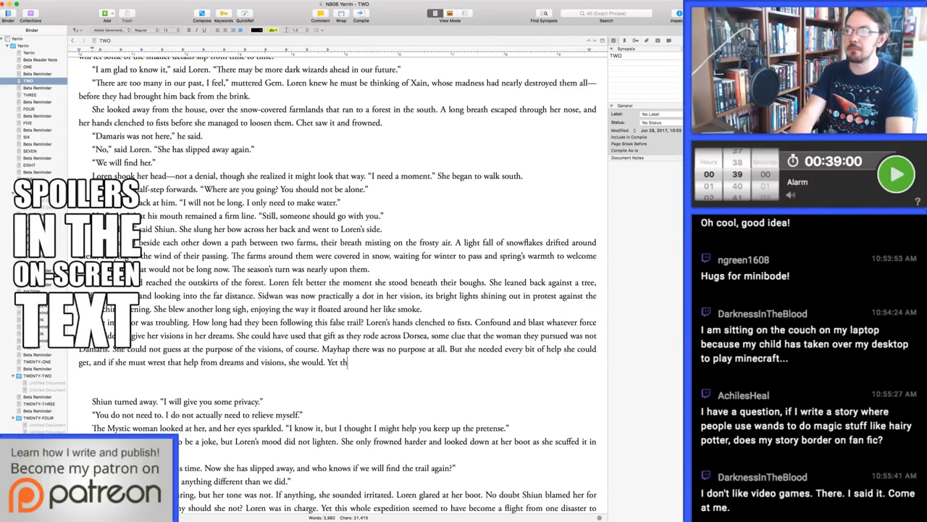
key(BackSpace)
key(BackSpace)
text(now sh)
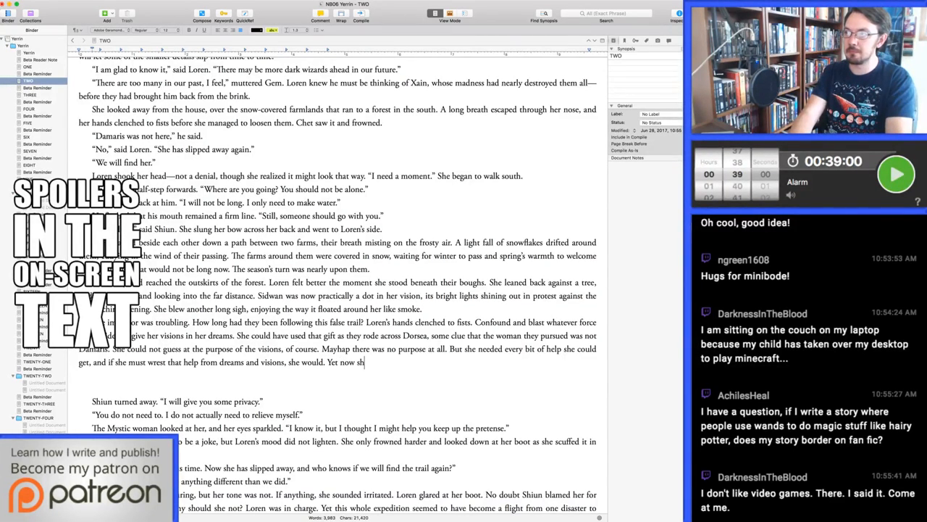
text(e had no)
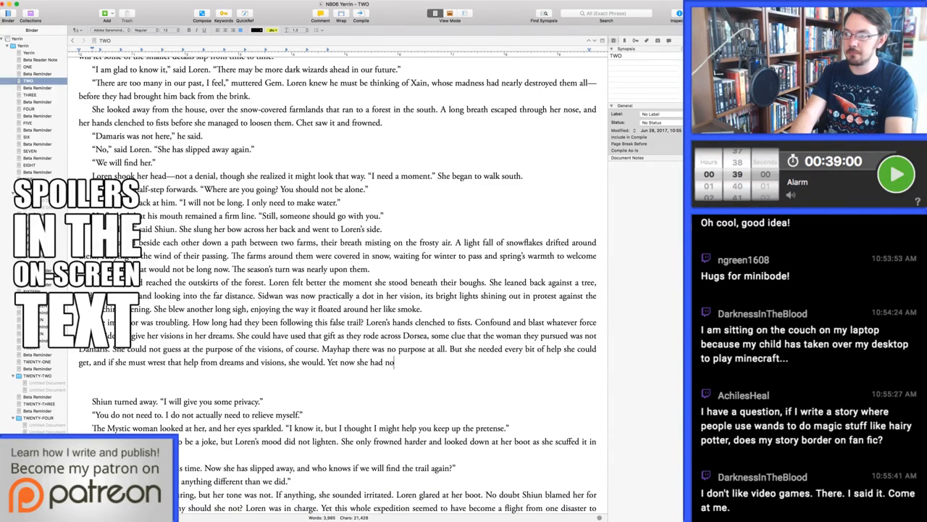
text( visions to dr)
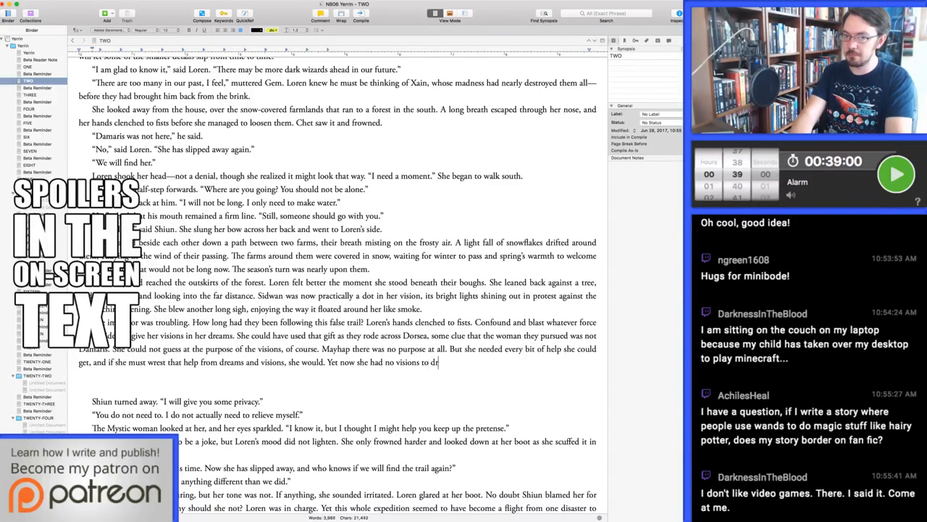
text(aw from.)
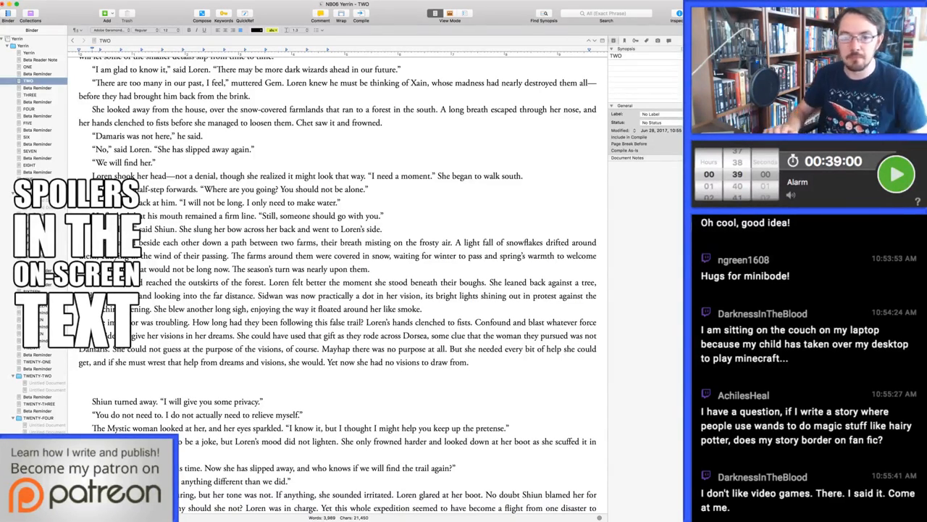
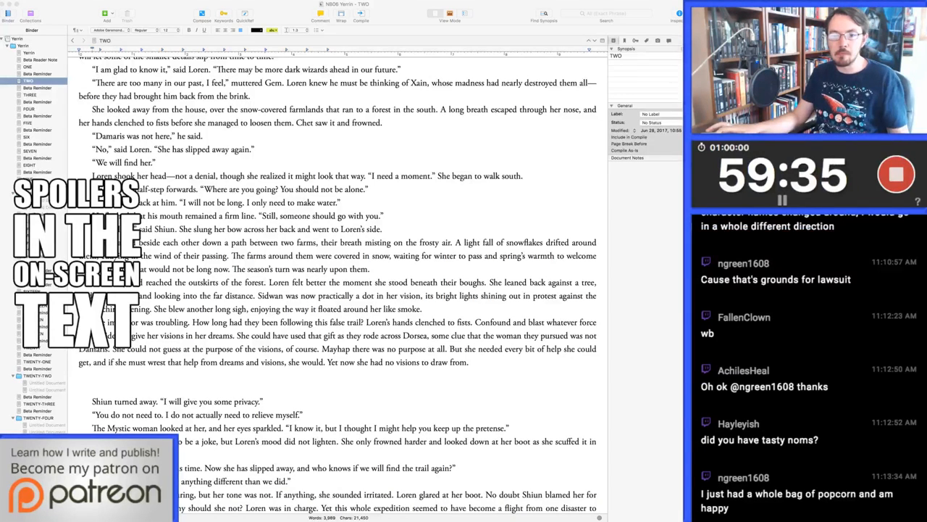
key(super+Tab)
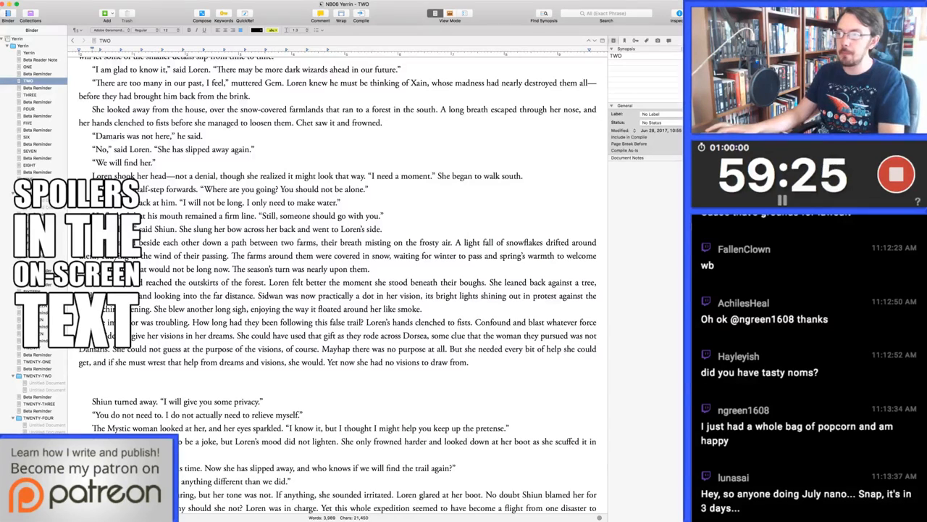
key(super+Tab)
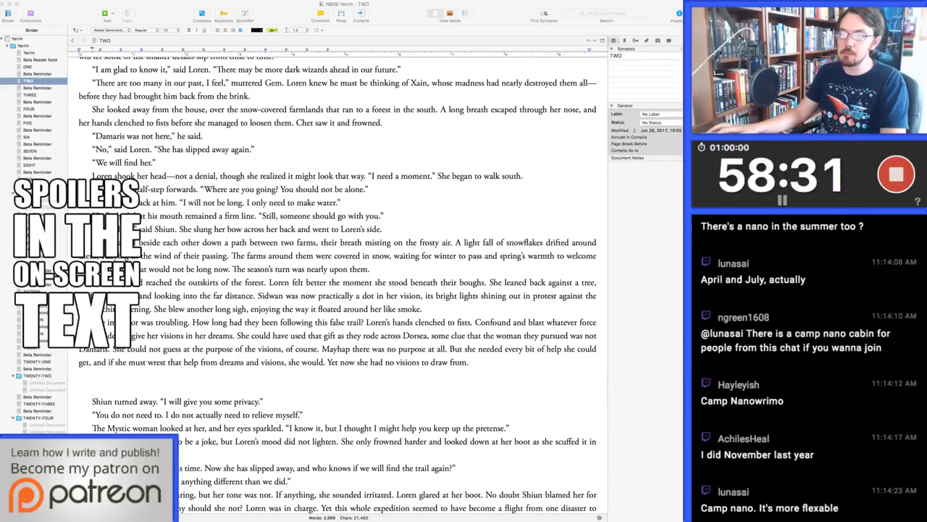
Remove the empty lines between the new visions paragraph and the line where Shiun turns away
click(469, 362)
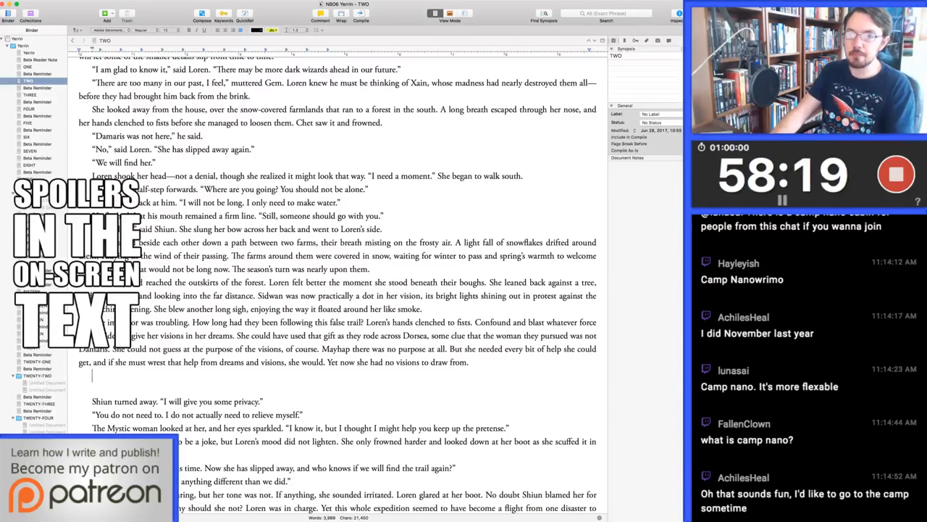
key(BackSpace)
key(BackSpace)
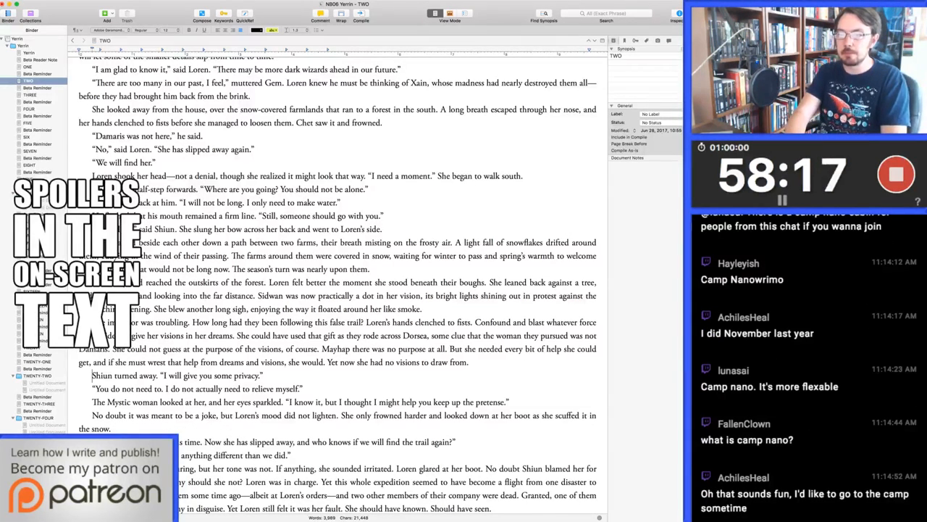
Expand Shiun's action before her privacy line to "Shiun cleared her throat and turned away."
text(She had been)
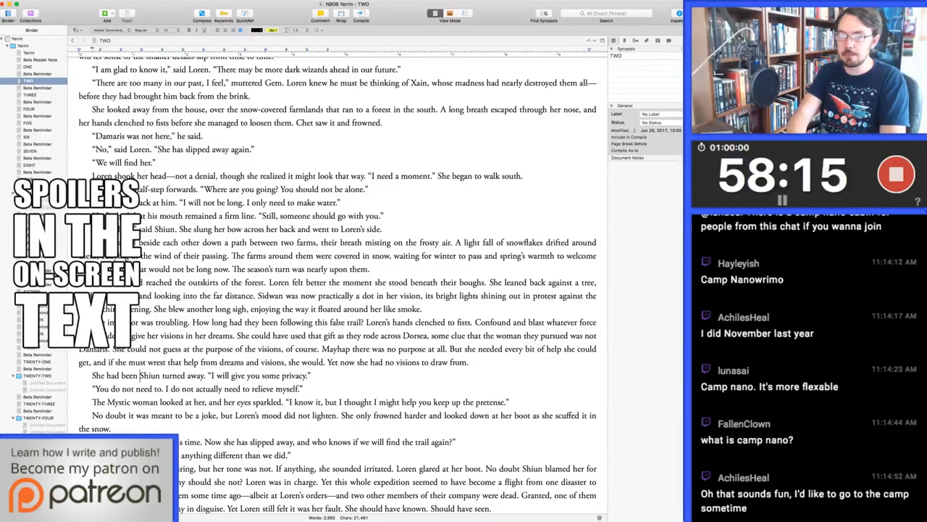
key(super+BackSpace)
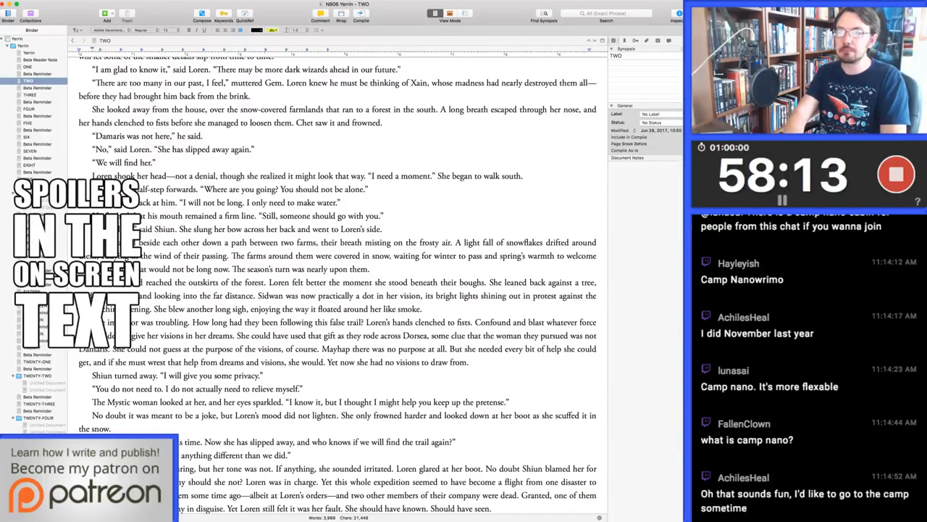
text(cleared h)
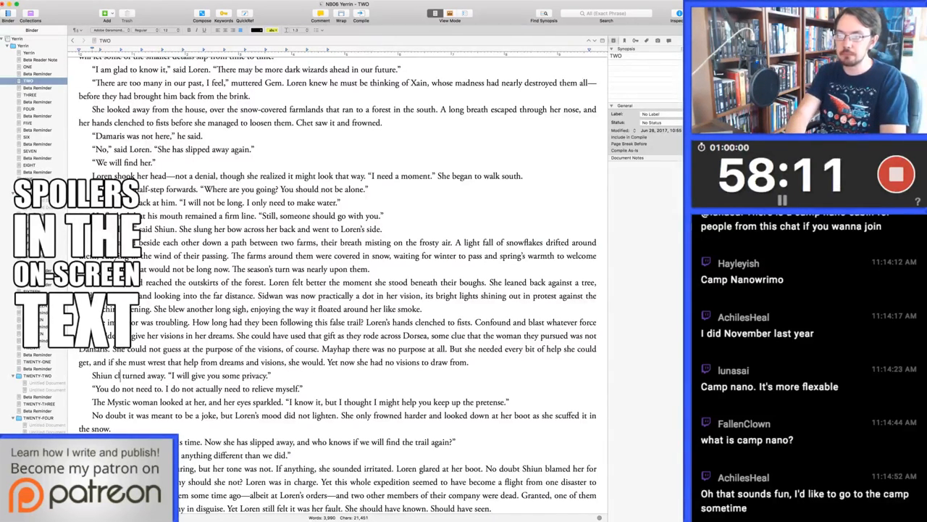
text(er throat and)
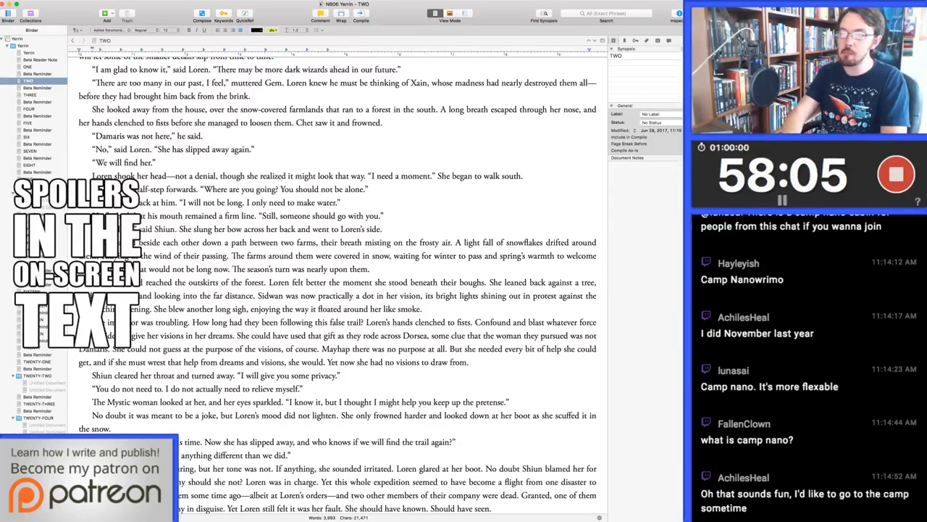
Replace "You do not need to." with "There is no need." at the start of Loren's reply to Shiun
drag(161, 389, 96, 388)
text(I)
key(BackSpace)
text(There is no need.)
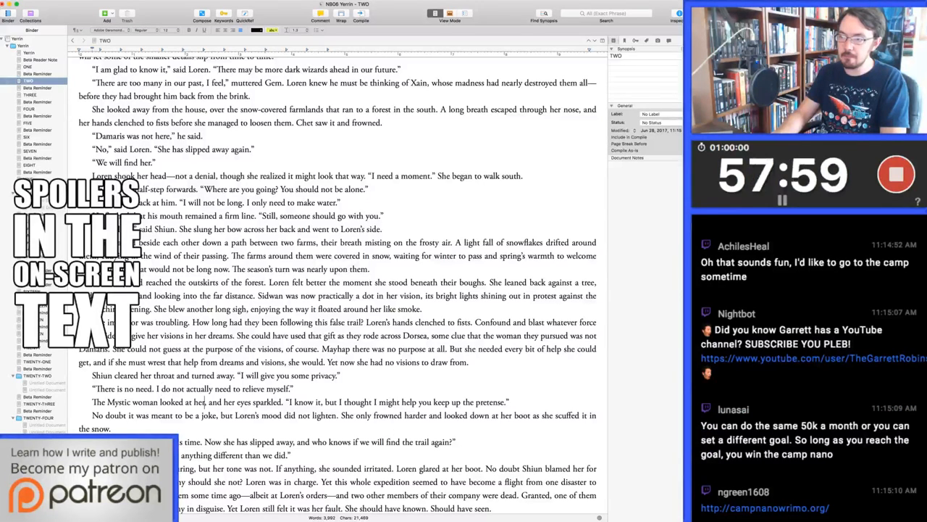
Replace "I know it" with "That was obvious" in the Mystic woman's line about keeping up the pretense
drag(288, 401, 319, 402)
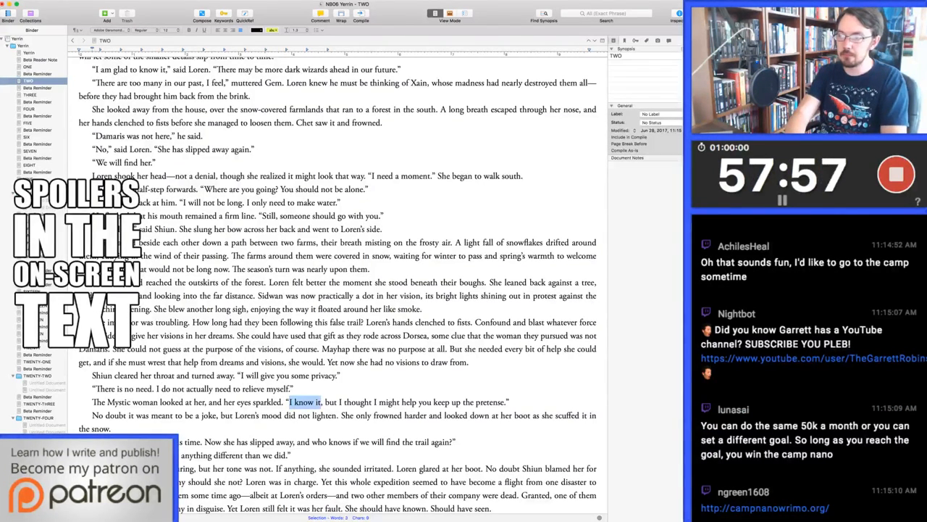
text(That was obvious)
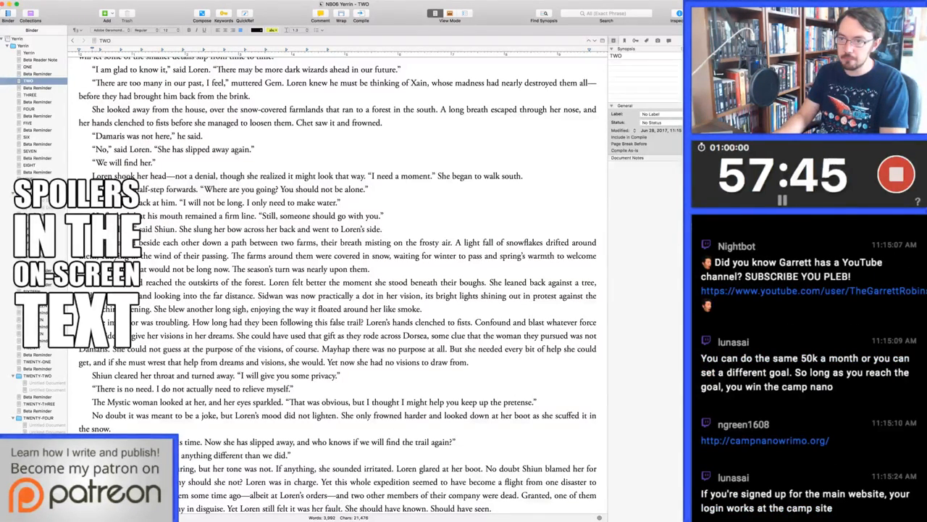
Change "need" to "have" in Loren's sentence "I do not actually need to relieve myself."
key(alt+Left)
key(alt+Left)
key(alt+Left)
key(Left)
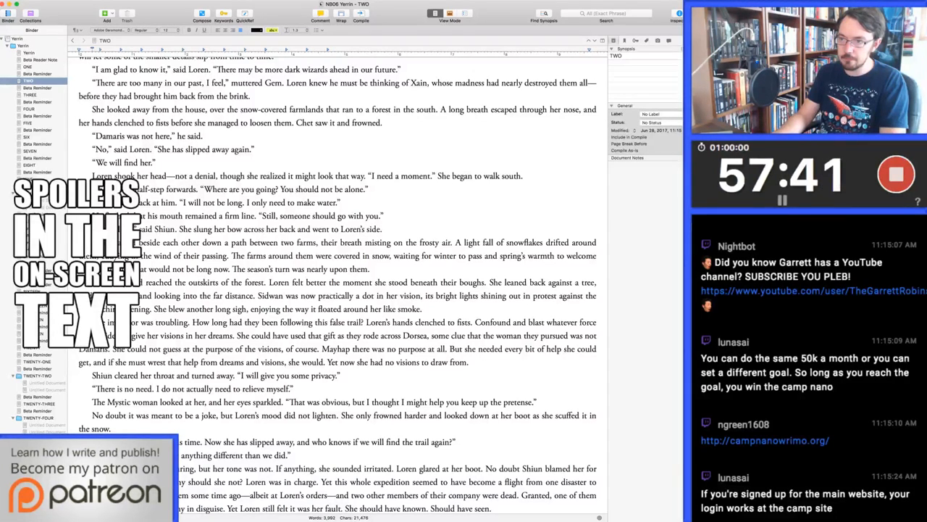
key(alt+Right)
key(alt+Right)
key(Right)
key(alt+shift+Right)
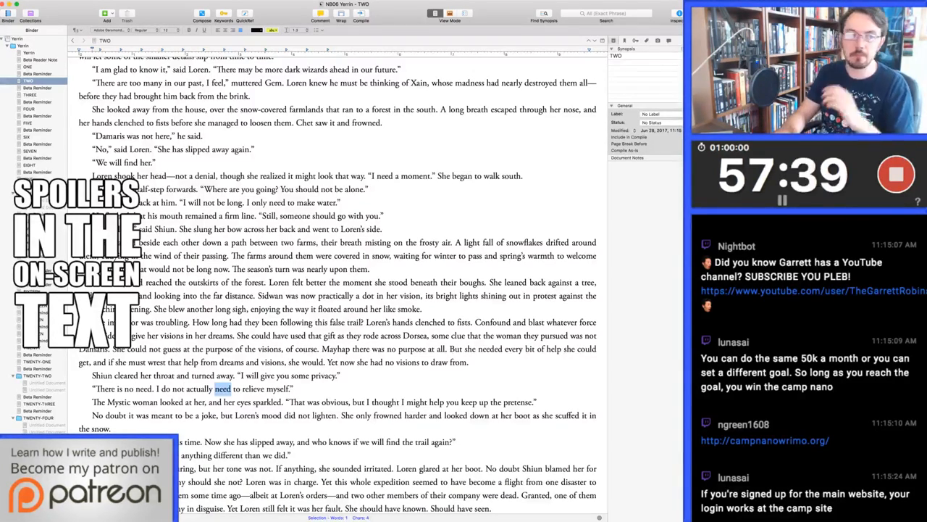
text(have)
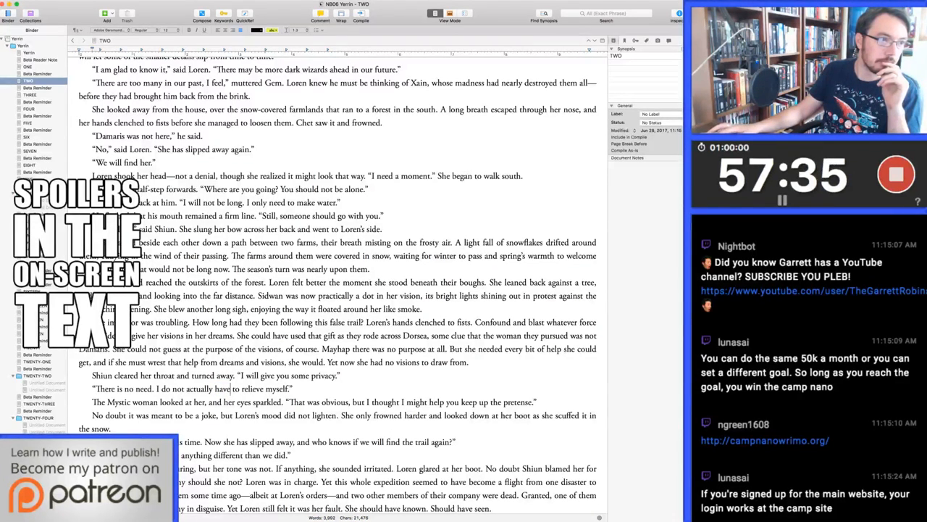
key(super+Tab)
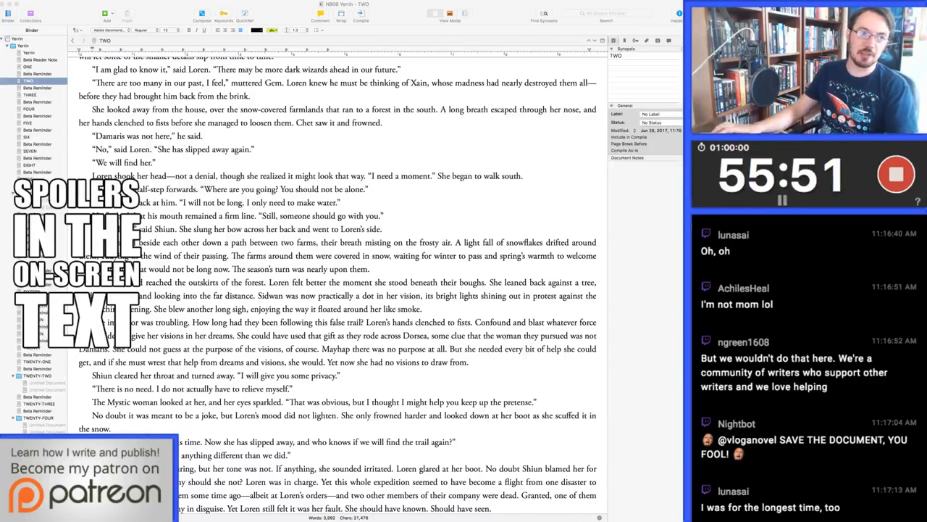
click(231, 389)
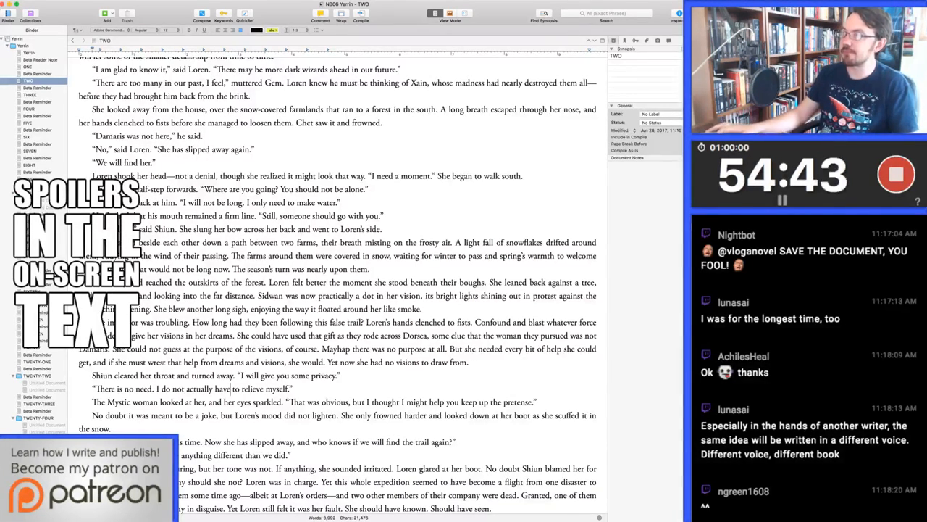
key(super+Tab)
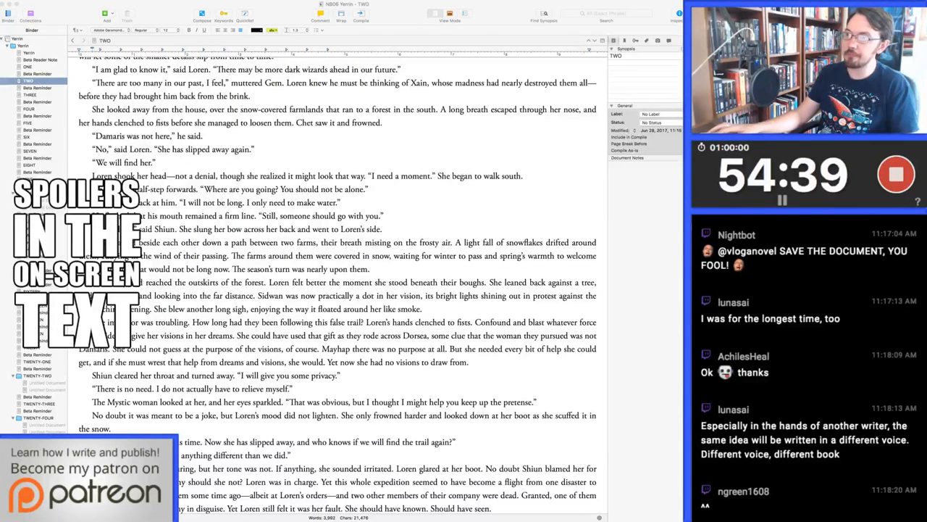
click(254, 229)
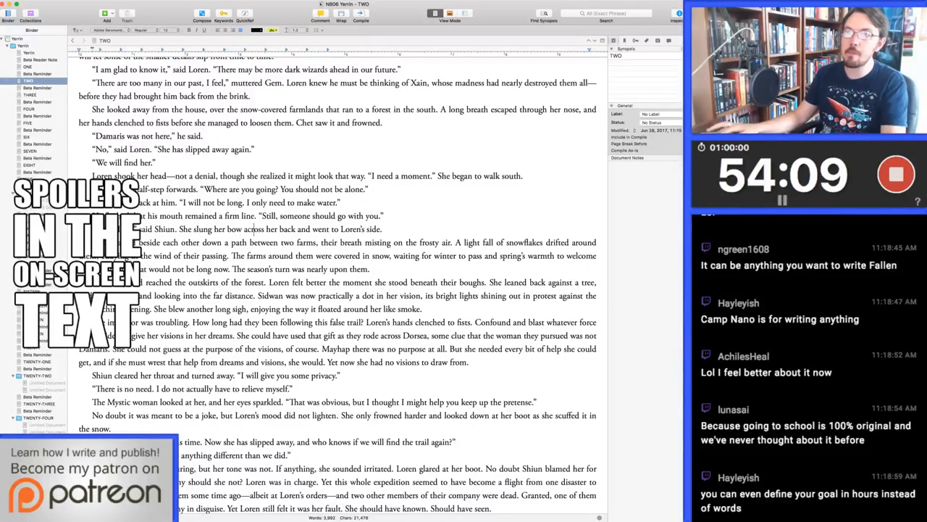
Open chapter THREE of the manuscript and go to the beginning of its text
click(30, 95)
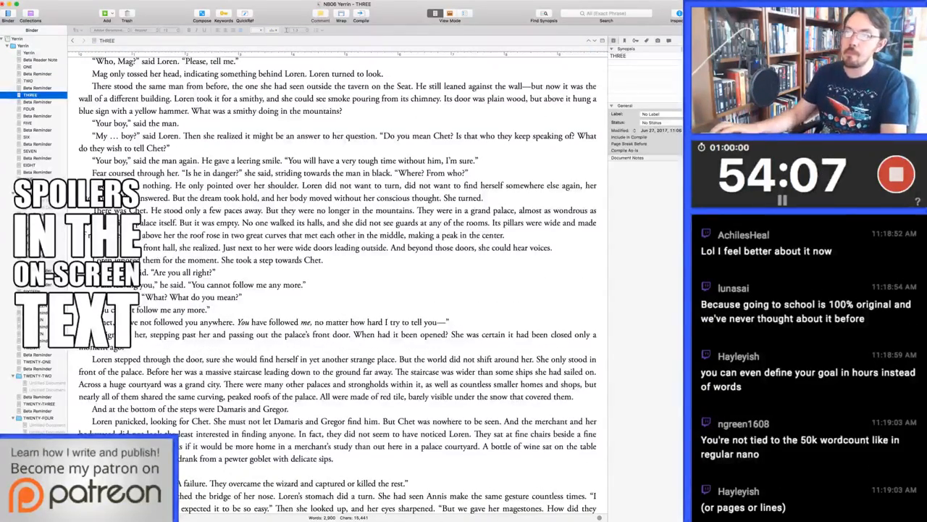
click(145, 135)
key(super+Up)
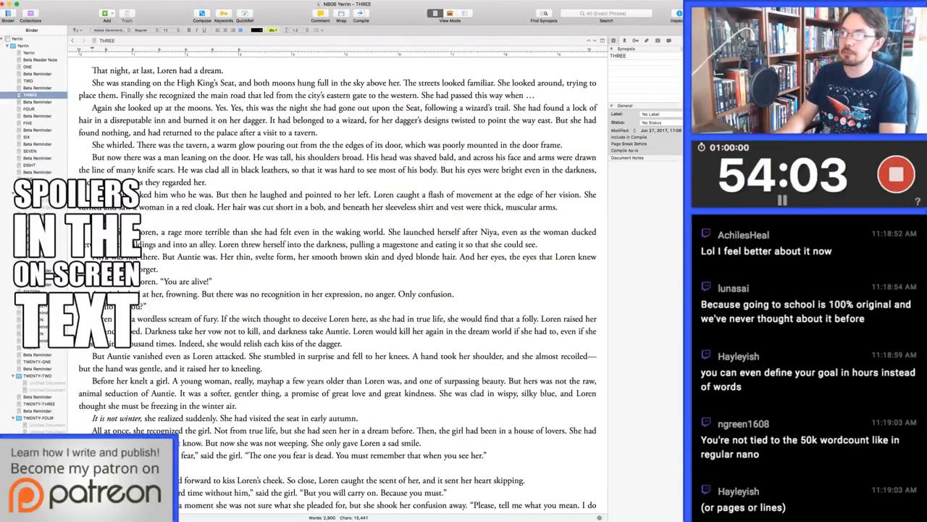
Cut the clause about the lock of hair having belonged to a wizard, and start the sentence with "The dagger's designs"
drag(270, 120, 388, 120)
text(H)
key(alt+Left)
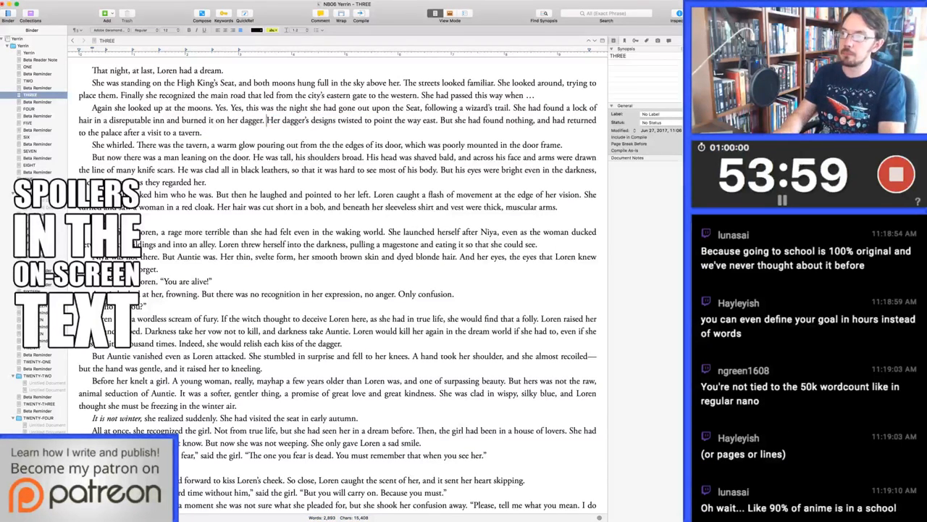
key(alt+shift+Right)
text(The)
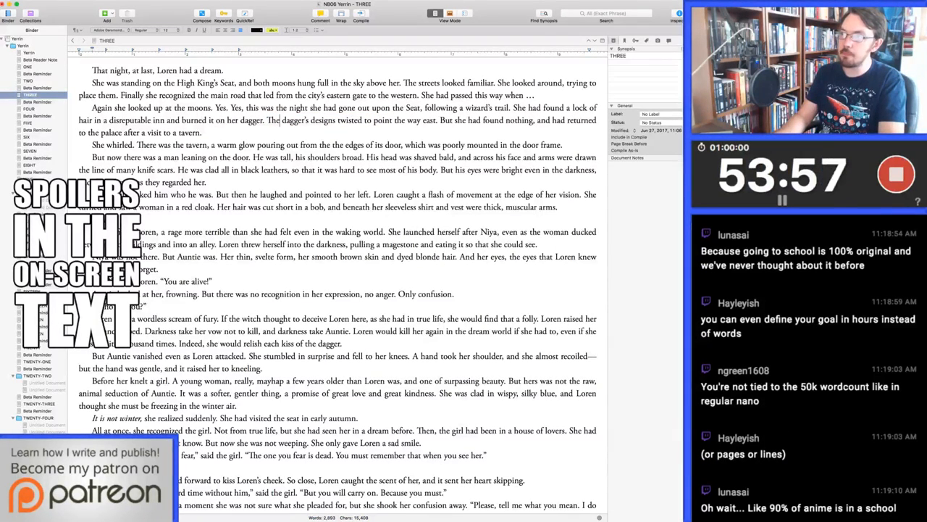
Delete the word "door" before "frame" in the sentence describing the tavern's poorly mounted door
key(super+Right)
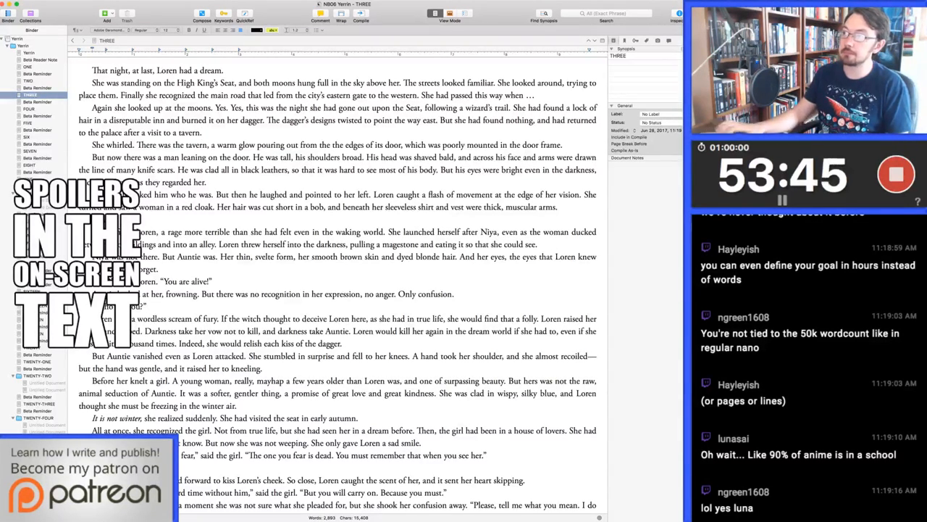
double_click(530, 145)
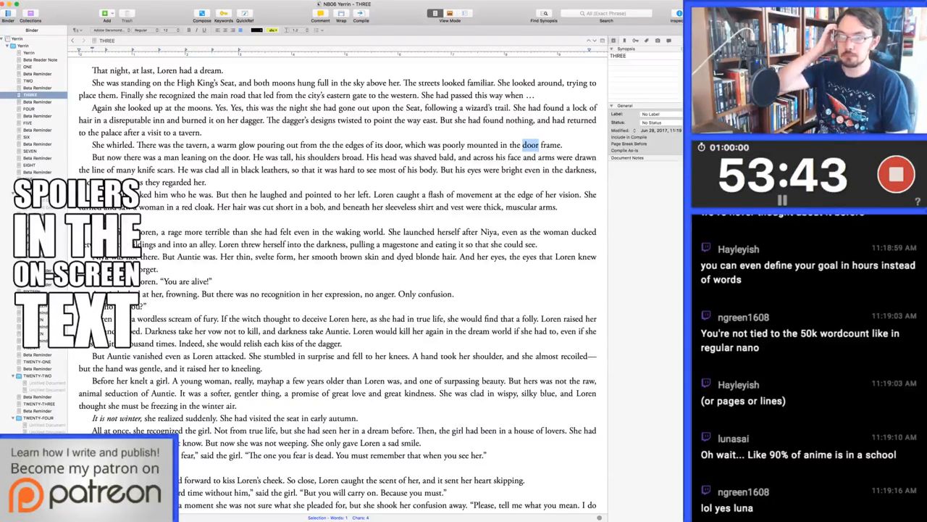
key(BackSpace)
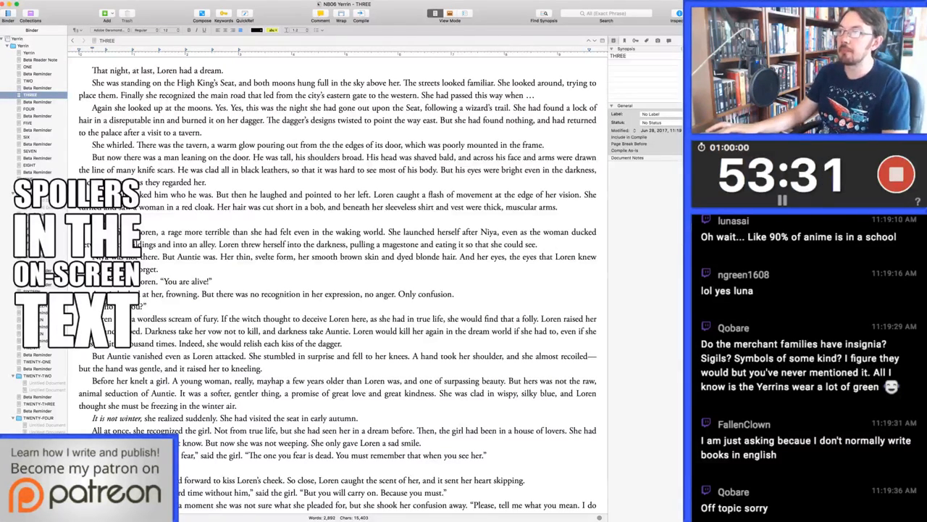
Replace "so that it was" with "making it" in the sentence about the man's black leathers
key(Down)
key(Down)
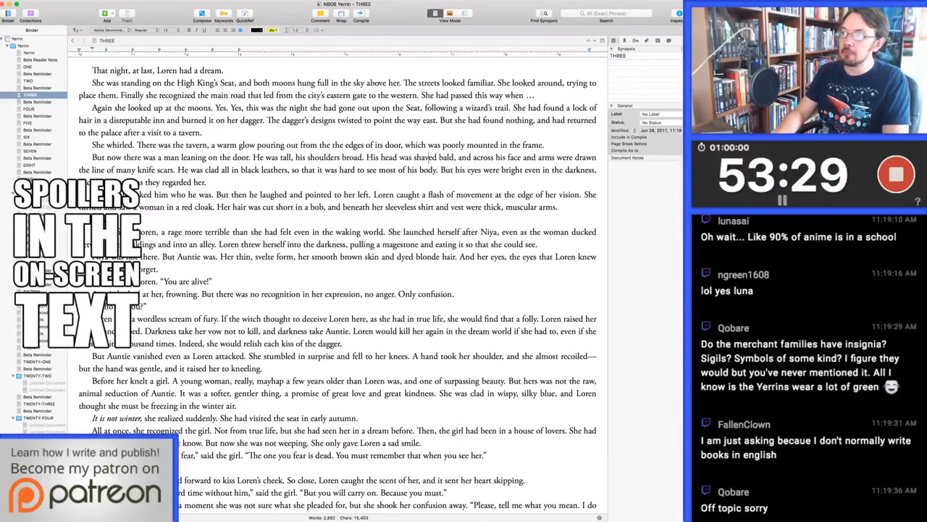
key(alt+Left)
key(alt+Left)
key(alt+Left)
key(alt+Left)
key(alt+Left)
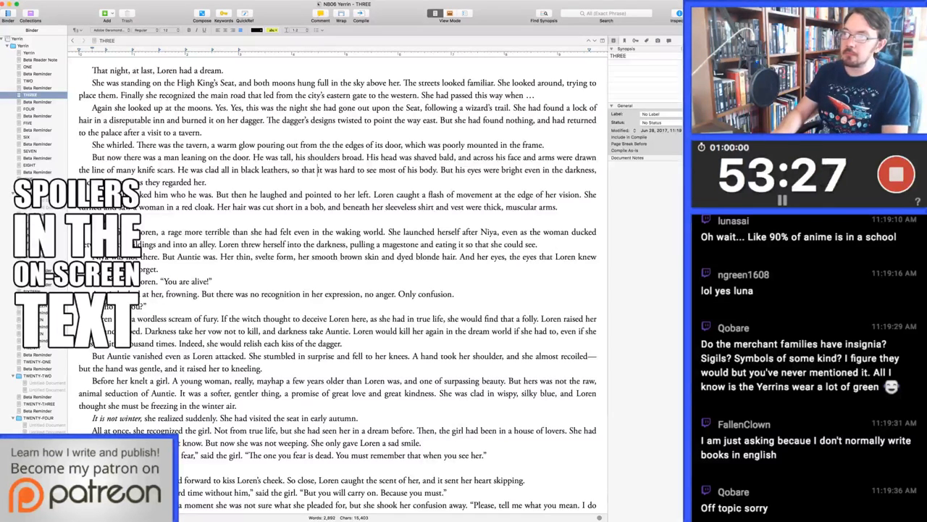
key(shift+alt+Left)
key(shift+alt+Left)
key(shift+alt+Left)
key(shift+alt+Left)
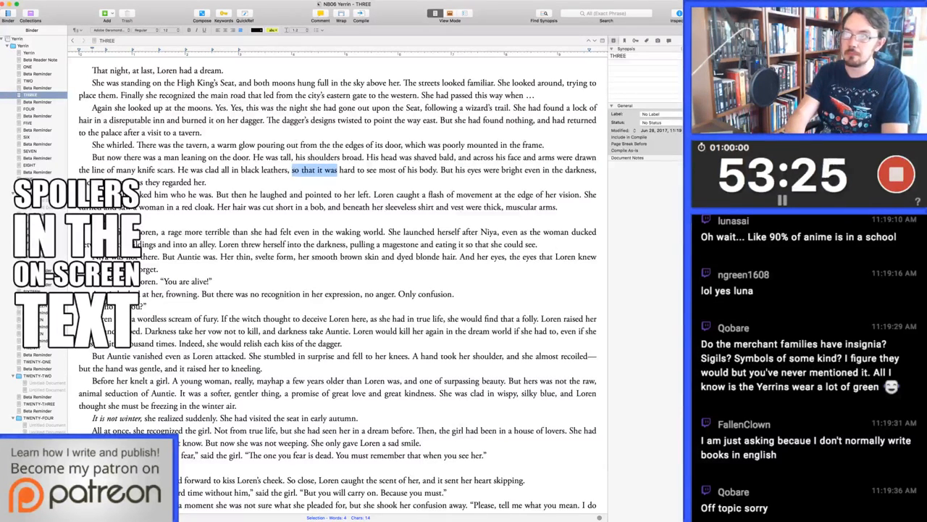
text(making it)
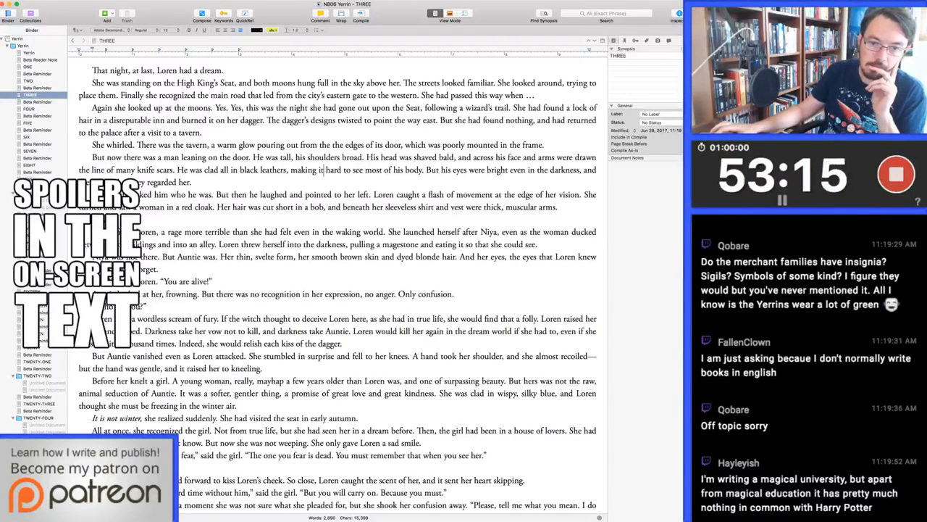
key(super+Tab)
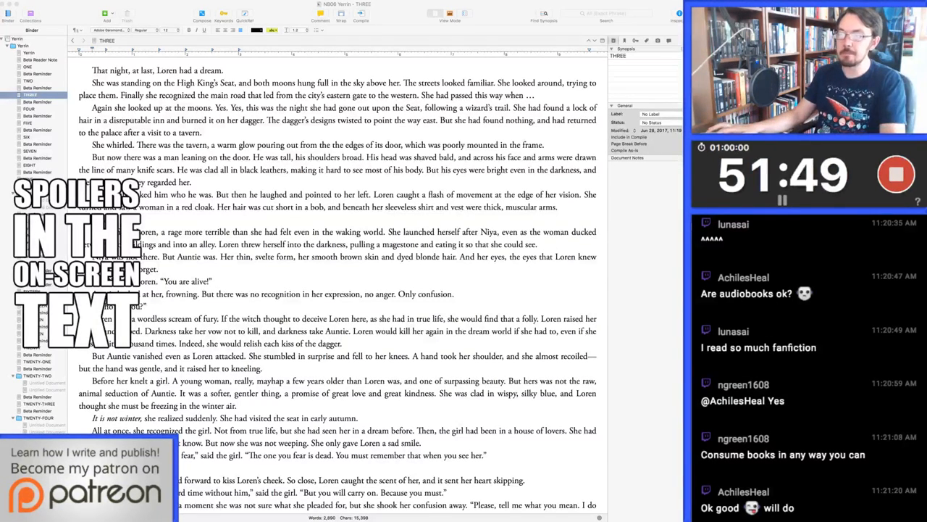
click(199, 293)
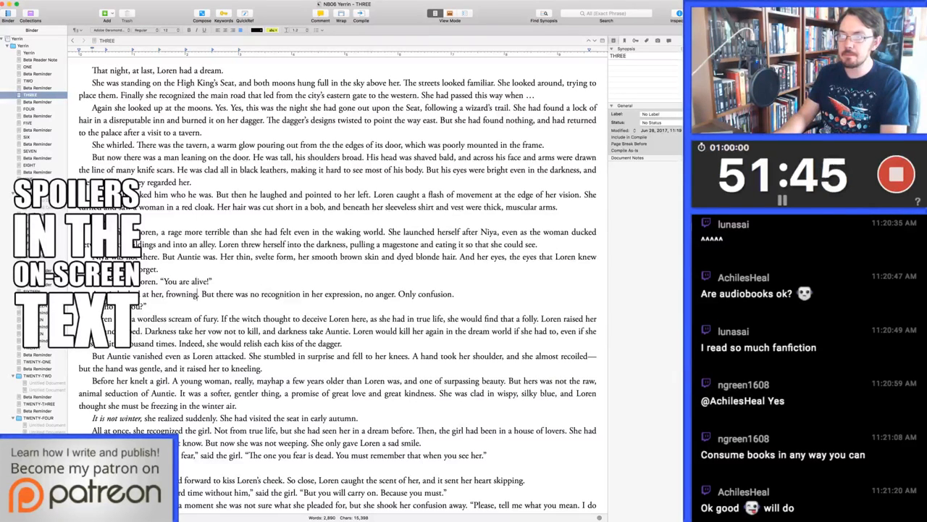
Extend the sentence "But Auntie was" with the clause ", clad in loose black robes of coarse fabric"
click(454, 294)
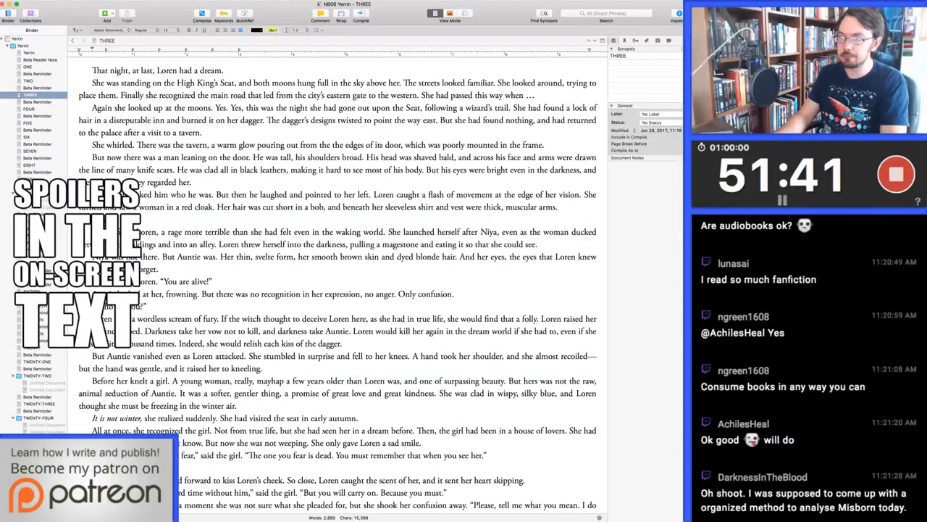
key(Up)
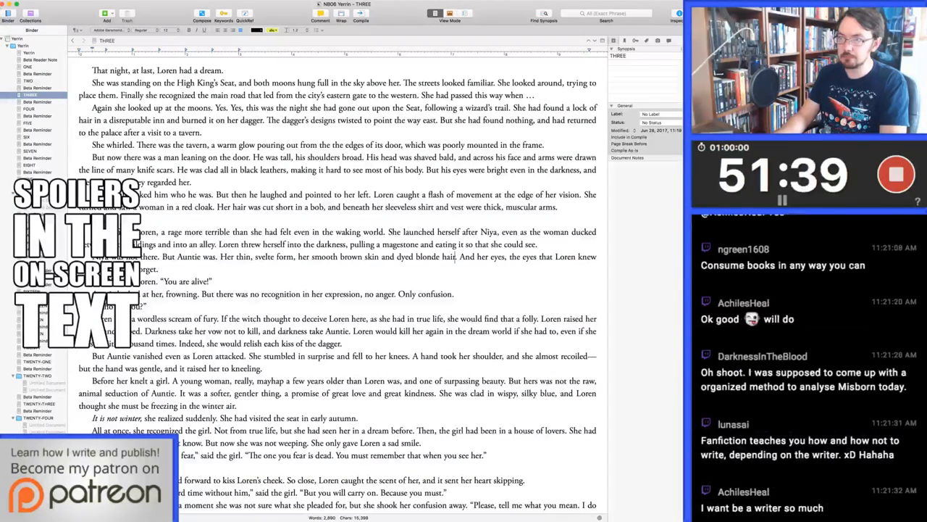
key(alt+Left)
key(alt+Left)
key(alt+Left)
key(alt+Left)
key(alt+Left)
key(alt+Left)
key(alt+Left)
key(alt+Left)
key(alt+Left)
key(alt+Left)
key(alt+Left)
key(alt+Left)
key(alt+Left)
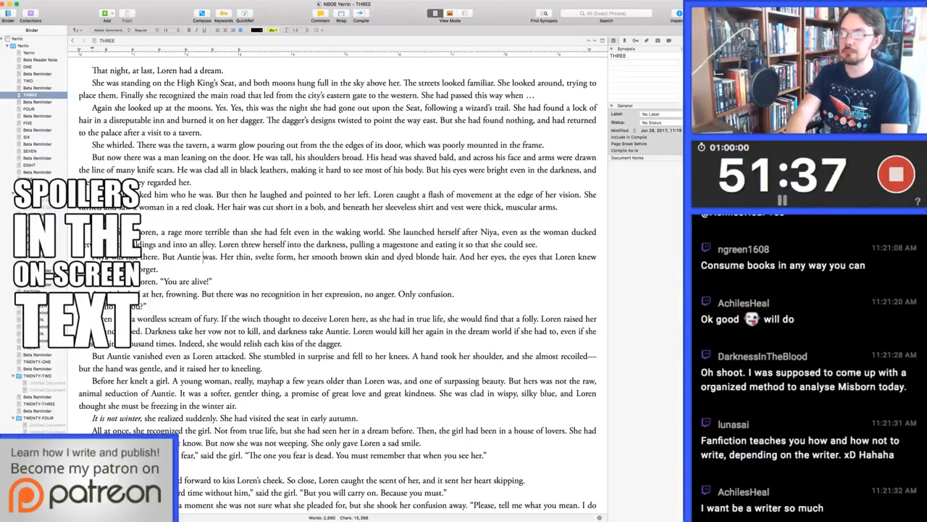
key(alt+Right)
text(, clad in loose )
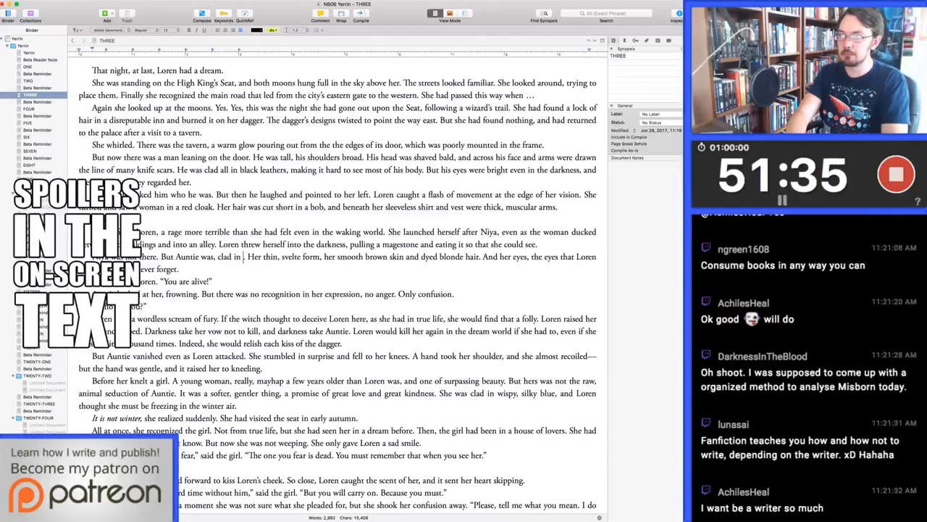
text(black robes of )
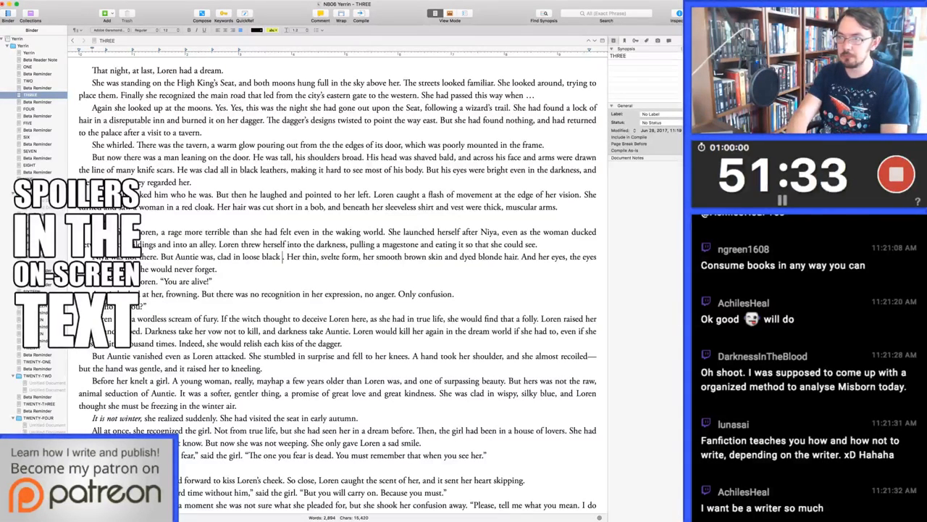
text(coarse fab)
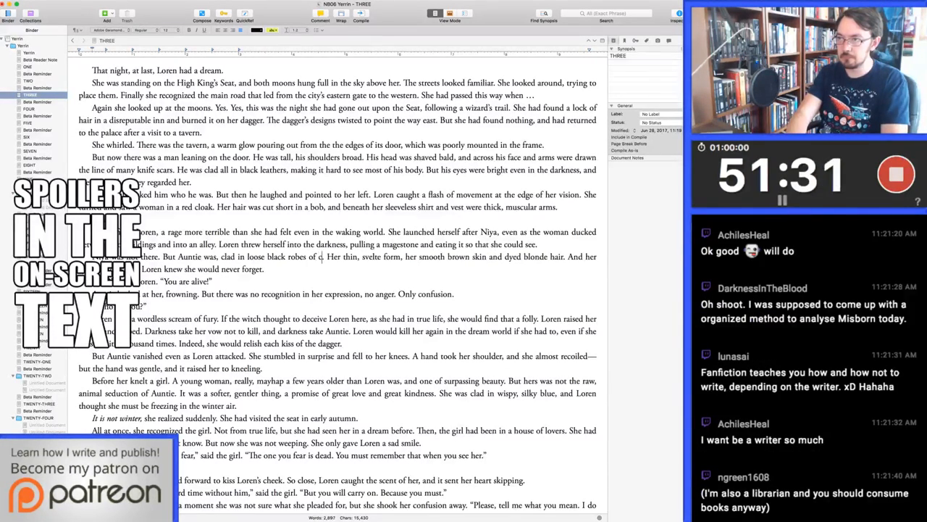
text(ric)
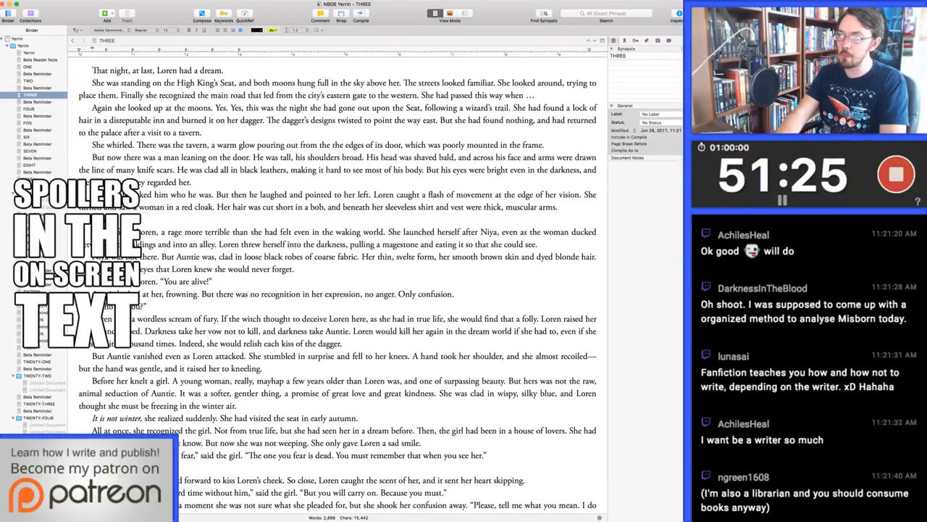
Begin the sentence about Auntie's thin, svelte form with "It was her" instead of "Her"
key(Right)
key(shift+Right)
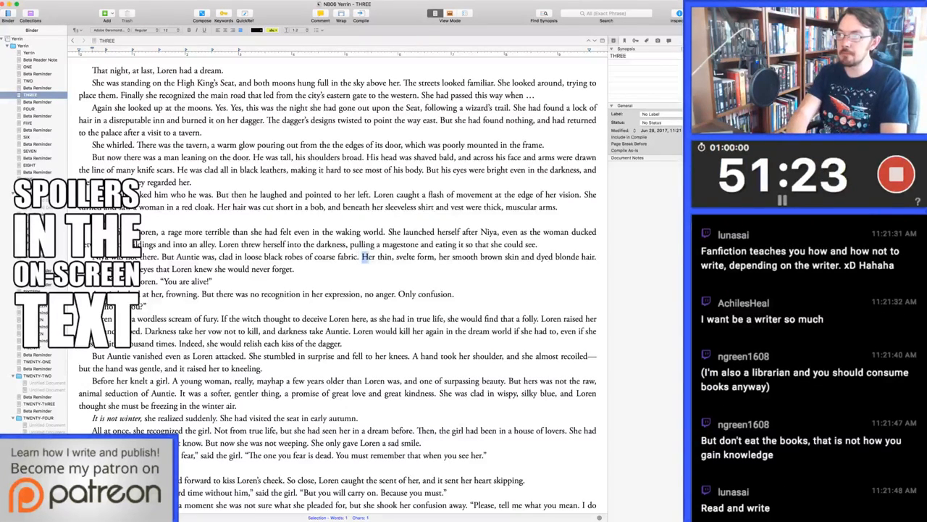
text(It was h)
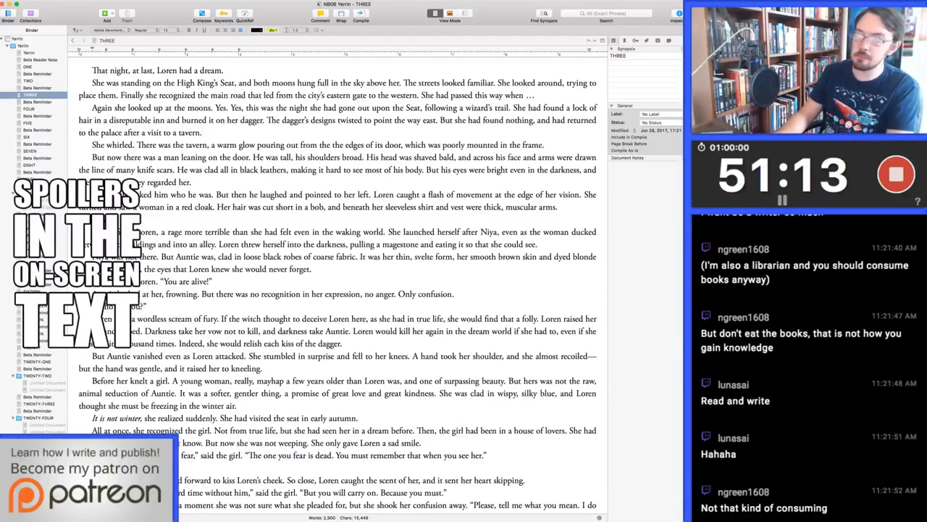
Delete the clause ", clad in loose black robes of coarse fabric" so the sentence ends at "But Auntie was."
key(Left)
key(alt+shift+Left)
key(alt+shift+Left)
key(alt+shift+Left)
key(alt+shift+Left)
key(alt+shift+Left)
key(alt+shift+Left)
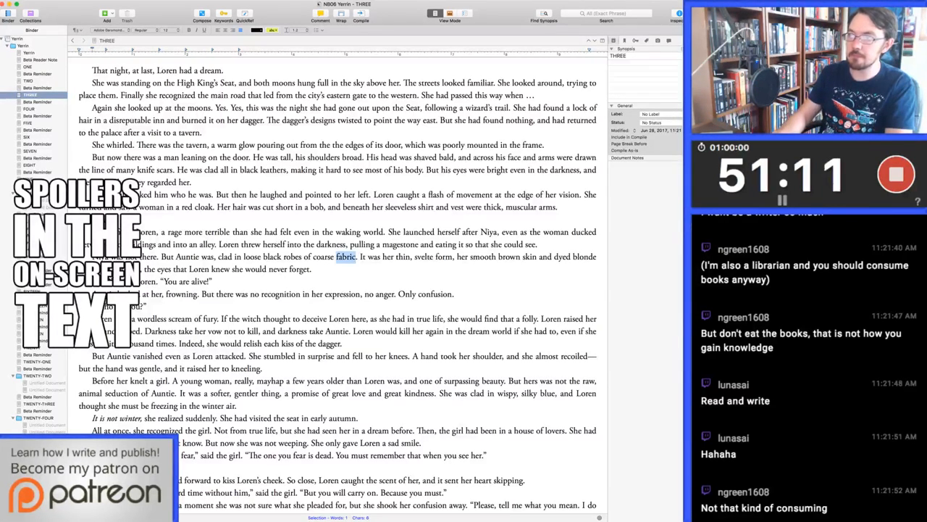
key(alt+shift+Left)
key(alt+shift+Left)
key(shift+Left)
key(BackSpace)
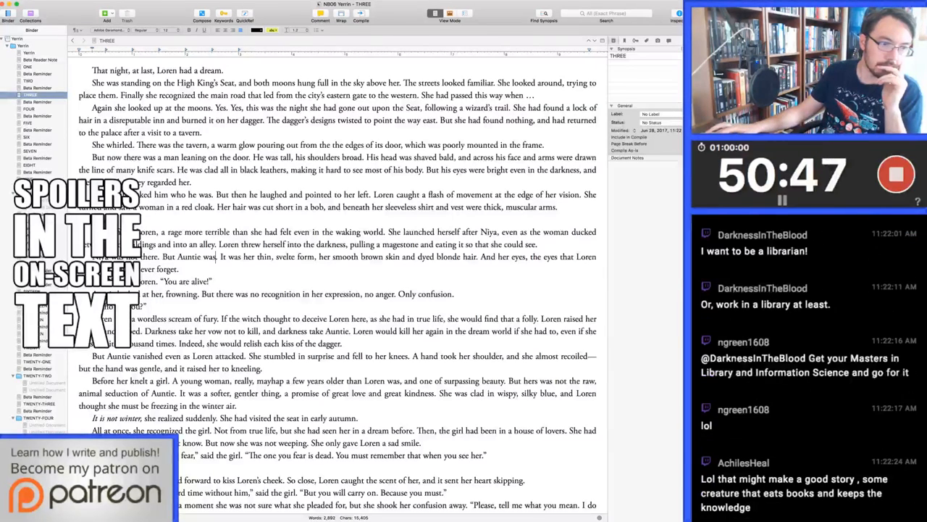
key(super+Tab)
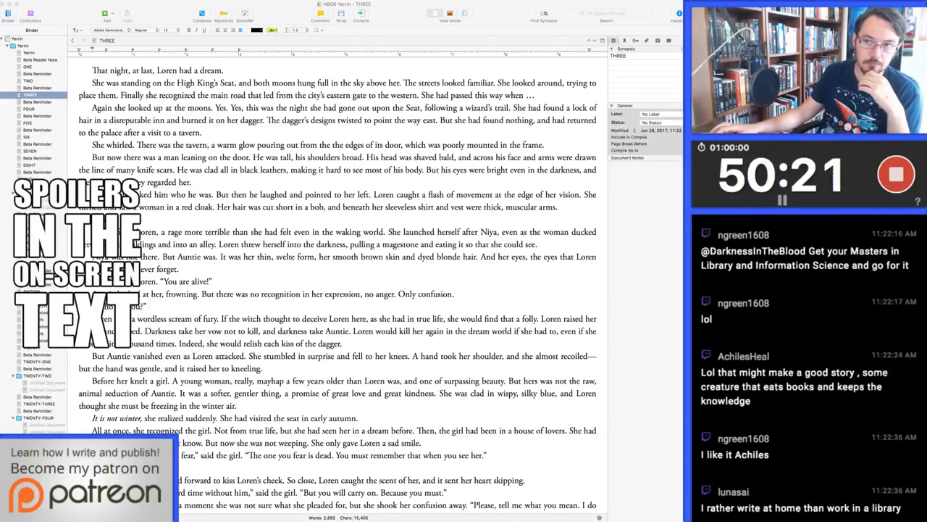
click(216, 257)
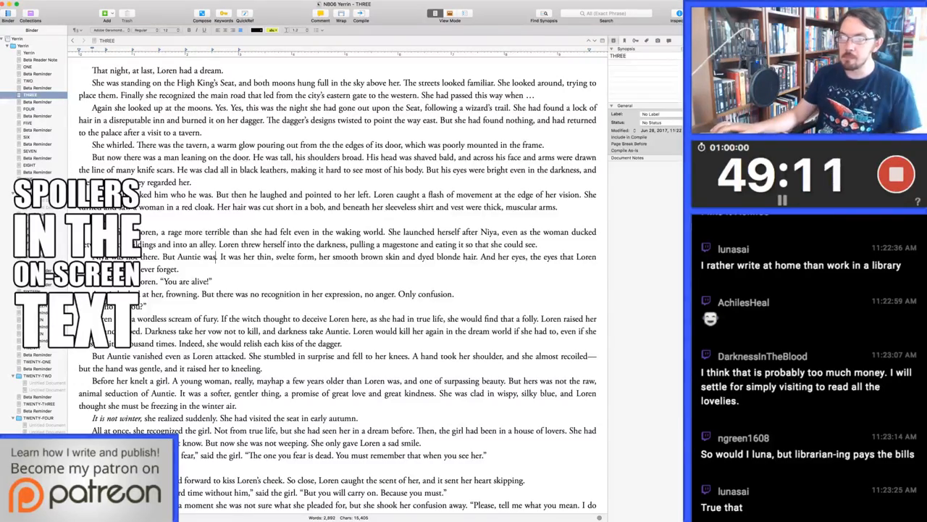
text(.)
Add the spoken line "He will leave you, you know." after "said a new voice behind her."
scroll(338, 283, down, 6)
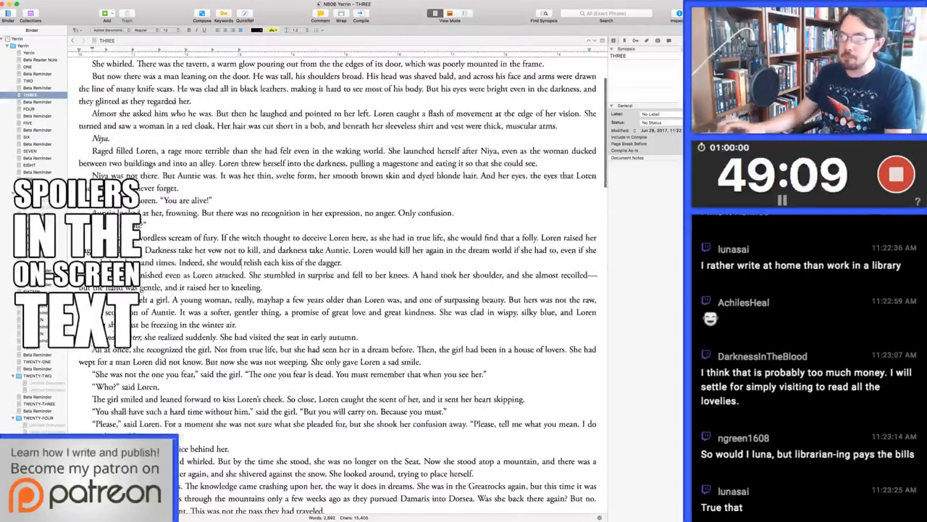
click(241, 132)
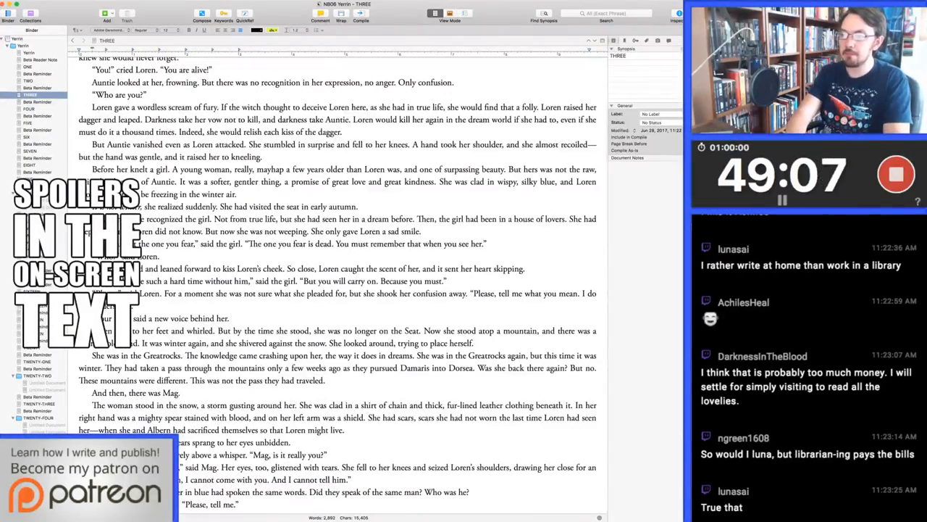
text("He means to leave you.")
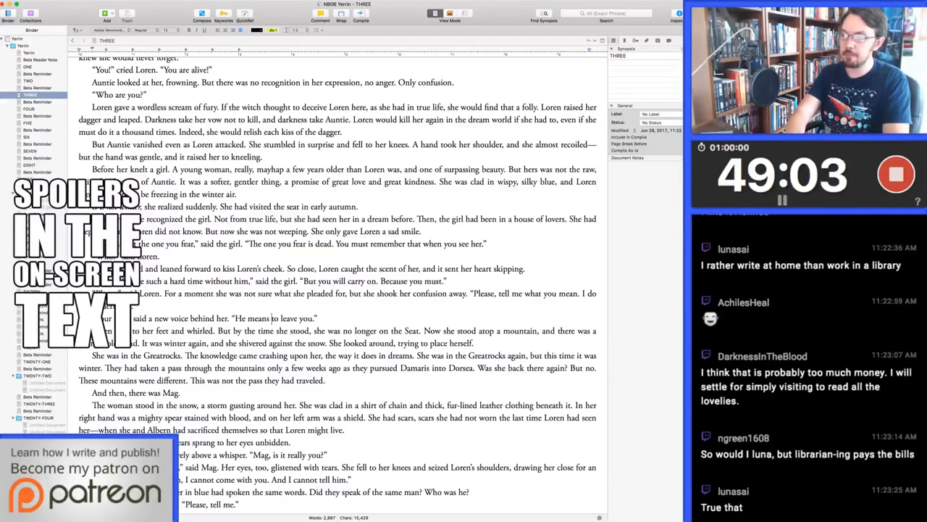
drag(247, 318, 279, 318)
text(will leave you)
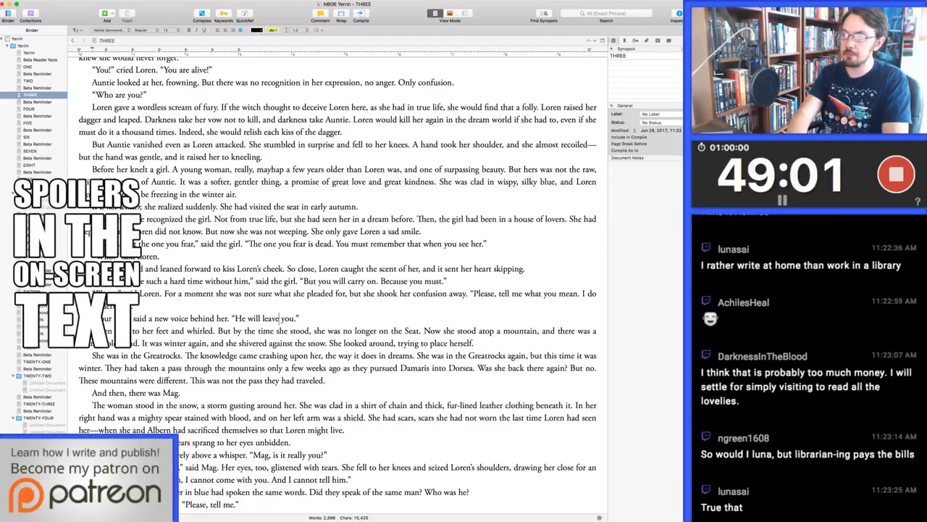
text(, you know)
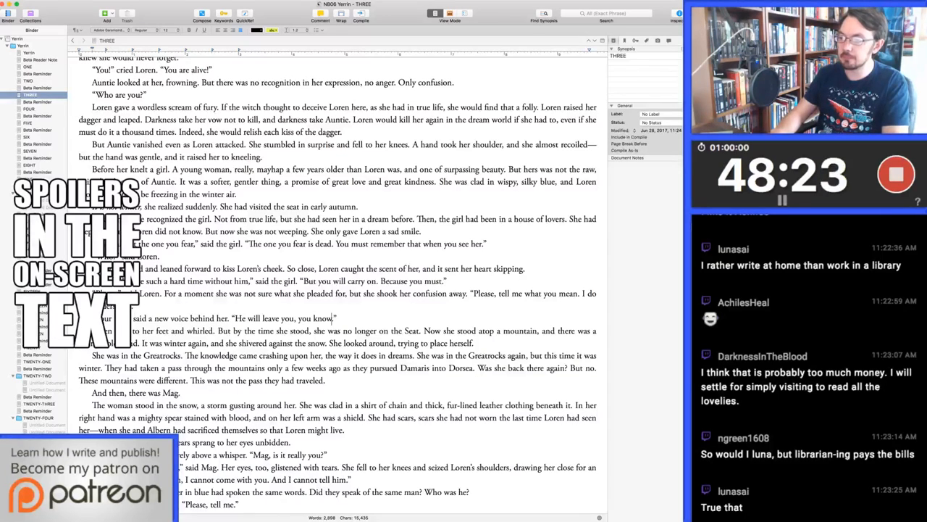
In Mag's description, replace "She had scars, scars she had not worn" with "She looked sad"
drag(369, 418, 345, 430)
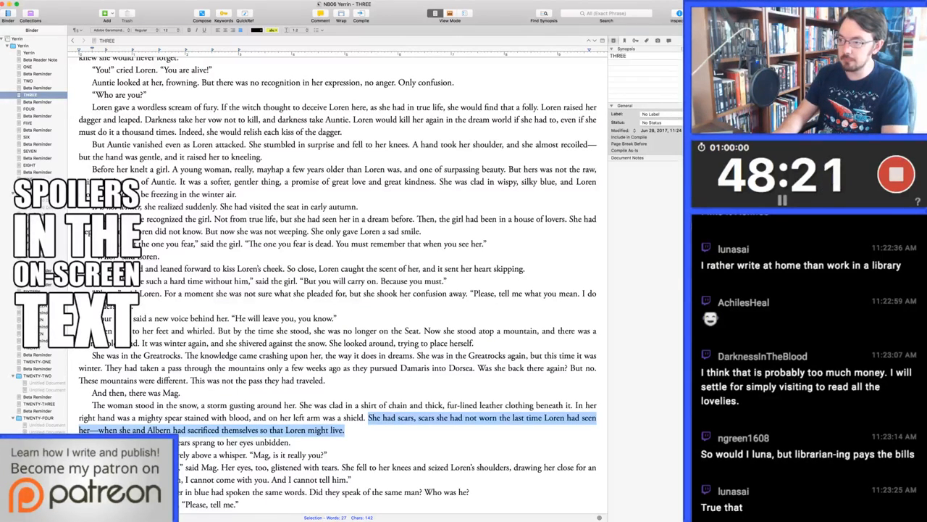
key(Left)
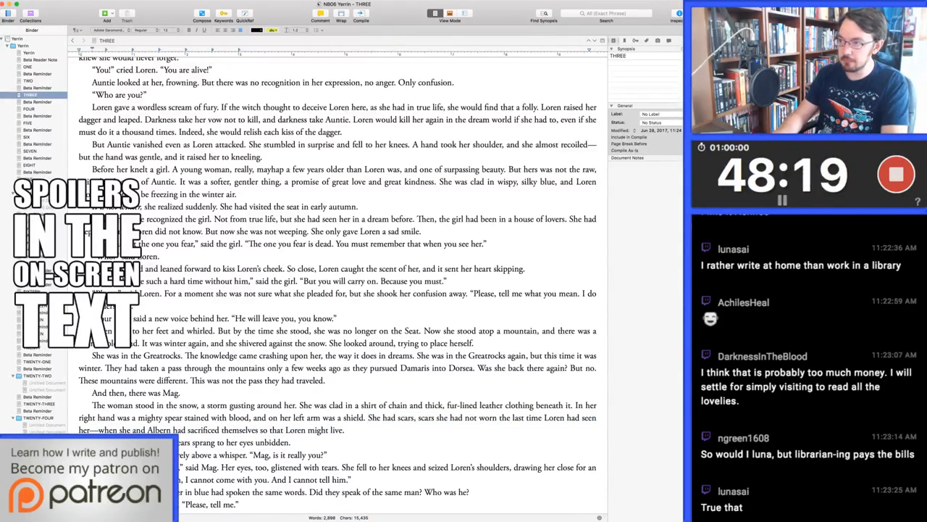
key(super+shift+Right)
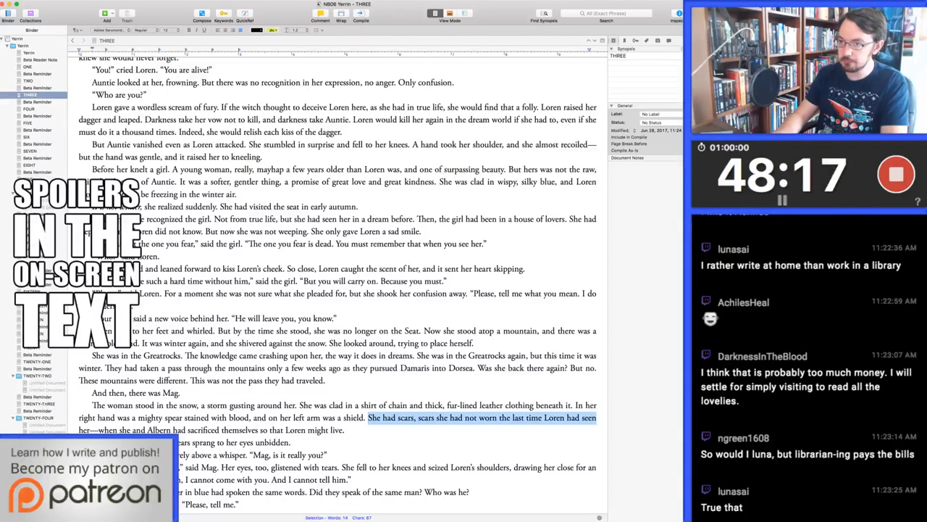
key(alt+shift+Right)
key(super+shift+Right)
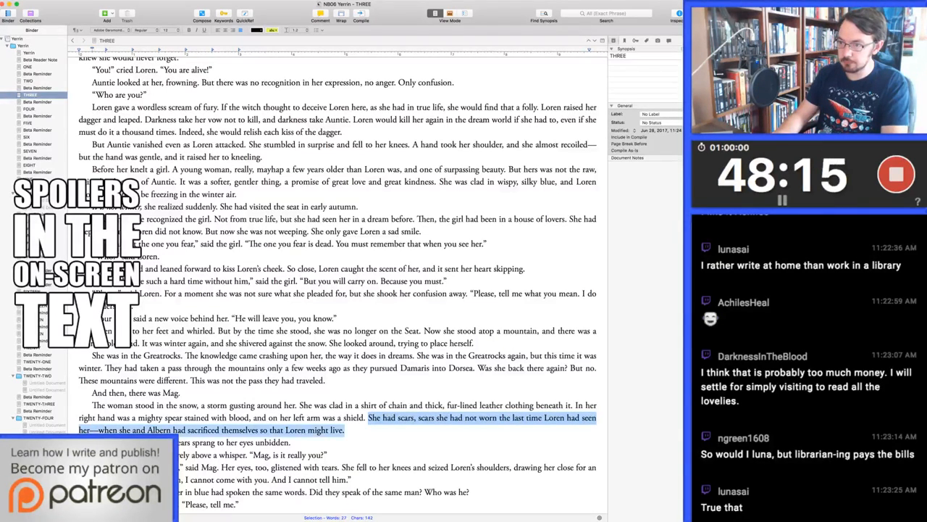
key(alt+shift+Left)
key(alt+shift+Left)
key(super+Left)
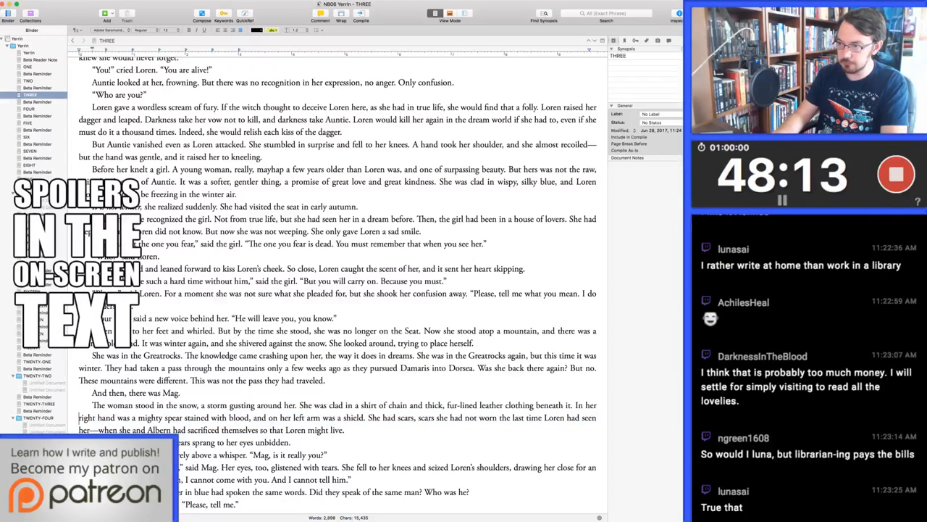
key(alt+Right)
key(alt+Right)
key(alt+Right)
key(alt+Right)
key(alt+Right)
key(alt+Right)
key(alt+Right)
key(alt+Right)
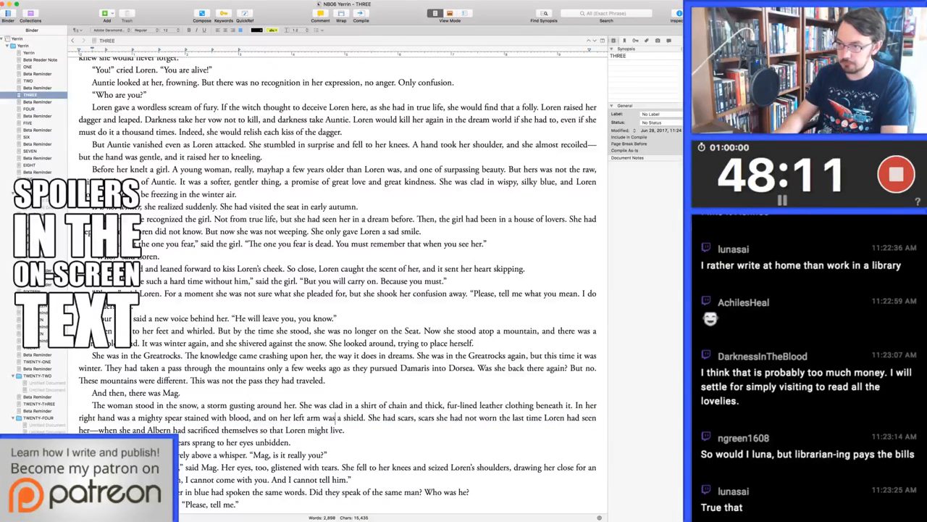
key(alt+Left)
key(shift+super+Right)
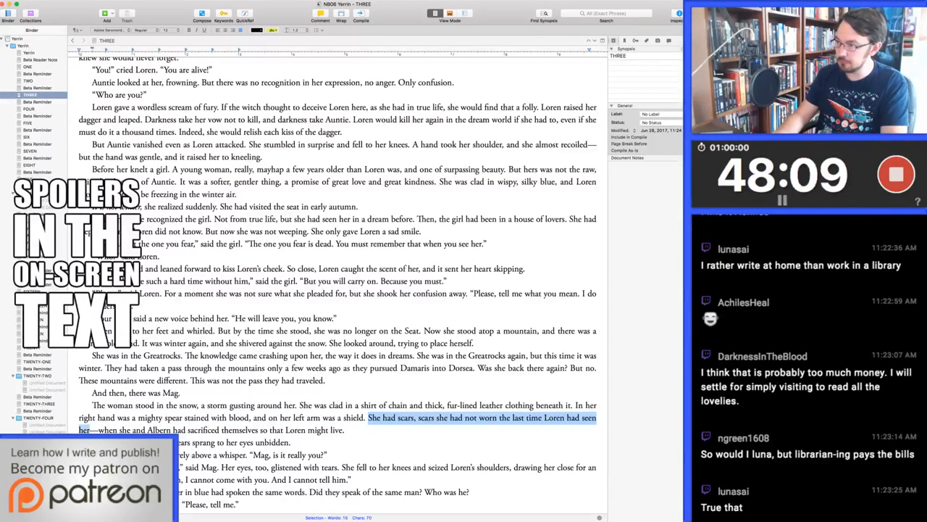
key(shift+alt+Left)
key(shift+alt+Left)
key(shift+alt+Left)
key(shift+alt+Left)
key(shift+alt+Left)
key(shift+alt+Left)
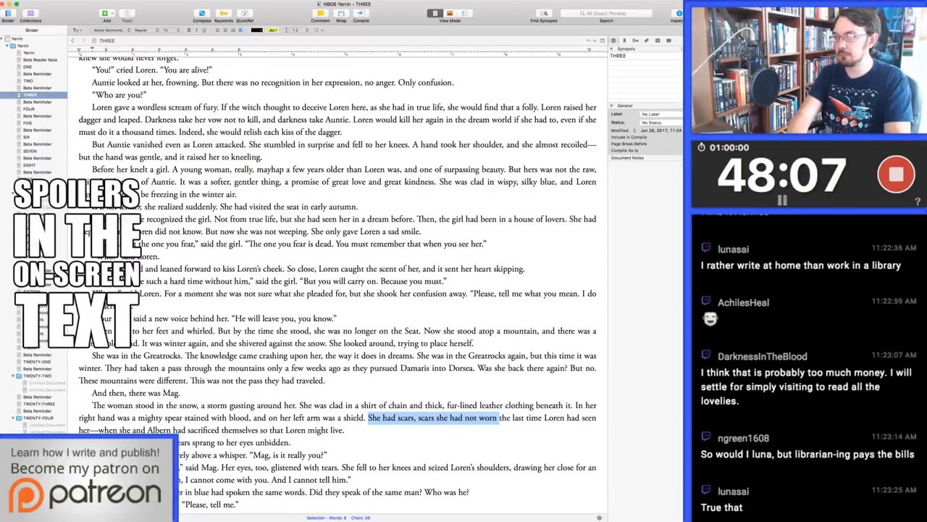
text(She looked )
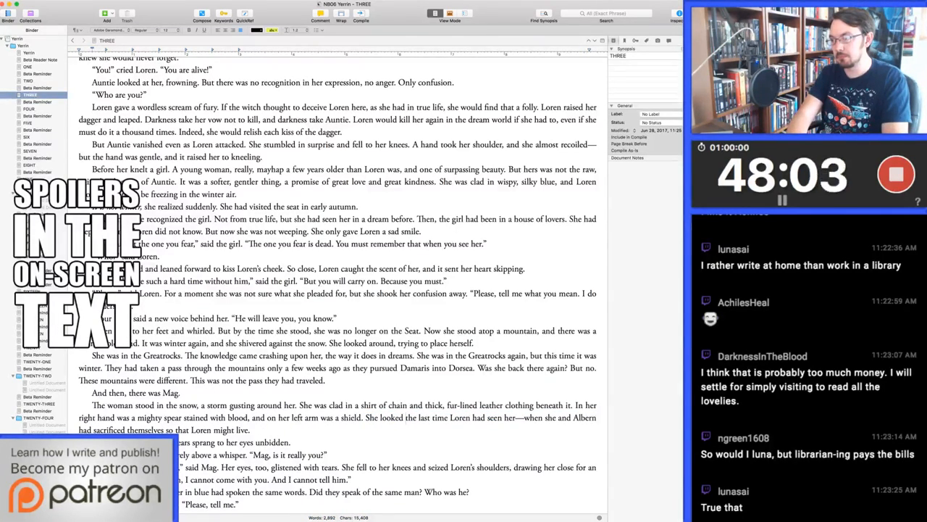
text(sadd)
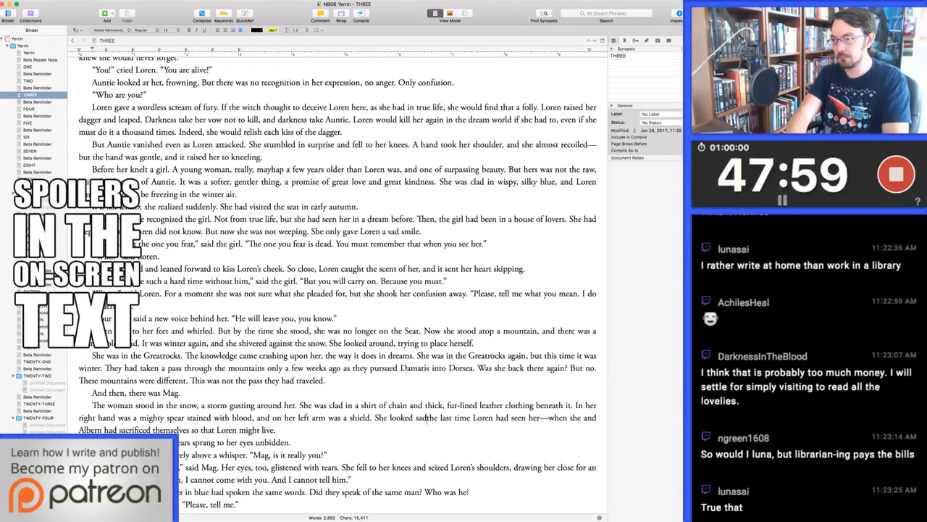
Replace "She looked sad" in Mag's description with "Her eyes were mournful,"
key(alt+BackSpace)
key(alt+BackSpace)
key(alt+BackSpace)
text(Her eyes were mou)
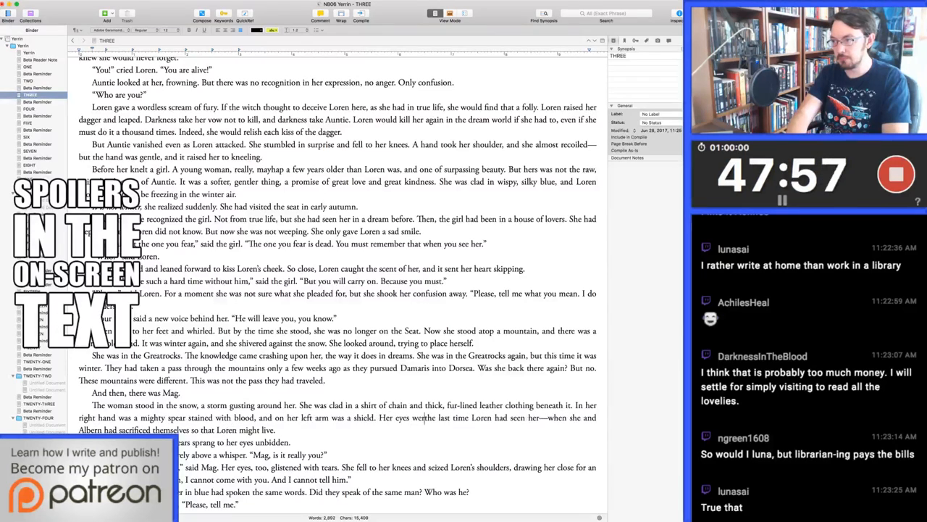
text(rnful,)
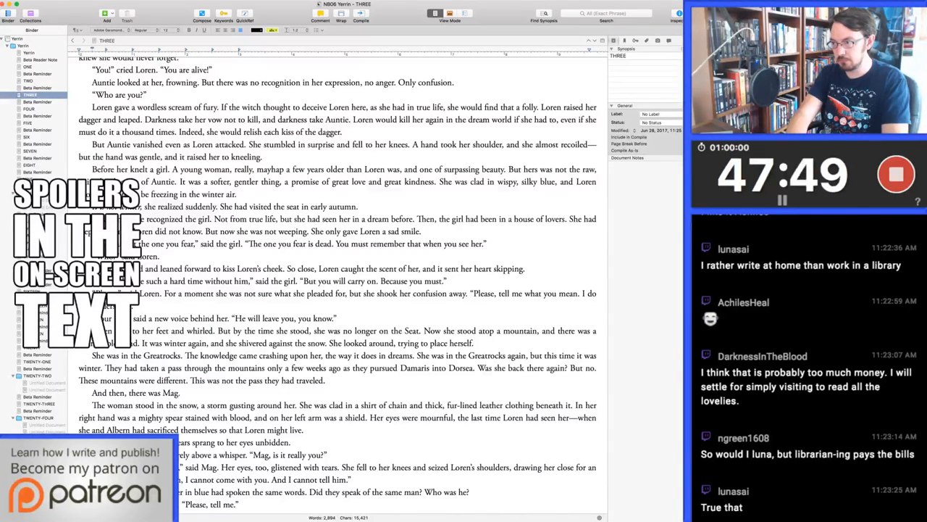
Continue the sentence about Mag's mournful eyes with "and her shoulders sagged in a way they had not" before "the last time"
text(and her)
text( shoulders sag)
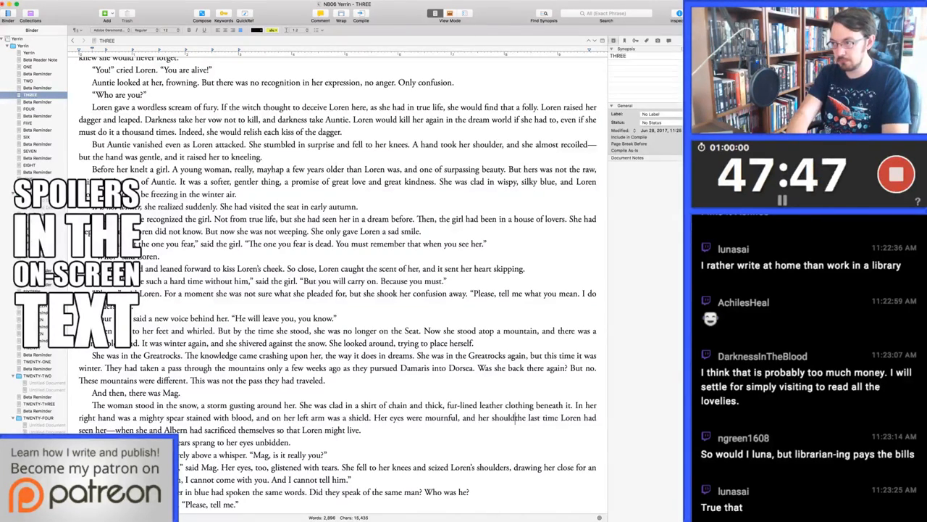
text(ged )
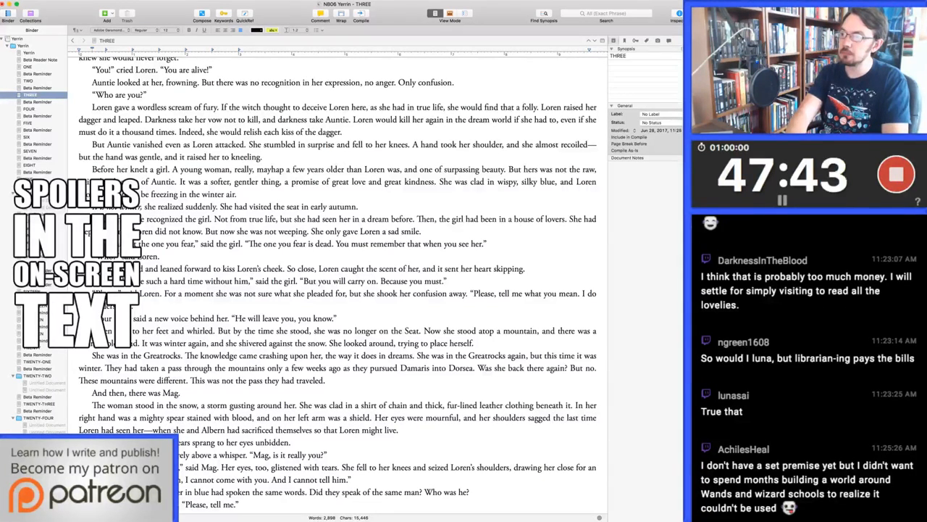
text(in a way they had not)
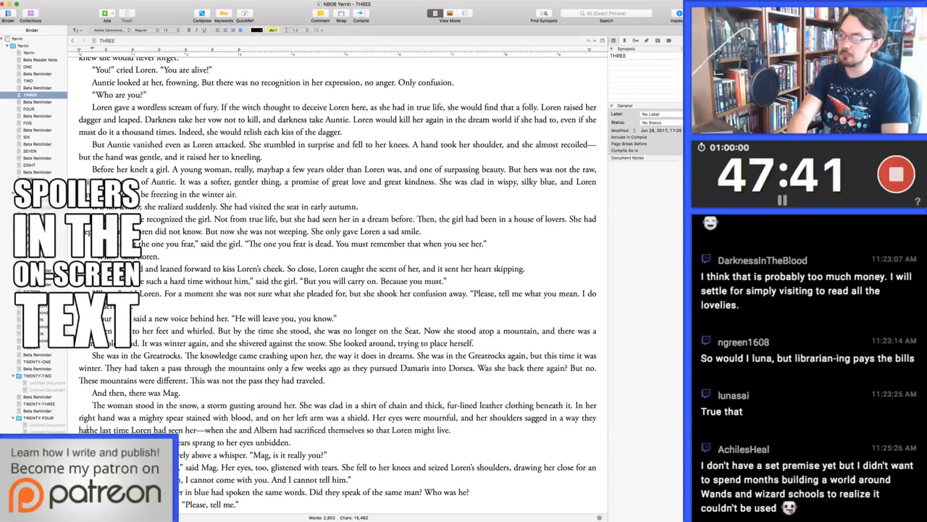
In Mag's description, replace "shoulders sagged in a way they had not" with "back was more stooped than"
key(BackSpace)
key(BackSpace)
key(BackSpace)
key(BackSpace)
key(BackSpace)
key(BackSpace)
key(BackSpace)
key(BackSpace)
key(BackSpace)
key(BackSpace)
key(BackSpace)
key(BackSpace)
key(BackSpace)
key(BackSpace)
key(BackSpace)
key(BackSpace)
key(BackSpace)
key(BackSpace)
key(BackSpace)
key(BackSpace)
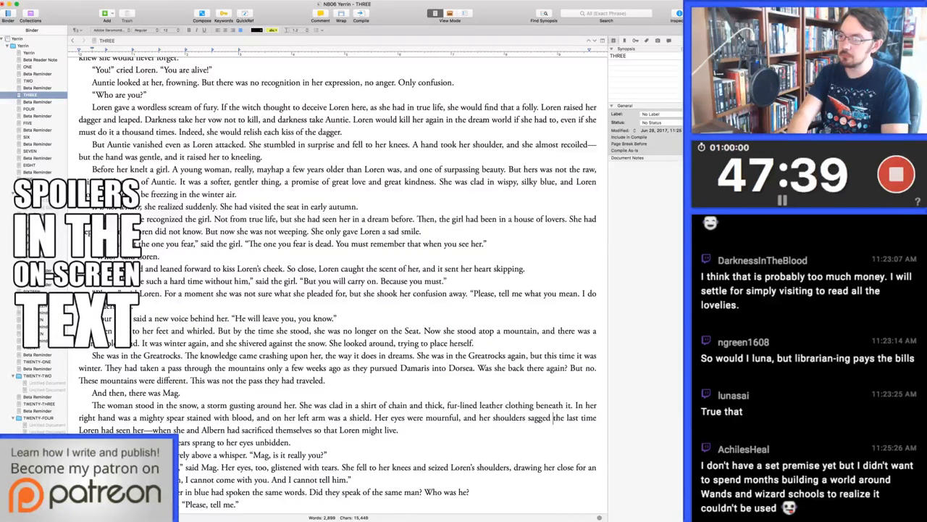
key(BackSpace)
key(BackSpace)
key(BackSpace)
key(BackSpace)
key(BackSpace)
key(BackSpace)
key(BackSpace)
key(BackSpace)
key(BackSpace)
key(BackSpace)
key(BackSpace)
key(BackSpace)
key(BackSpace)
key(BackSpace)
key(BackSpace)
key(BackSpace)
key(BackSpace)
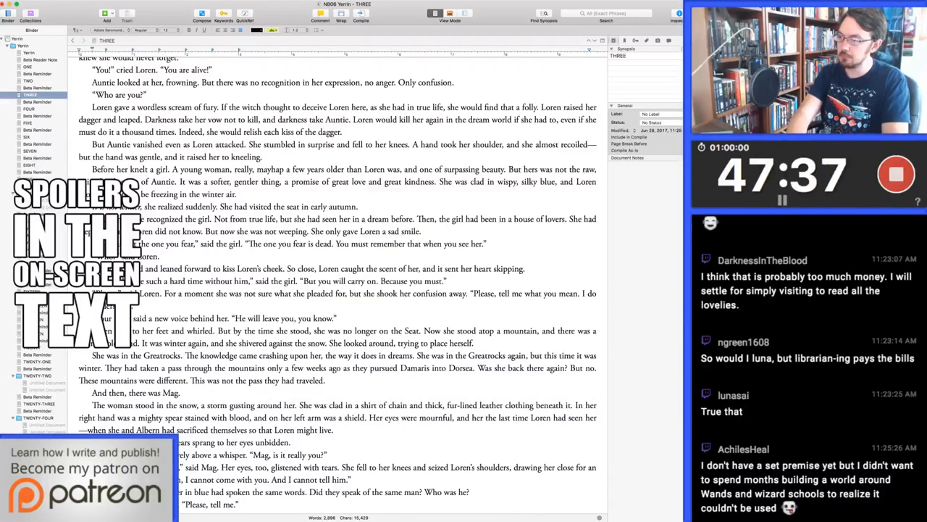
text(back was more stooped than)
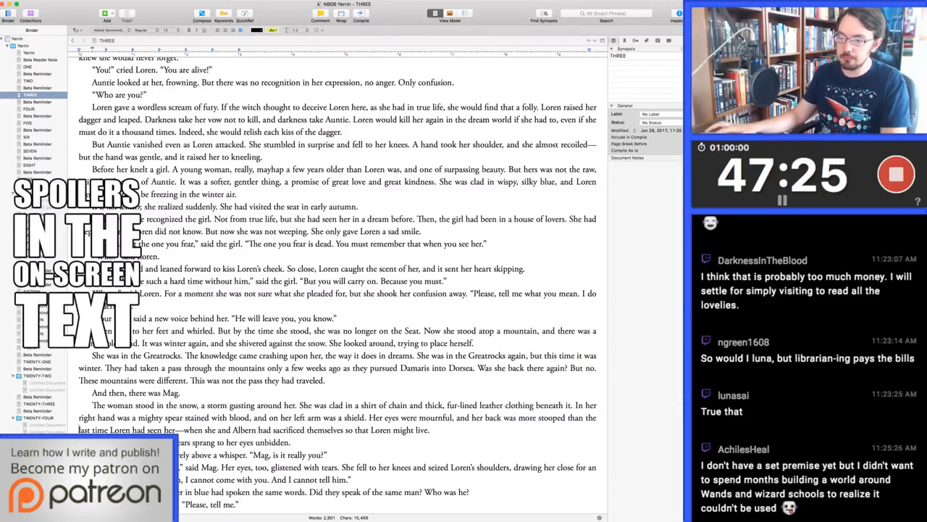
Split the sentence "What was a smithy doing in the mountains?" off into its own paragraph
scroll(337, 283, down, 3)
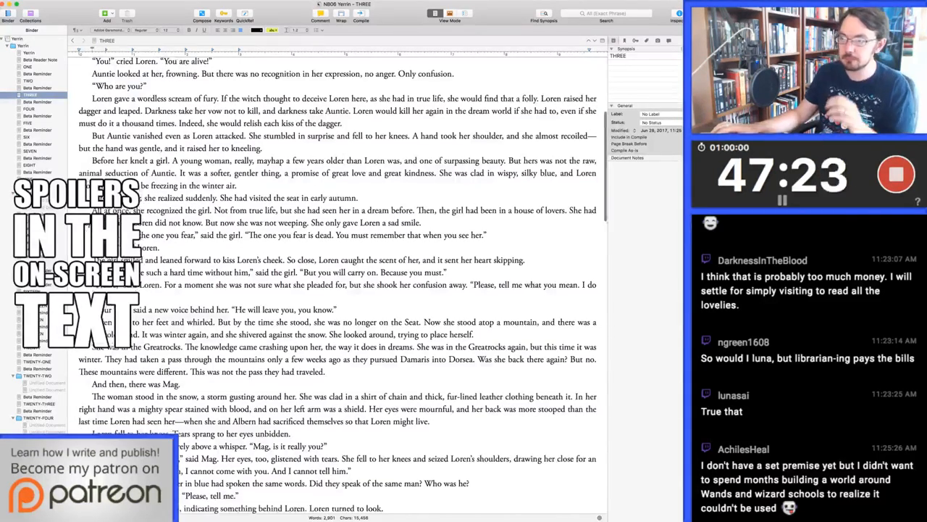
scroll(338, 282, down, 1)
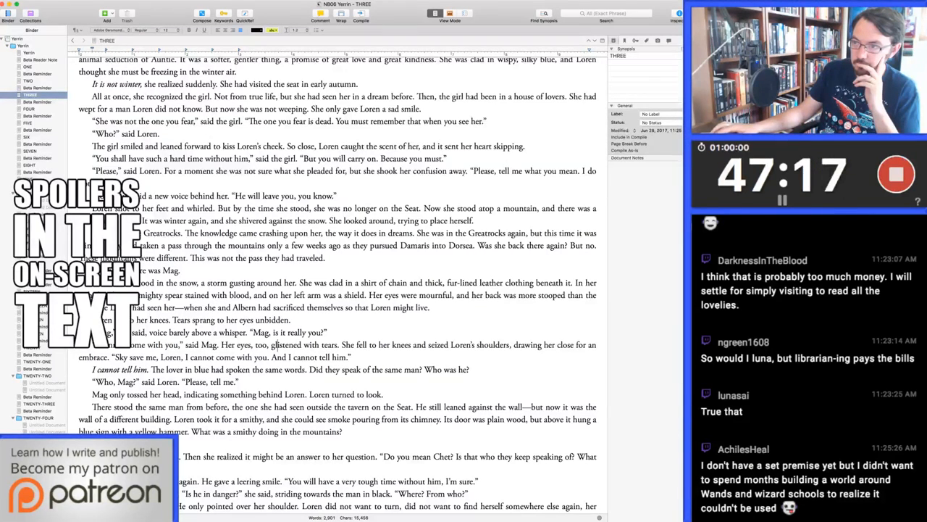
scroll(337, 283, down, 1)
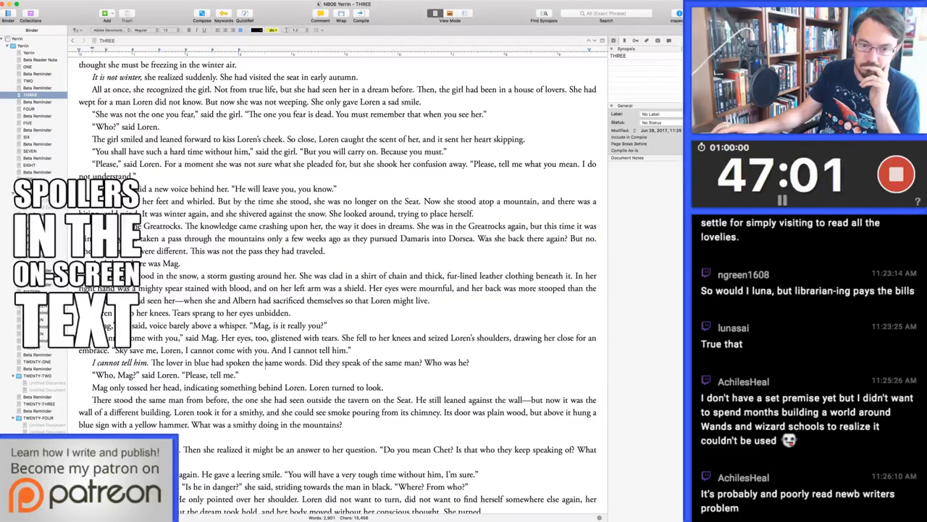
scroll(337, 286, down, 1)
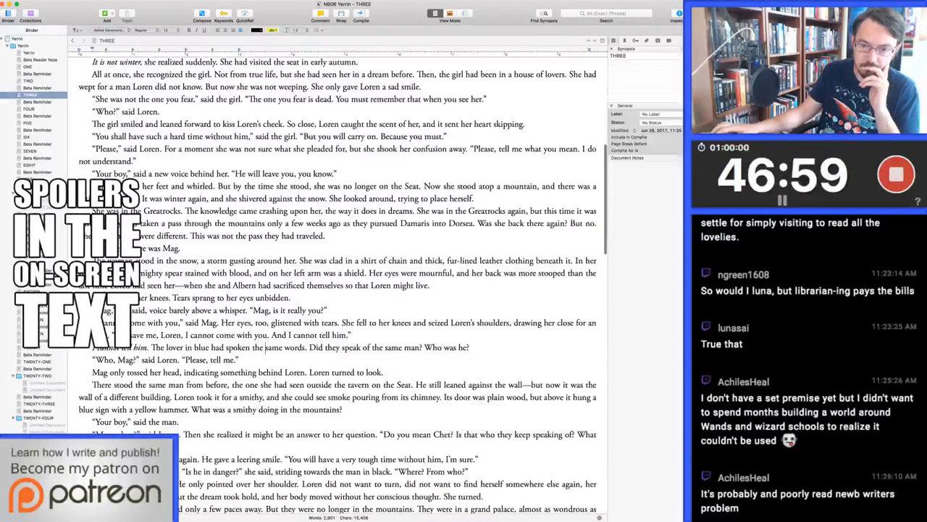
scroll(343, 286, down, 1)
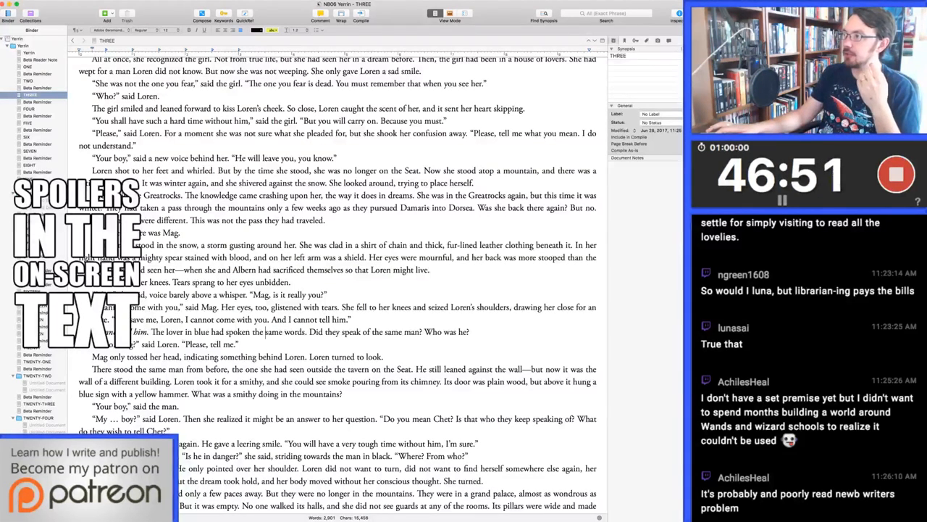
key(super+Tab)
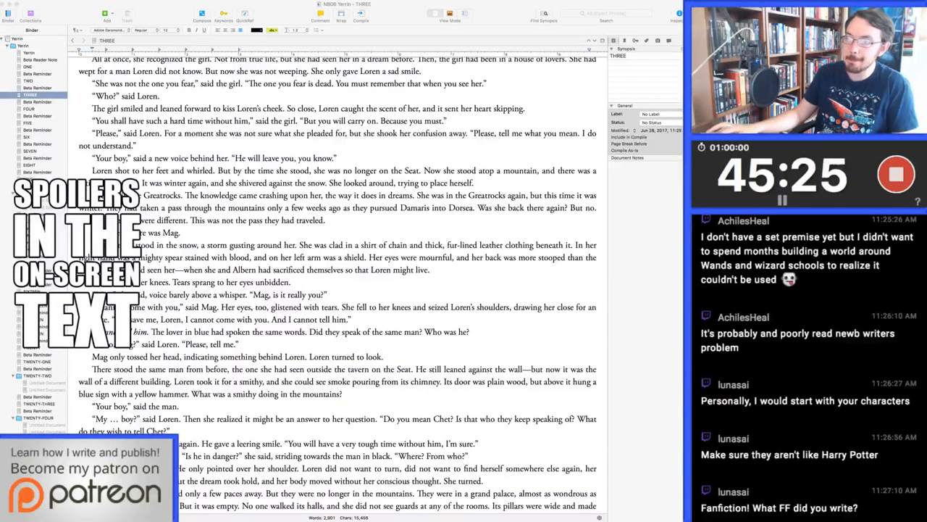
click(265, 332)
scroll(265, 332, down, 2)
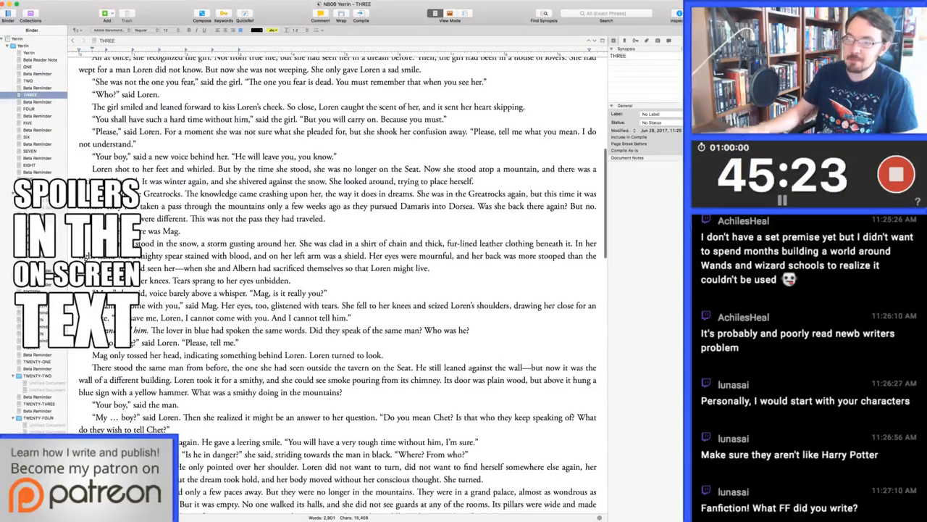
click(191, 344)
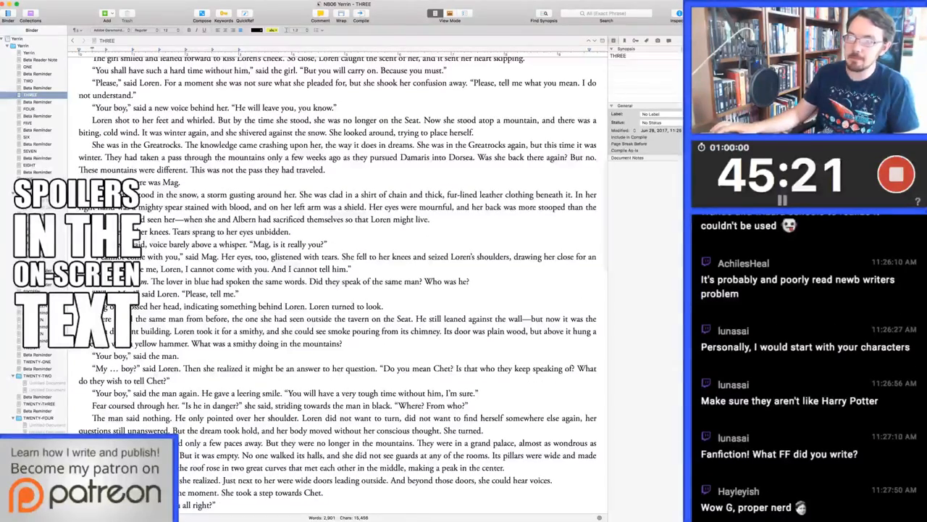
key(Return)
Replace "The man said nothing" with the spoken line "Ask him yourself" after Loren's question about danger
scroll(337, 290, down, 3)
scroll(338, 290, down, 1)
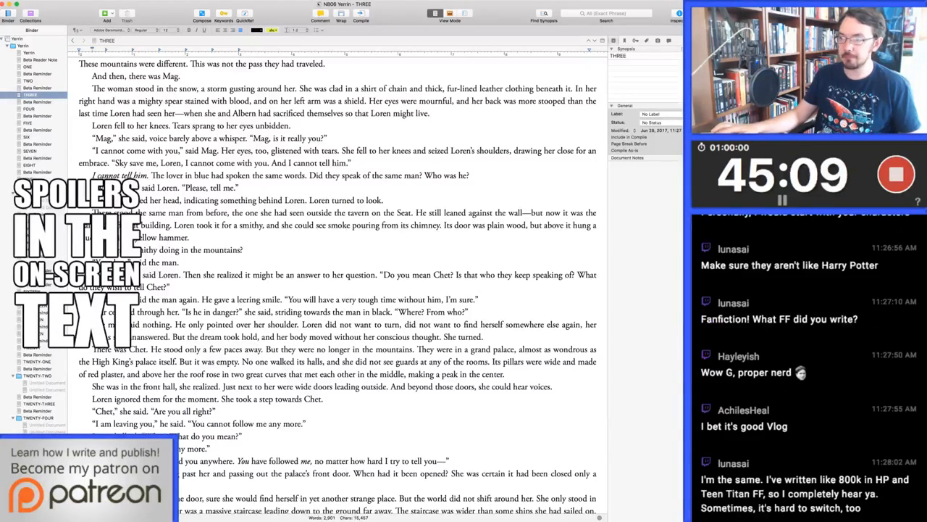
scroll(340, 290, down, 5)
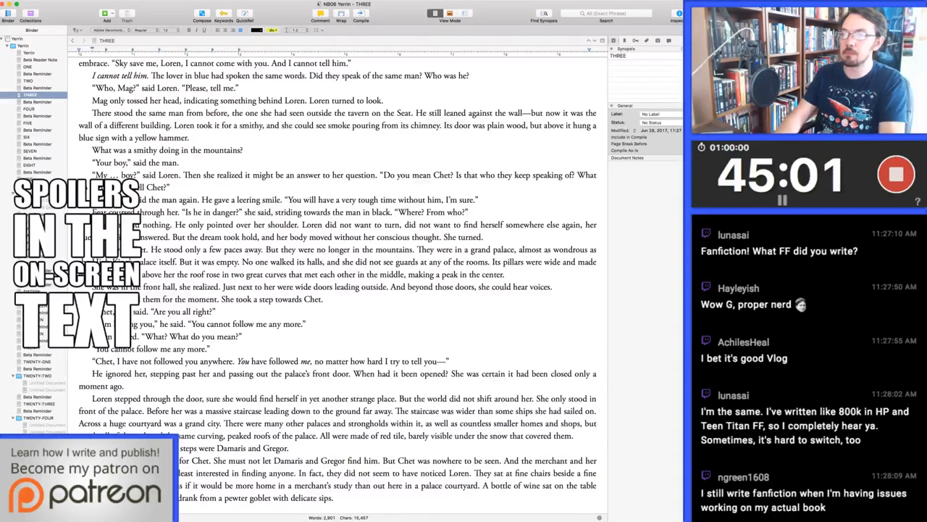
key(Right)
key(alt+shift+Right)
key(alt+shift+Right)
key(alt+shift+Right)
key(alt+shift+Right)
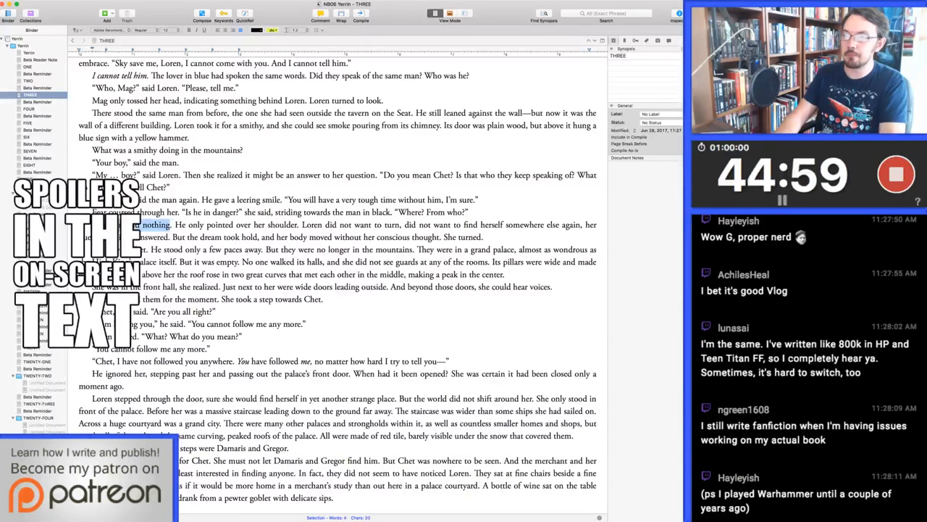
key(alt+shift+Right)
key(alt+shift+Left)
key(alt+shift+Left)
key(alt+shift+Right)
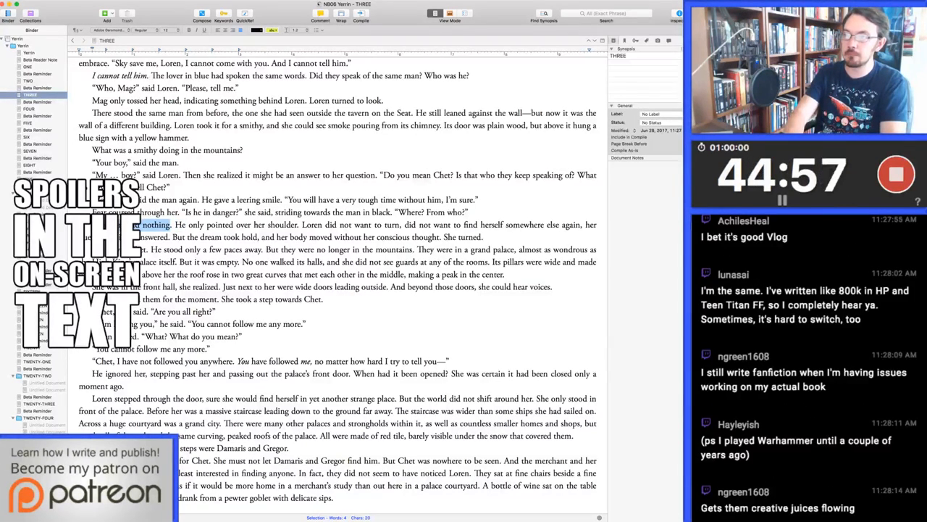
text(He did notourself)
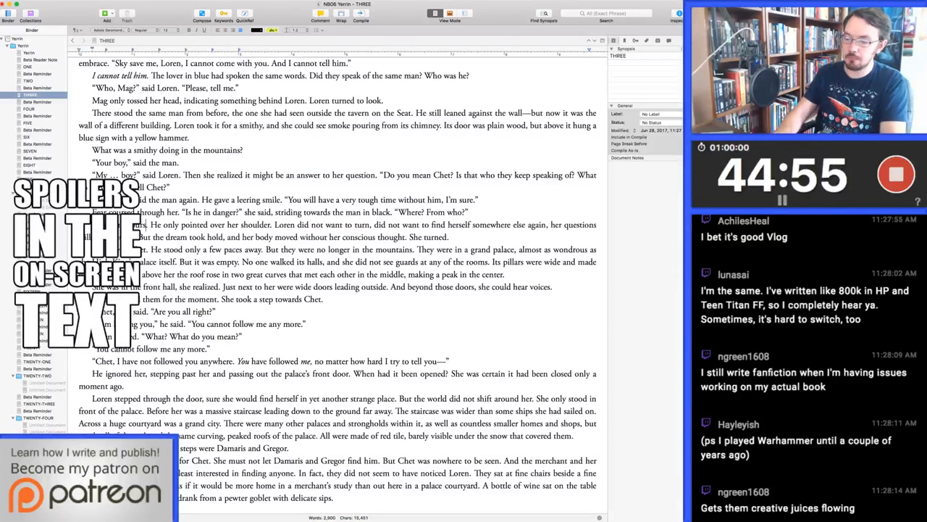
Close the quotation after "Ask him yourself." and replace "He only" with "The man" before "pointed over her shoulder"
key(Right)
text(" The man)
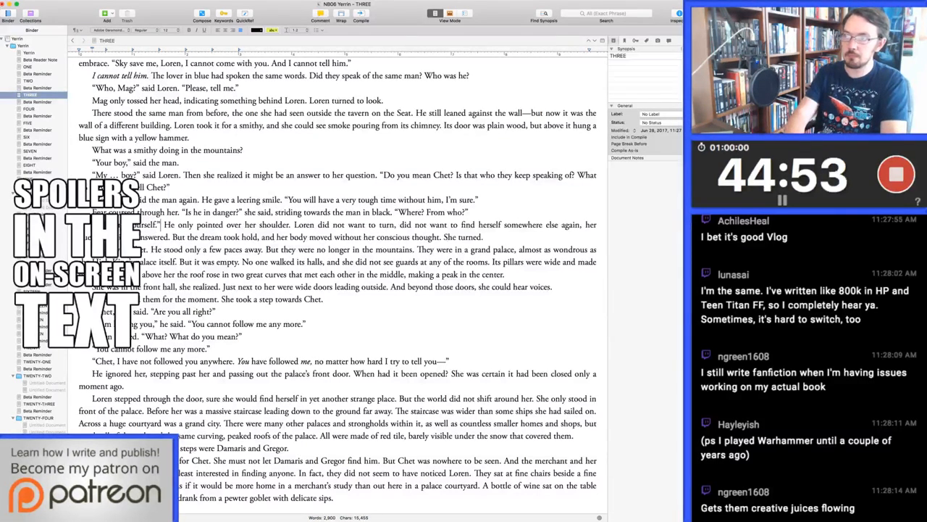
key(Delete)
key(Delete)
key(Delete)
key(Delete)
key(Delete)
key(Delete)
key(Delete)
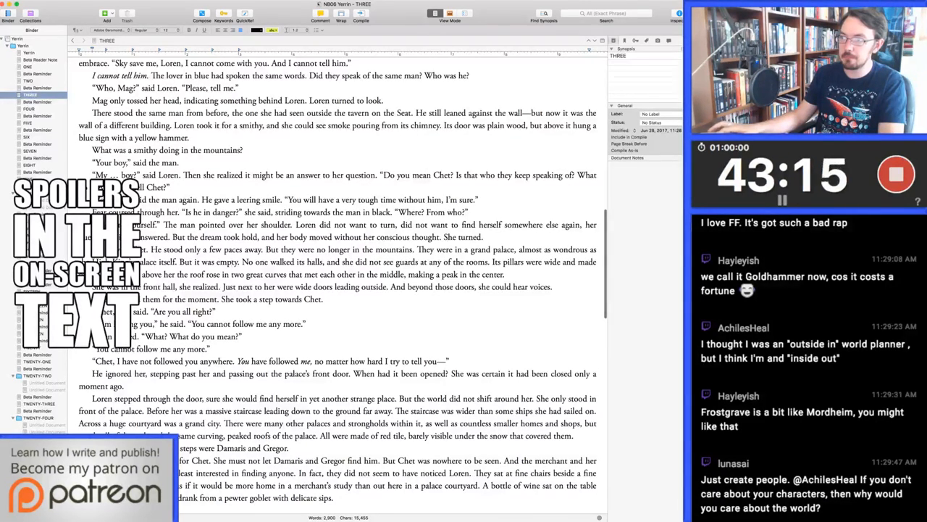
In the palace scene, change "any of the rooms" to "any of the doors" and "stepping past her" to "stepping around her"
double_click(478, 262)
text(doors)
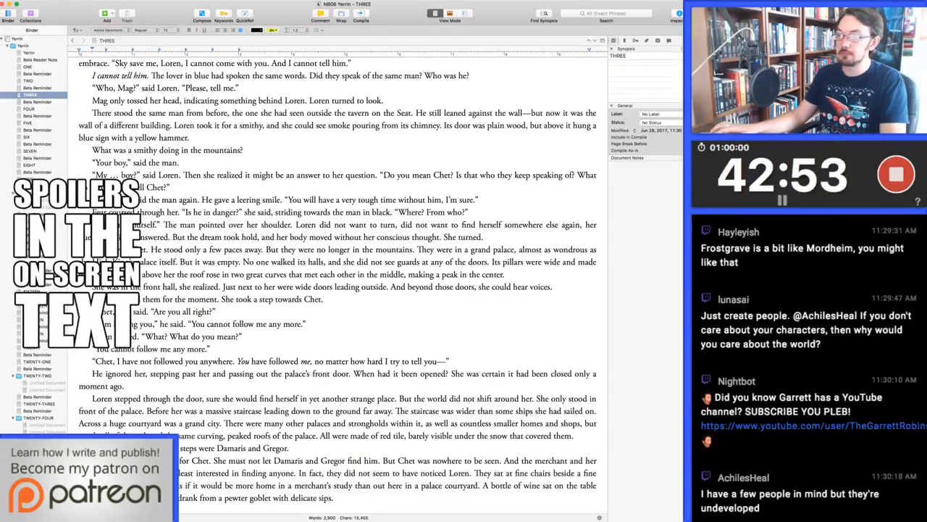
scroll(338, 282, down, 3)
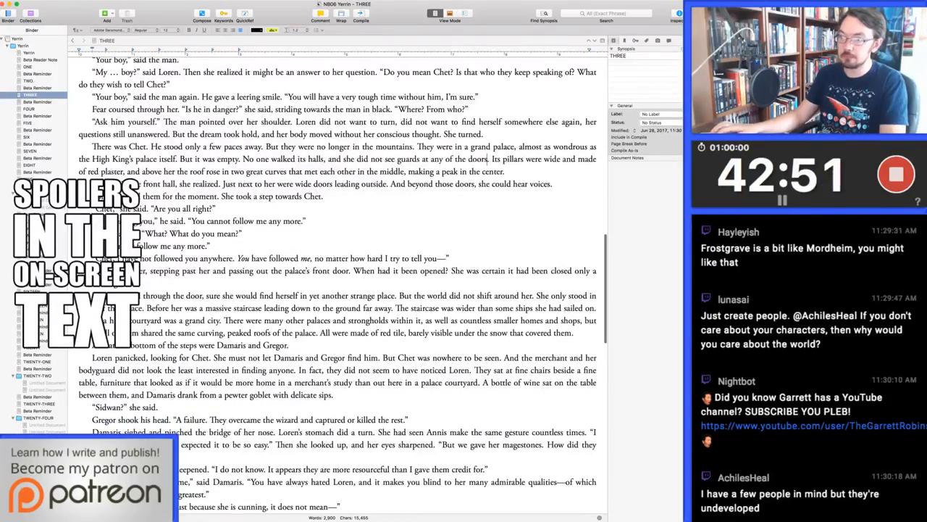
scroll(338, 283, down, 2)
scroll(338, 283, down, 1)
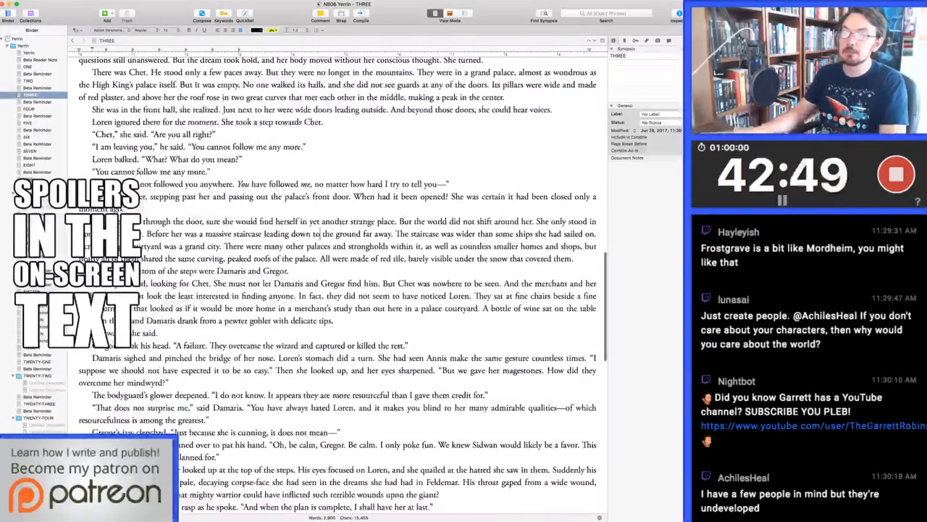
click(273, 197)
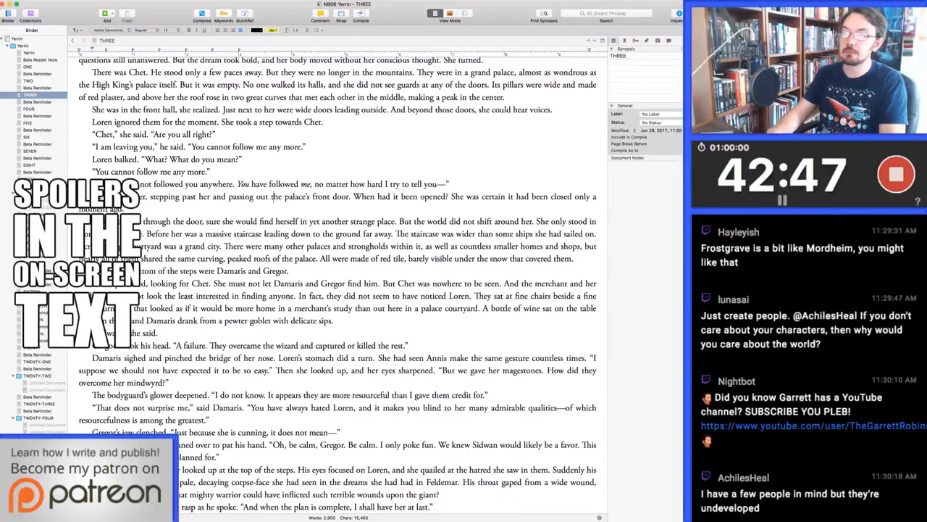
key(alt+Left)
key(alt+Left)
key(alt+Left)
key(alt+Left)
key(alt+Left)
key(alt+shift+Right)
text(around)
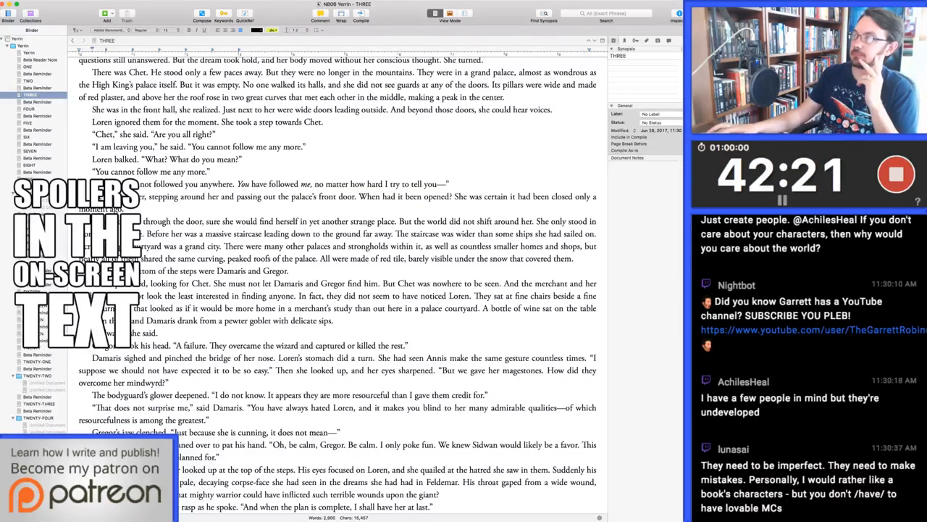
key(super+Tab)
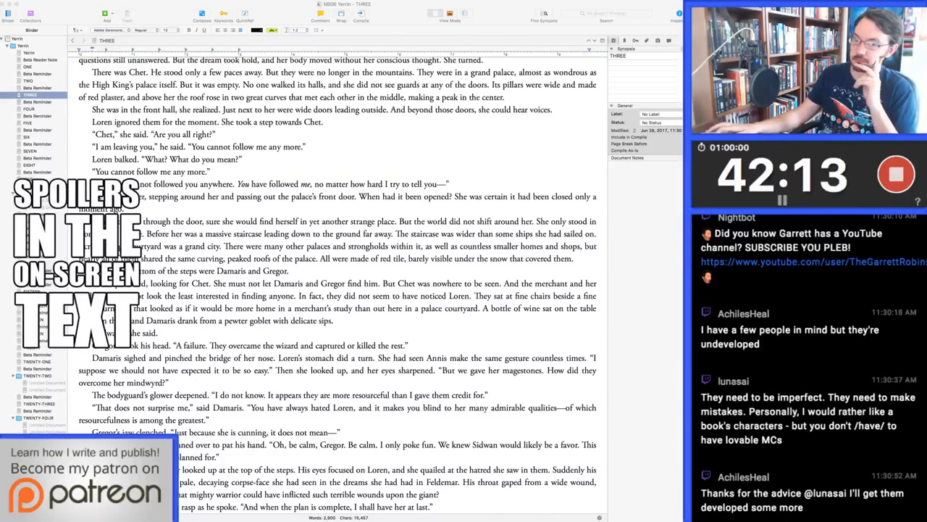
key(super+Tab)
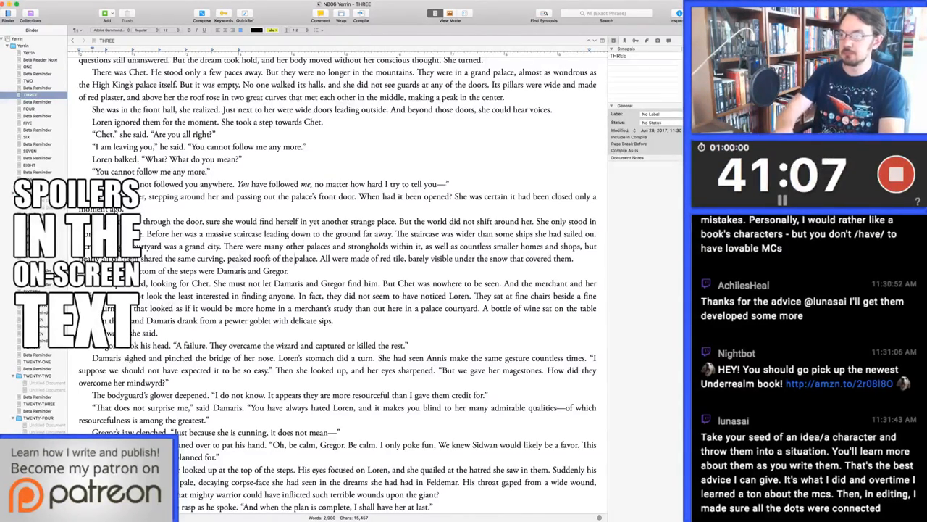
In the city description, replace "roofs of the palace" with "style of roof as the palace"
double_click(262, 258)
text(style of )
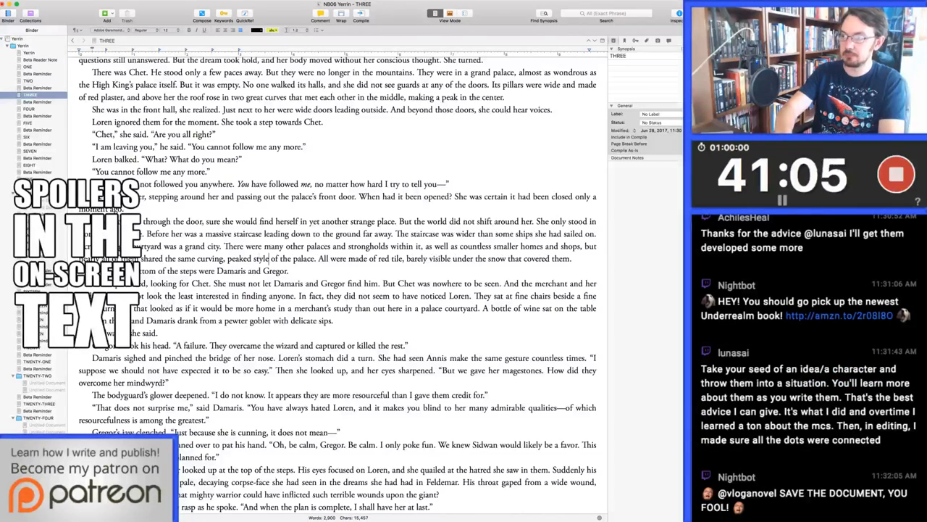
text(roof )
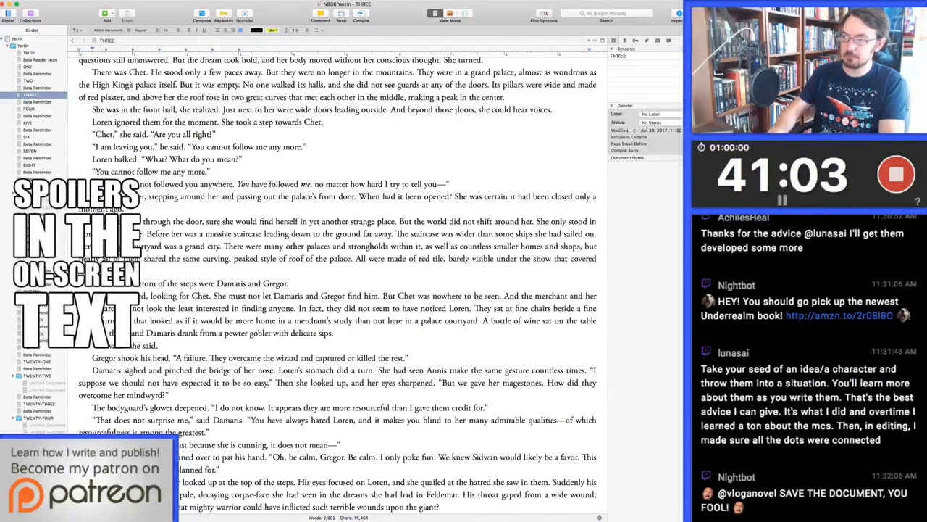
text(as)
key(Delete)
key(Delete)
key(Delete)
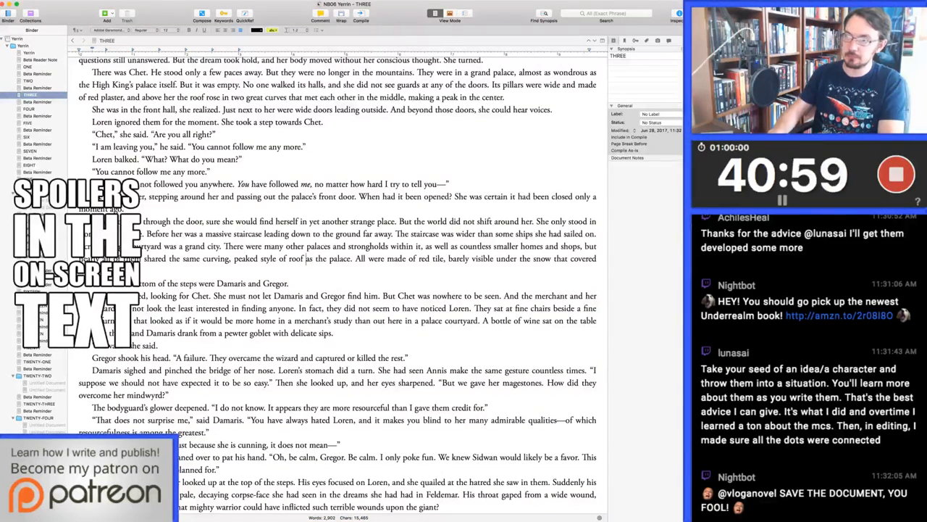
Replace "shared" with "had" before "the same curving, peaked style of roof"
click(234, 258)
double_click(155, 258)
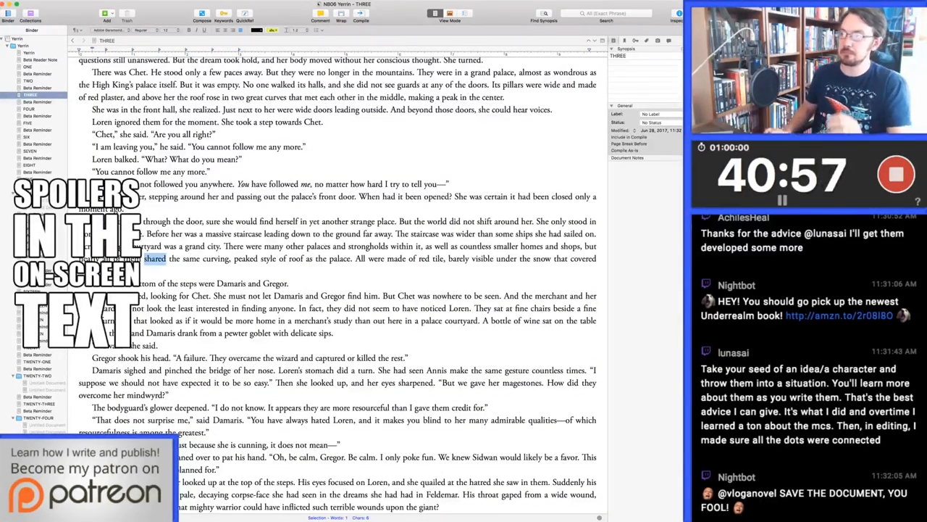
text(had)
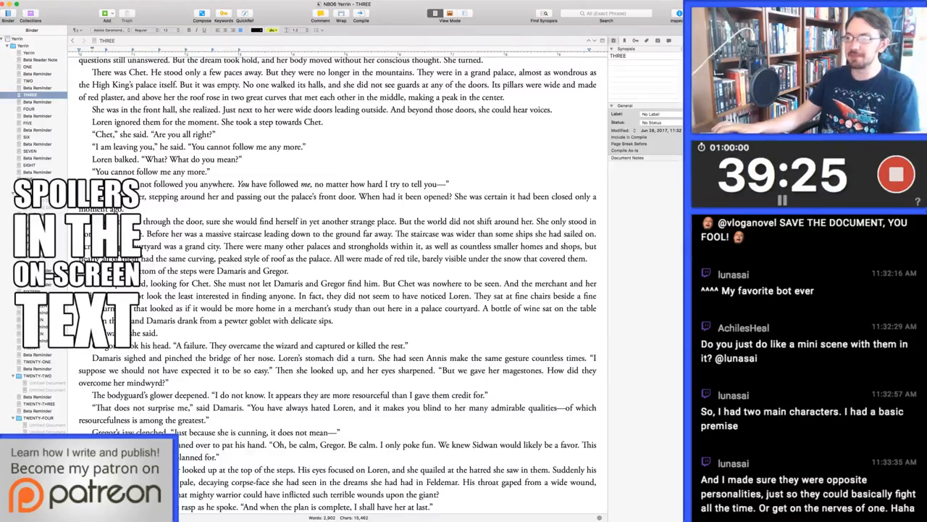
In Damaris's line about Sidwan, replace "would likely be a favor" with "might not be the end of it"
scroll(337, 282, down, 3)
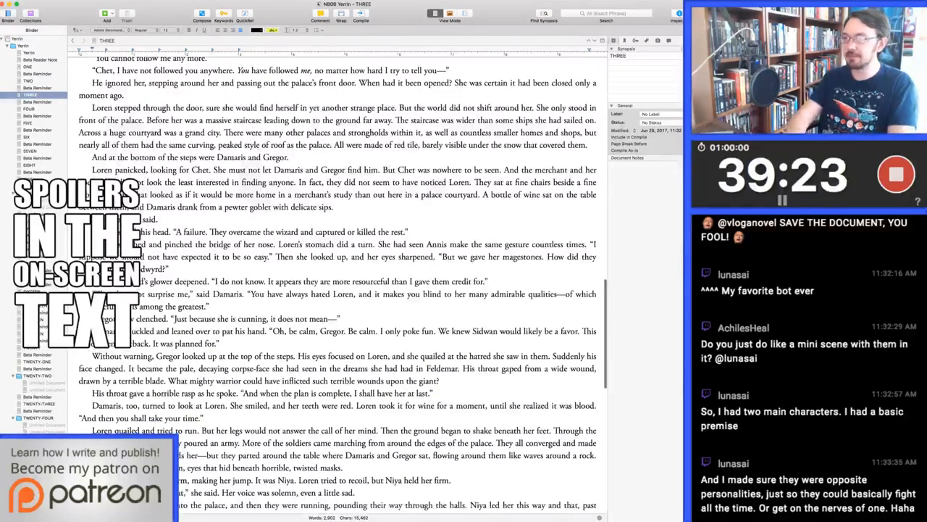
double_click(570, 332)
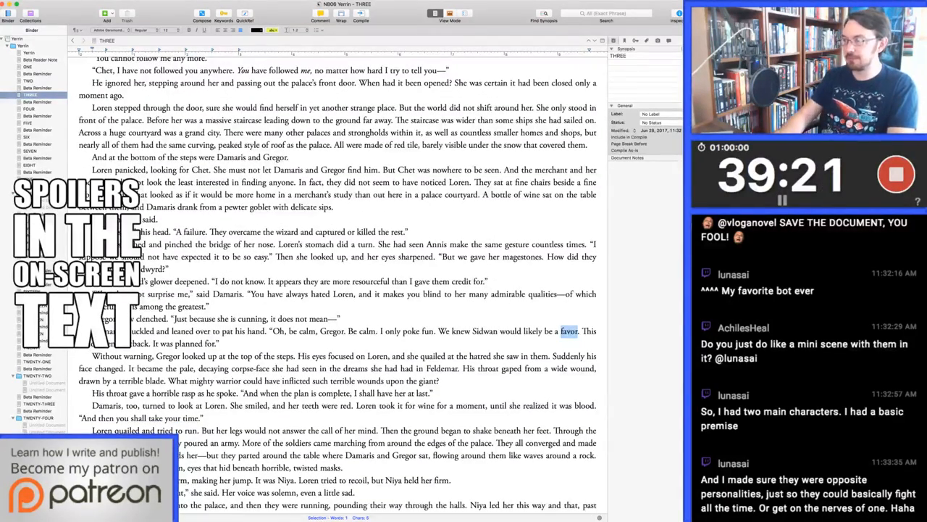
click(524, 331)
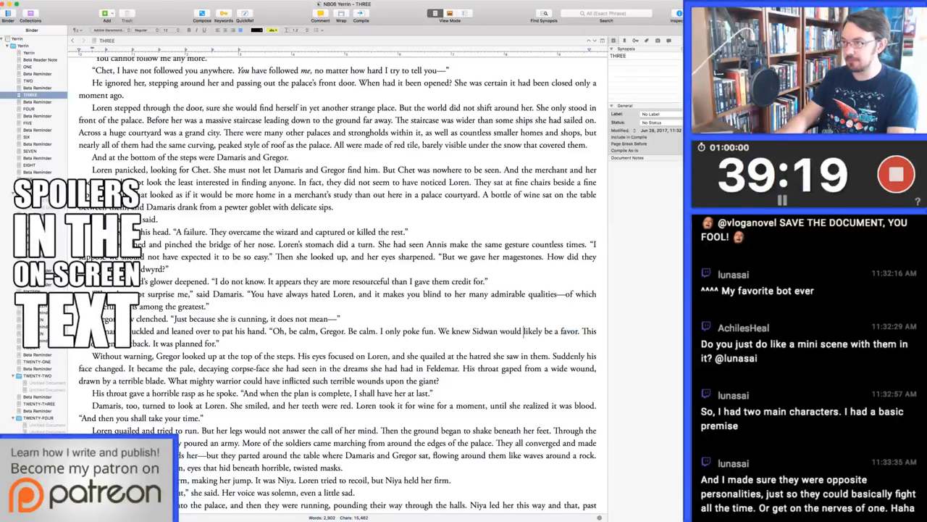
click(553, 331)
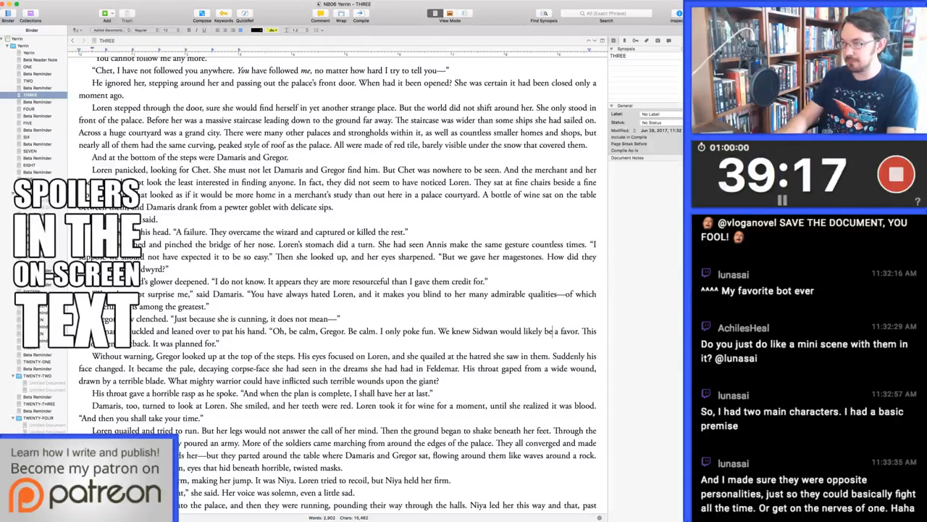
click(545, 331)
click(523, 331)
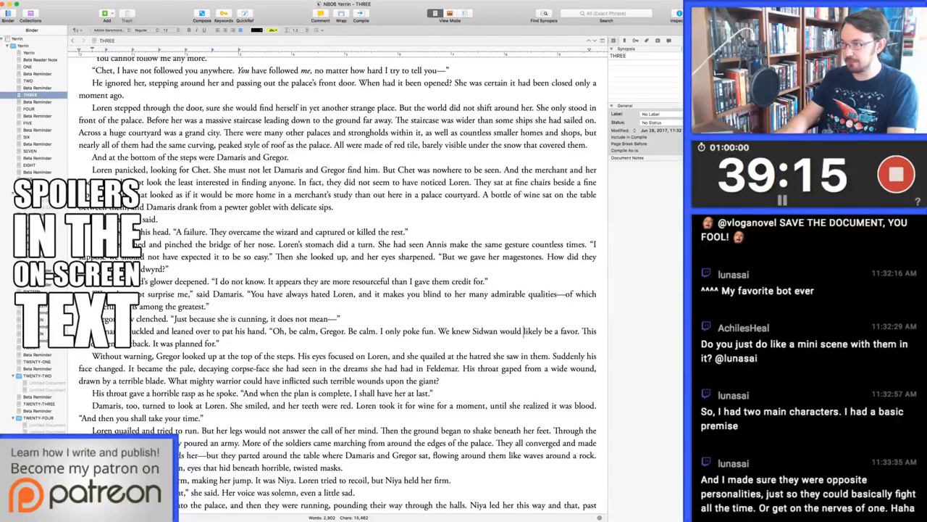
drag(499, 331, 578, 331)
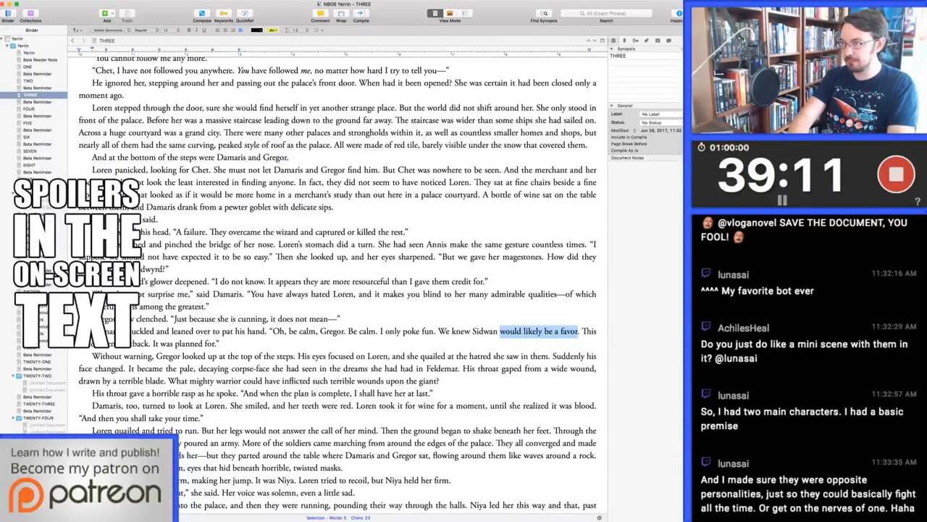
text(might not be a)
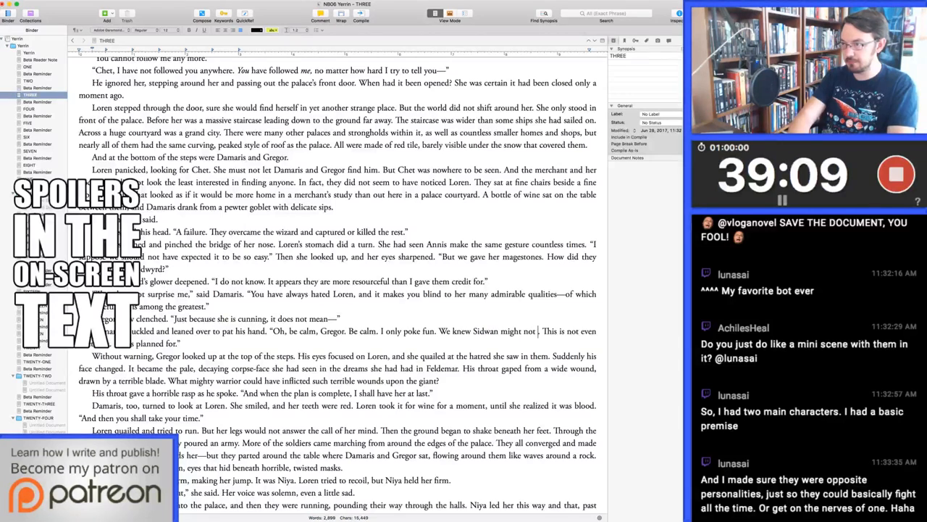
text( victory)
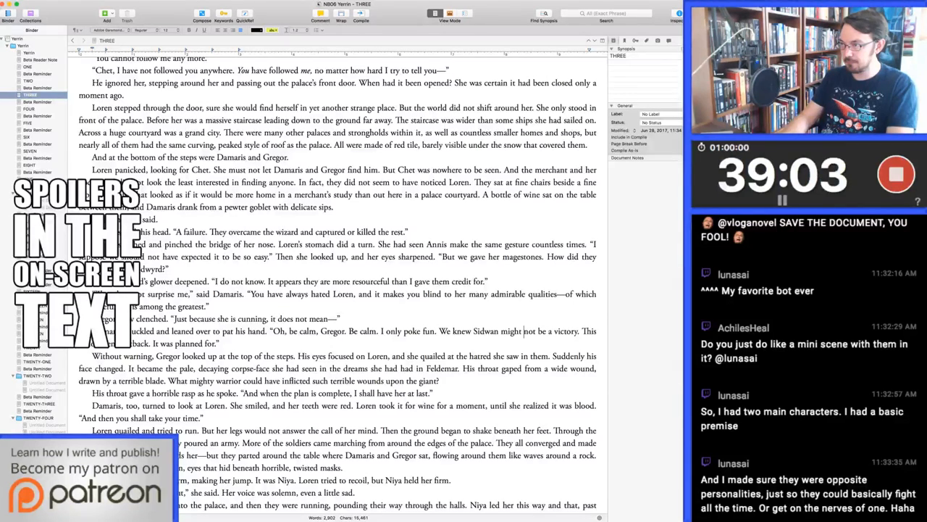
drag(546, 331, 578, 331)
text(the end of it)
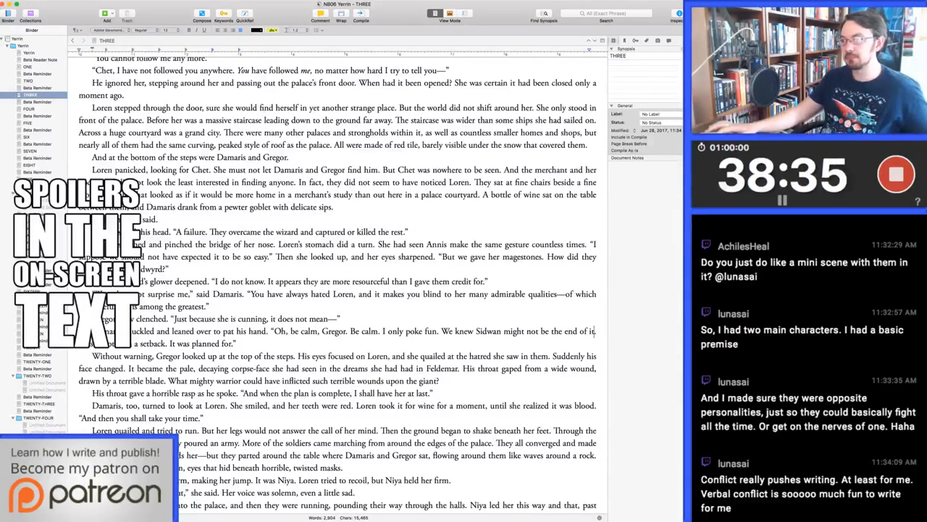
Replace the question about the mighty warrior with "Loren shuddered to think of a warrior who could wound the giant so deeply."
scroll(594, 331, down, 3)
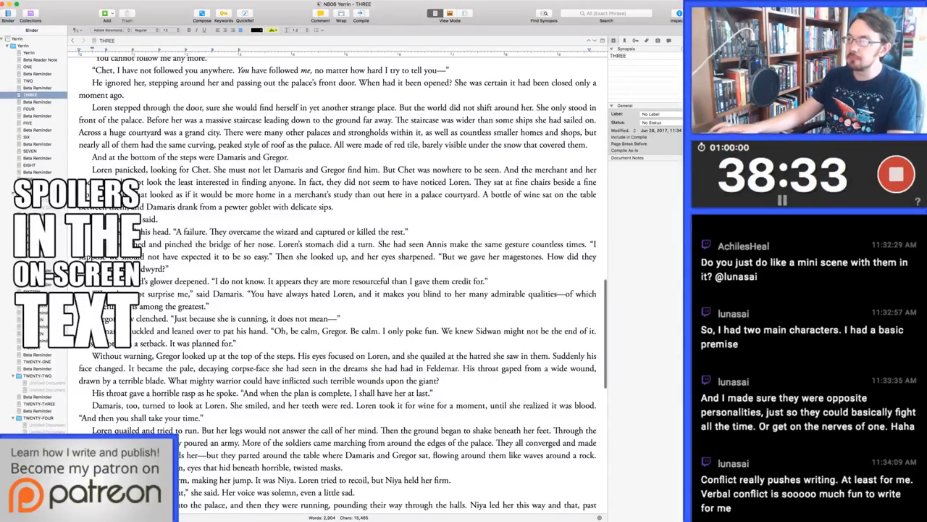
scroll(434, 273, down, 1)
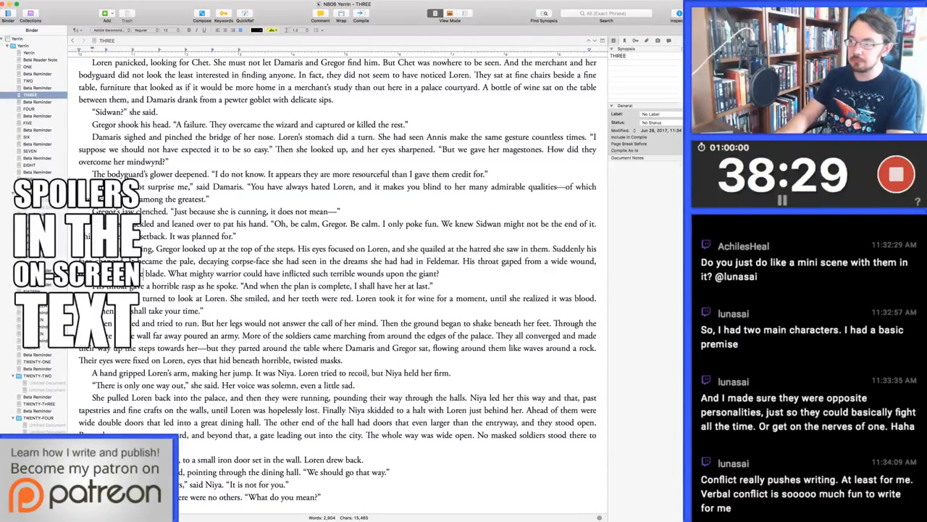
key(super+shift+Right)
key(alt+shift+Left)
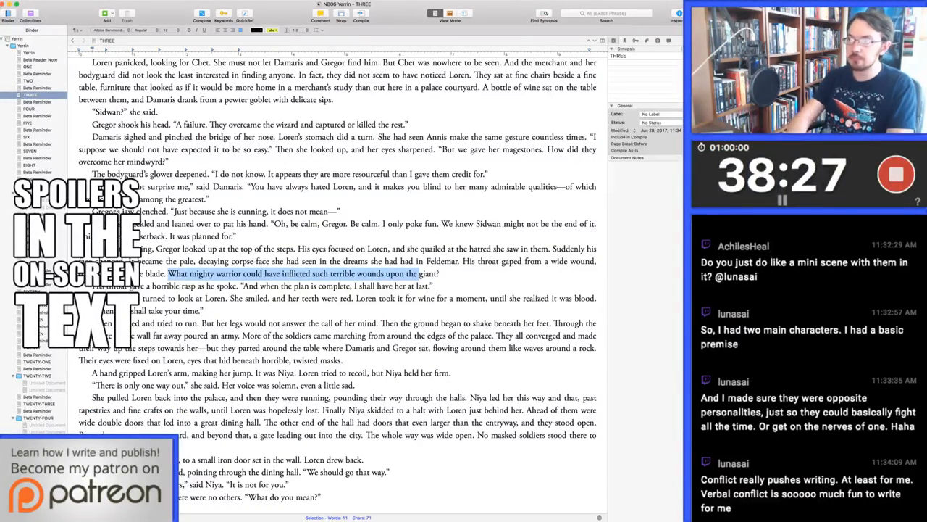
key(alt+shift+Left)
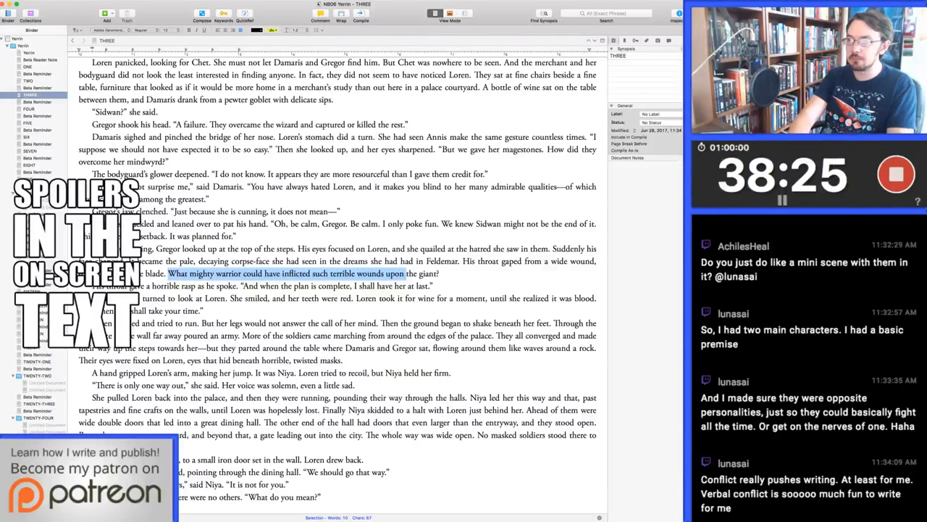
text(Loren shuddered to think )
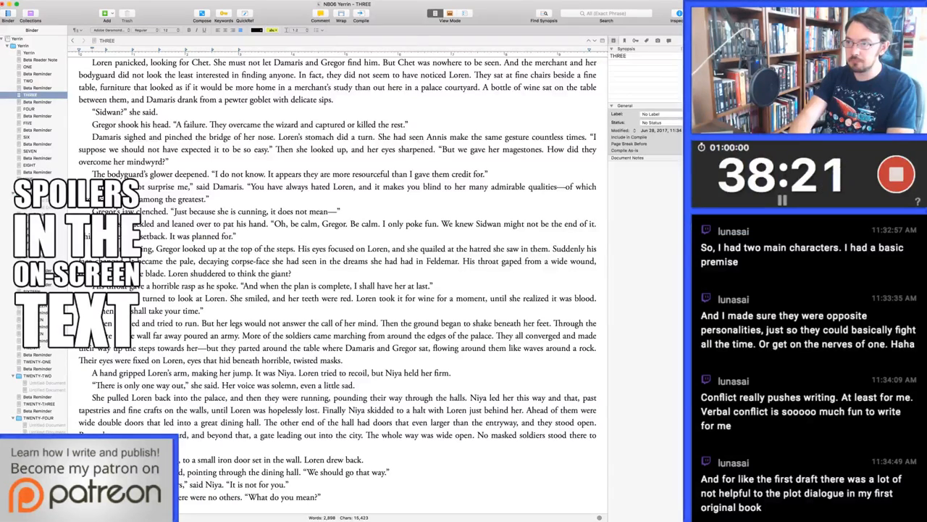
text(of a warrior who coul)
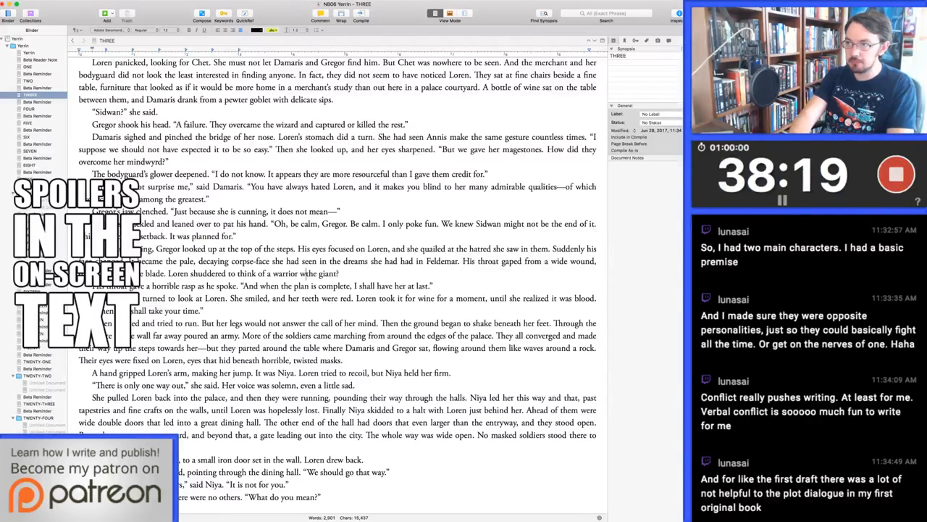
text(d wound)
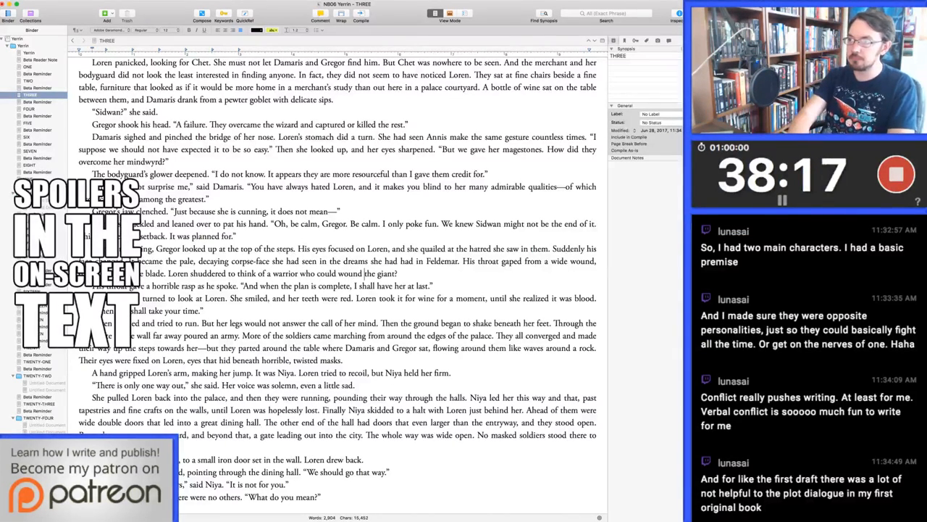
key(super+Right)
key(BackSpace)
text(so deeply.)
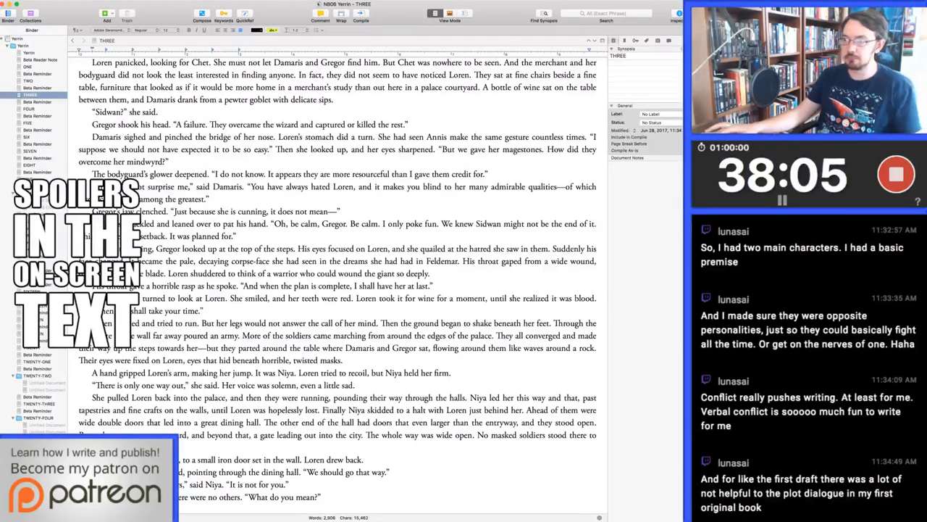
Reword Damaris's reply to Gregor as "And you shall take your time with her."
click(121, 310)
key(BackSpace)
key(BackSpace)
key(BackSpace)
key(BackSpace)
key(BackSpace)
key(BackSpace)
text(Y)
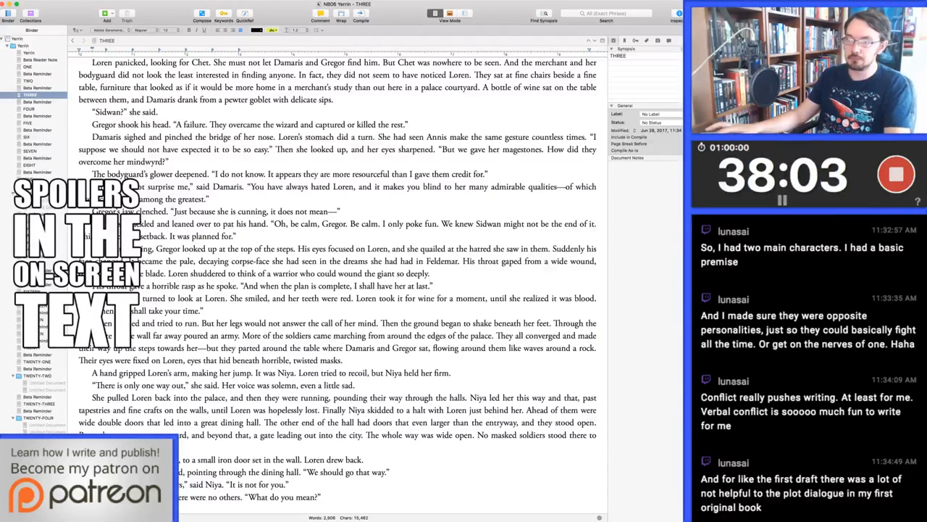
click(181, 311)
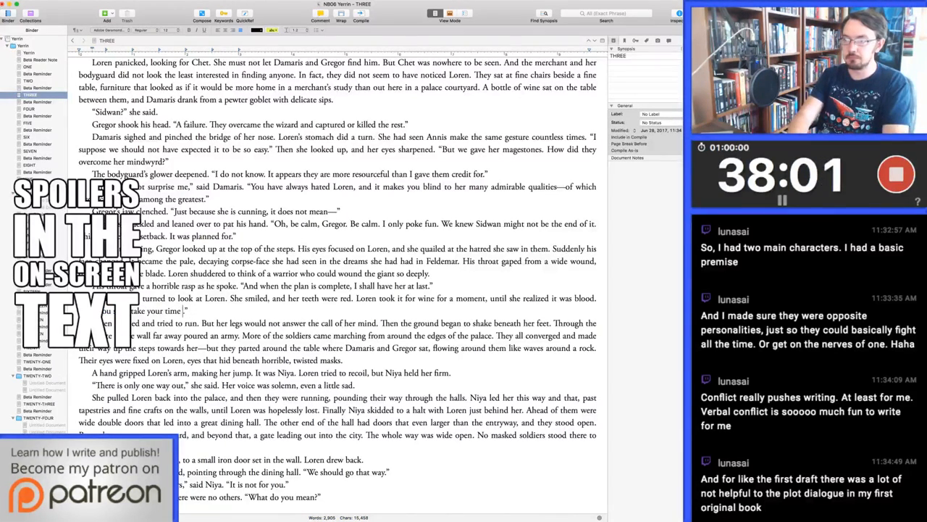
text(with her)
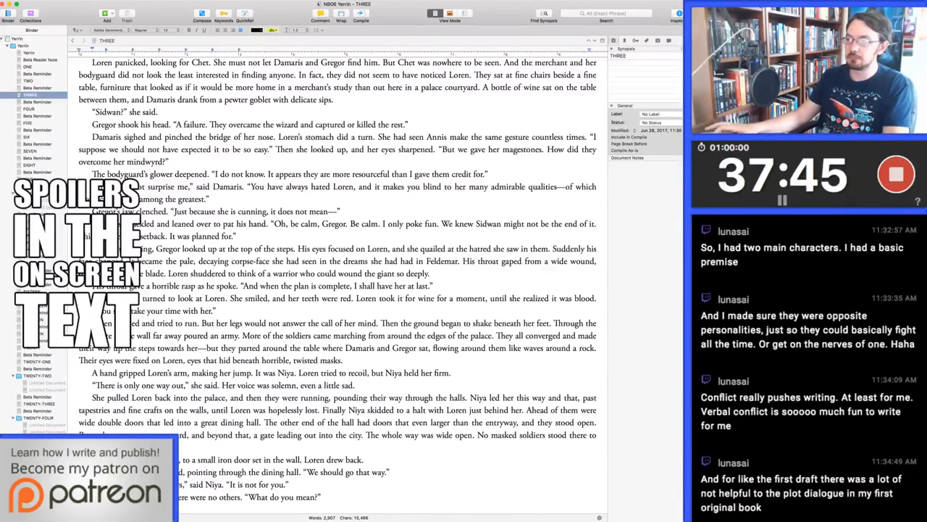
Remove "Then" before "the ground began to shake" and start a new paragraph with "The ground"
double_click(390, 323)
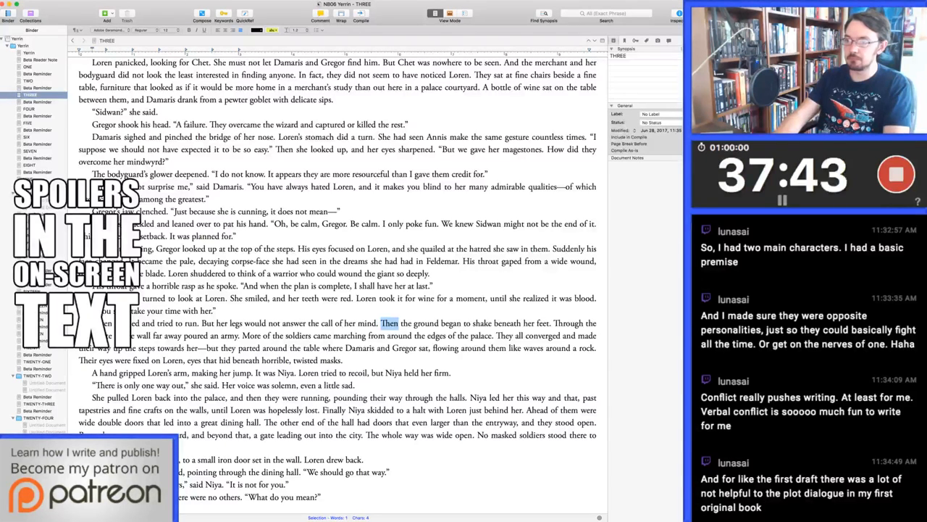
key(BackSpace)
key(Return)
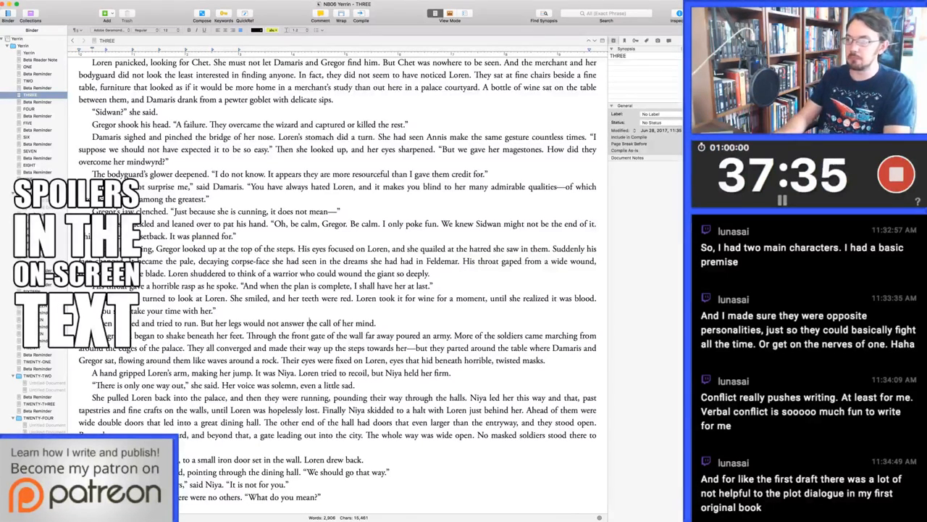
In the sentence about the army pouring in, change "the front gate of the wall far away" to "the courtyard's front gate"
click(279, 335)
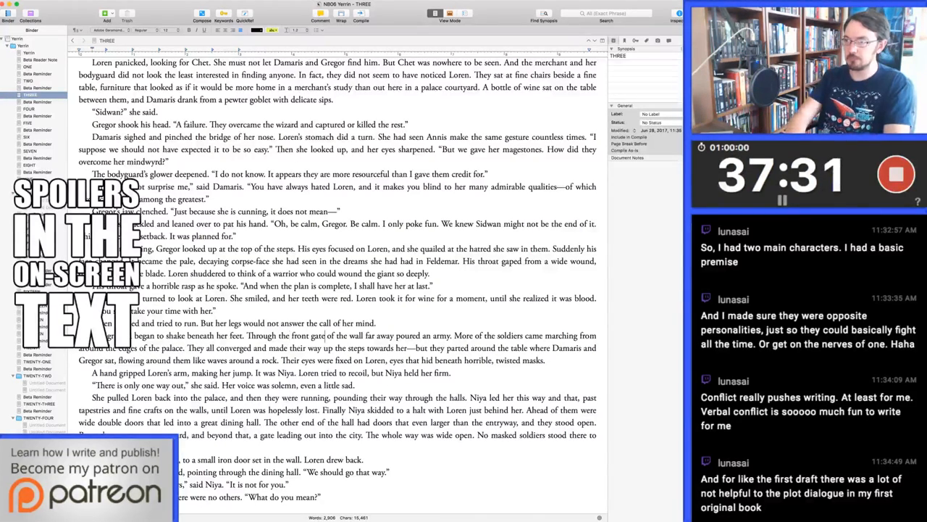
text(courtyard's)
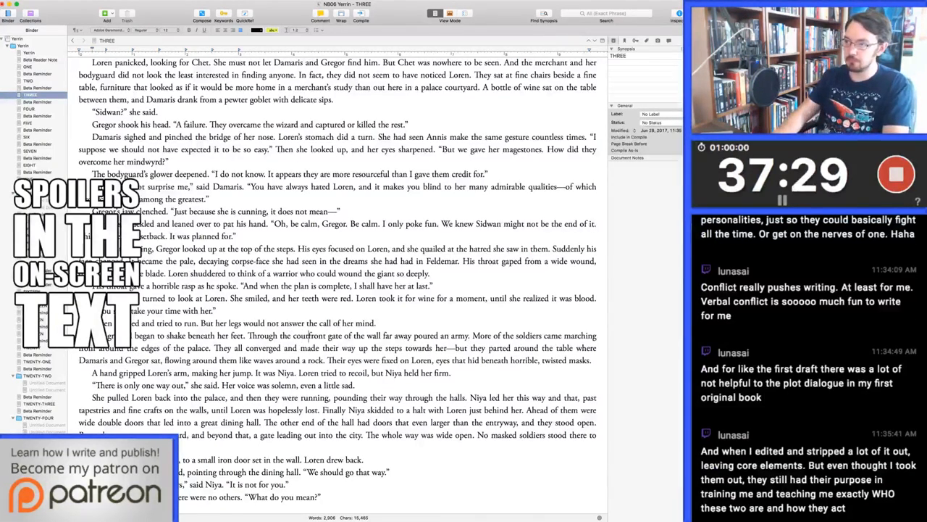
key(alt+Delete)
key(alt+Delete)
key(alt+Delete)
key(alt+Delete)
key(alt+Delete)
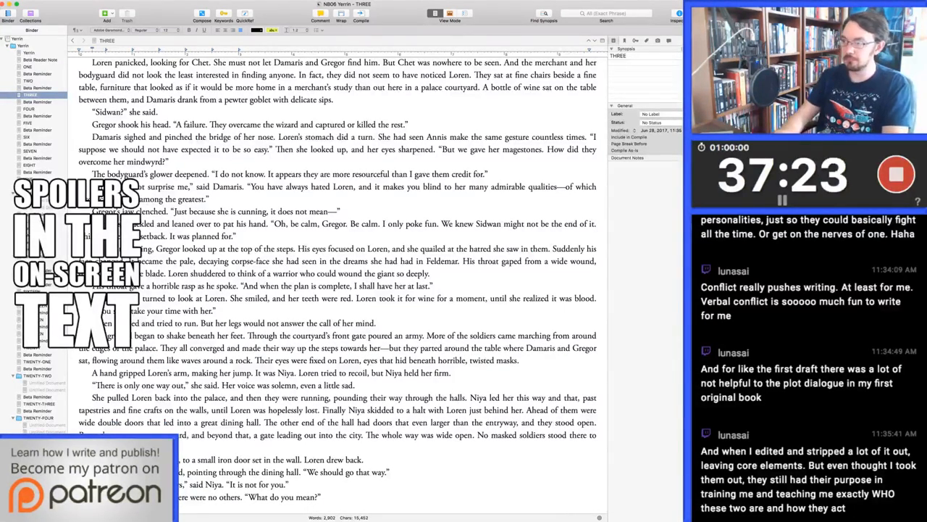
Shorten "More of the soldiers came marching" to "More soldiers came marching"
key(alt+Right)
key(alt+Right)
key(alt+Right)
key(alt+Right)
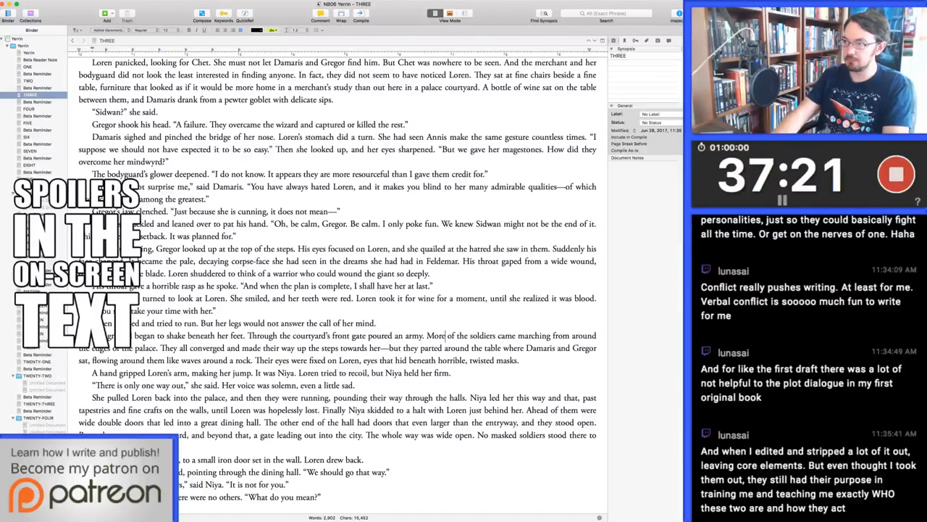
key(alt+Delete)
key(alt+Delete)
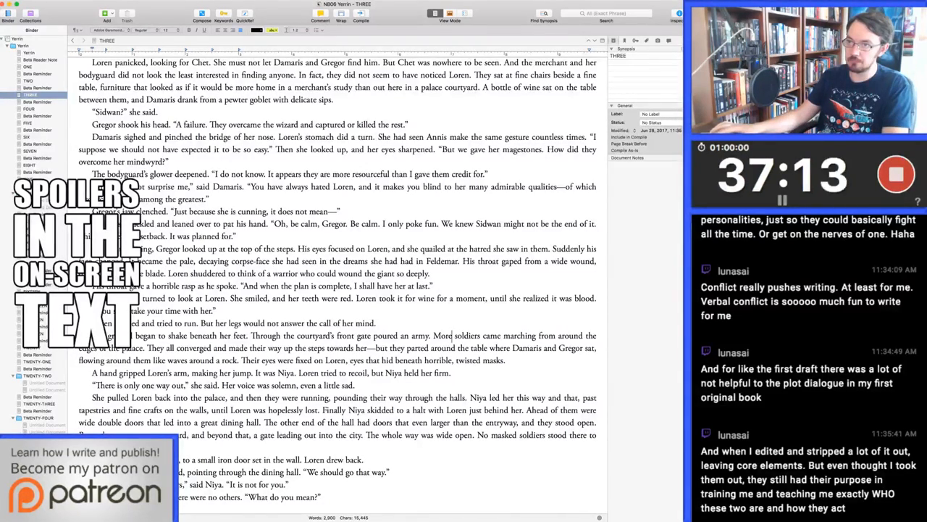
After "making her jump", replace "It was Niya" with "She turned and saw Niya"
scroll(338, 282, down, 3)
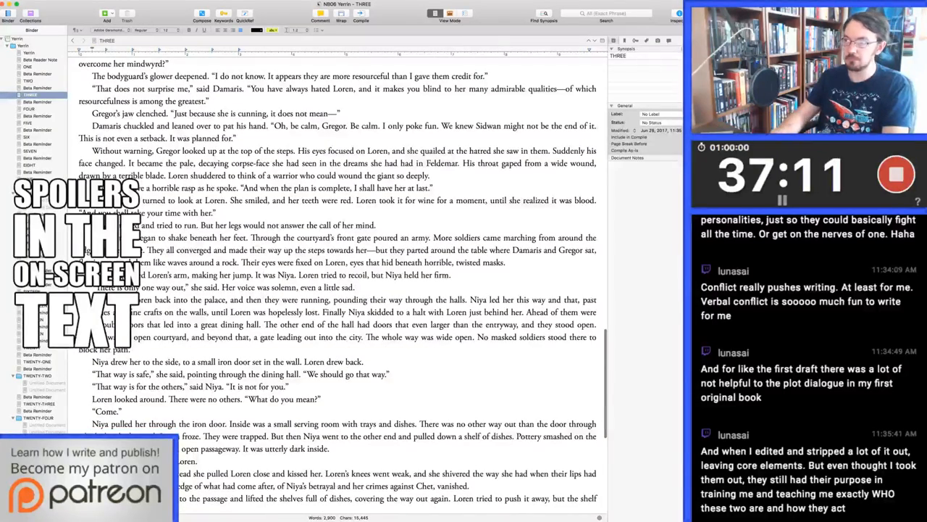
scroll(337, 283, down, 1)
click(256, 253)
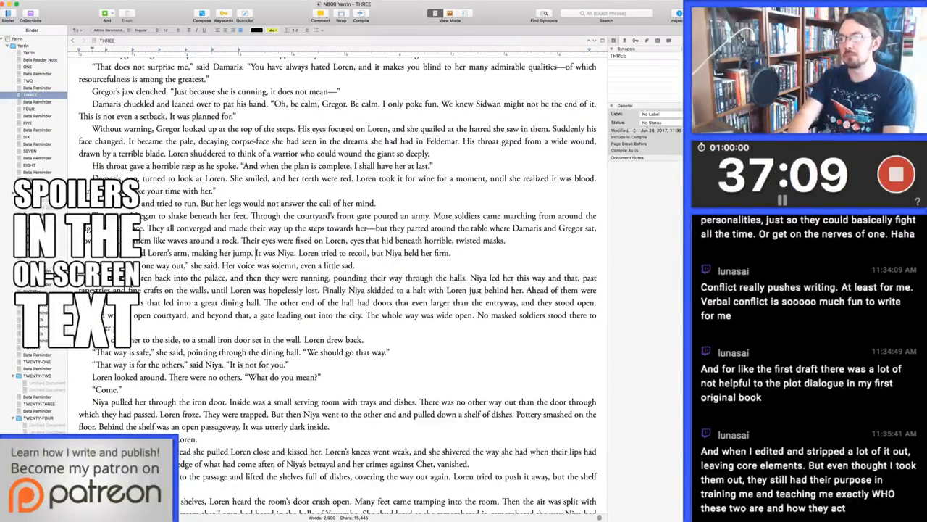
key(Delete)
key(Delete)
key(Delete)
text(She turned)
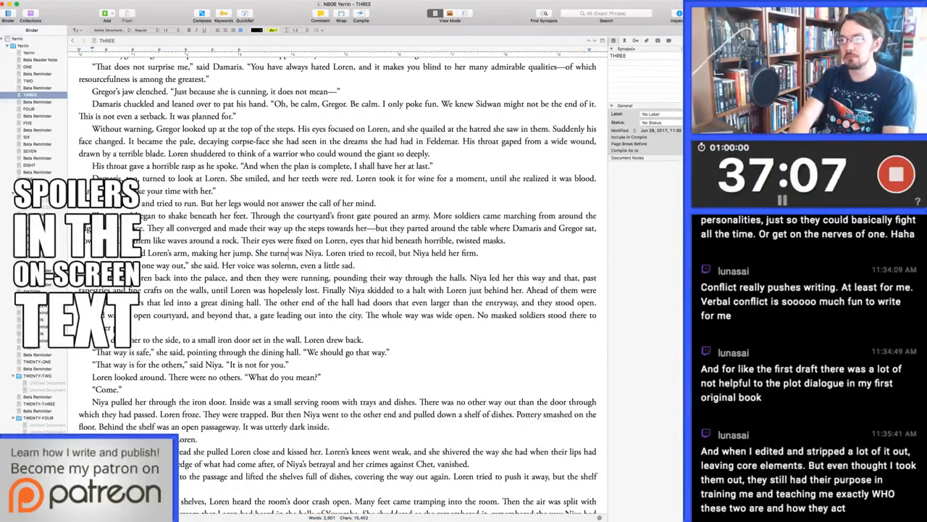
key(BackSpace)
key(BackSpace)
key(BackSpace)
key(BackSpace)
key(BackSpace)
key(BackSpace)
key(BackSpace)
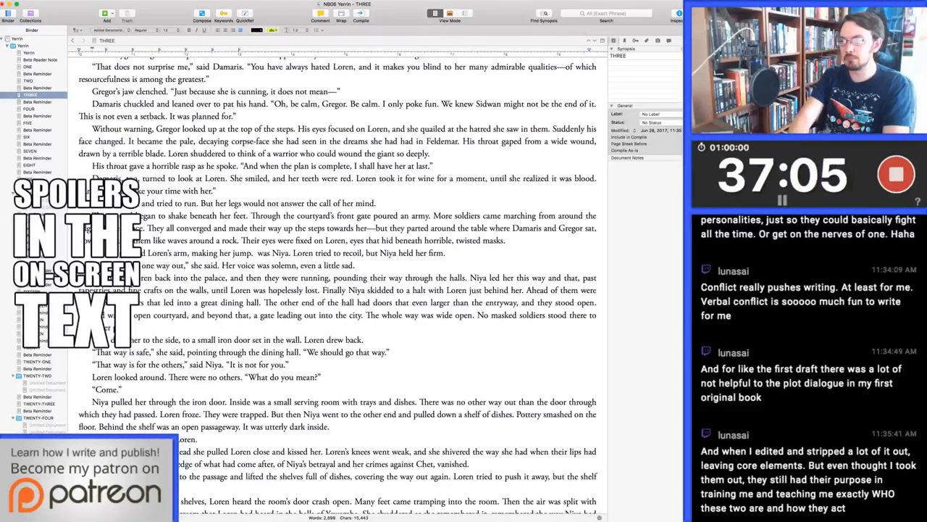
text(turned and saw)
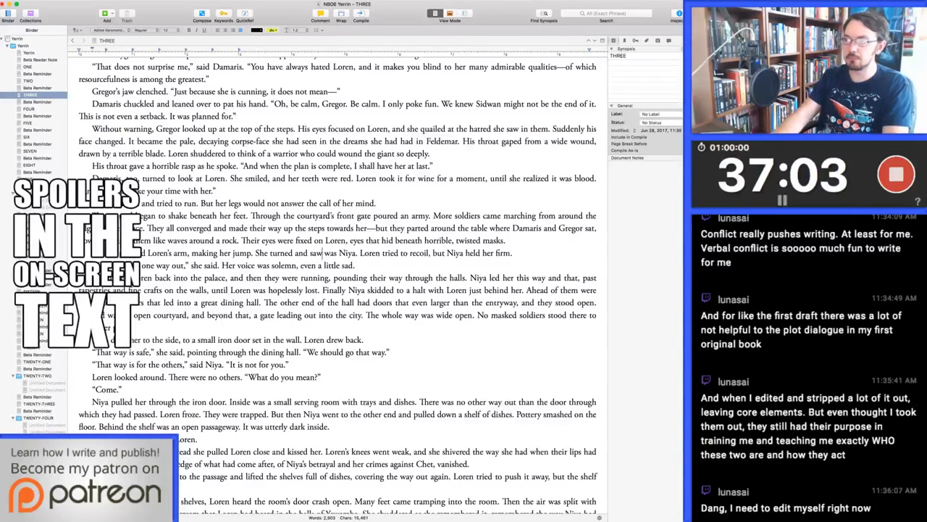
key(Delete)
key(Delete)
key(Delete)
key(Delete)
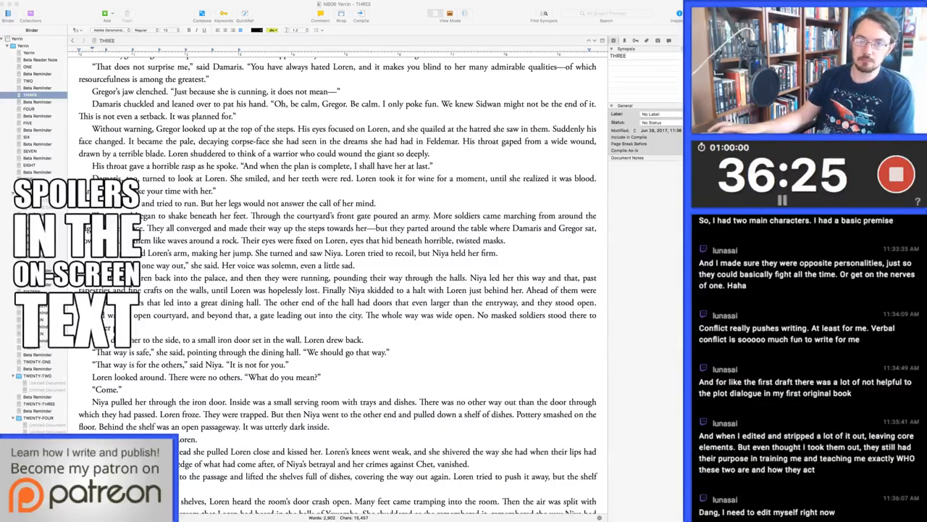
Add a comment to "small iron door" reading "Marking this for continuity check."
key(super+Tab)
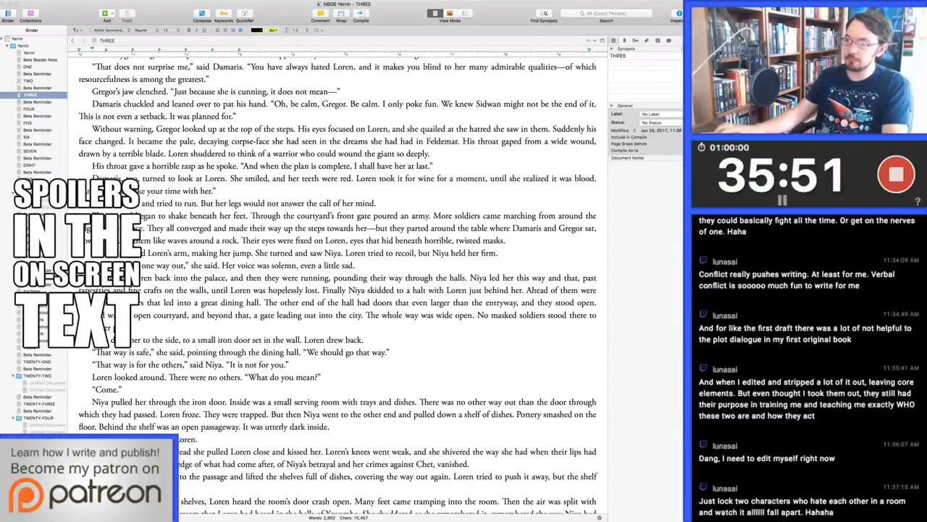
drag(198, 339, 251, 339)
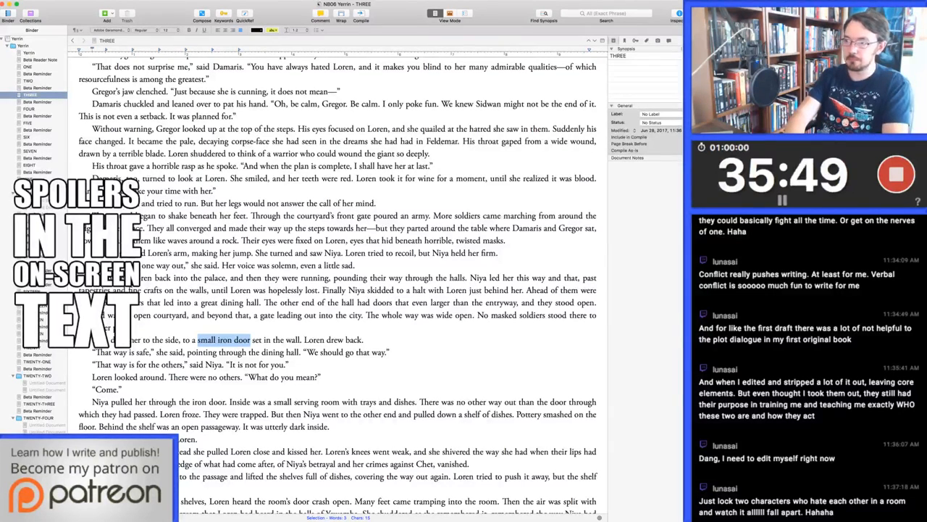
key(super+shift+8)
text(Marking )
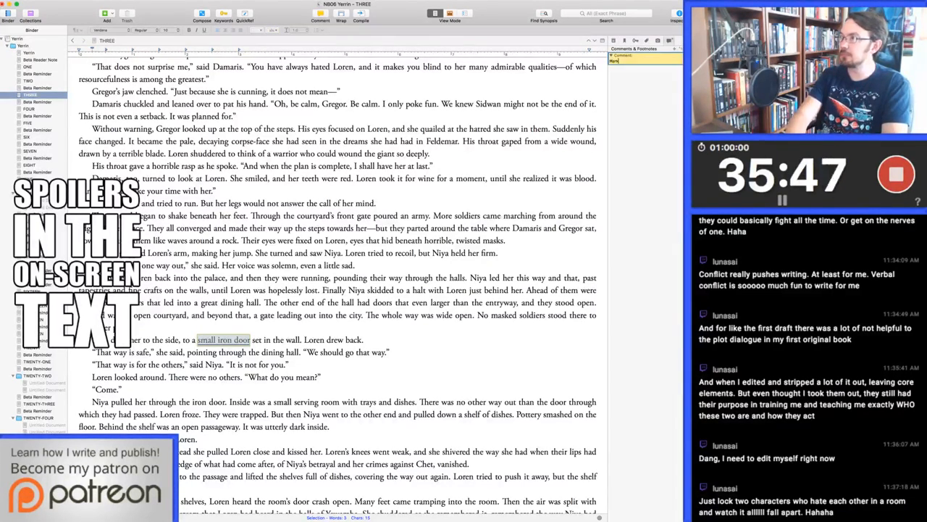
text(this for)
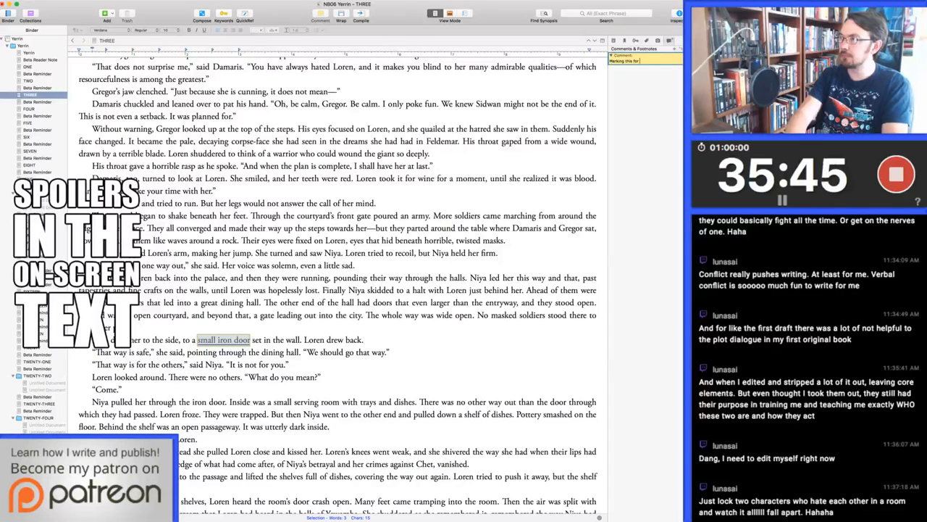
text( continuity check.)
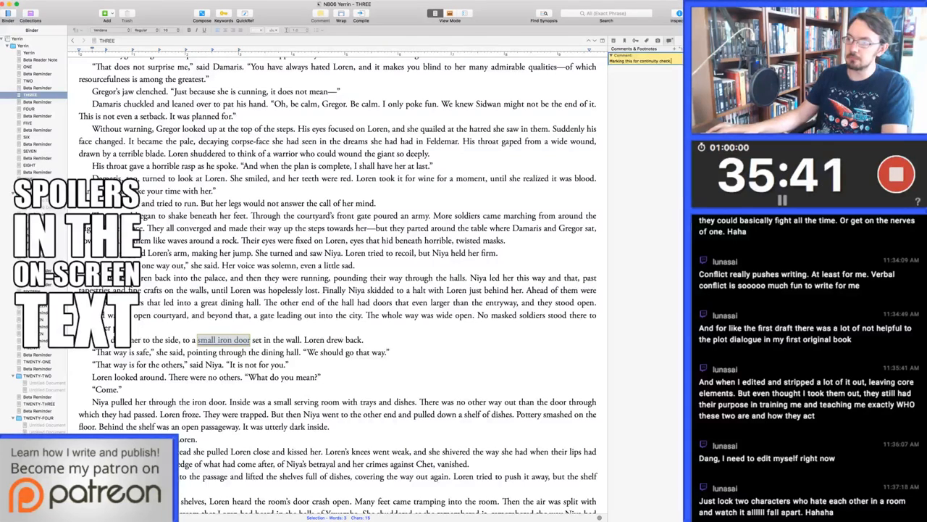
Delete the line "We should go that way." after "pointing through the dining hall."
click(305, 352)
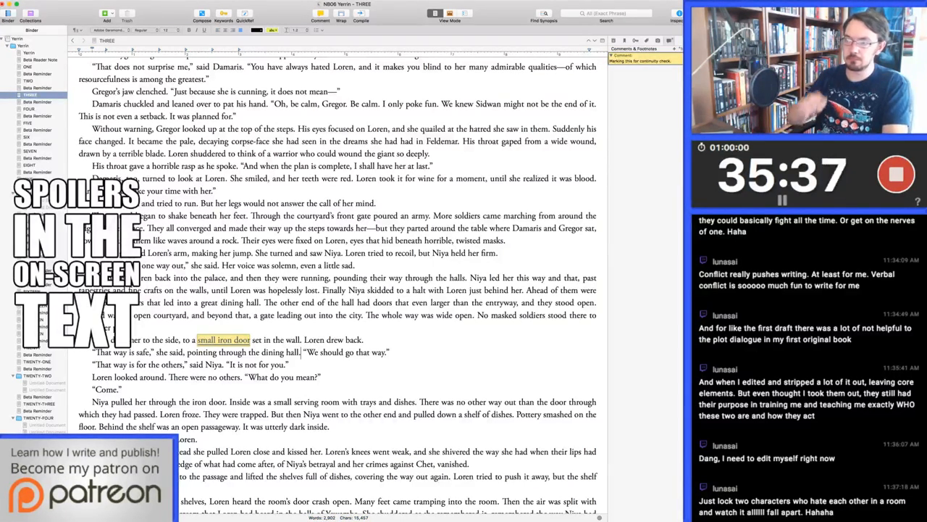
drag(301, 352, 390, 352)
key(BackSpace)
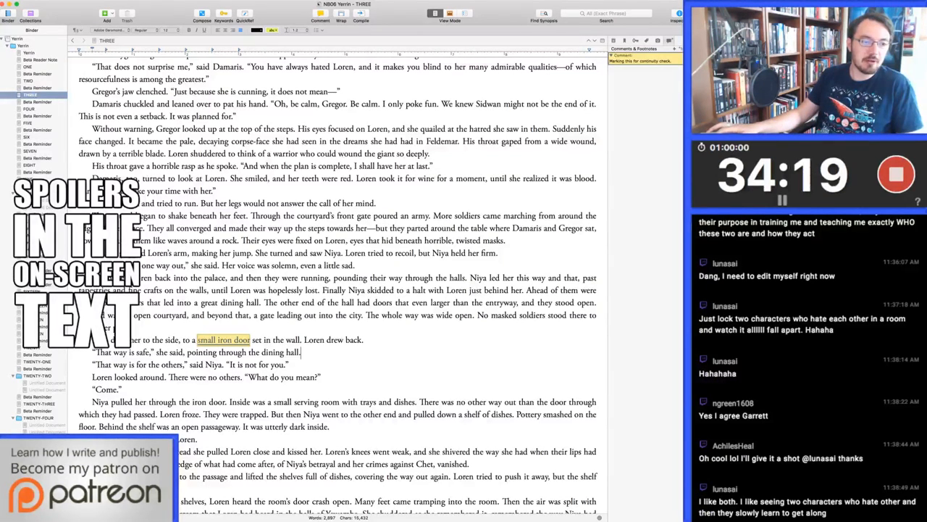
key(super+Tab)
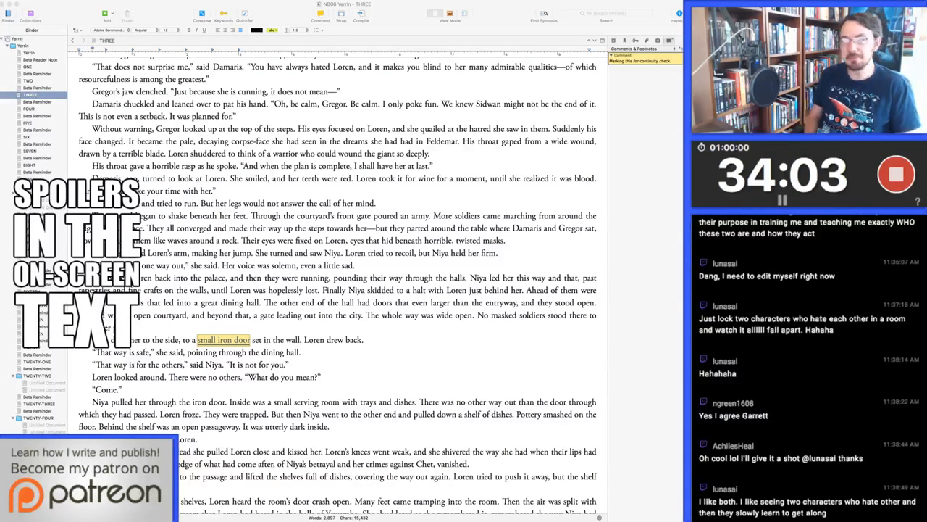
key(super+Tab)
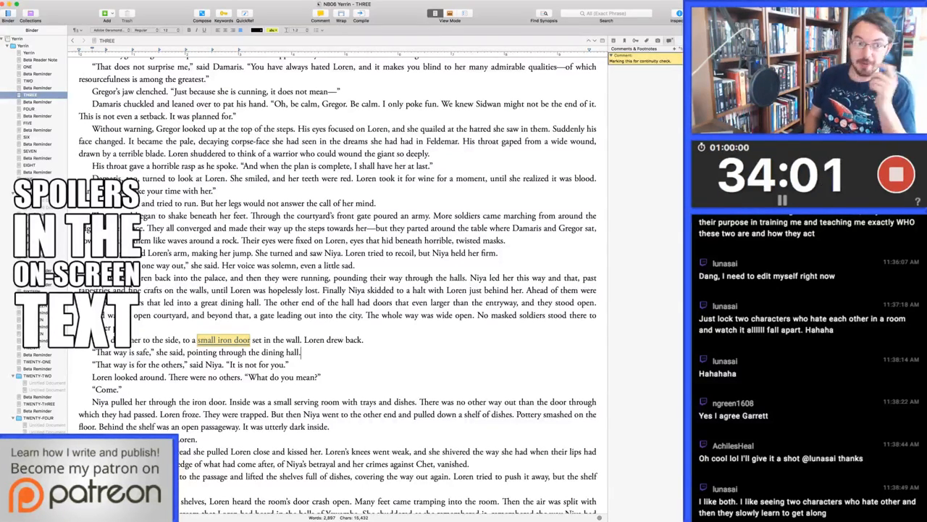
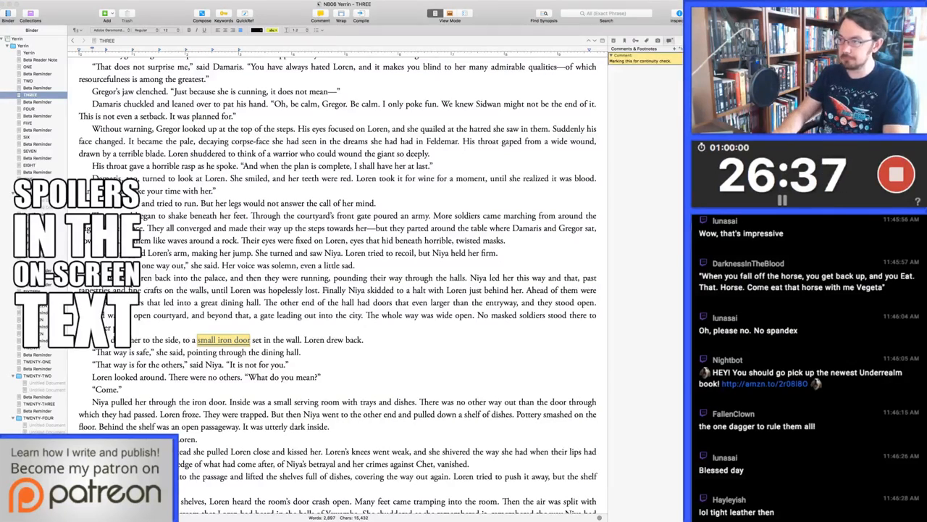
After "When she put her hand on her dagger," replace "the way was clear" with "she could see as if it was daylight"
key(super+g)
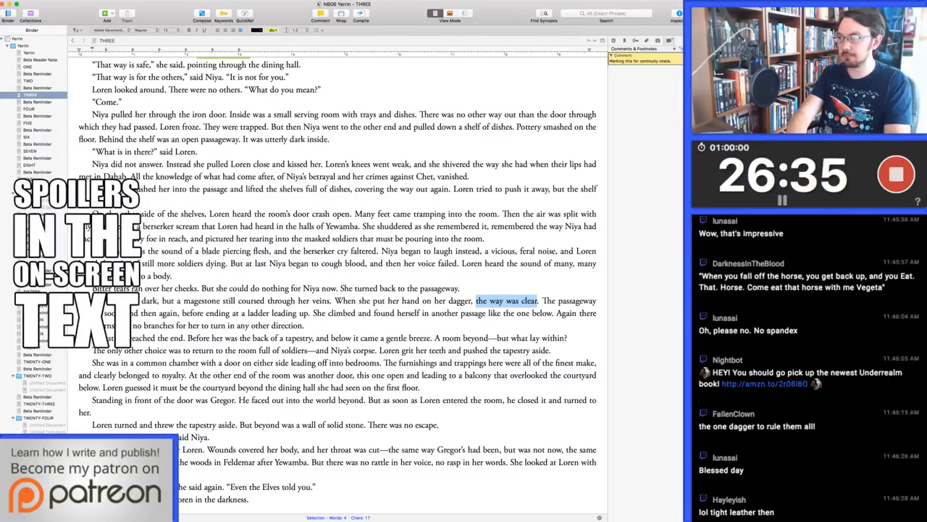
text(she could see)
text( as if it was daylig)
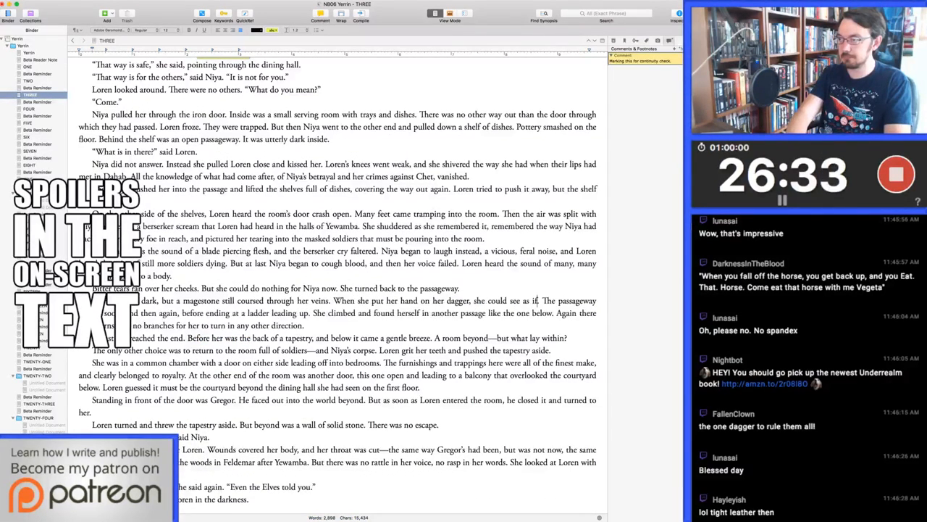
text(ht)
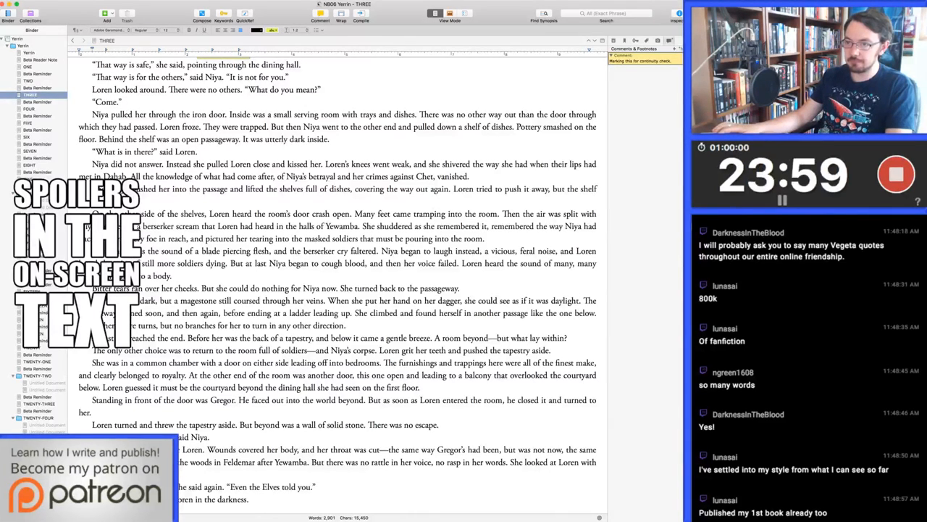
Replace "turn" with "go" in "no branches for her to turn in any other direction"
scroll(246, 361, down, 1)
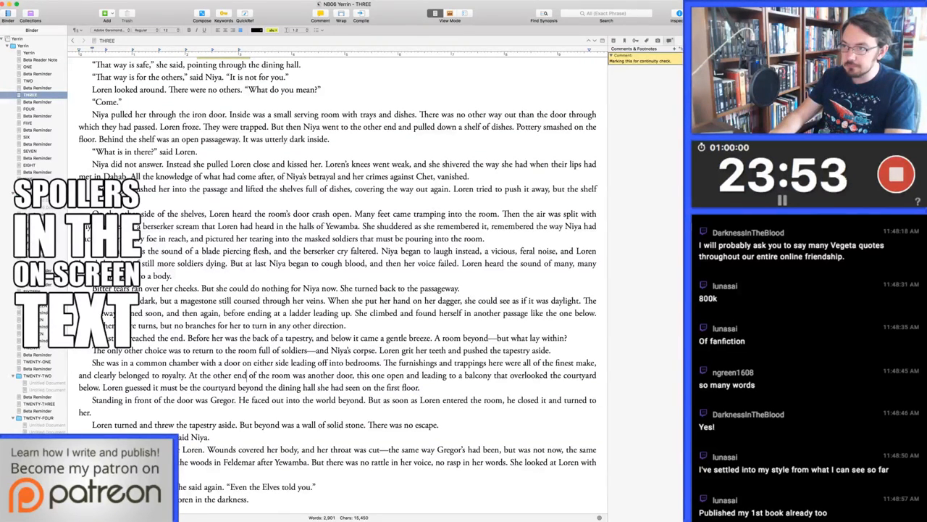
drag(252, 326, 268, 325)
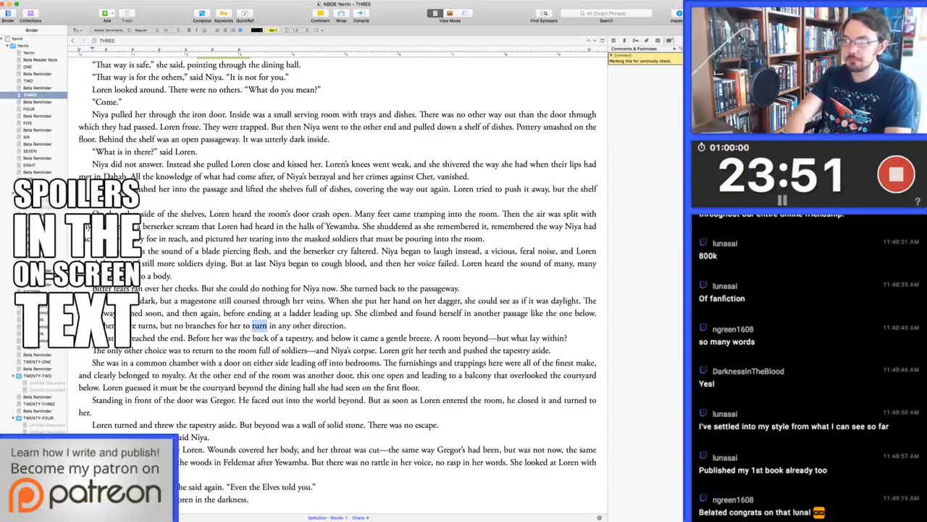
text(go)
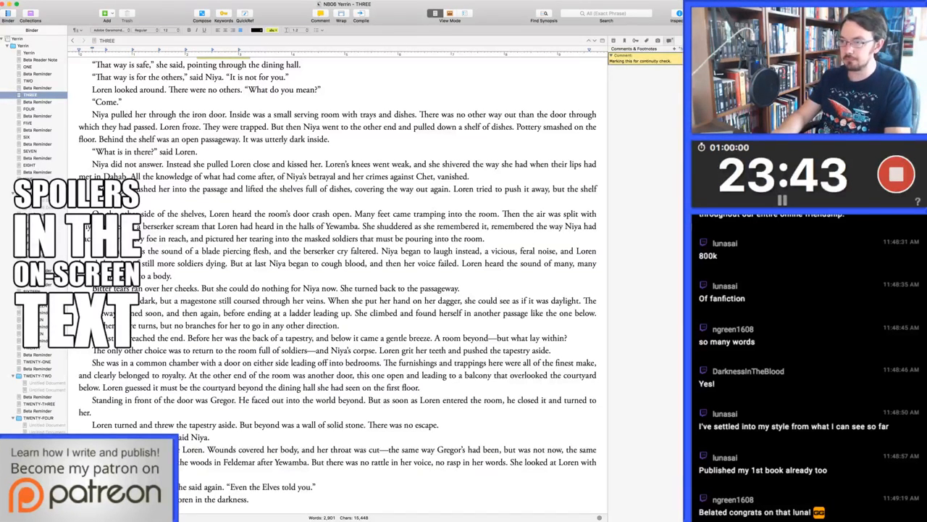
Cut "—but what lay within?" after "A room beyond" and end the sentence with a period
key(super+Right)
key(Down)
key(super+Right)
key(alt+Left)
key(alt+Left)
key(alt+Left)
key(alt+Left)
key(alt+Left)
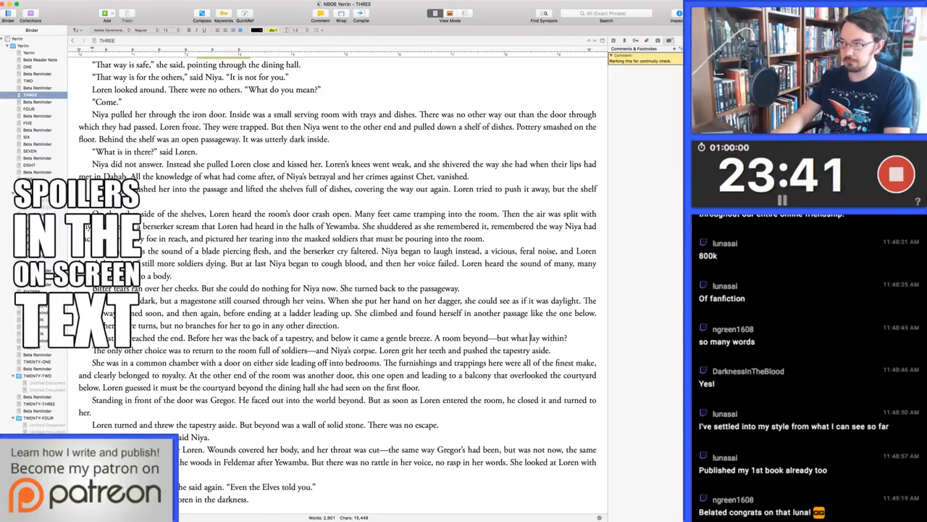
key(alt+Right)
key(shift+super+Right)
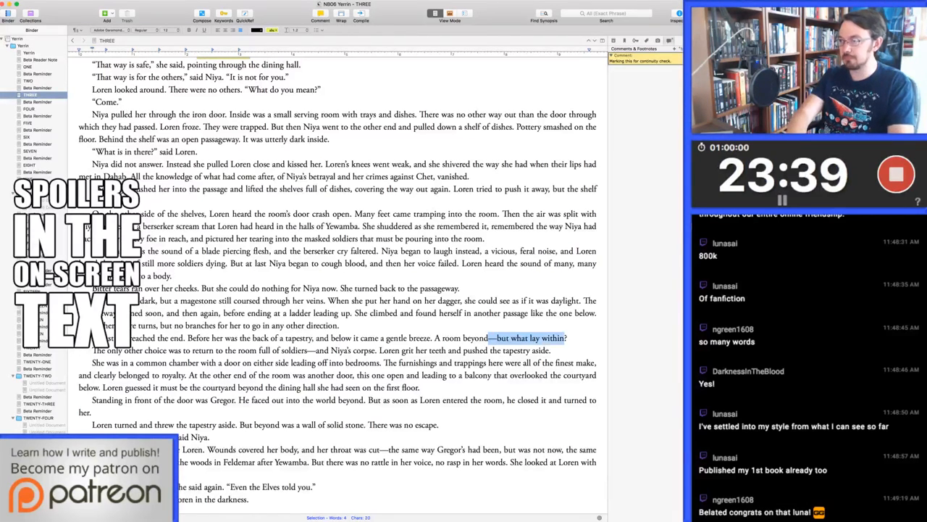
text(.)
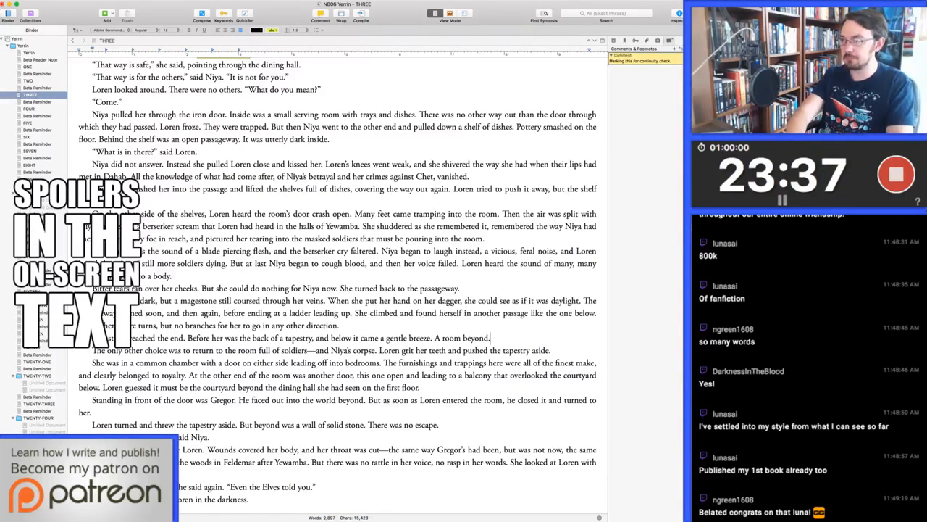
Rewrite "A room beyond." as "There was a room beyond, but Loren feared to enter it."
key(alt+Left)
key(alt+Left)
key(alt+Left)
key(Delete)
text(There was a)
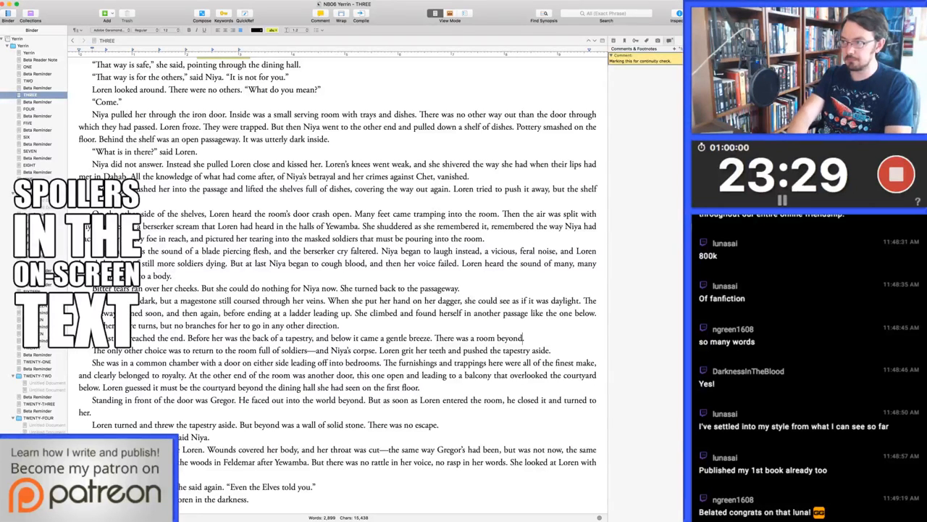
key(BackSpace)
text(, but Loren feare)
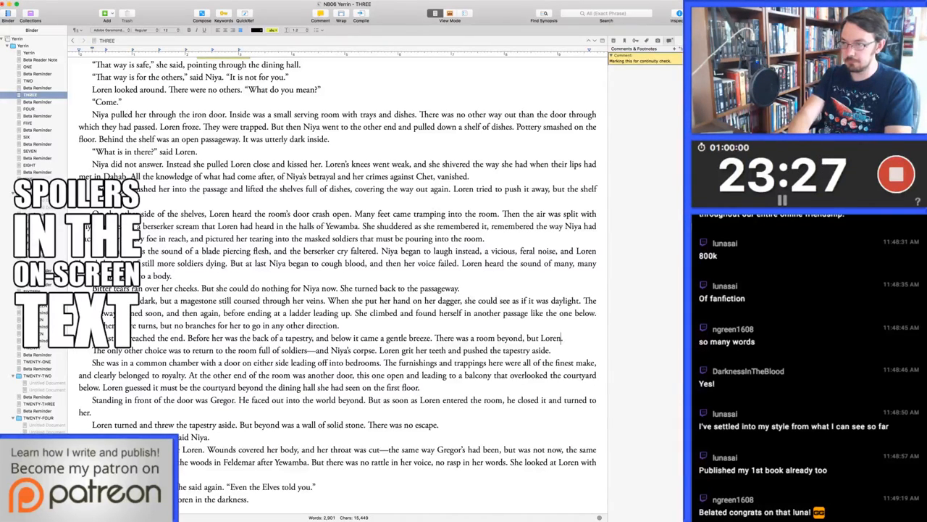
text(d to enter it.)
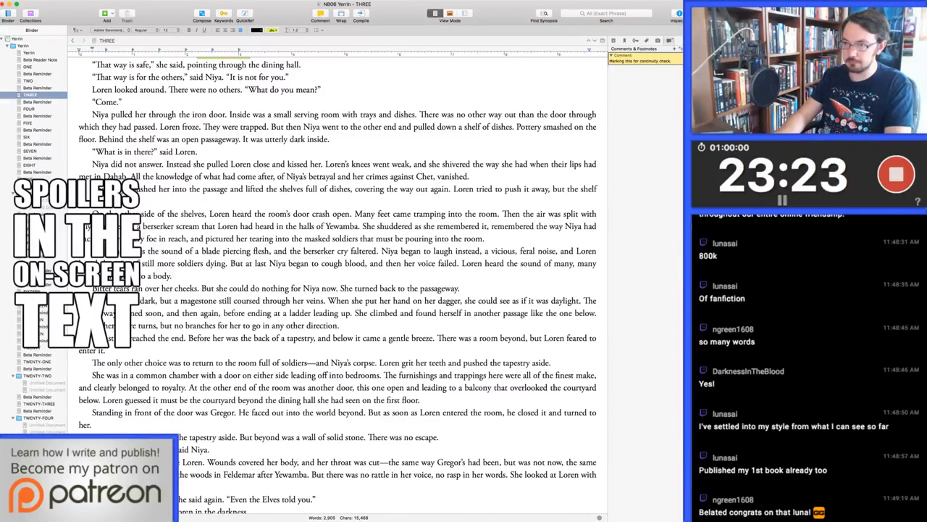
Change "Loren grit her teeth" to "Loren set her jaw" before "and pushed the tapestry aside"
key(Down)
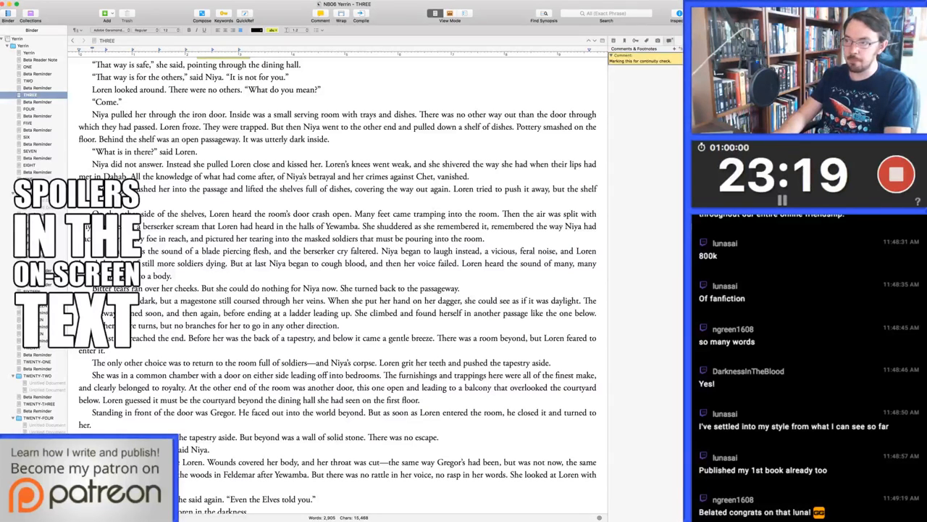
key(super+Right)
key(alt+Left)
key(alt+Left)
key(alt+Left)
key(alt+Left)
key(alt+Left)
key(alt+Left)
key(alt+Left)
key(alt+Left)
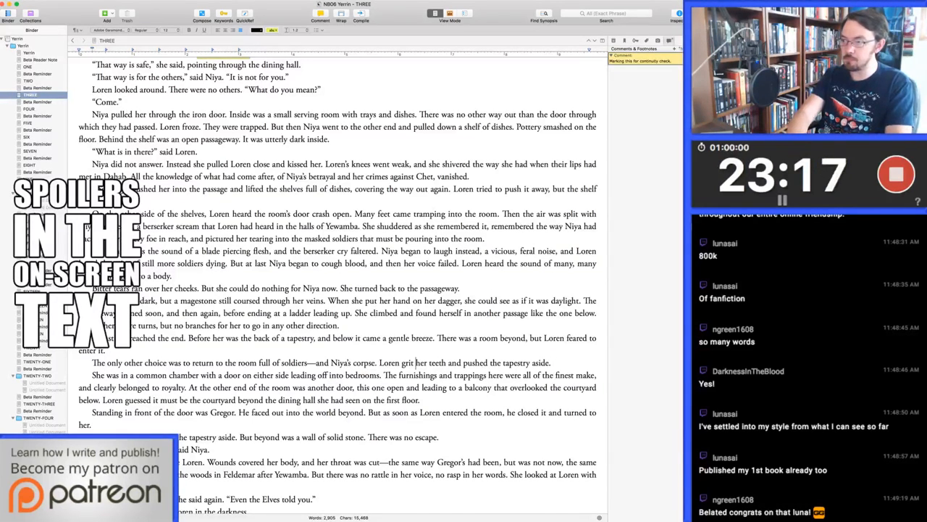
key(alt+shift+Right)
text(set)
key(alt+Right)
key(alt+shift+Right)
text(jaw)
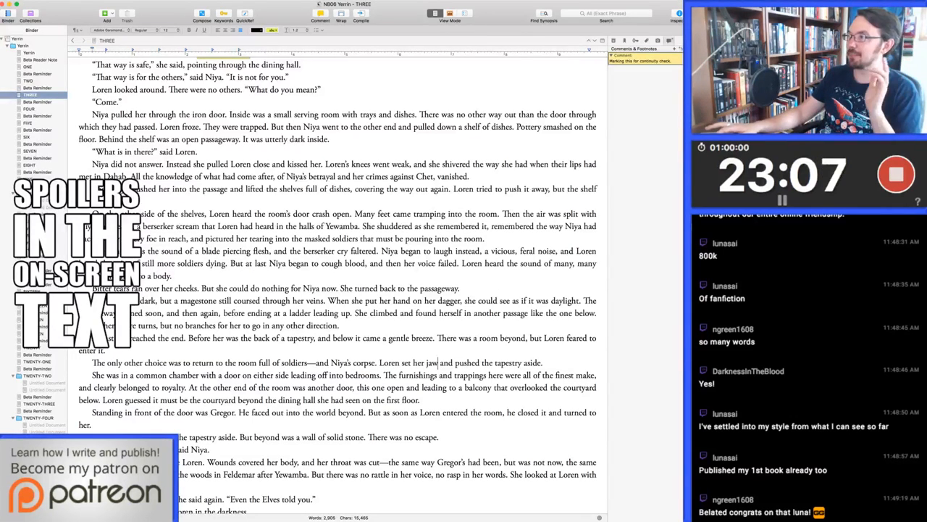
key(super+Tab)
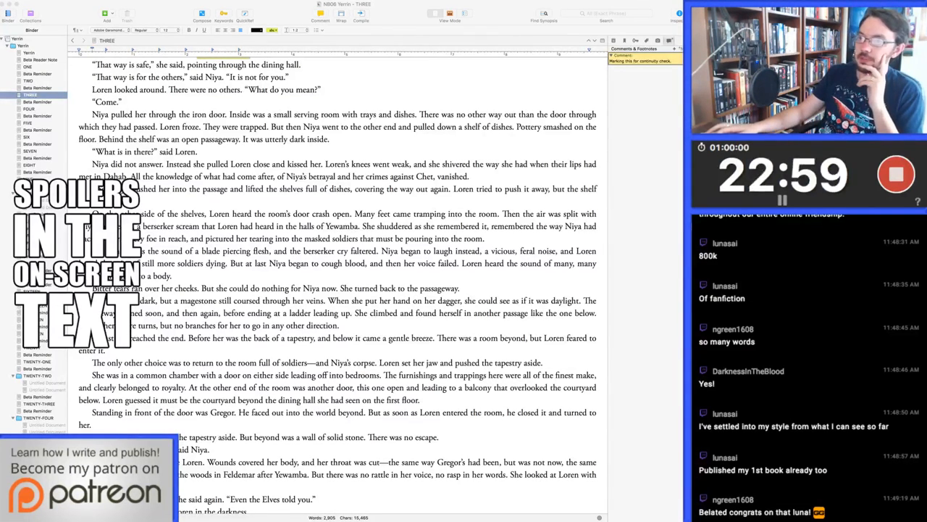
key(super+Tab)
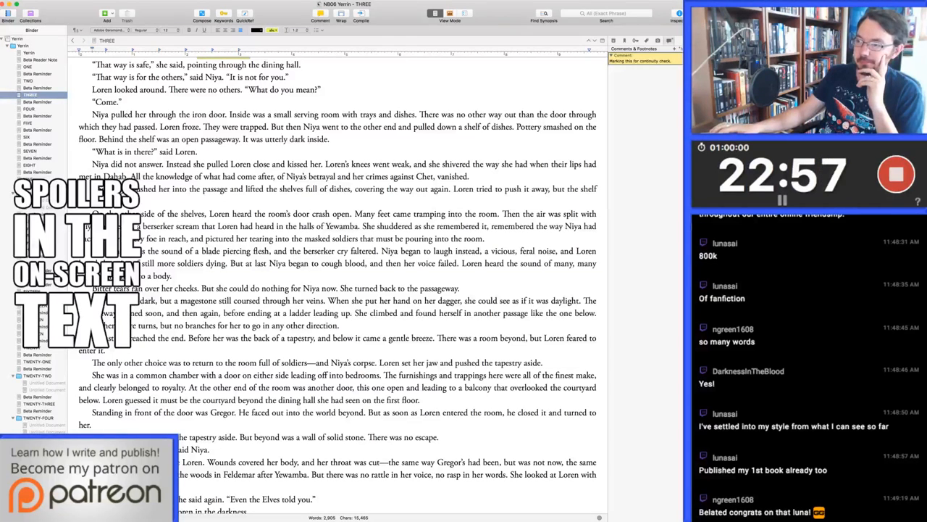
scroll(343, 285, down, 1)
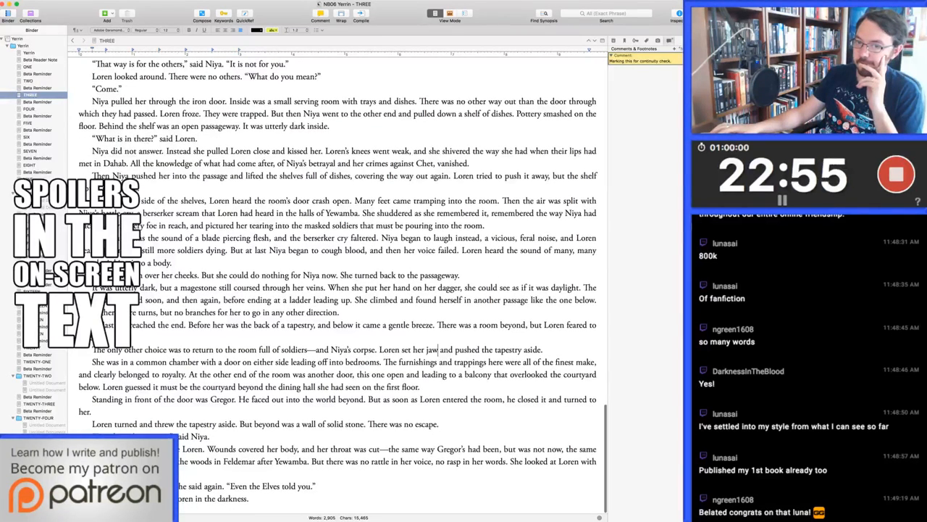
scroll(343, 285, up, 1)
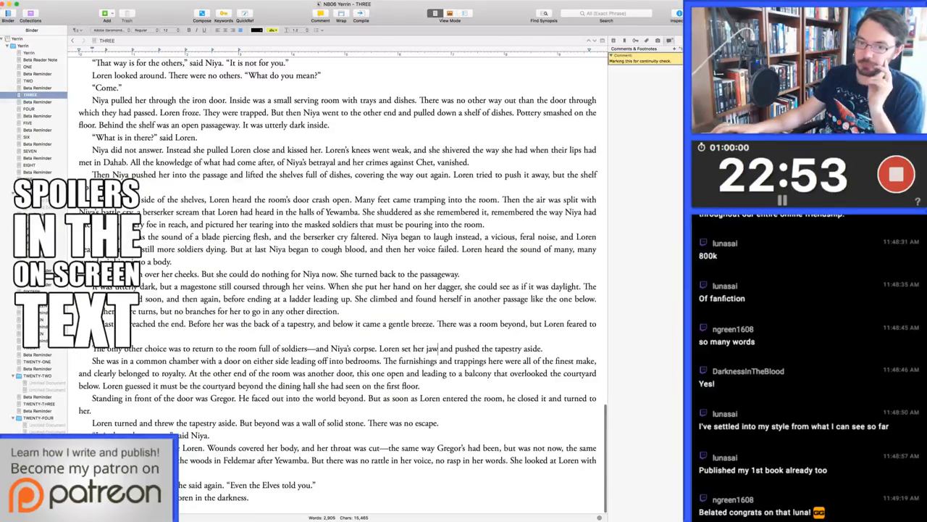
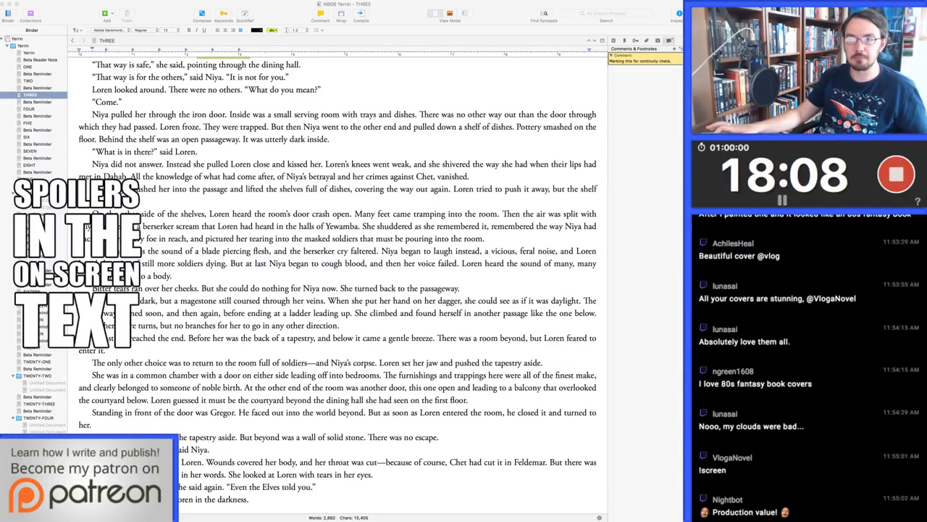
Open chapter FOUR and change "She shivered, panicking and clutching" to "She panicked, clutching" in its opening paragraph
key(super+Tab)
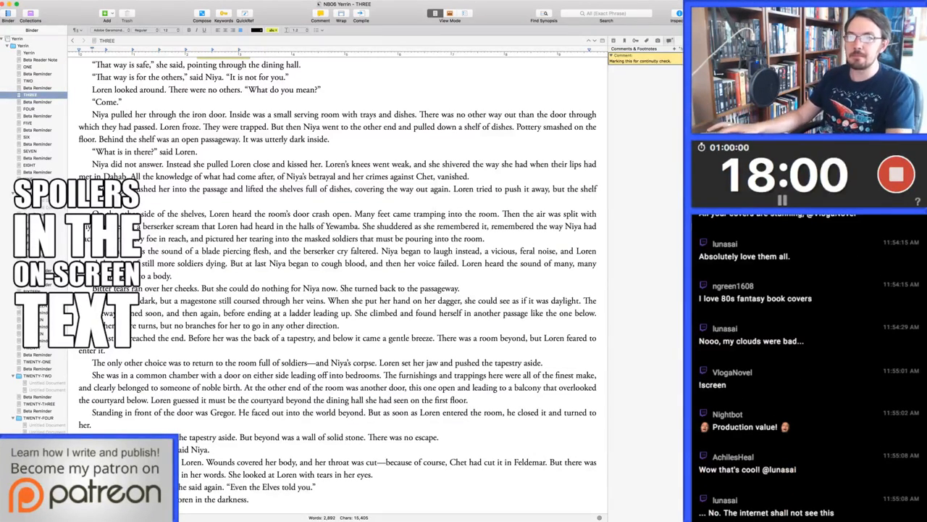
click(29, 109)
click(310, 238)
key(super+Up)
key(alt+Right)
key(alt+Right)
key(alt+Right)
key(alt+Right)
key(alt+Right)
key(alt+Right)
key(alt+Right)
key(alt+Right)
key(alt+Right)
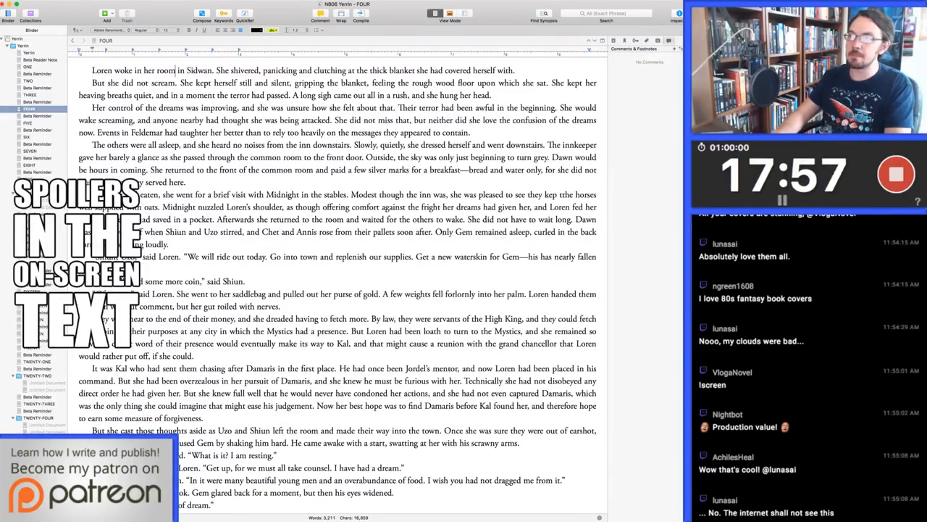
key(alt+Left)
key(shift+alt+Right)
key(shift+alt+Right)
key(shift+alt+Right)
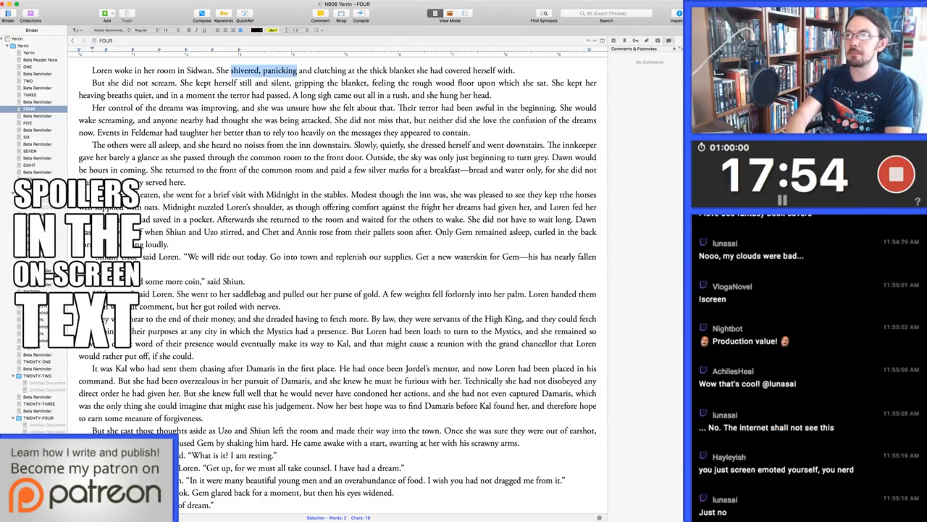
text(panicked,)
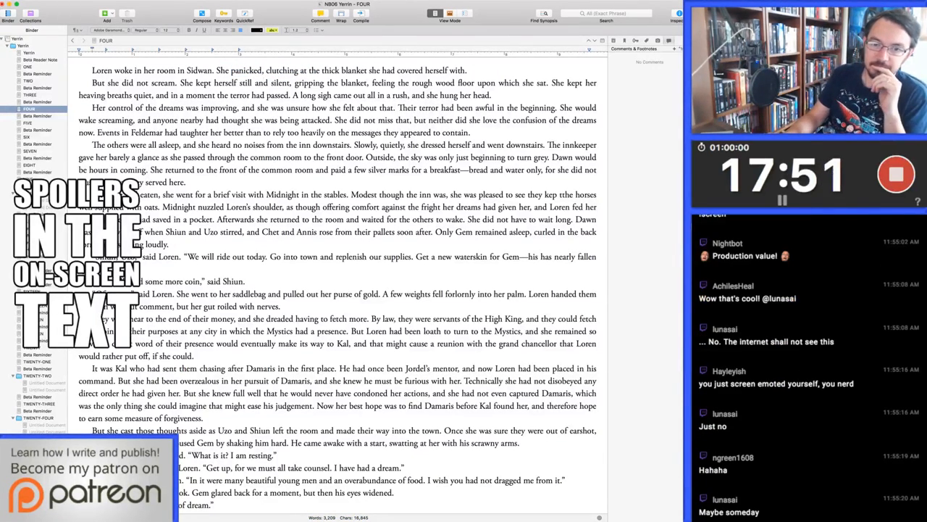
Replace "sat" with "lay" in "the rough wood floor upon which she sat"
key(Down)
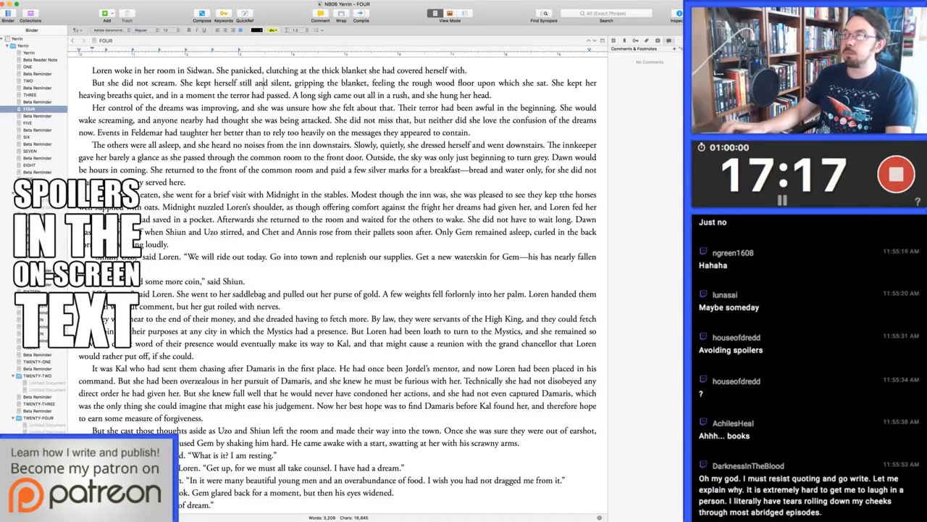
double_click(539, 83)
text(lay)
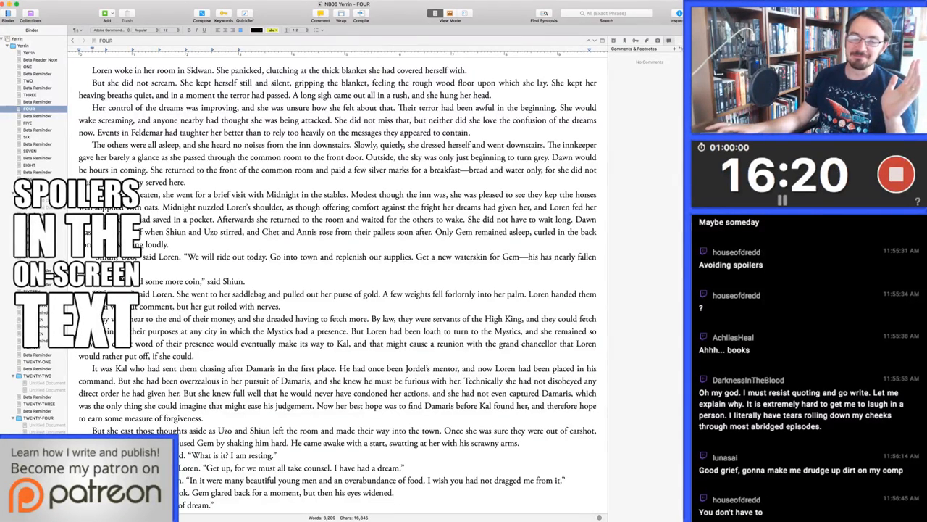
key(super+Tab)
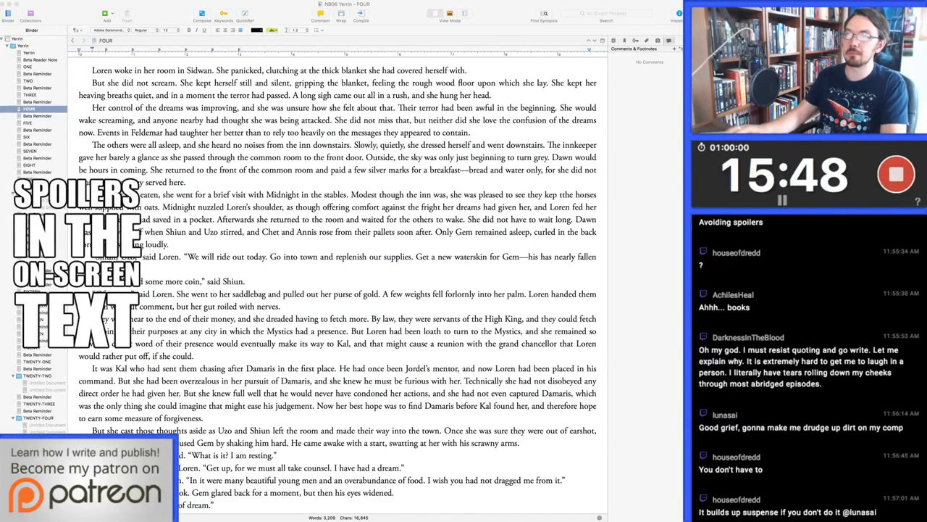
click(546, 83)
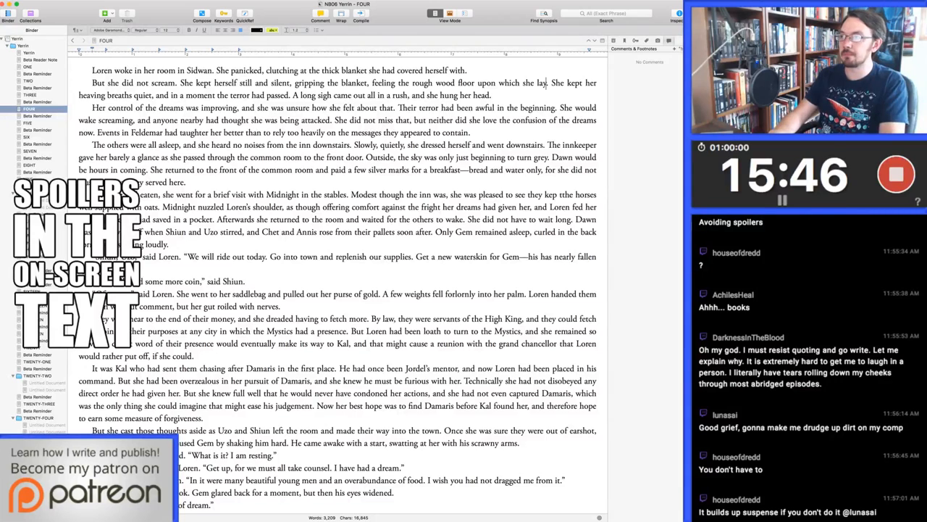
Change "went downstairs" to "went to the common room" and "passed through the common room" to "walked by him"
drag(547, 145, 506, 145)
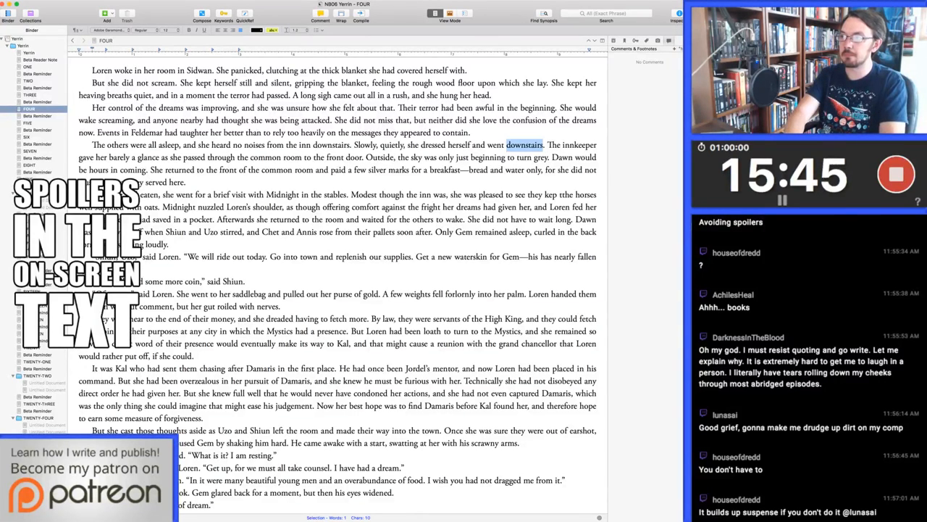
text(to the common room)
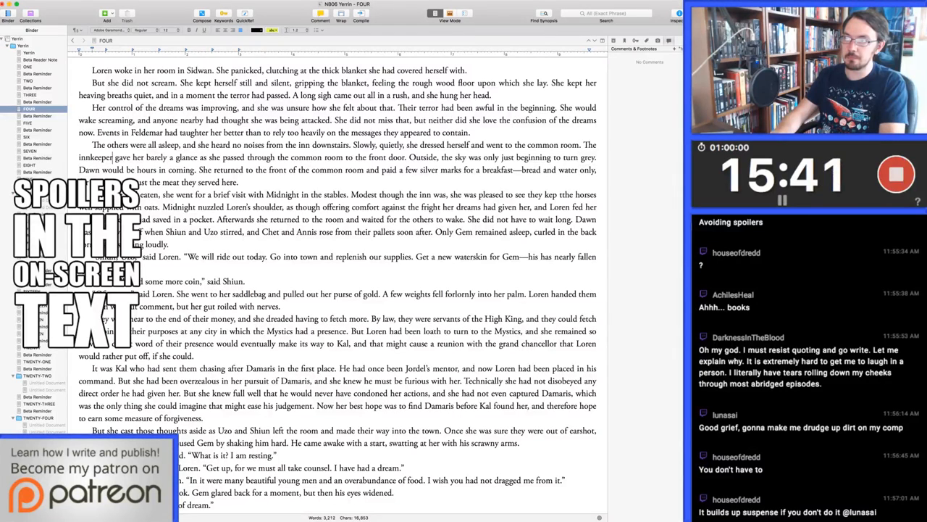
drag(221, 157, 343, 158)
text(wa)
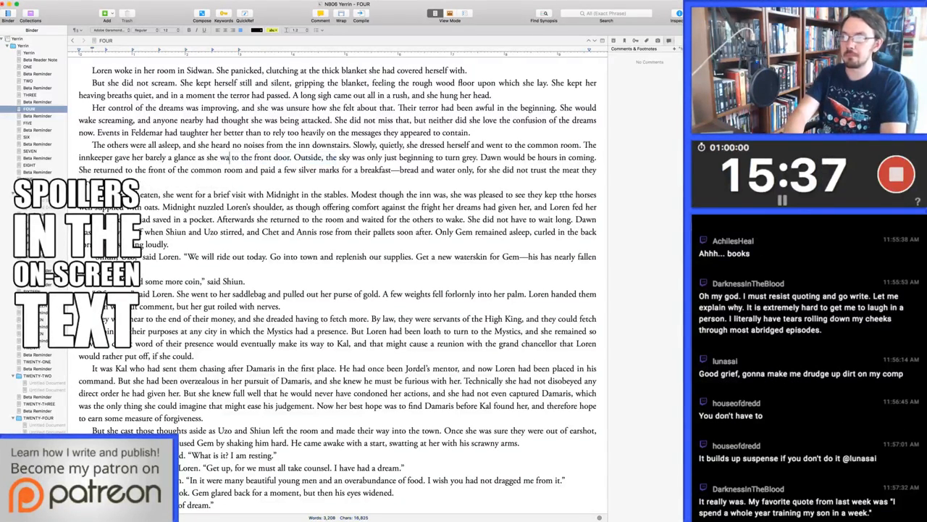
text(lked by him)
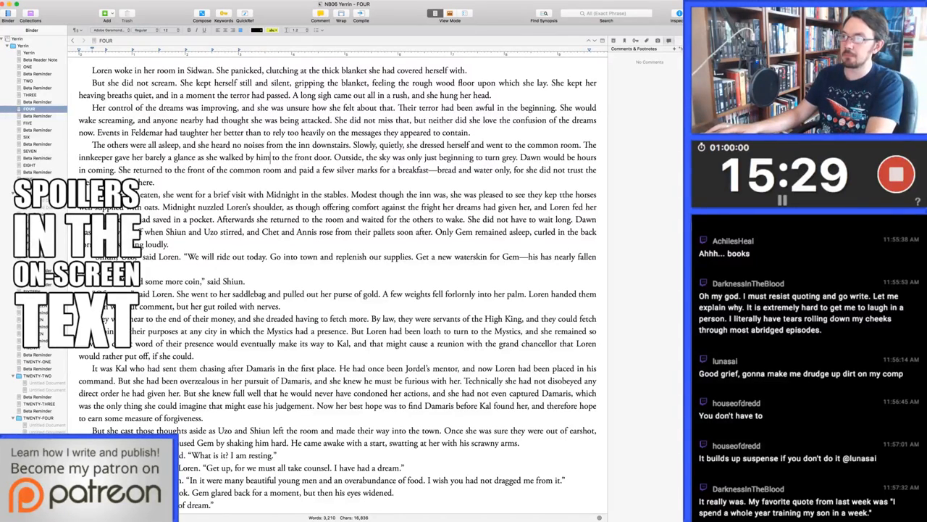
Delete "a" before "breakfast" in "paid a few silver marks for a breakfast"
click(395, 170)
key(BackSpace)
key(BackSpace)
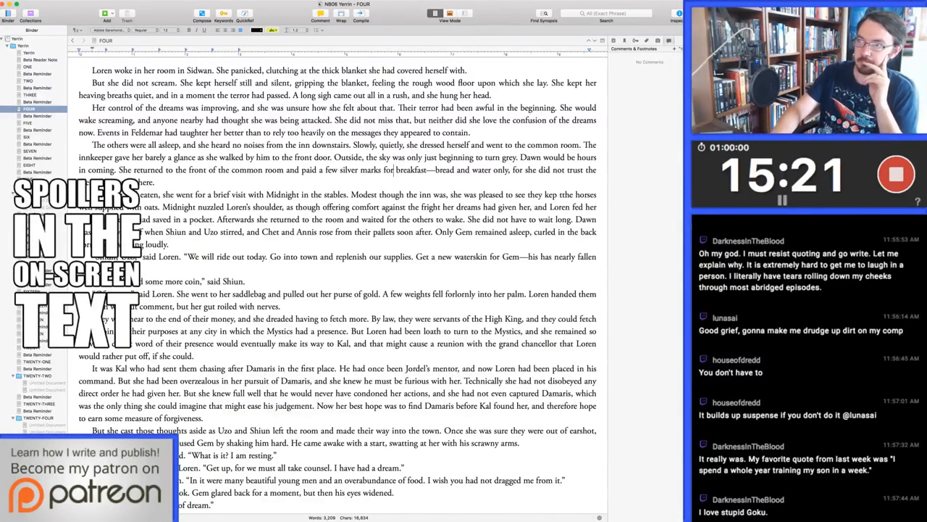
In the Midnight paragraph, correct the typo to "kept the horses" and cut "in a pocket" after "an old apple she had saved"
click(563, 195)
key(BackSpace)
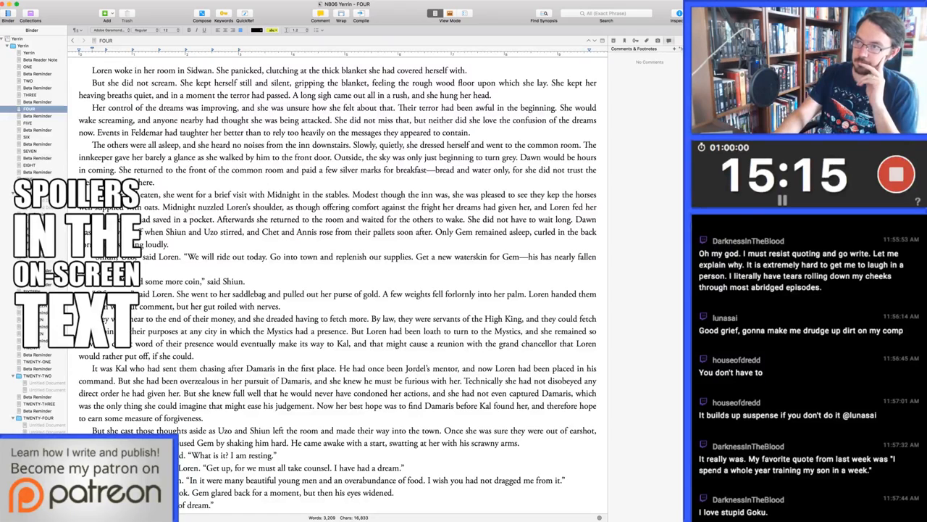
key(BackSpace)
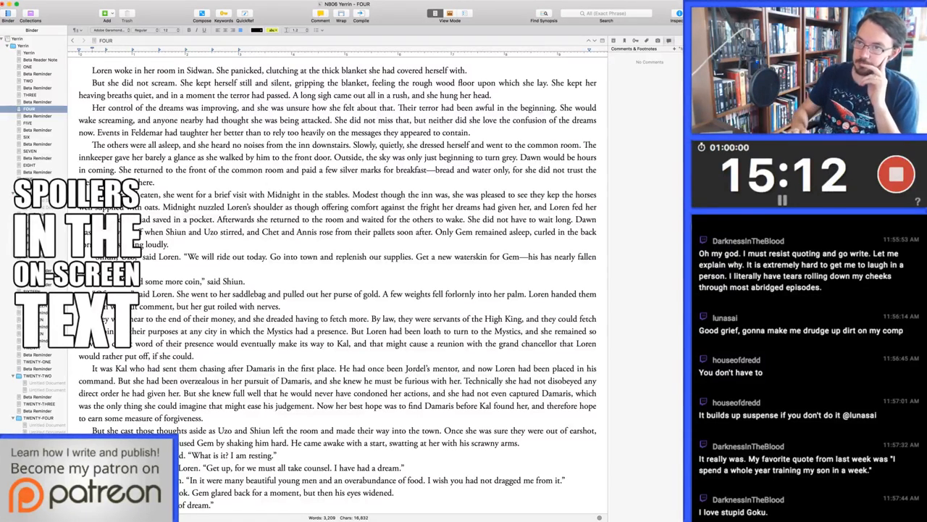
text(,)
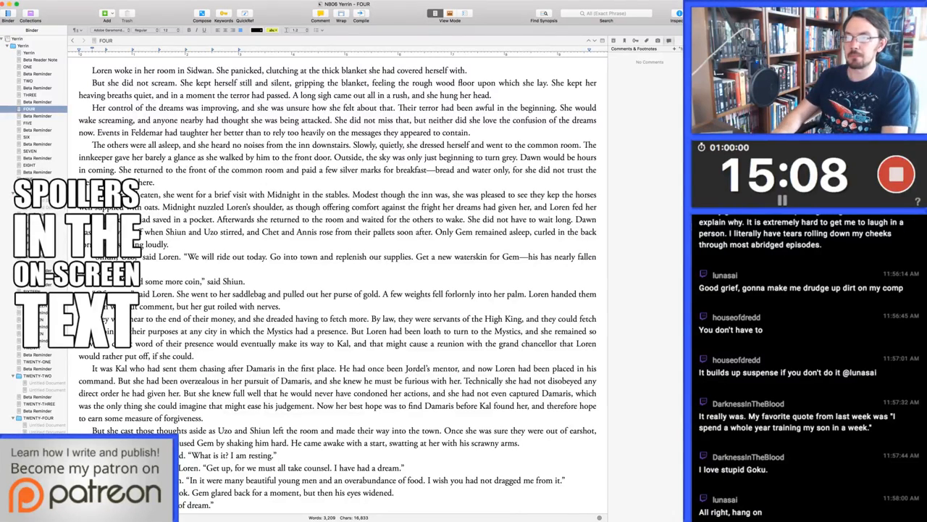
drag(169, 219, 213, 219)
key(BackSpace)
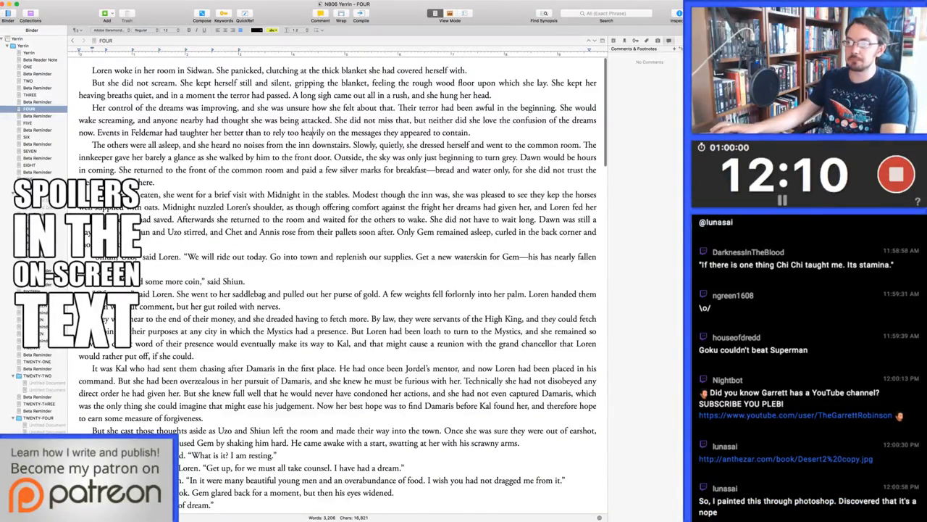
In the paragraph about dwindling money, reword the final sentence's opening as "If they showed themselves to the redcloaks, word of their presence"
scroll(313, 133, down, 5)
scroll(313, 132, down, 1)
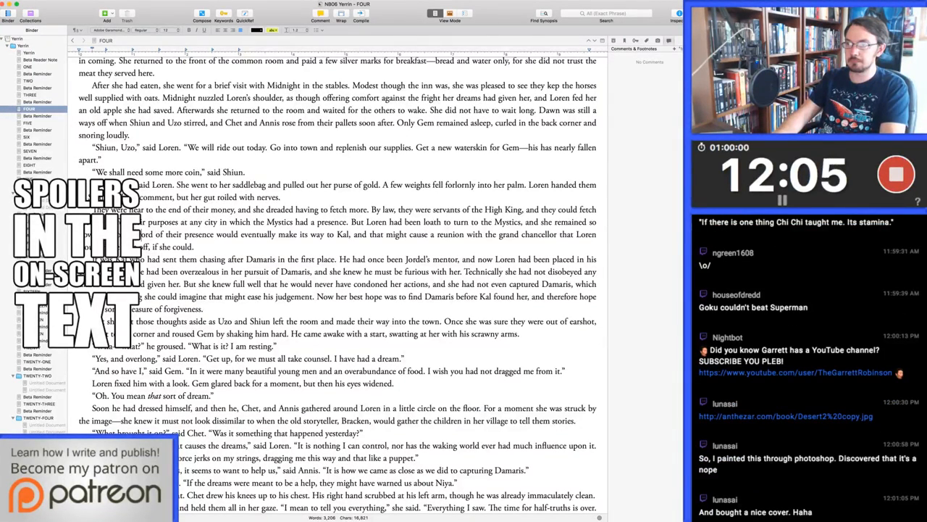
key(BackSpace)
key(alt+Right)
key(alt+Right)
key(alt+Right)
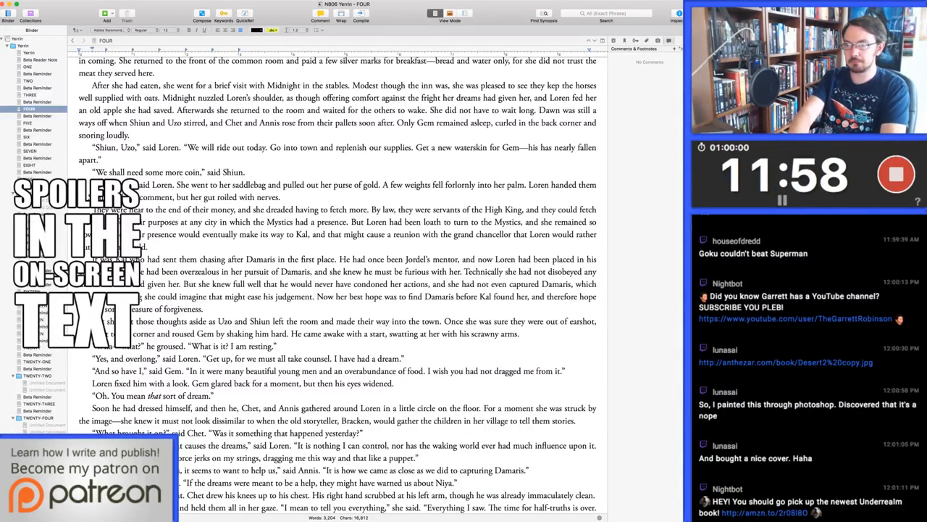
text(If they reque)
text(ed themselves to the )
text(redcloaks,)
key(Delete)
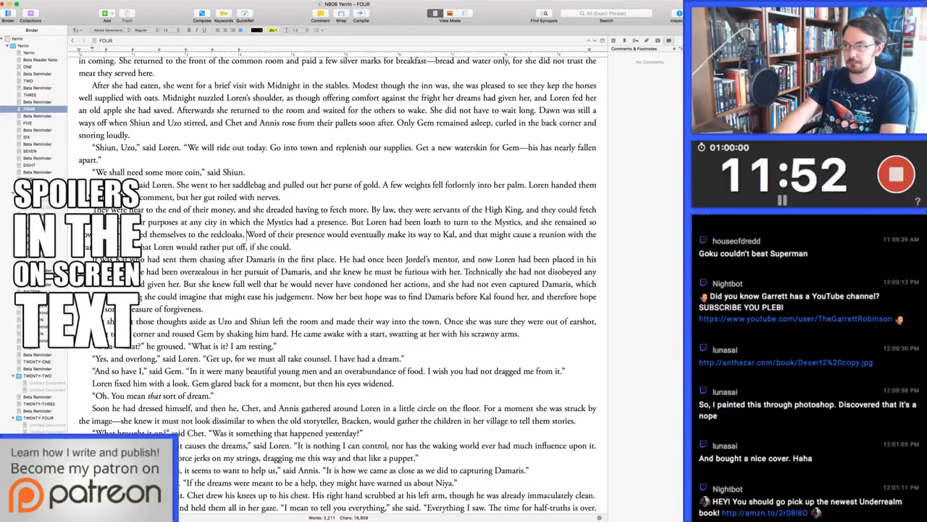
text(w)
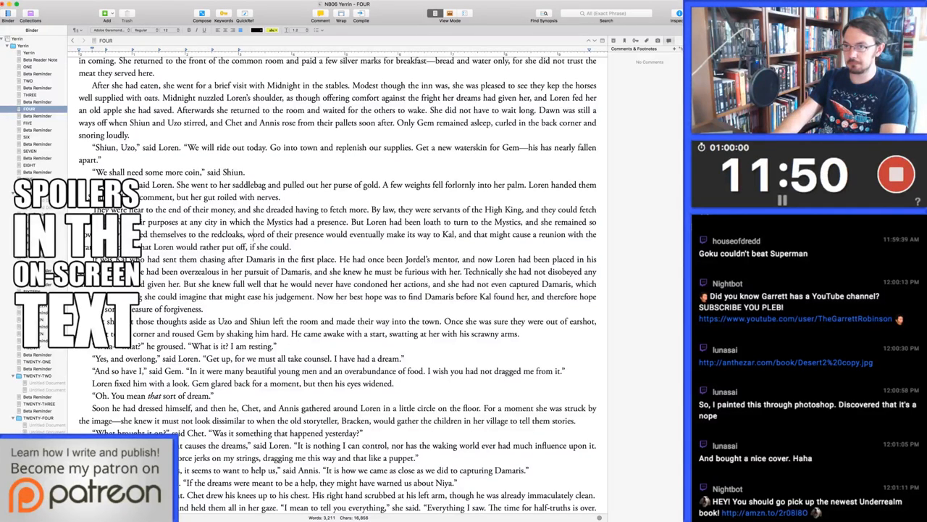
Replace ", if she could" with "as long as possible" after "that Loren would rather put off"
key(Down)
key(alt+Left)
key(alt+Left)
key(alt+Right)
key(shift+alt+Right)
key(shift+alt+Right)
key(shift+alt+Right)
key(BackSpace)
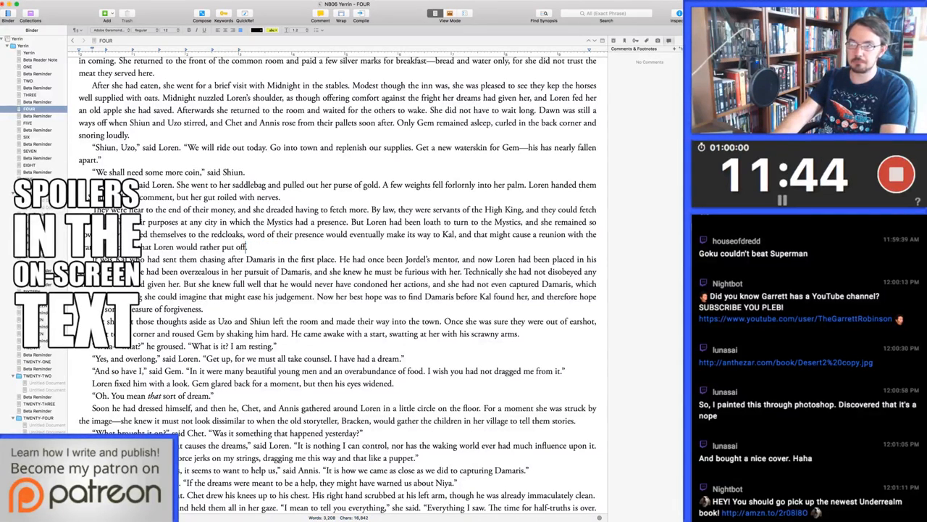
text(as long as possible)
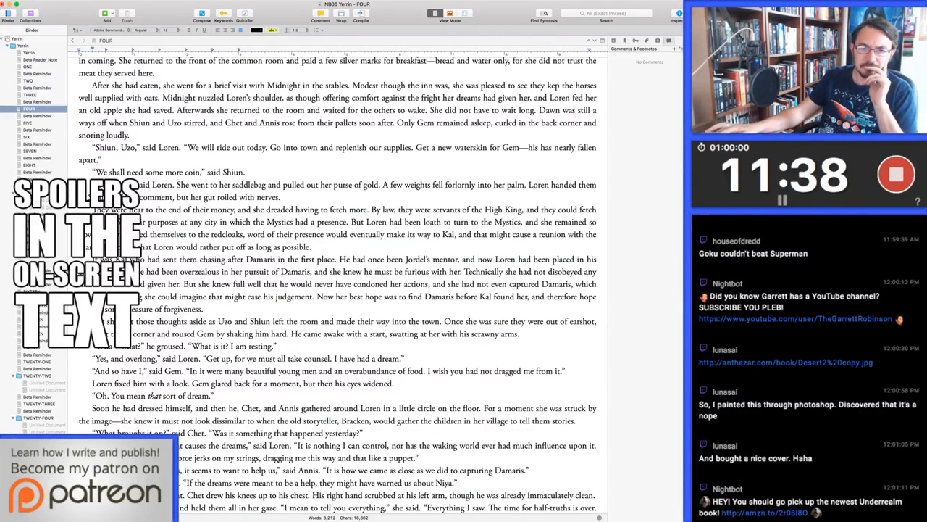
click(785, 362)
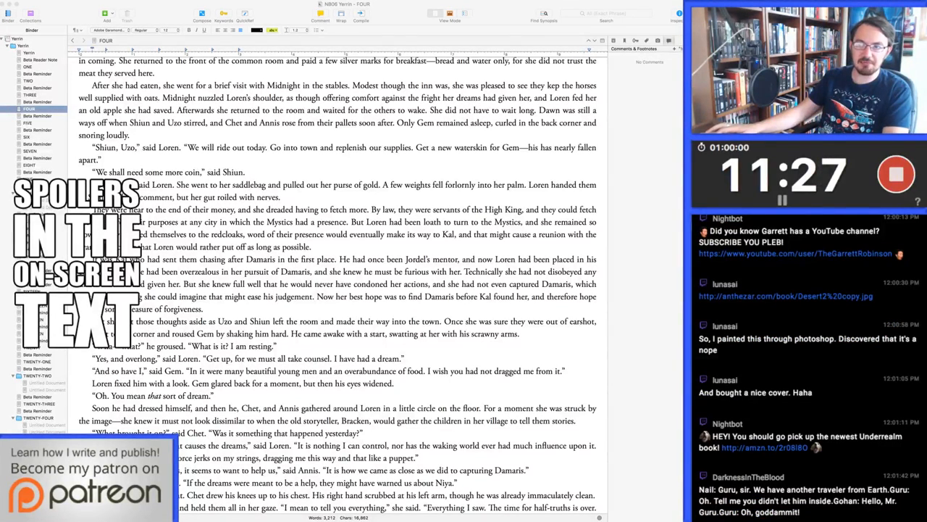
click(310, 247)
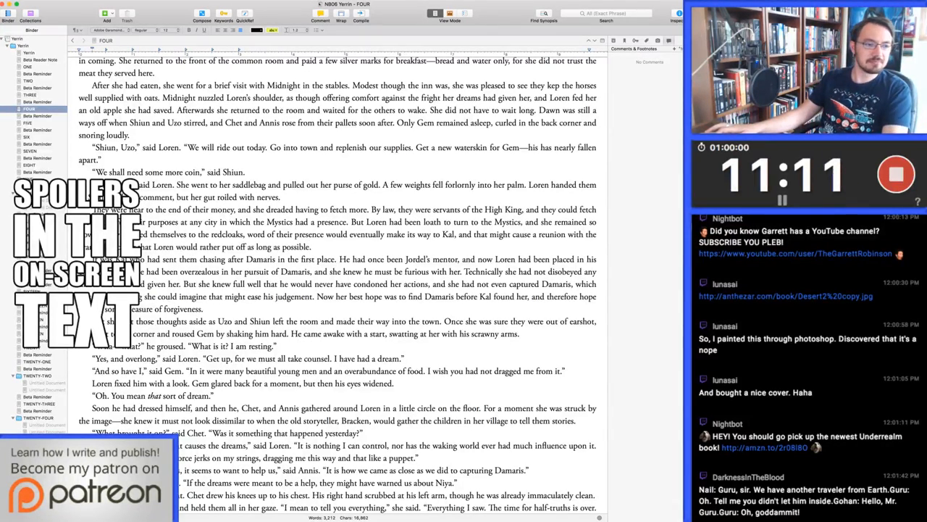
key(super+Tab)
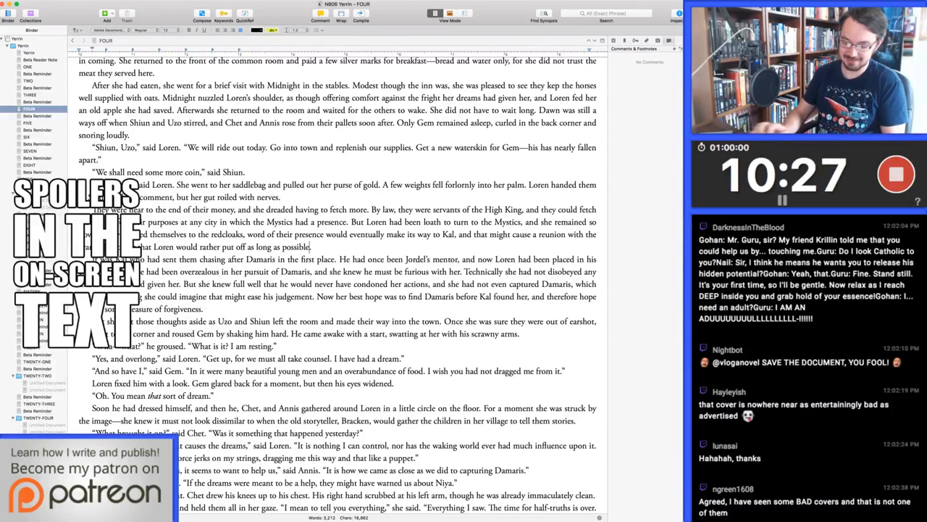
key(super+Tab)
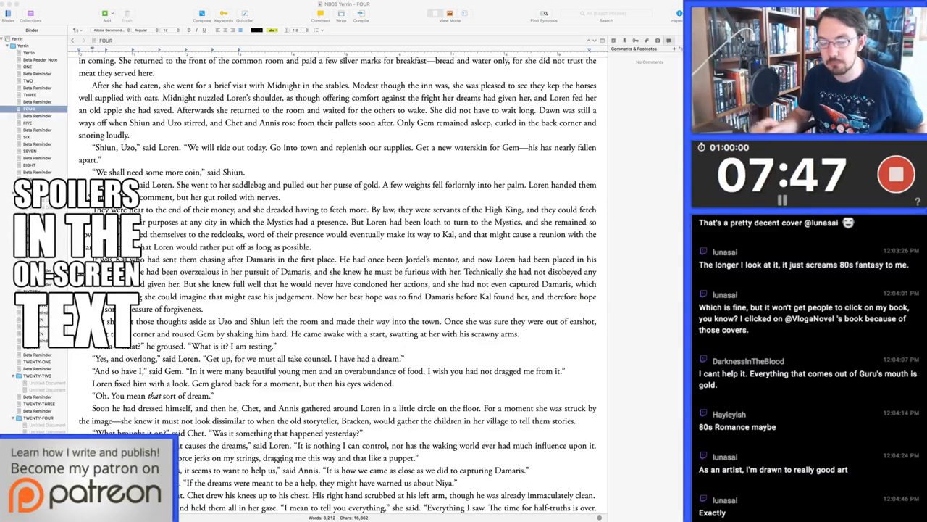
key(super+Tab)
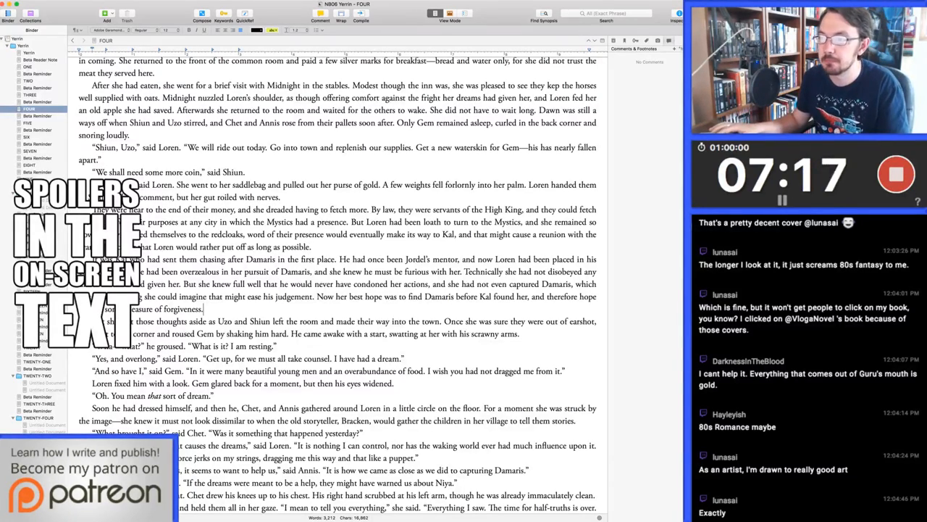
In the paragraph where the friends gather around Loren, replace "she was struck by the image" with "she felt a rare longing for the past"
scroll(338, 283, down, 1)
scroll(202, 309, down, 3)
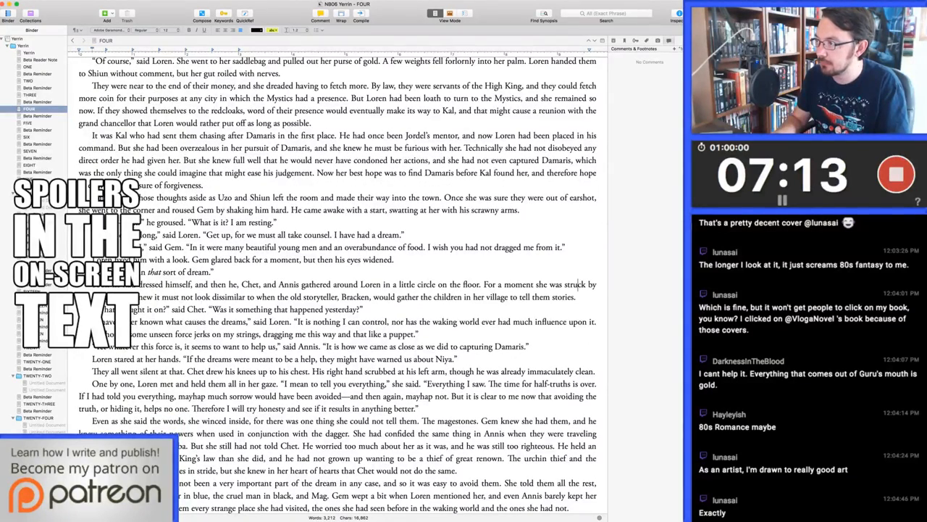
drag(536, 284, 597, 284)
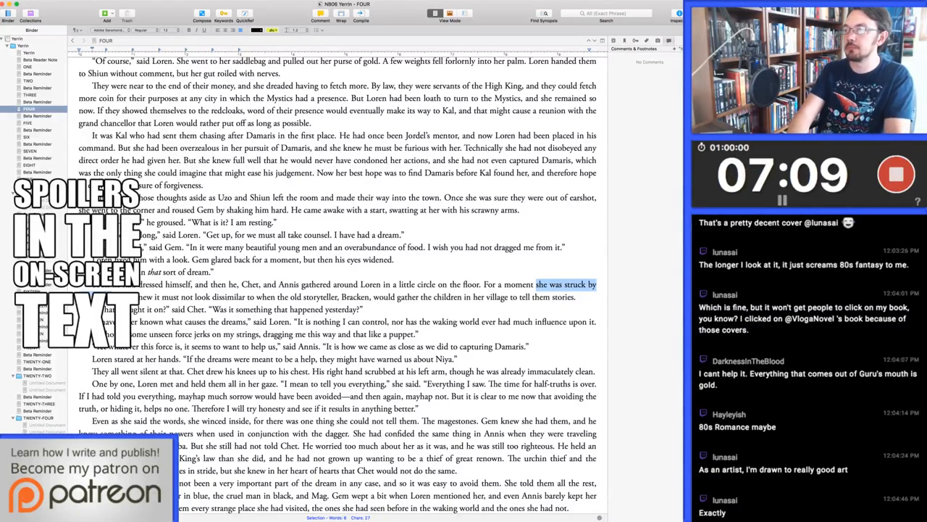
text(it)
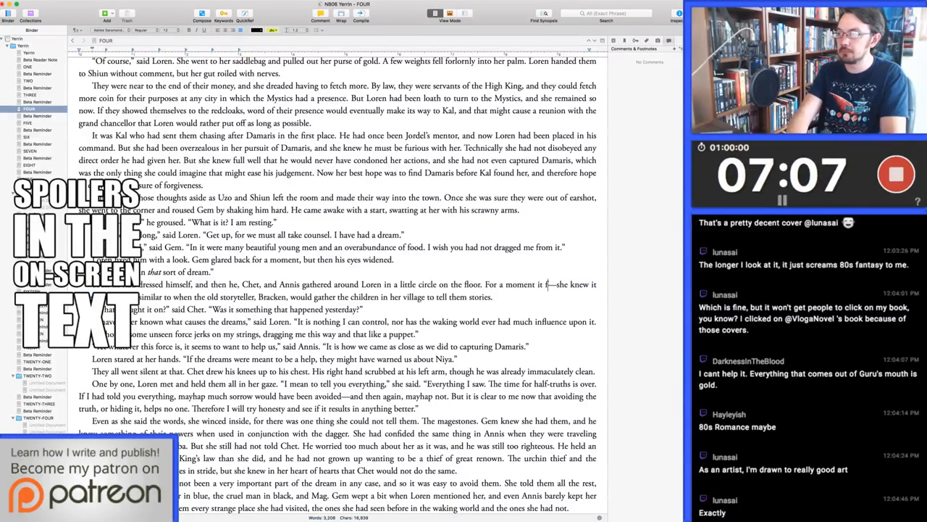
text( filled her with a)
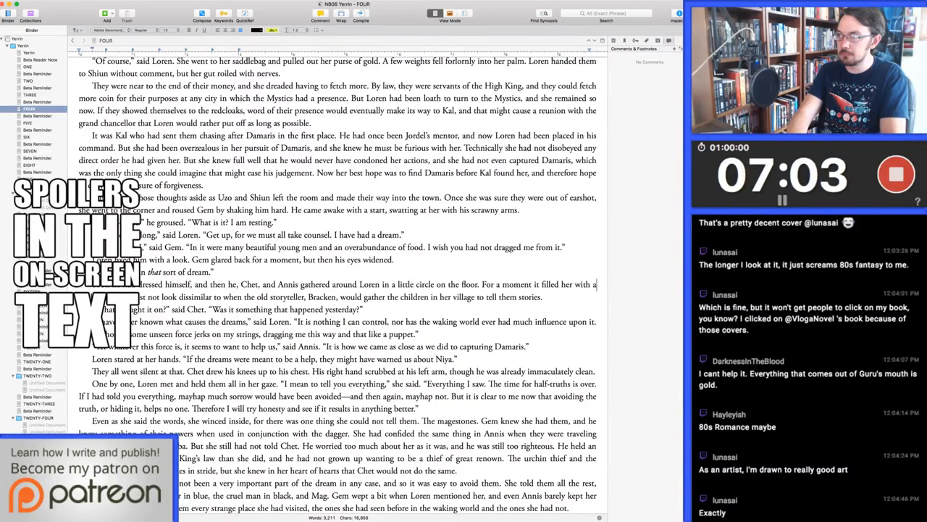
text( warmth)
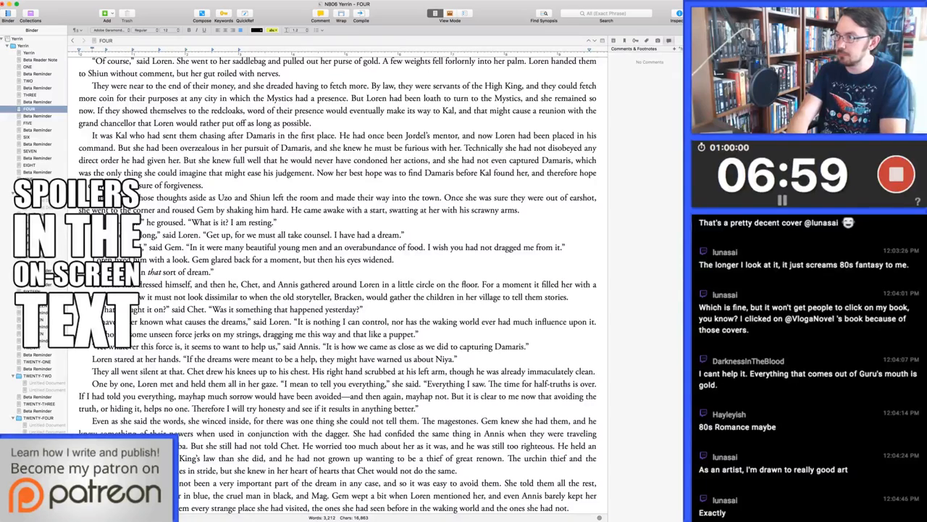
key(alt+BackSpace)
key(alt+BackSpace)
key(alt+BackSpace)
key(alt+BackSpace)
key(alt+BackSpace)
key(alt+BackSpace)
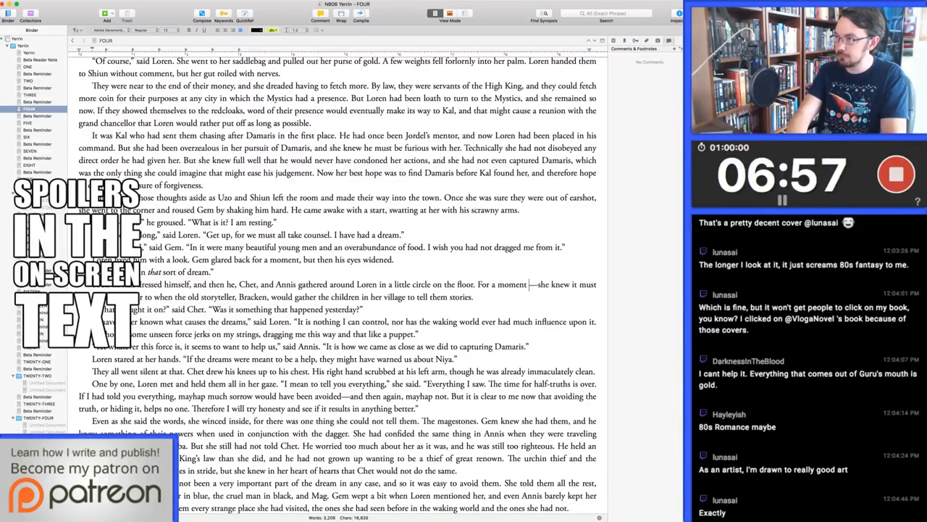
text(she felt a rare lo—)
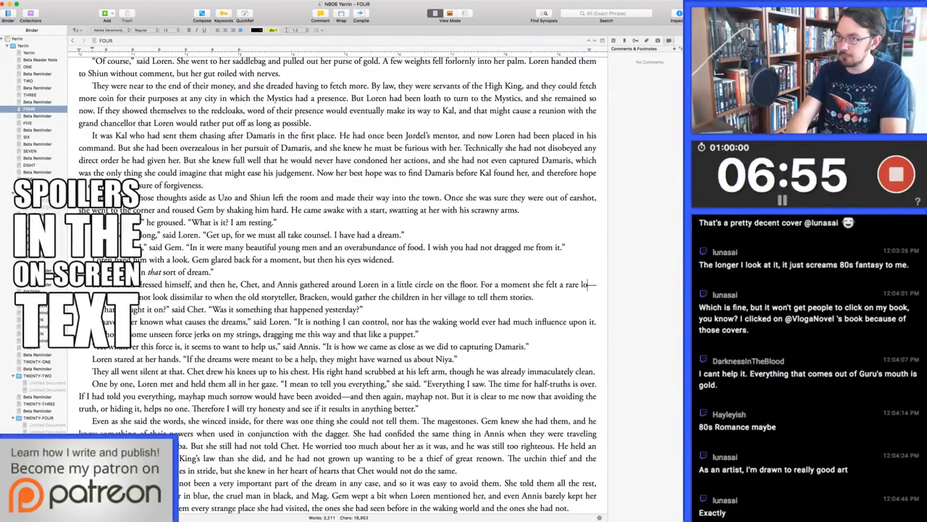
text(nging for the past)
Replace "it must not look dissimilar" after "she knew" with "they must look similar"
key(alt+Right)
key(alt+Right)
key(alt+Right)
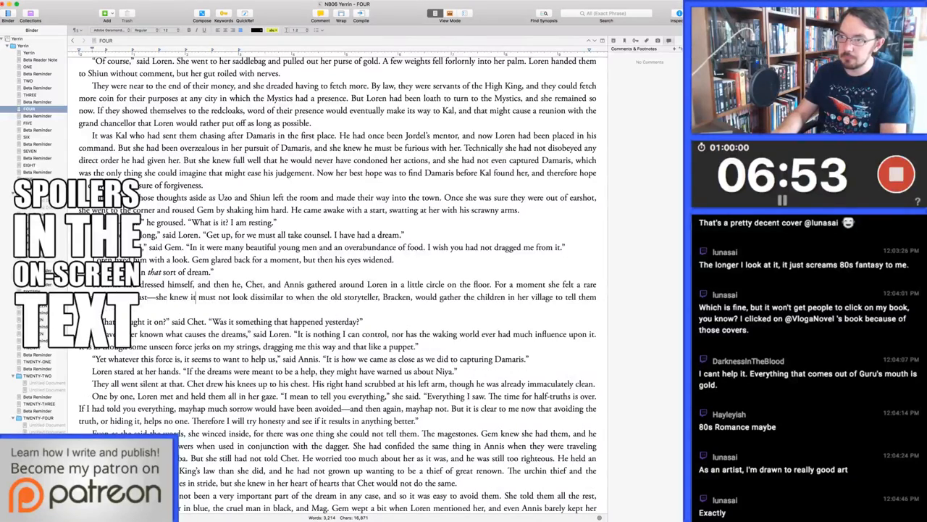
key(shift+alt+Right)
key(shift+alt+Right)
key(shift+alt+Right)
key(shift+alt+Right)
key(shift+alt+Right)
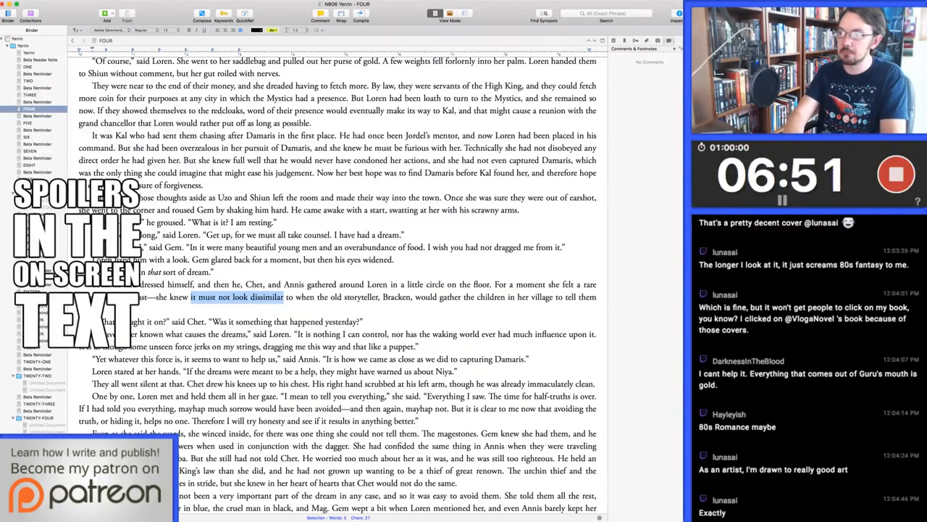
text(they must look sim)
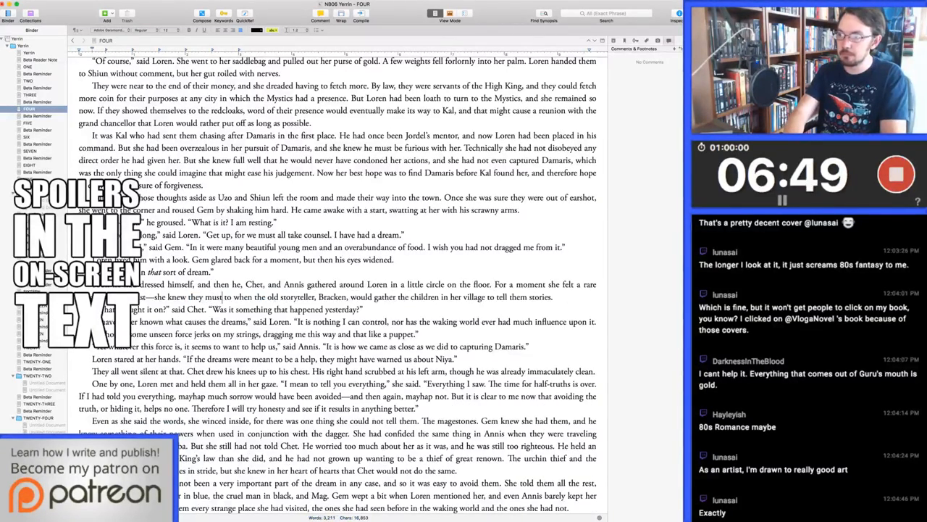
text(ilar)
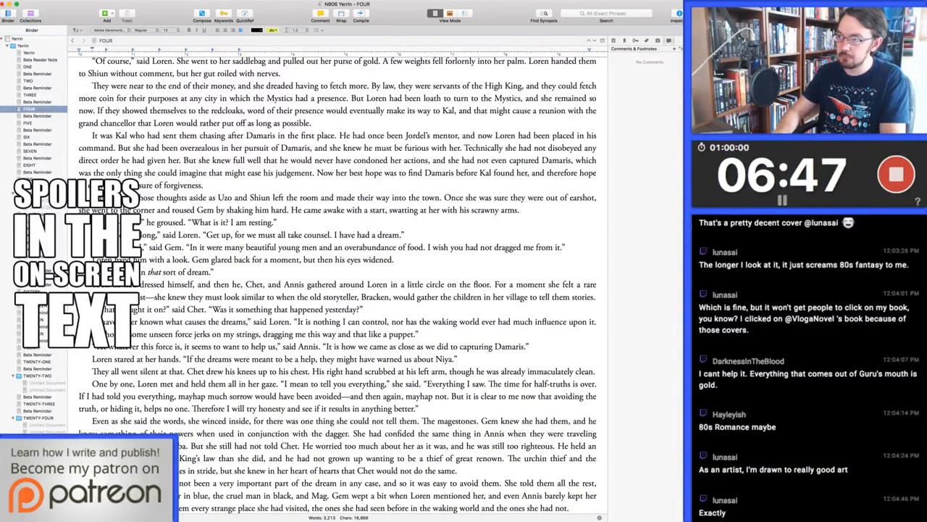
In the sentence about the storyteller Bracken, change "to tell them stories" to "and tell them stories"
key(alt+Left)
key(alt+Left)
key(alt+Left)
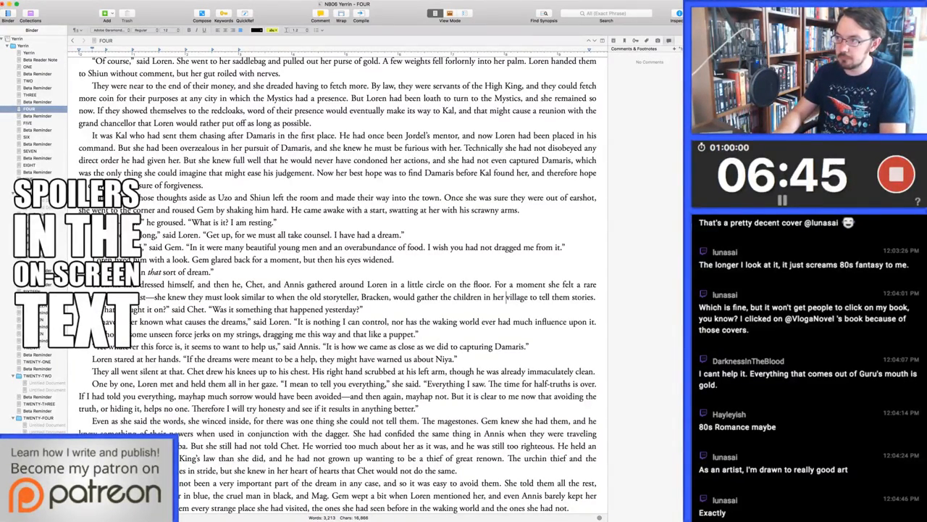
key(alt+Left)
key(alt+Left)
key(alt+Right)
key(alt+Right)
key(alt+shift+Left)
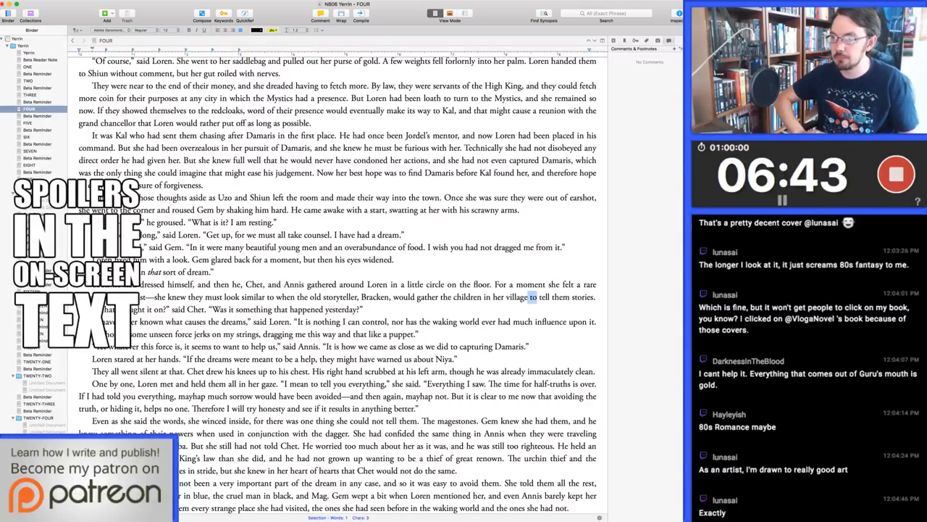
text(and)
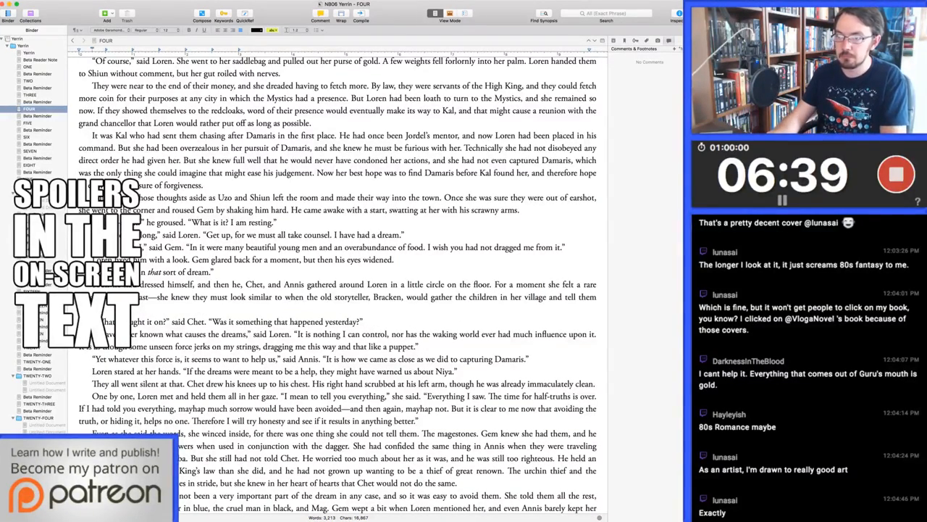
Reword Chet's question "What brought it on?" as "What brought the dream?"
key(alt+Right)
key(alt+Right)
key(alt+Right)
key(alt+Right)
key(alt+Right)
key(alt+shift+Right)
key(BackSpace)
key(alt+shift+Right)
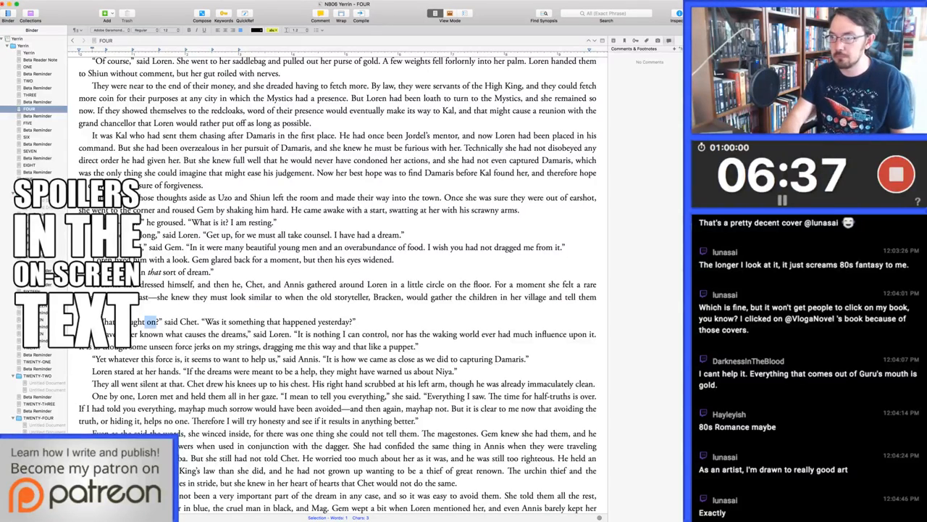
text(the dream)
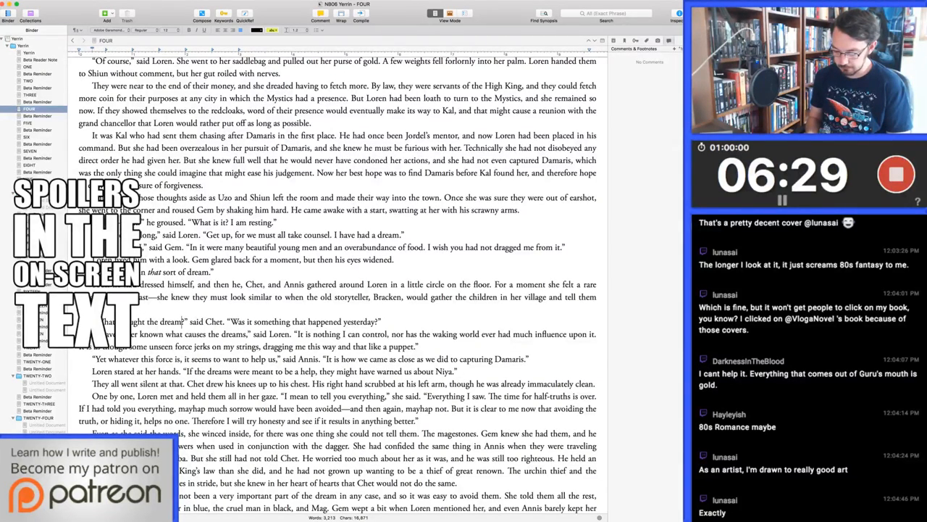
text(?)
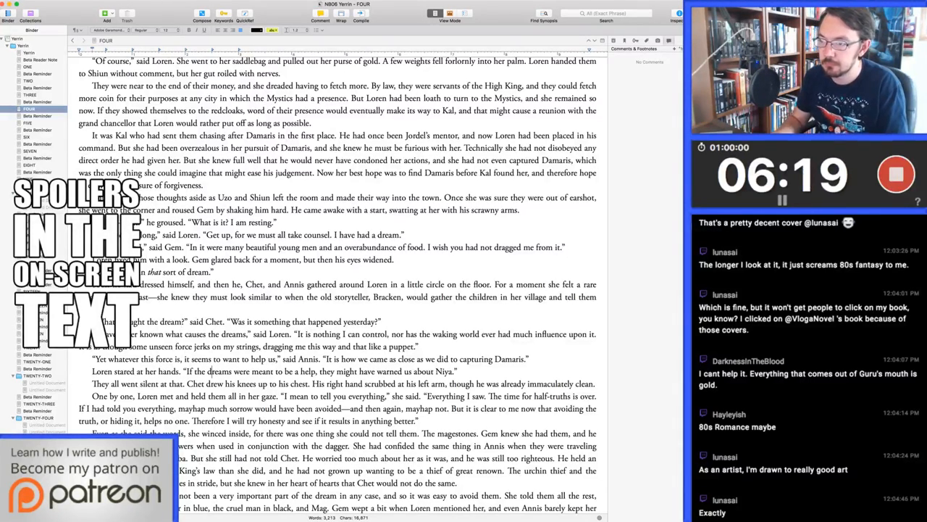
In the line mentioning Niya, change the opening to "Chet stared at his hands" and shorten "meant to be a help" to "meant to help"
drag(92, 371, 158, 372)
text(Chet star)
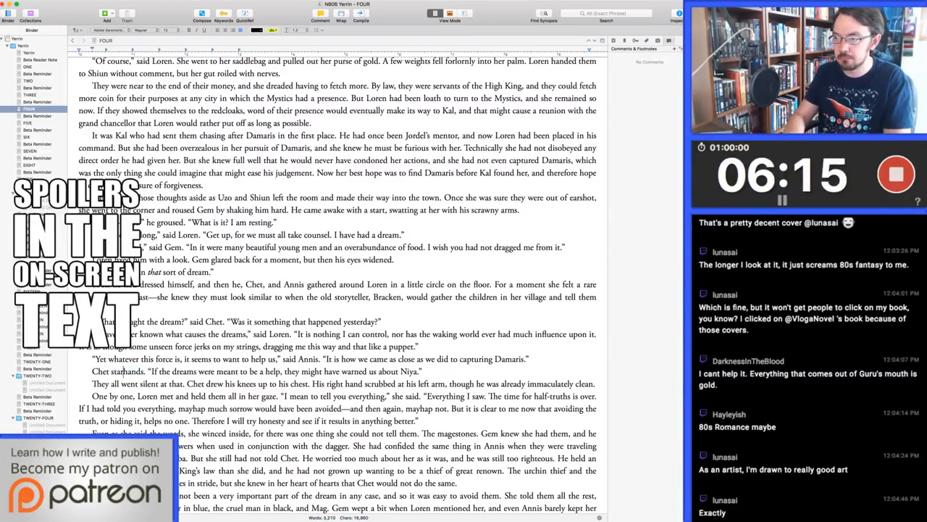
text(ed at his)
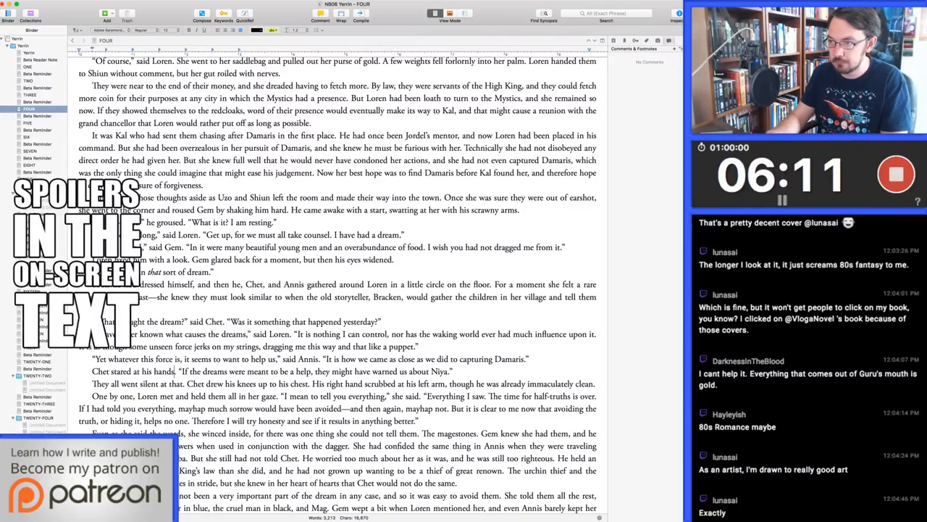
click(278, 372)
key(Delete)
key(Delete)
key(Delete)
key(Delete)
key(Delete)
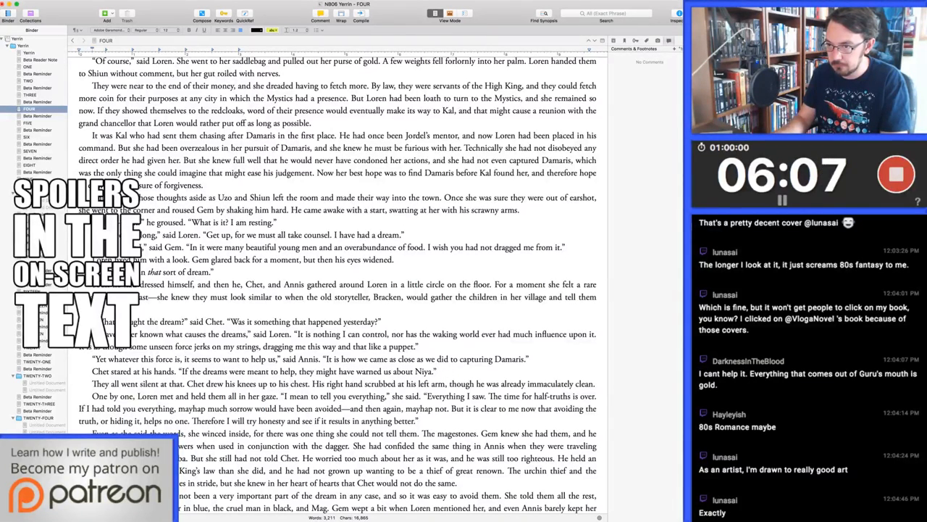
Insert "from the beginning" after "If I had told you everything" in Loren's speech about honesty
key(Down)
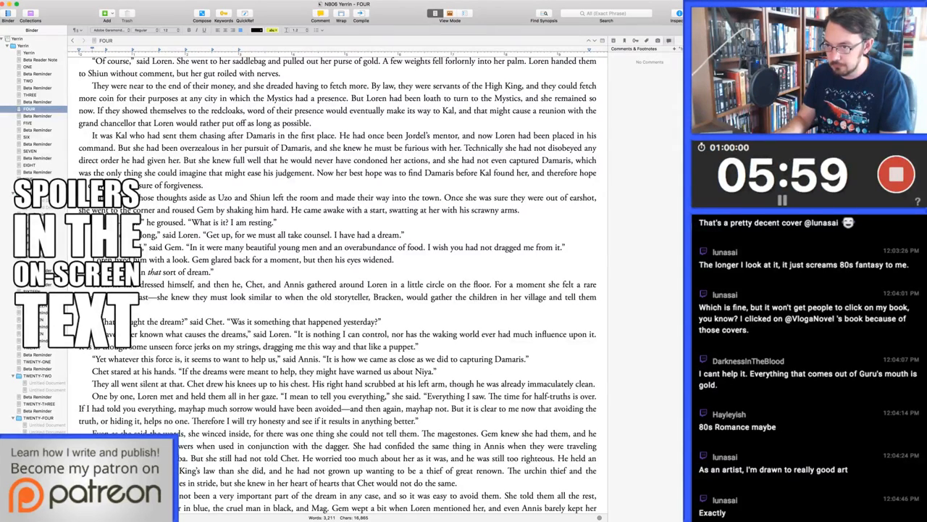
key(Down)
key(alt+Right)
key(alt+Right)
key(alt+Right)
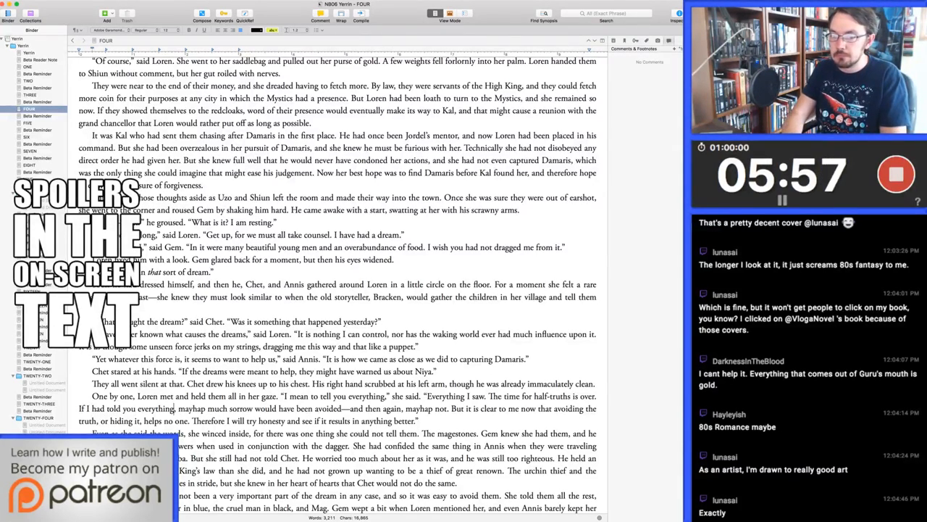
text(from the beginning)
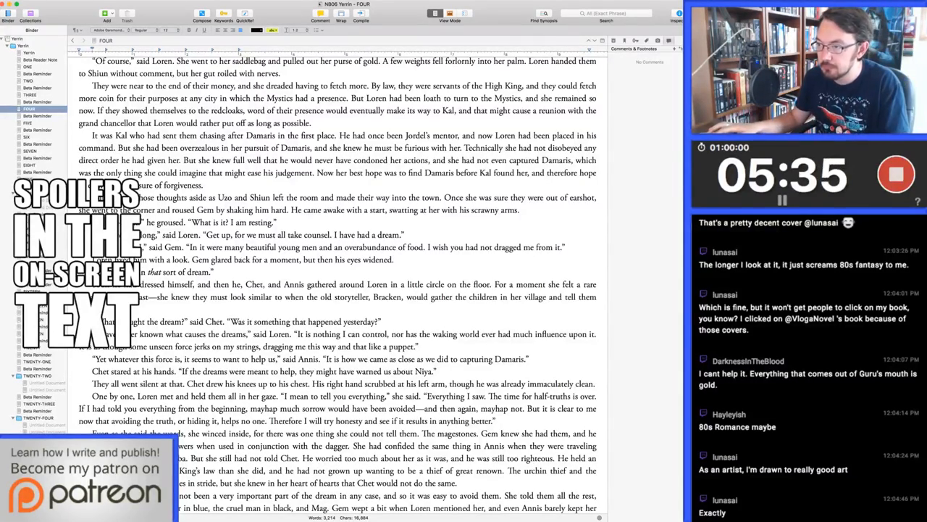
In the magestones paragraph, replace "when they were traveling through Dorsea after Yewamba" with "not long ago"
scroll(309, 386, down, 4)
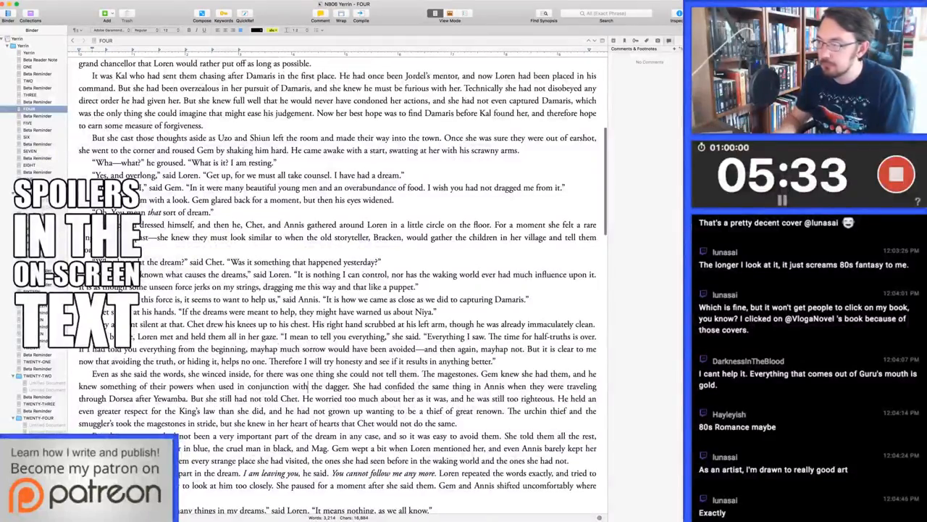
scroll(310, 386, down, 3)
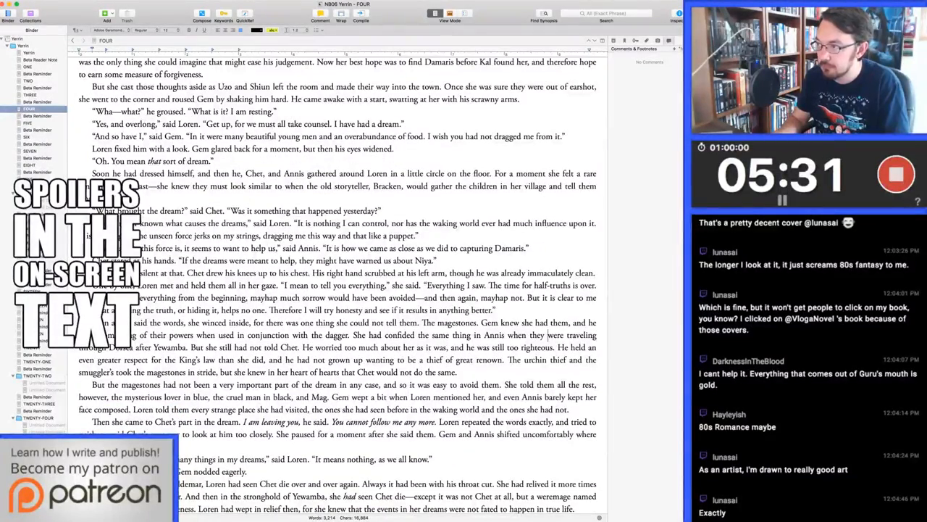
drag(505, 334, 187, 348)
key(BackSpace)
text(not long ago. But s)
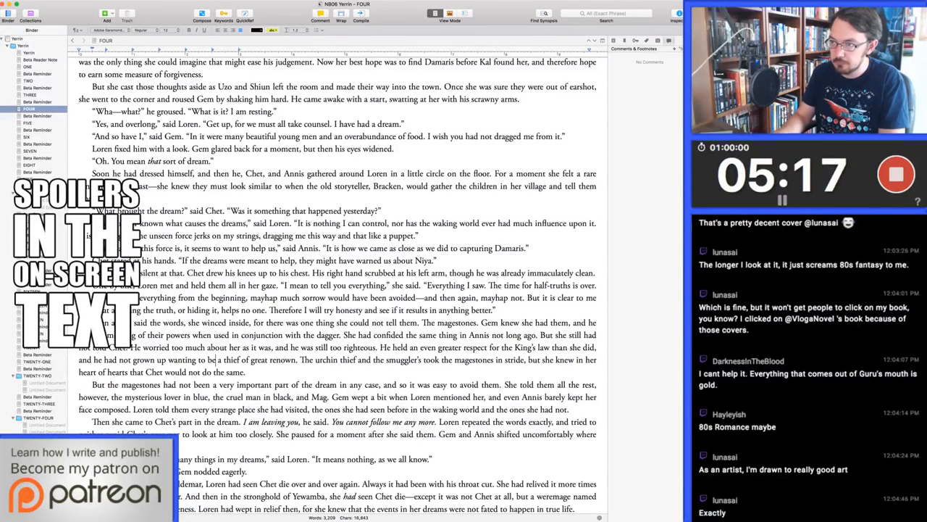
Cut "of great renown" after "wanting to be a thief" and delete "thief" after "The urchin" in the following sentence
drag(241, 360, 298, 360)
key(BackSpace)
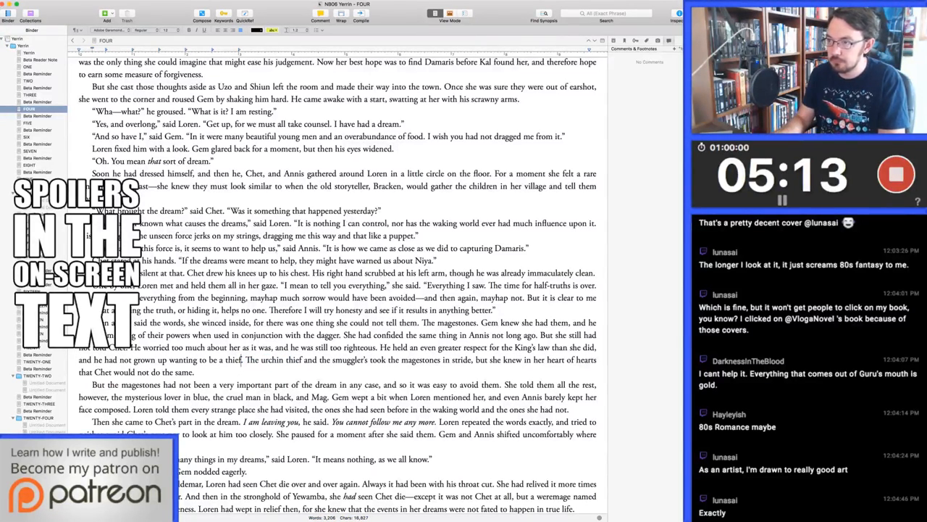
key(alt+Right)
key(alt+Right)
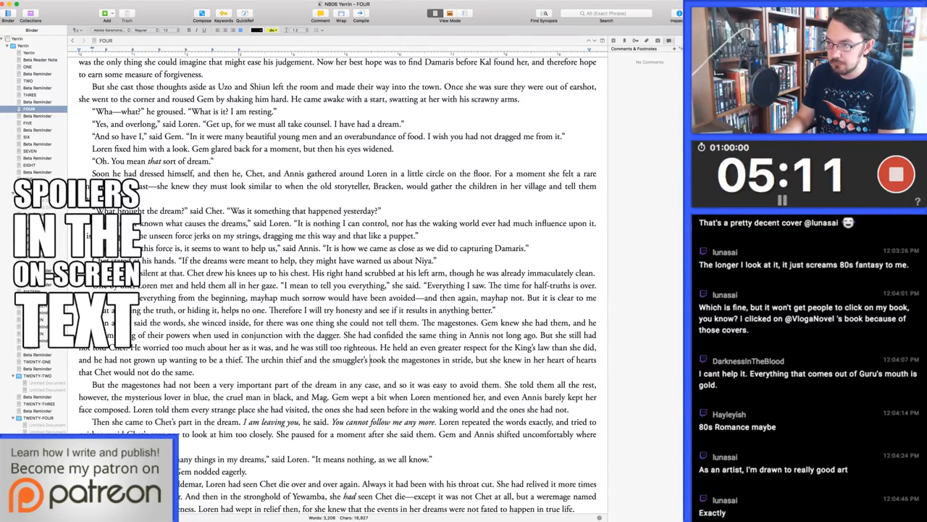
key(alt+Left)
key(alt+shift+Right)
key(BackSpace)
Insert "daughter" after "the smuggler's" and change "took the magestones" to "took her use of magestones"
key(alt+Right)
key(alt+Right)
key(alt+Right)
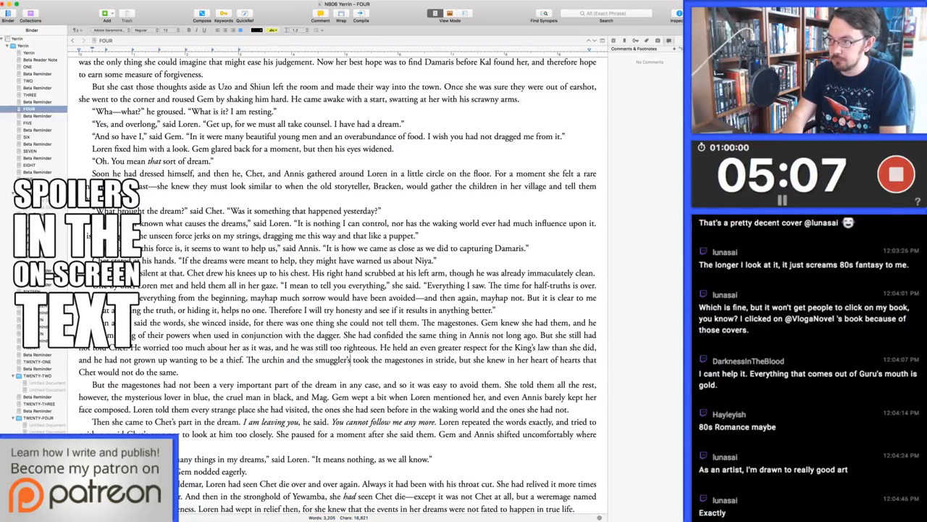
text(daughter)
key(alt+Right)
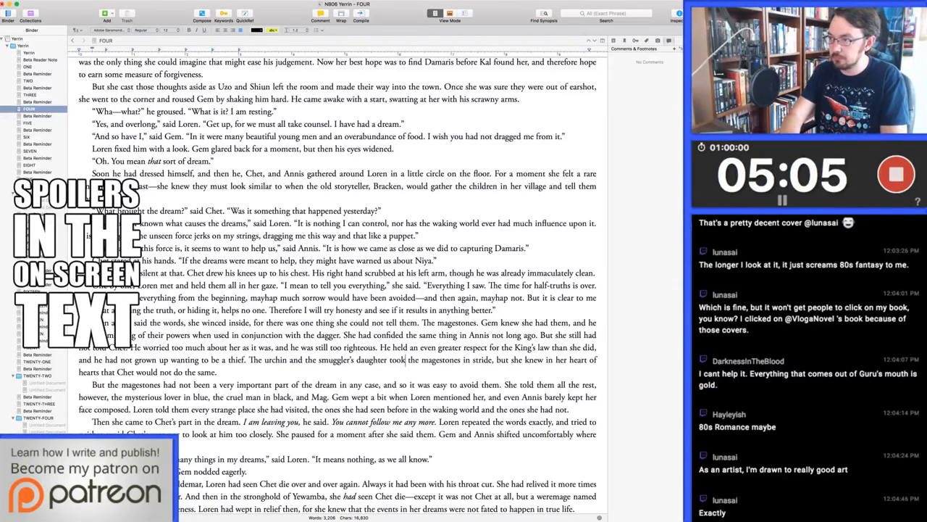
key(alt+Right)
key(alt+BackSpace)
text(her use )
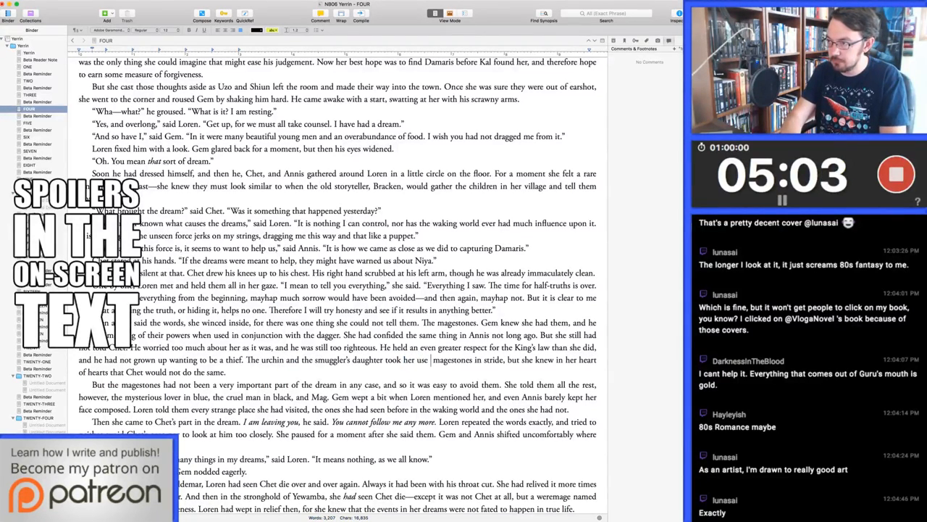
text(of)
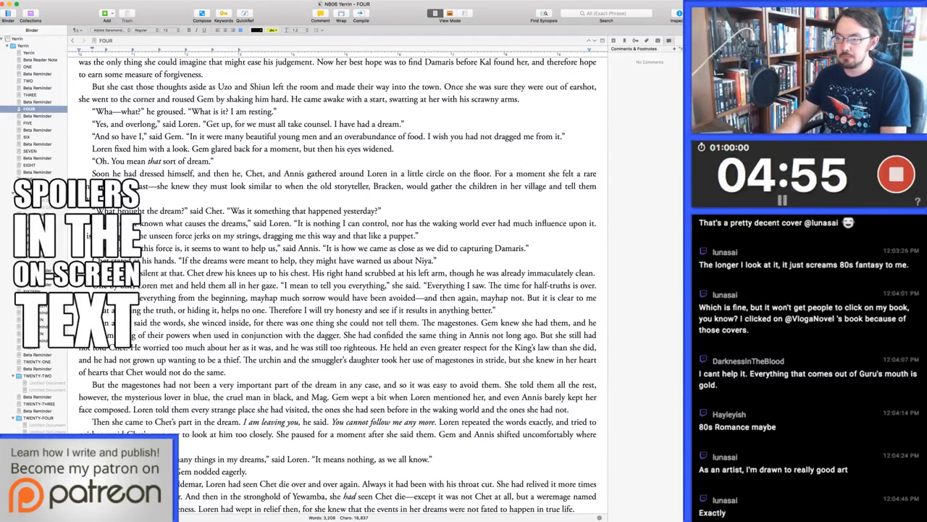
Change "a very important part of the dream" to "an important part of the dream"
double_click(230, 384)
drag(230, 385, 256, 385)
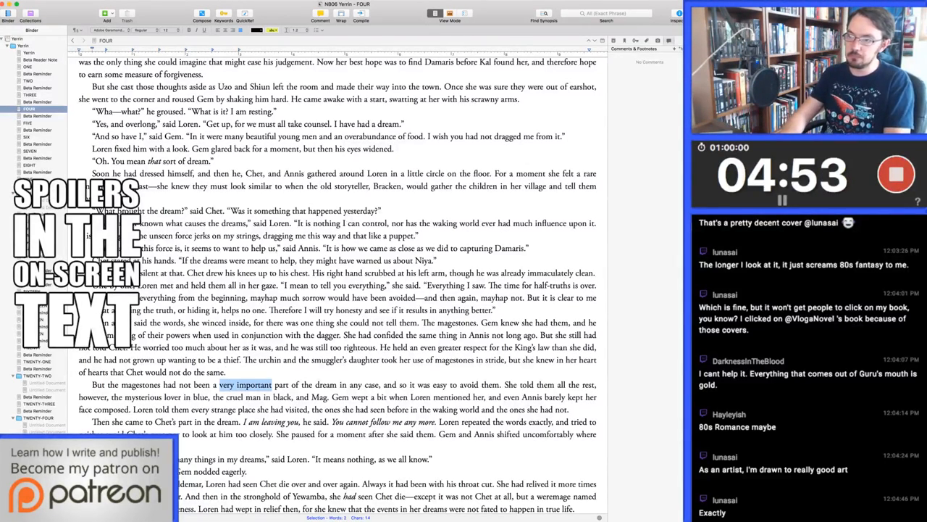
key(BackSpace)
text(n important)
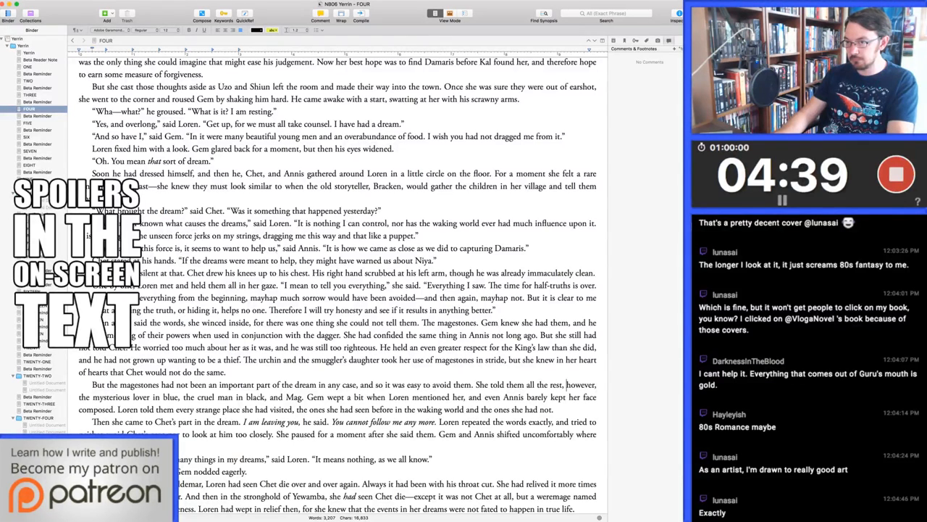
Replace ", however," after "She told them all the rest" with ", about"
drag(563, 385, 598, 384)
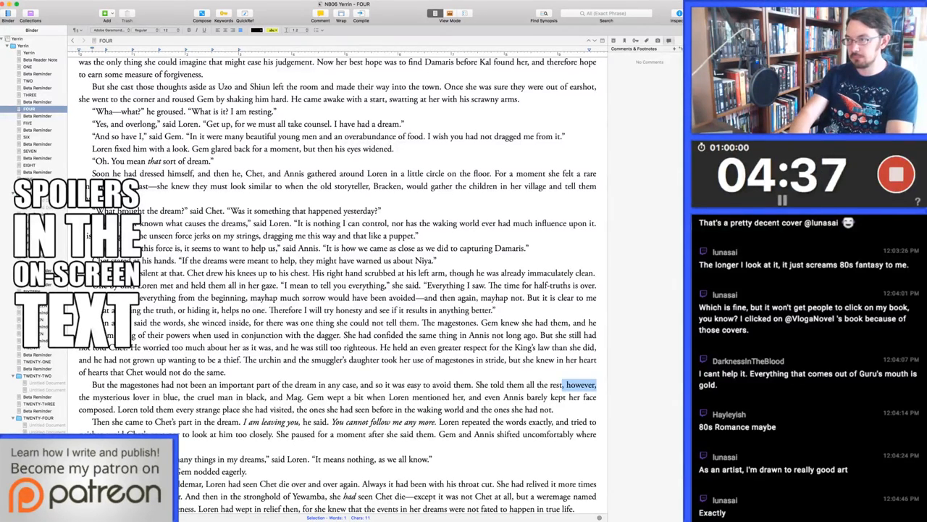
key(BackSpace)
text(, about t)
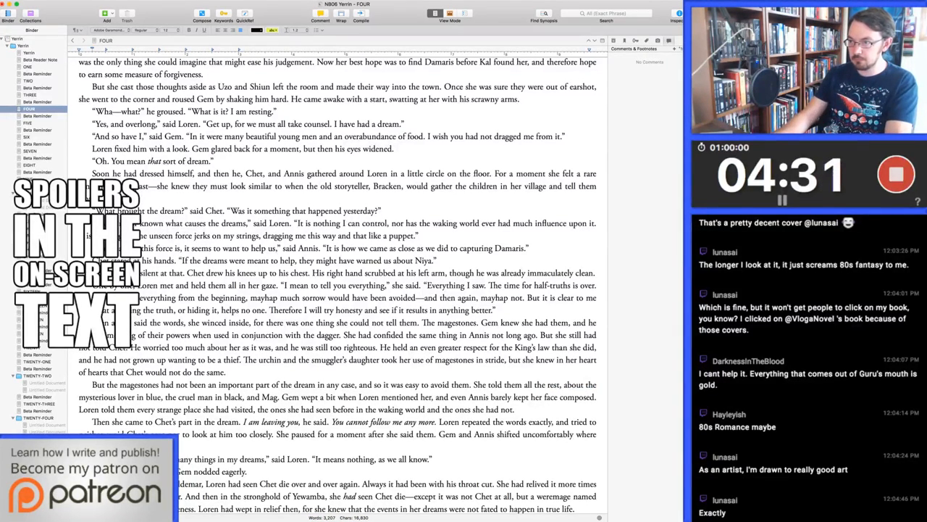
Delete "before" from "the ones she had seen before in the waking world"
key(alt+Right)
key(alt+Right)
key(alt+Right)
key(alt+Right)
key(alt+Right)
key(alt+Right)
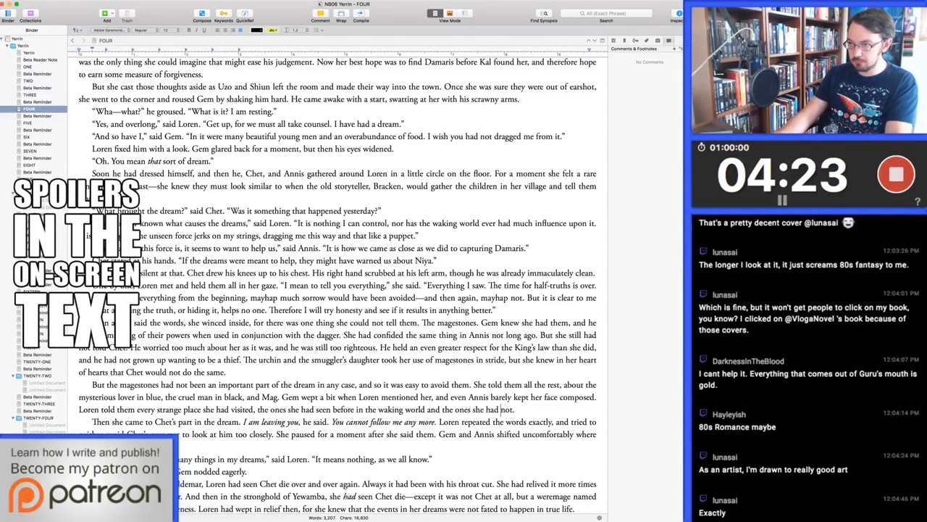
click(355, 409)
key(alt+BackSpace)
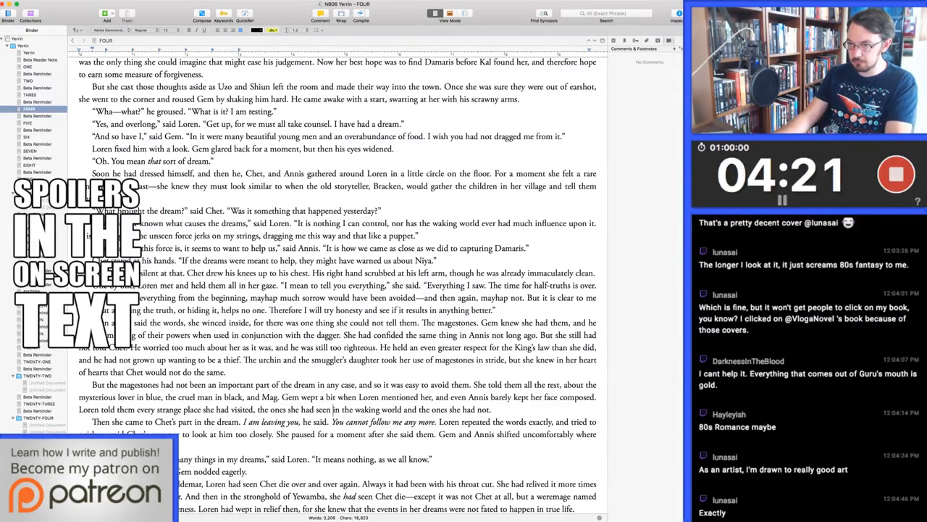
Add "Loren paused." after "Then she came to Chet's part in the dream." and start a new paragraph at "I am leaving you"
click(243, 422)
text(L )
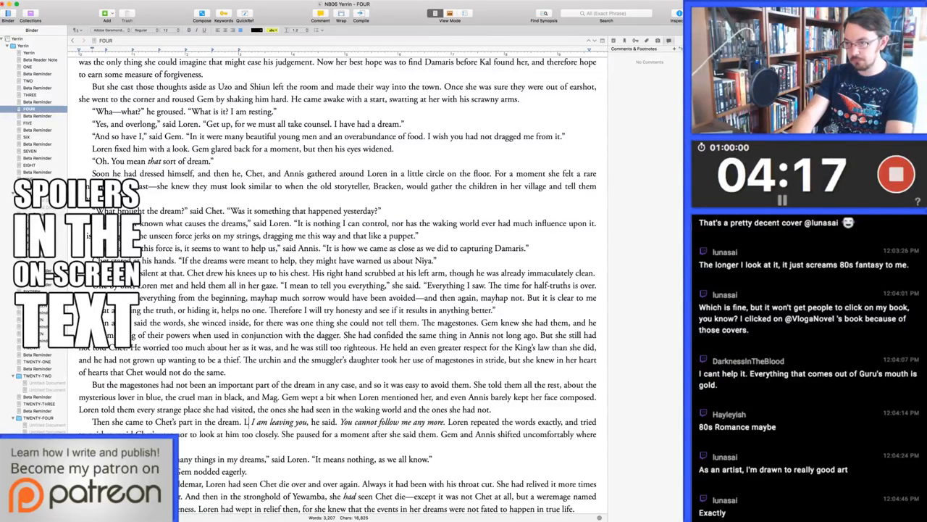
text(oren paused.)
key(Return)
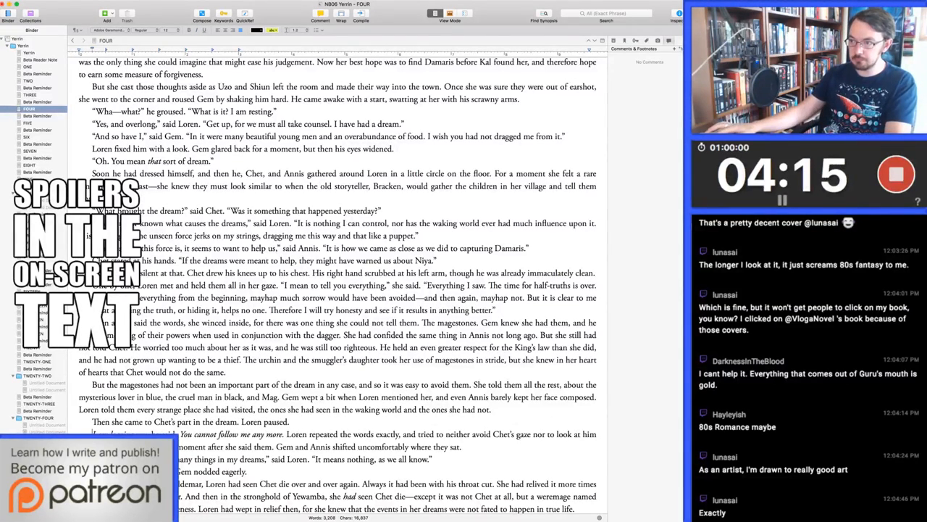
key(Delete)
Insert "in her mind" after "he said" in the "I am leaving you" line and start a new paragraph at "Loren repeated the words exactly"
scroll(338, 287, down, 1)
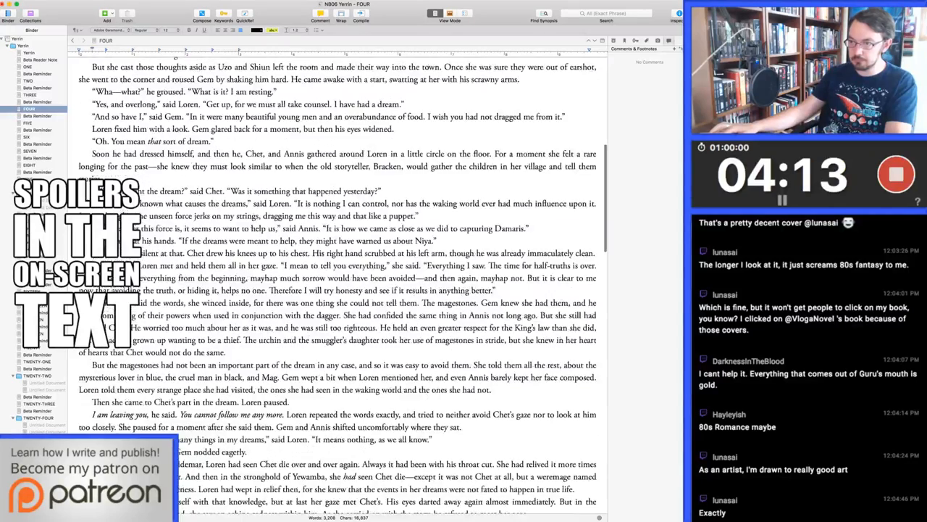
scroll(337, 286, down, 2)
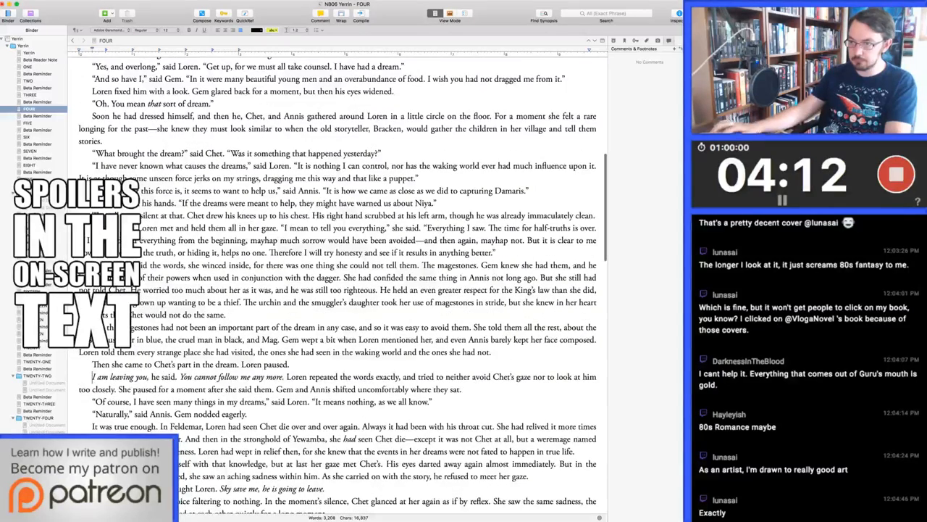
click(175, 376)
text(in her mind)
key(alt+Right)
key(alt+Right)
key(alt+Right)
key(alt+Right)
key(alt+Right)
key(alt+Right)
key(alt+Right)
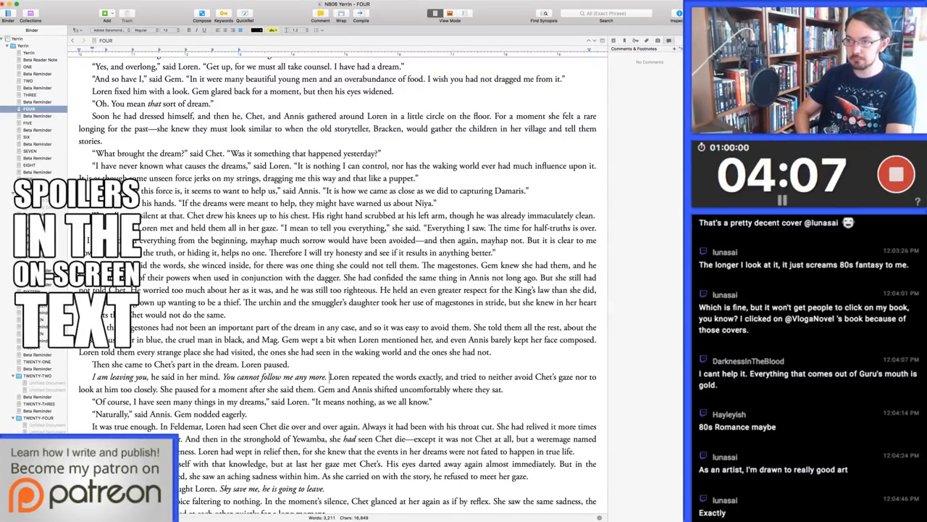
key(Return)
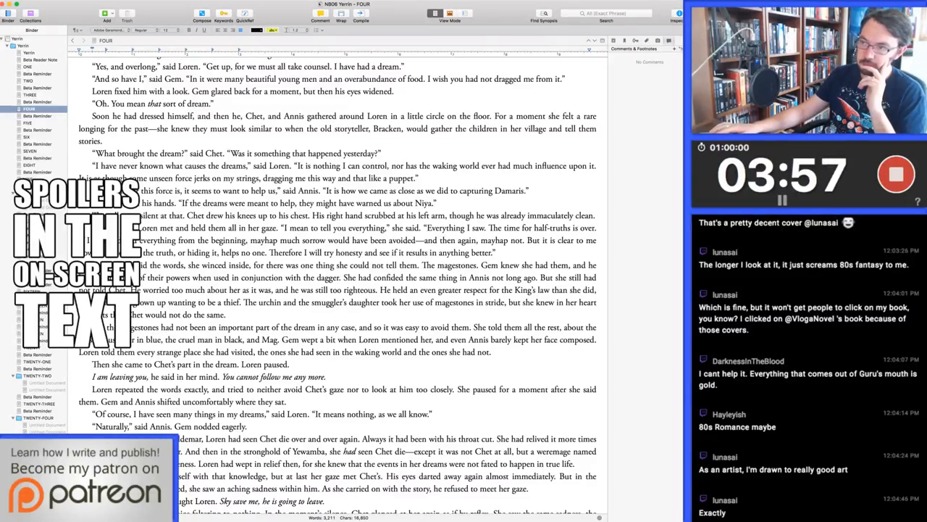
Replace "And as her thoughts ran further, Loren wondered how she could" before "blame him" with "Loren realized she could not"
scroll(337, 290, down, 4)
scroll(337, 290, down, 2)
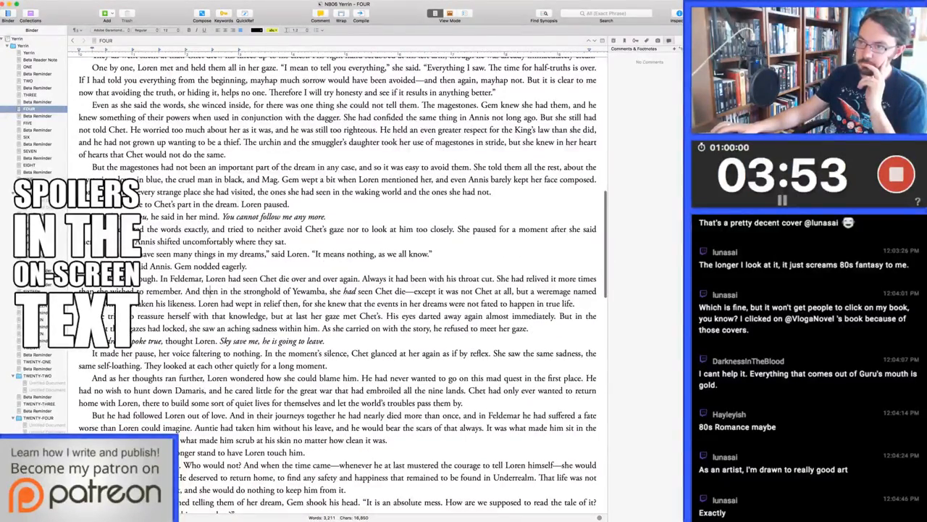
scroll(336, 289, down, 2)
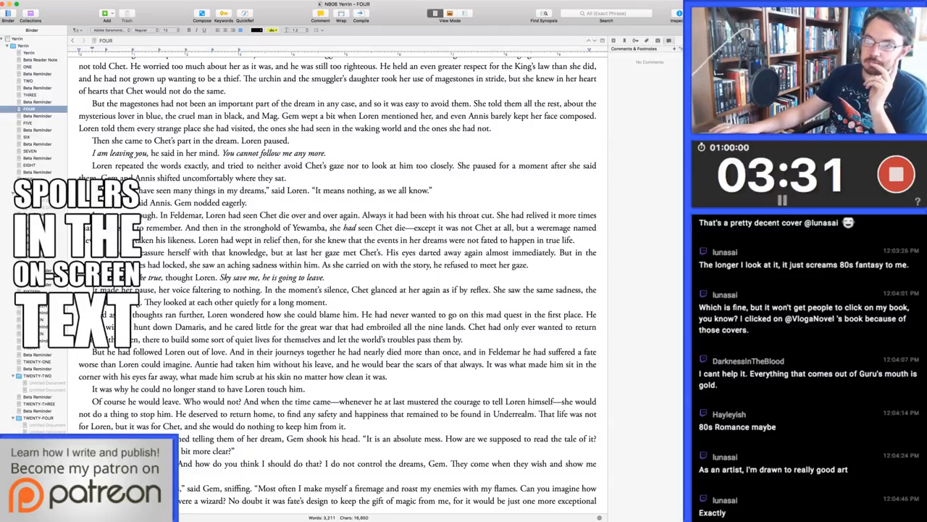
scroll(140, 245, down, 3)
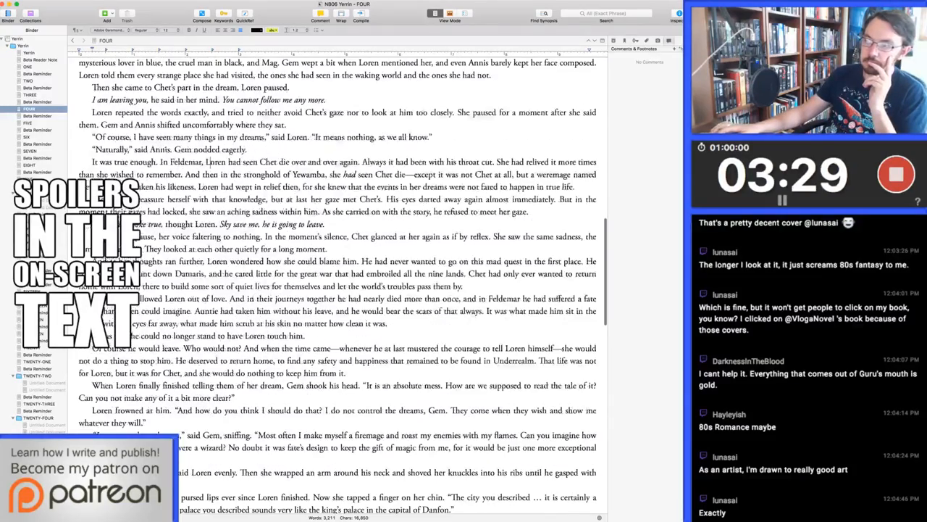
scroll(141, 245, down, 5)
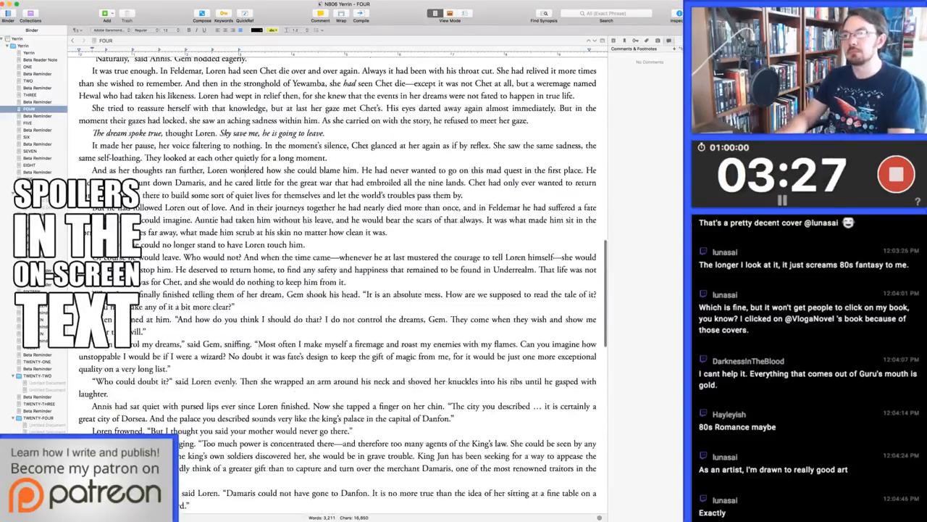
click(245, 170)
key(alt+Right)
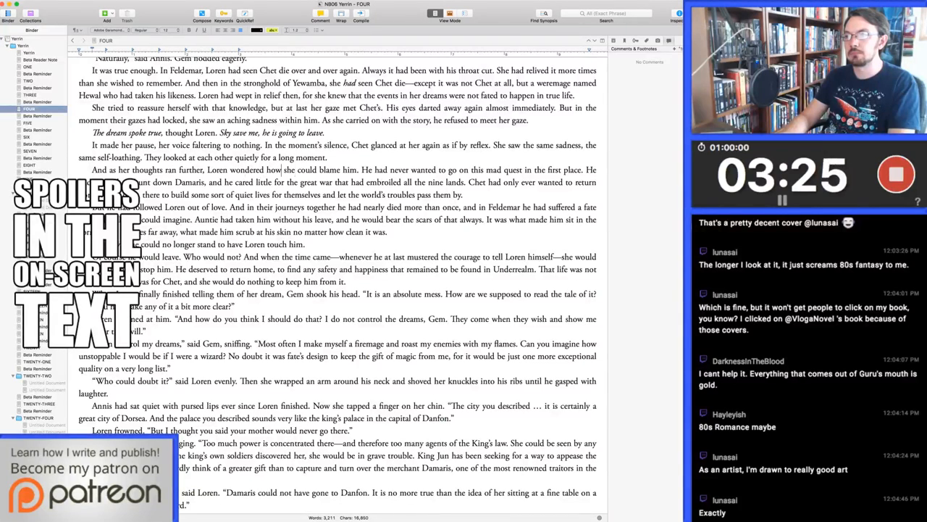
key(alt+Right)
key(alt+Right)
key(shift+super+Left)
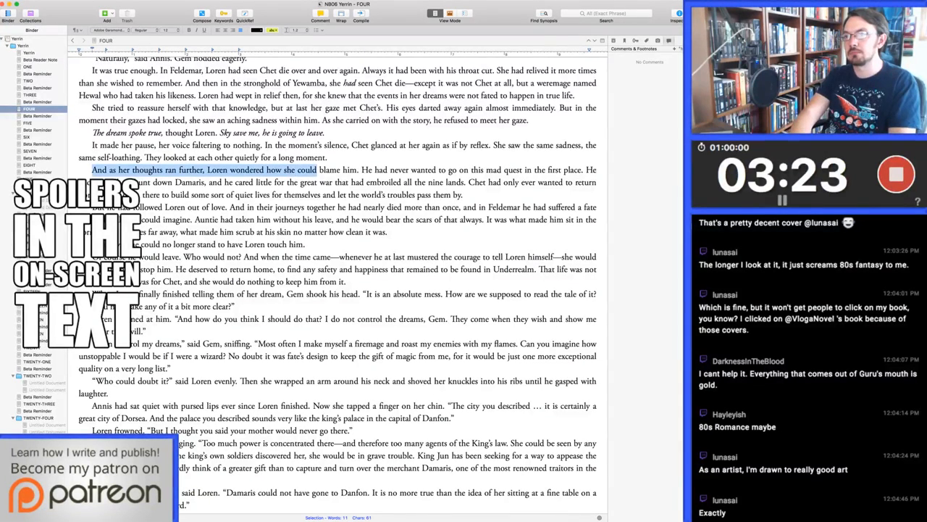
text(Loren realized)
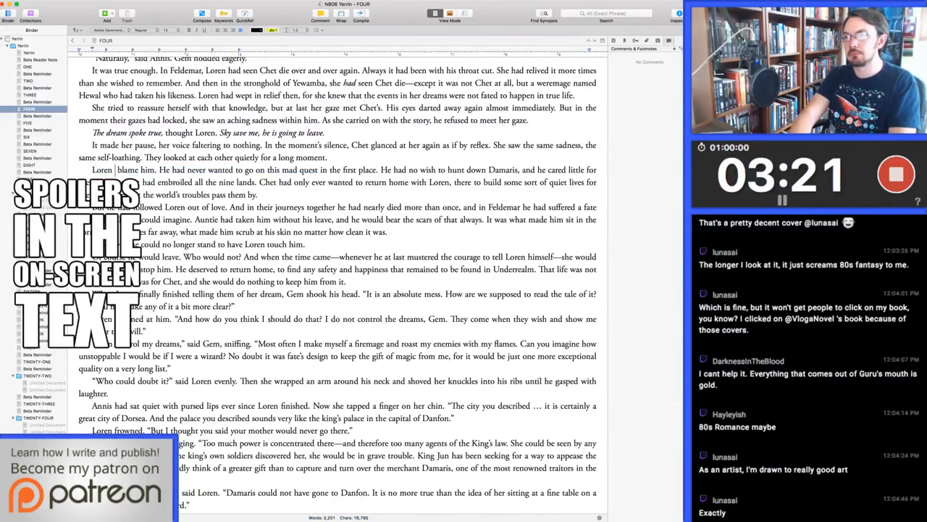
text( she could not)
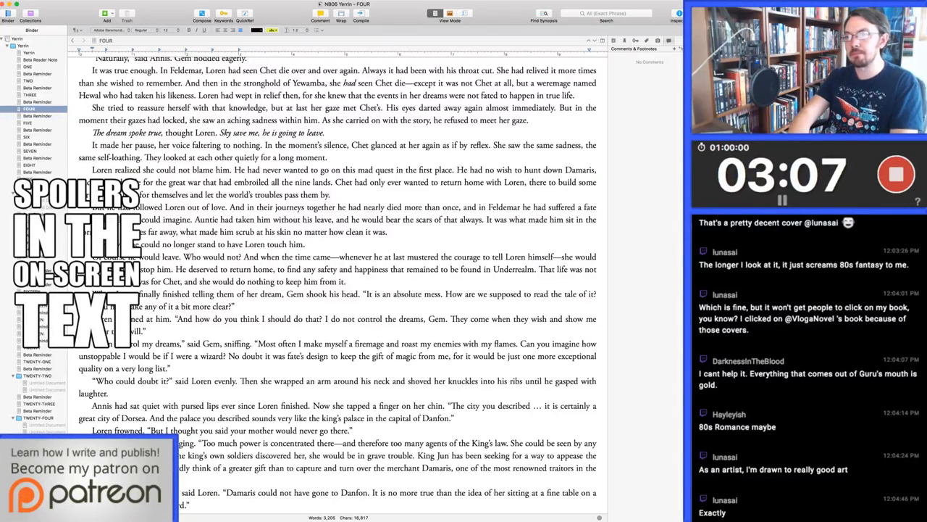
Reword "some sort of quiet lives for themselves" after "there to build" as "a quiet and happy life"
key(alt+shift+Right)
text(life)
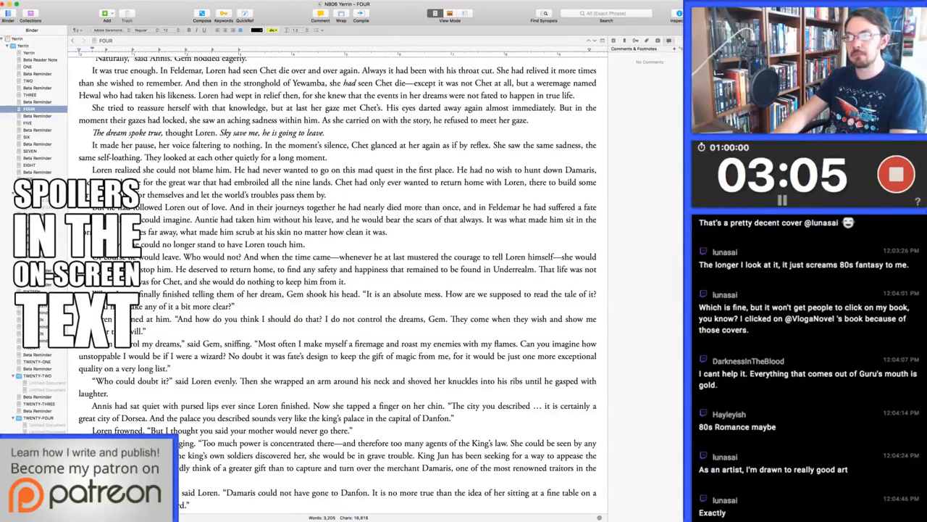
key(alt+BackSpace)
key(alt+BackSpace)
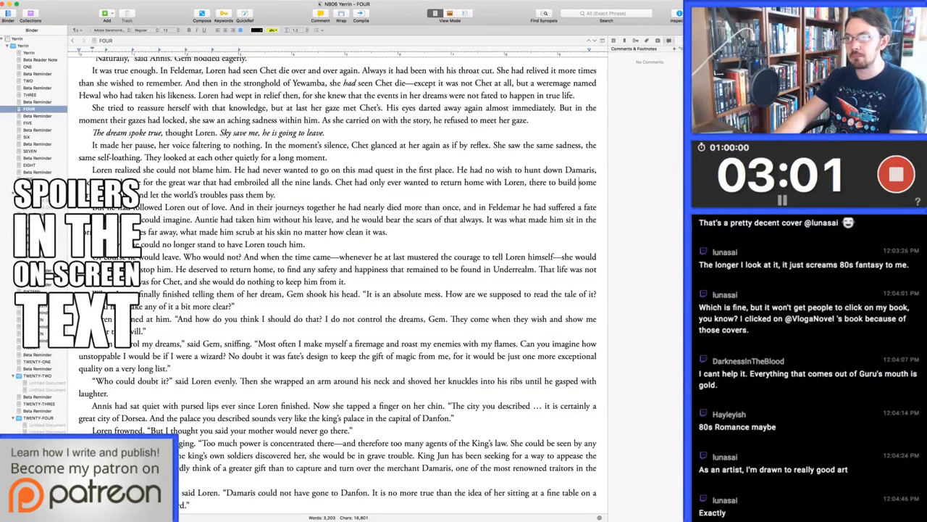
key(alt+shift+Left)
text(quiet)
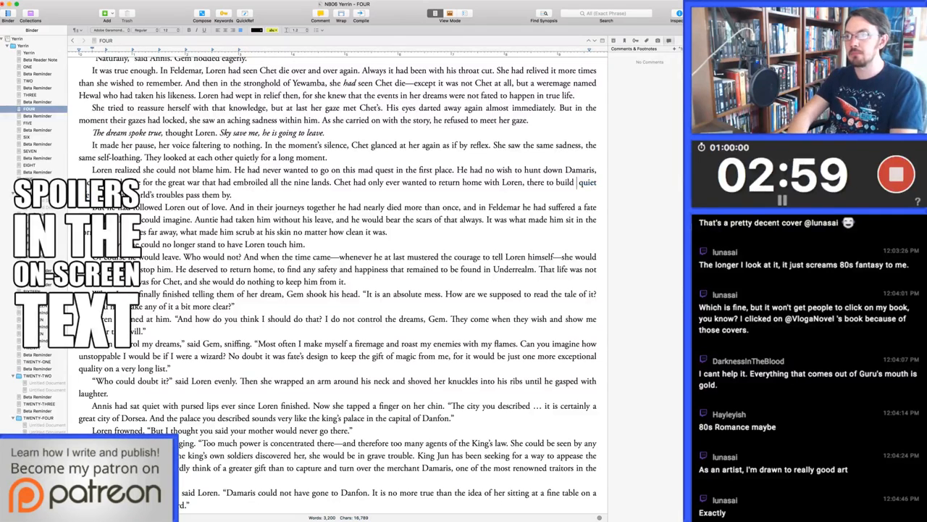
text(ly for a)
key(super+Left)
text(and happy)
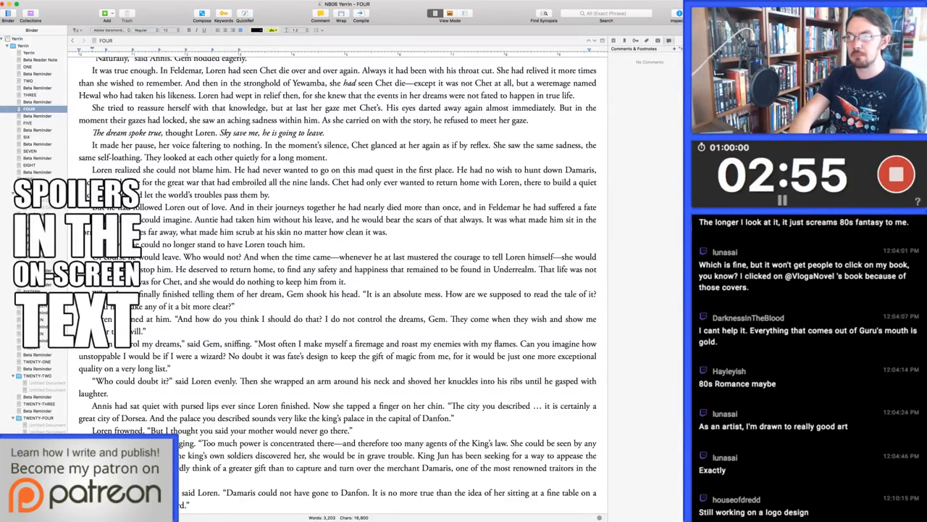
Change "and let the world's troubles" to ", letting the world's troubles", and replace "in Feldemar" with "then" before "he had suffered a fate"
key(alt+shift+Right)
key(alt+shift+Right)
text(, let)
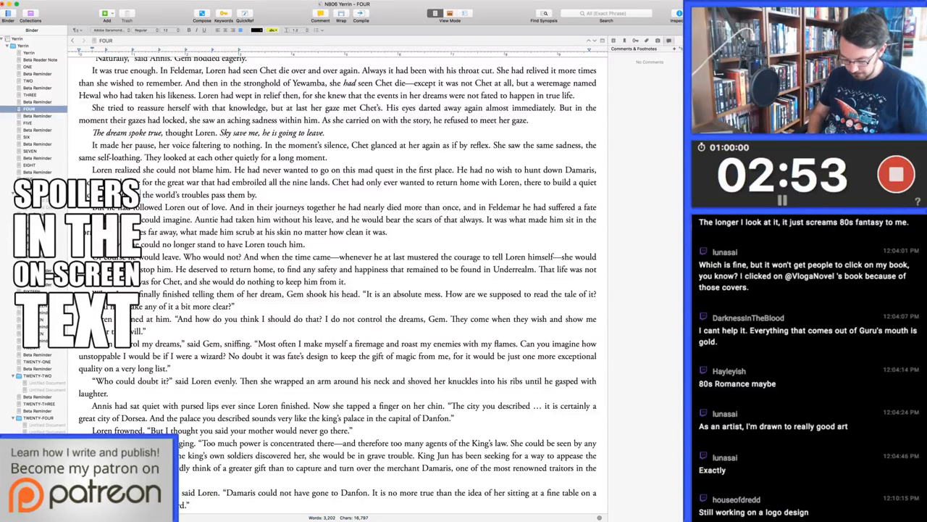
text(ting)
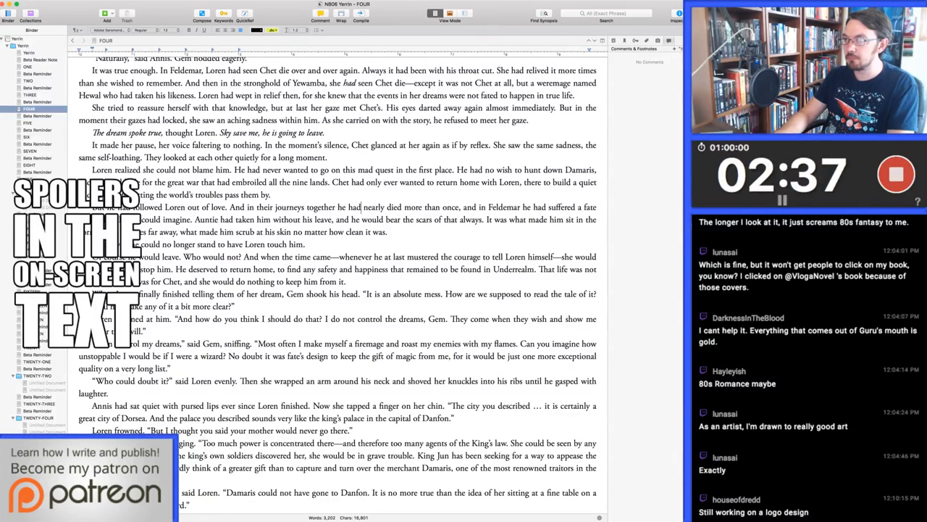
drag(521, 207, 479, 207)
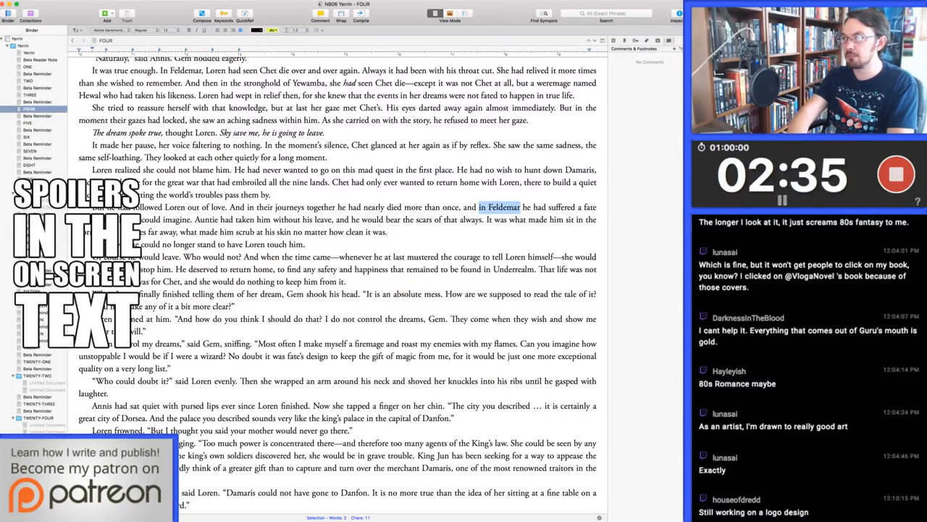
text(then)
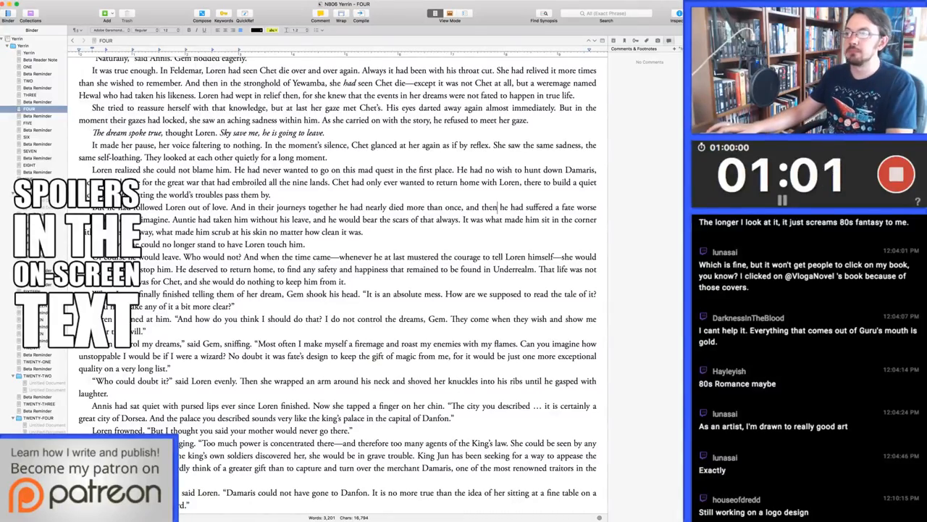
Cut "before we went and found him there" from the end of Annis's question about seeing Hewal in Dahab
scroll(338, 283, down, 3)
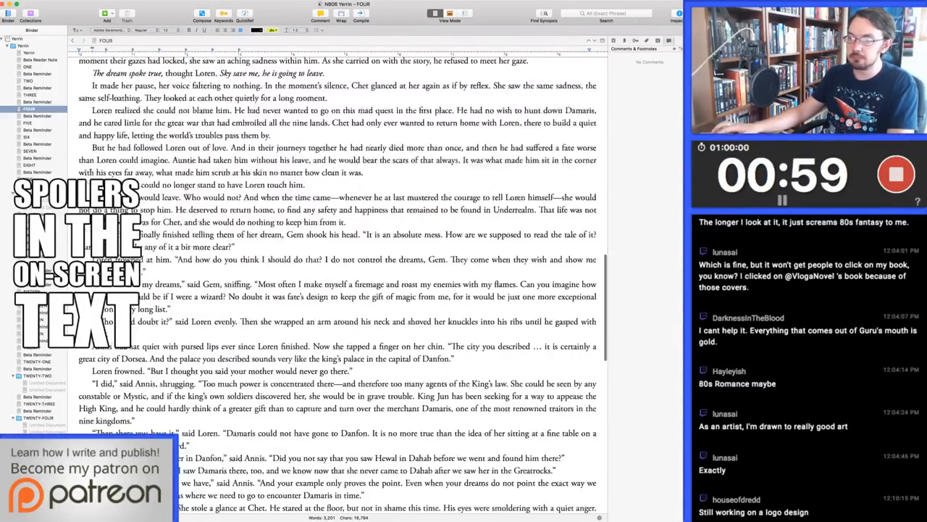
scroll(337, 283, down, 10)
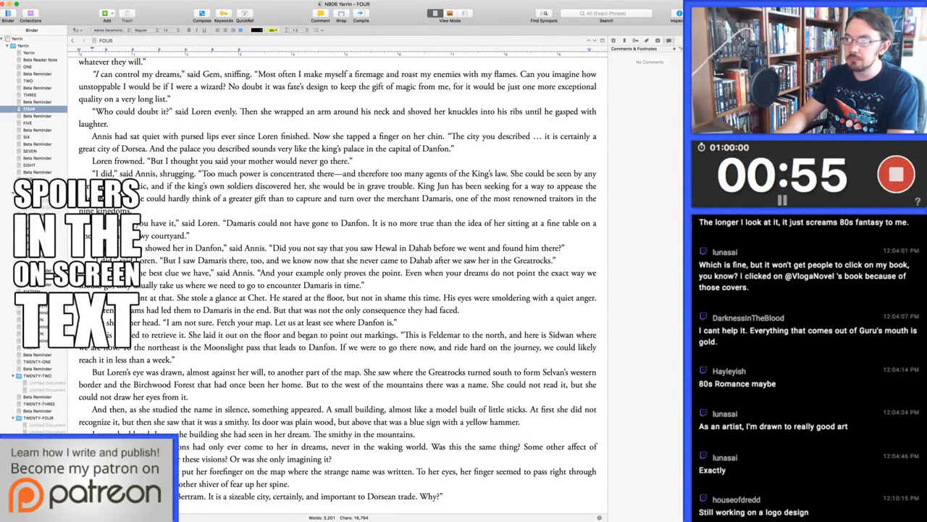
key(Up)
key(alt+Right)
key(alt+Right)
key(alt+Right)
key(alt+Right)
key(alt+Right)
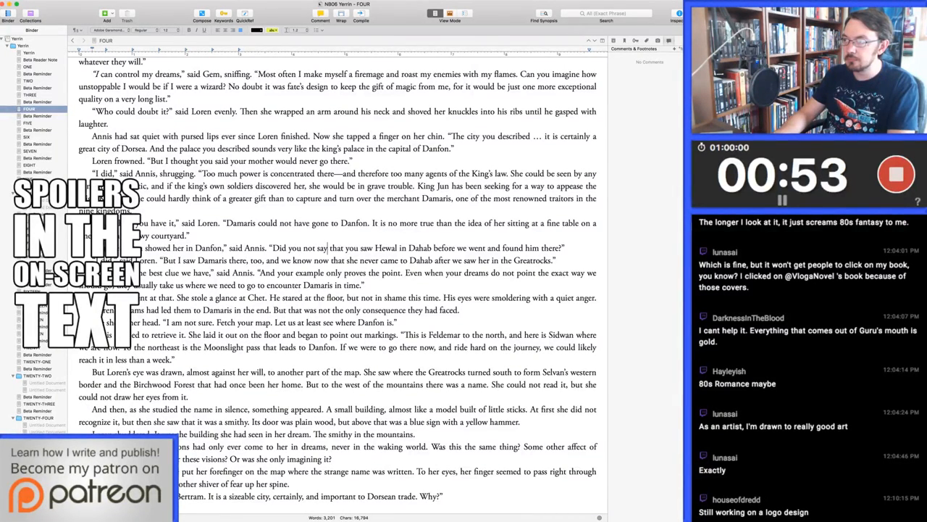
key(alt+Right)
key(alt+Right)
key(alt+Right)
key(alt+Right)
key(alt+Right)
key(alt+Right)
key(shift+super+Right)
key(alt+shift+Left)
key(alt+shift+Right)
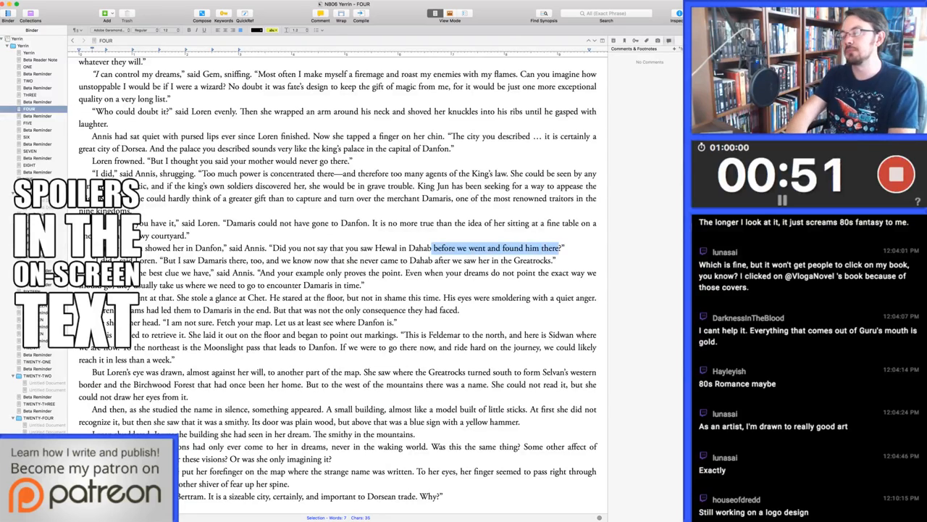
key(BackSpace)
text(W)
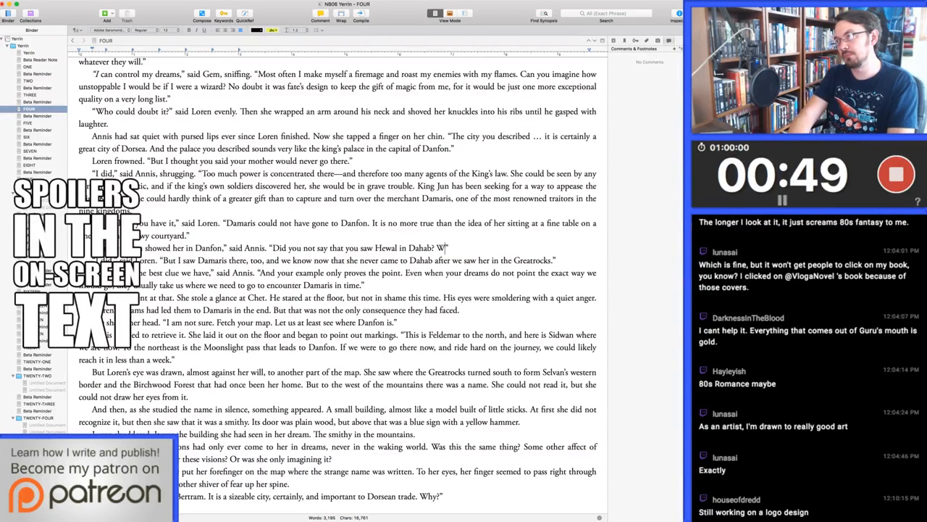
text(e found him there)
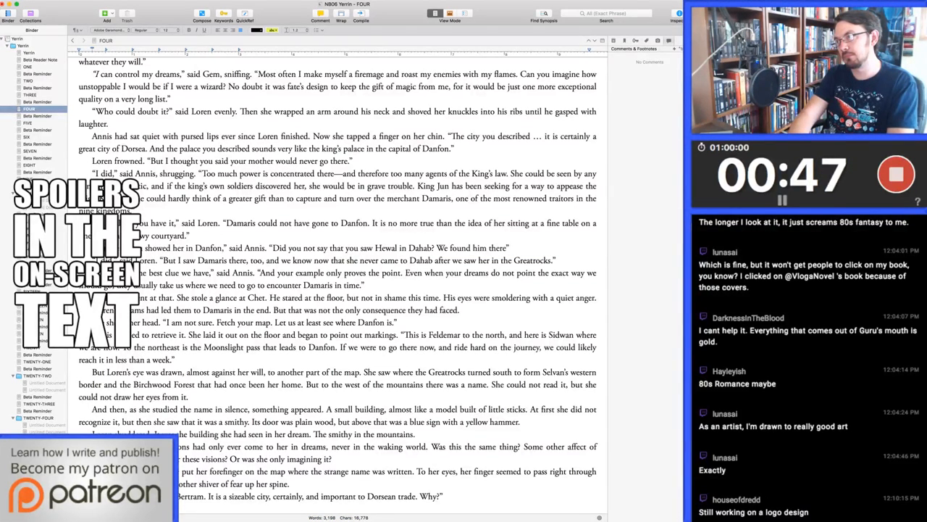
key(alt+BackSpace)
key(alt+BackSpace)
key(alt+BackSpace)
key(alt+BackSpace)
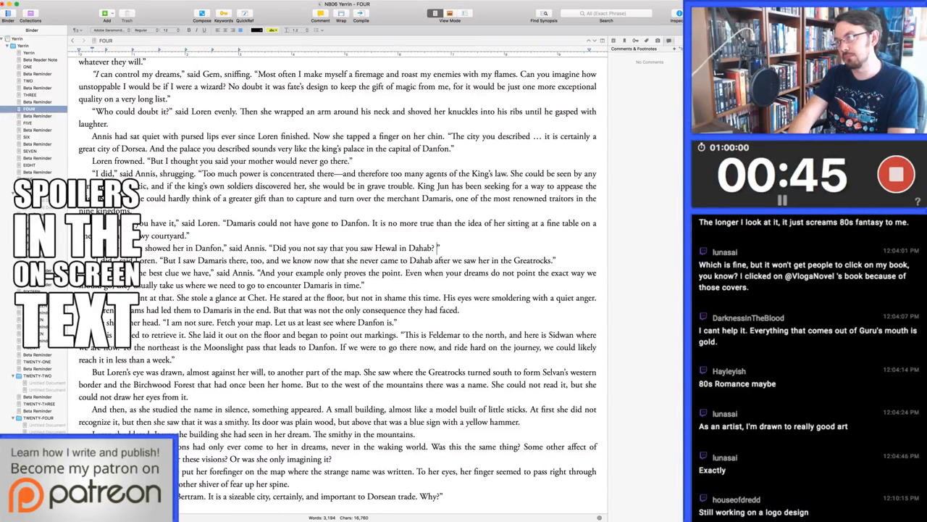
Add the sentence "And that is where we found him." after Annis's question about Hewal in Dahab
text(And that is where we found h)
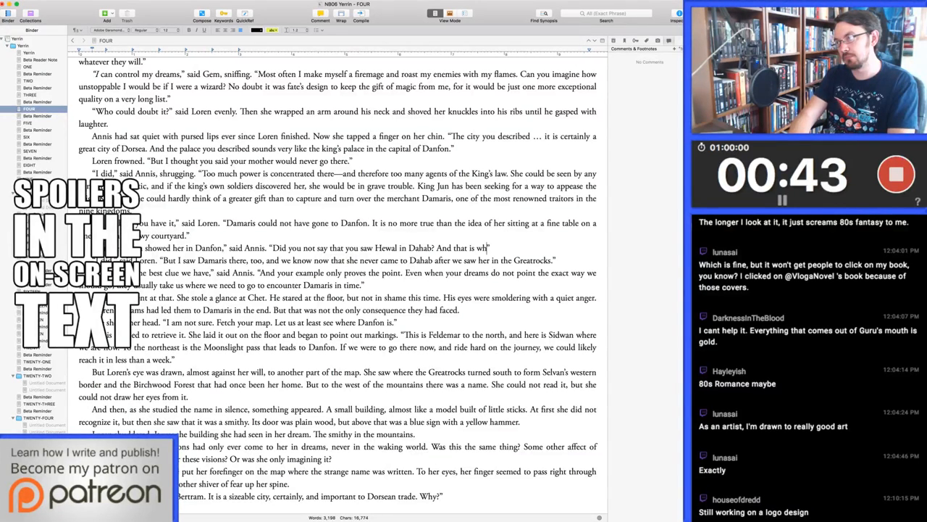
text(im.”)
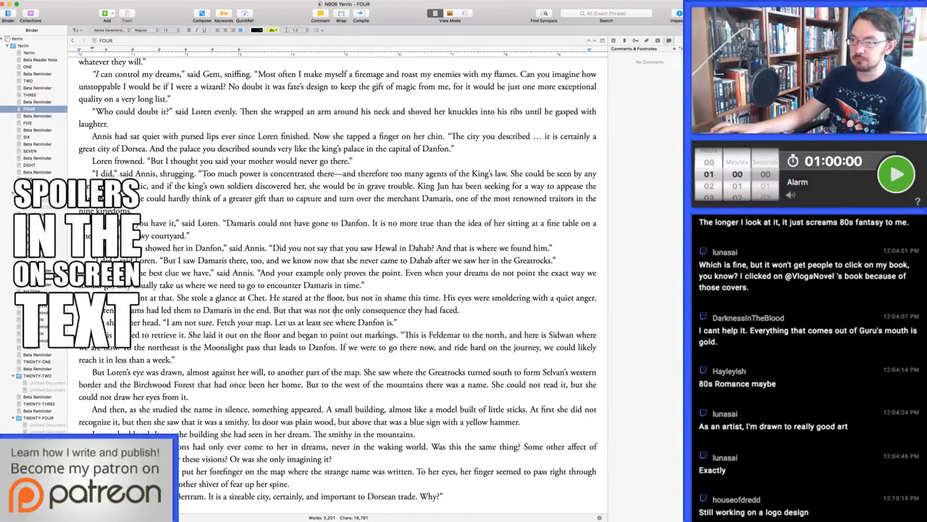
Replace "turned" with "bent" in the sentence about the Greatrocks on Annis's map
scroll(335, 227, down, 5)
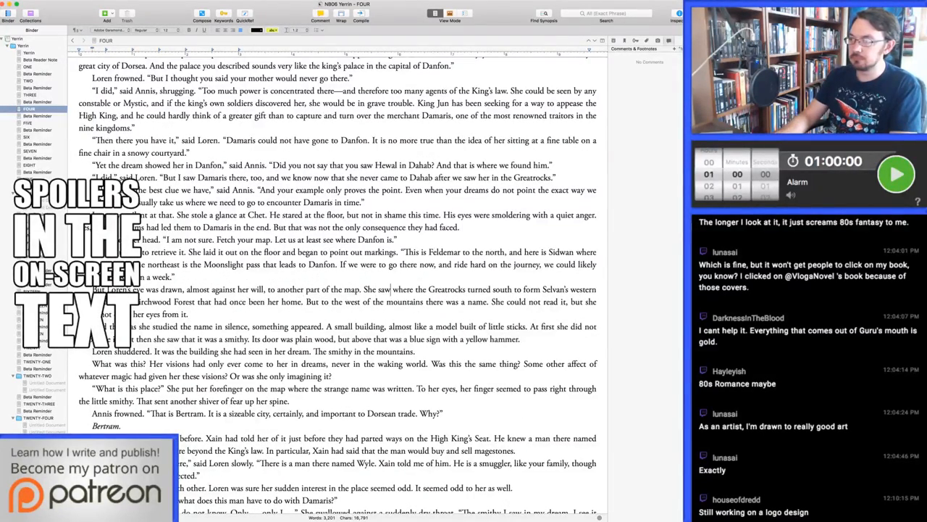
key(alt+Right)
key(alt+shift+Right)
text(bent)
Replace "to form Selvan's western border and" after "the Greatrocks bent south" with ", and little trees marking"
key(super+shift+Right)
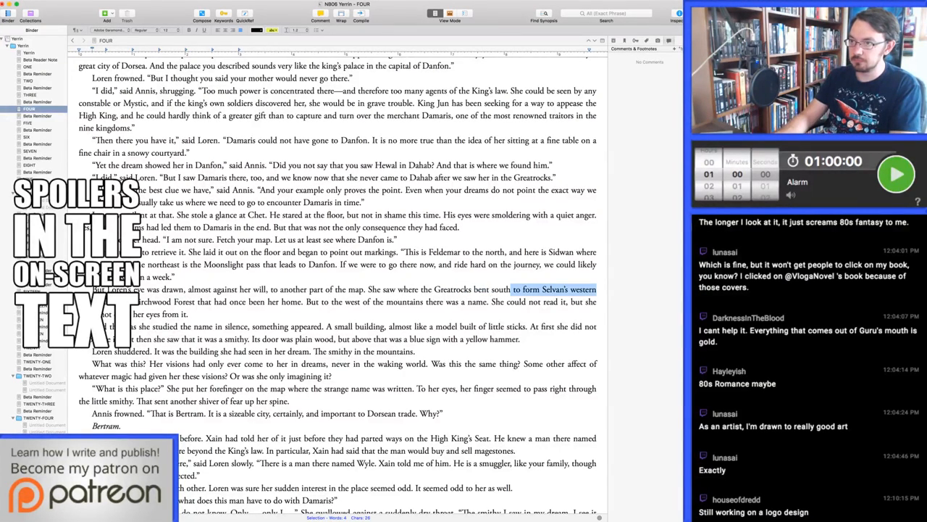
key(alt+shift+Right)
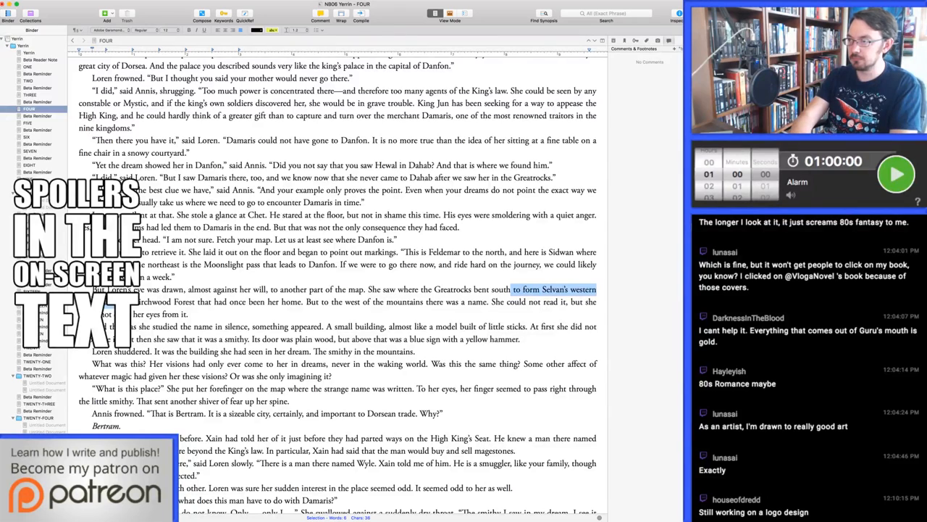
text(, and)
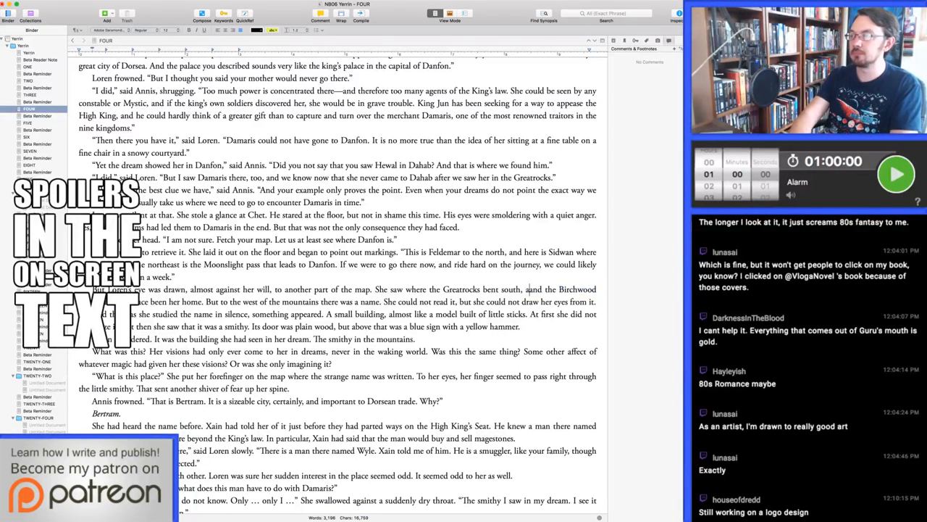
key(BackSpace)
key(alt+Right)
text(little trees)
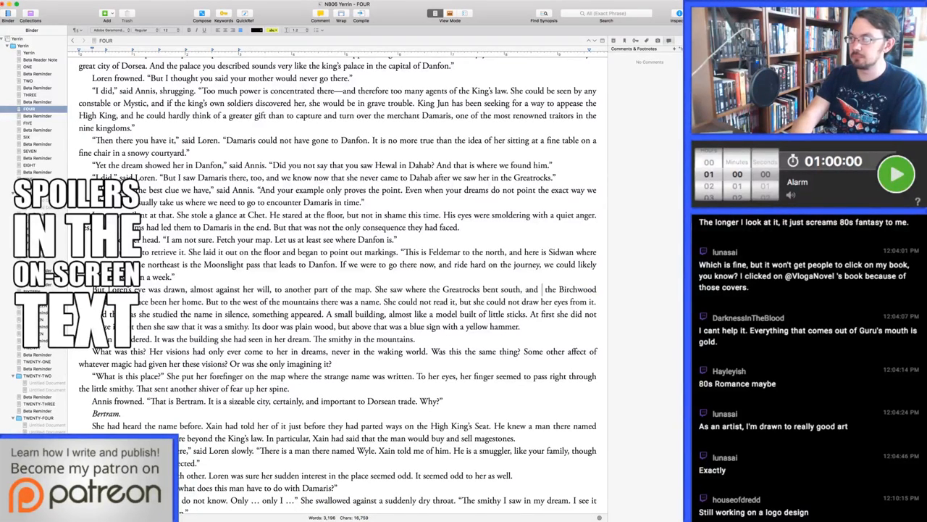
text( marking rest)
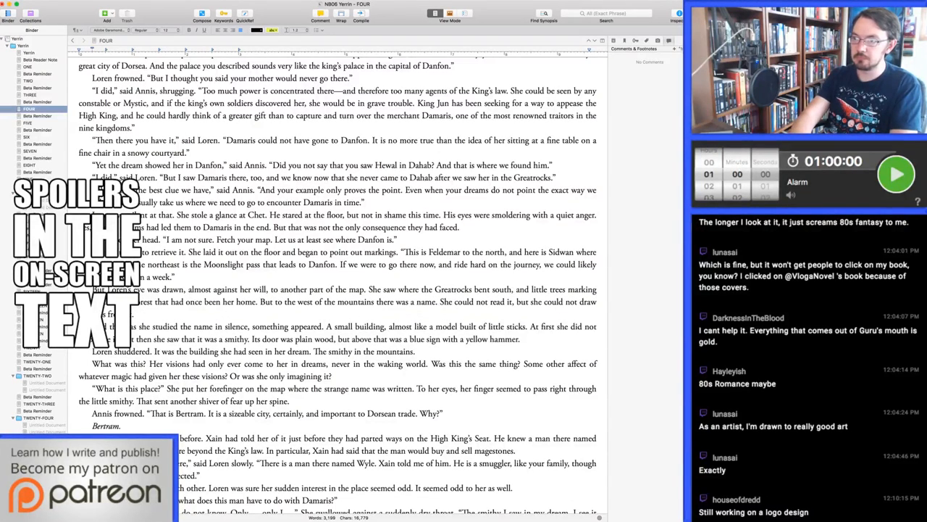
text(,)
Change "that had once been her home" after "Birchwood Forest" to ", which had once been her home"
key(alt+Right)
key(alt+BackSpace)
text(which)
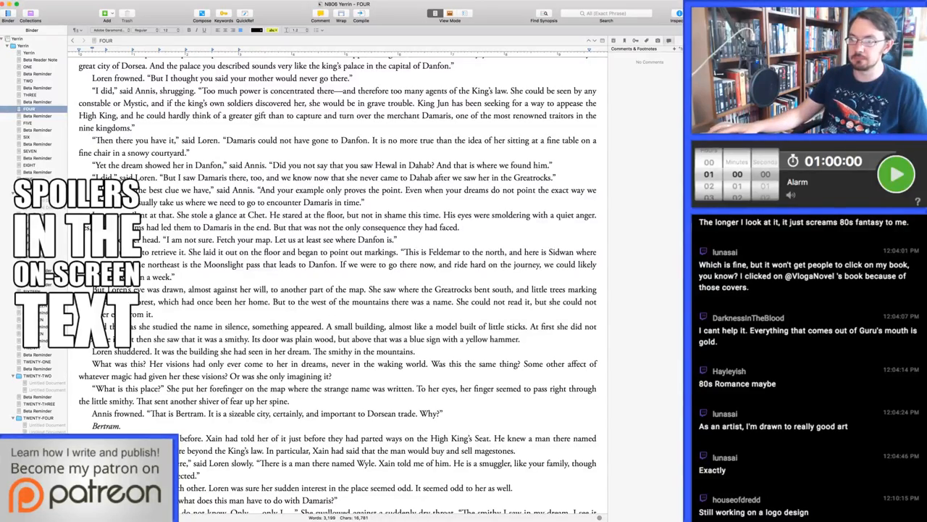
Insert a comma after "the name of the town" in the sentence about Gem peering at the map
scroll(337, 282, down, 5)
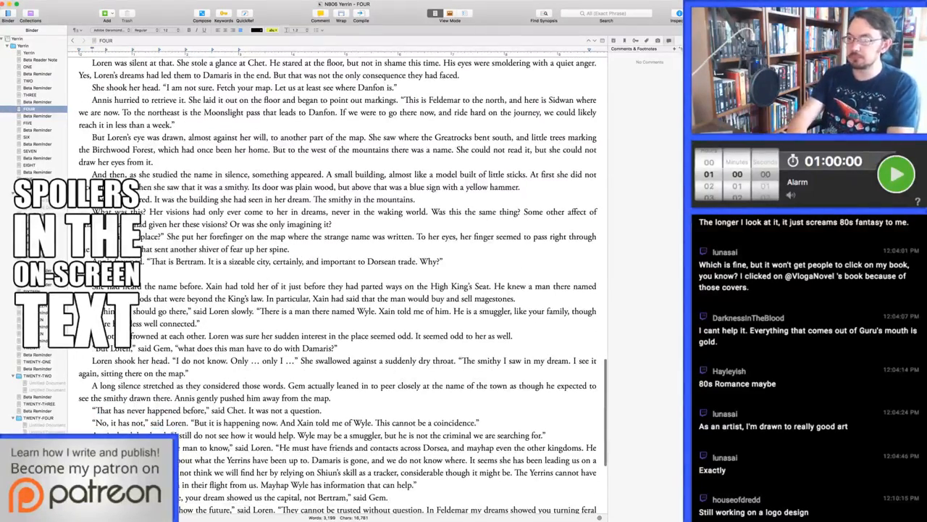
text(,)
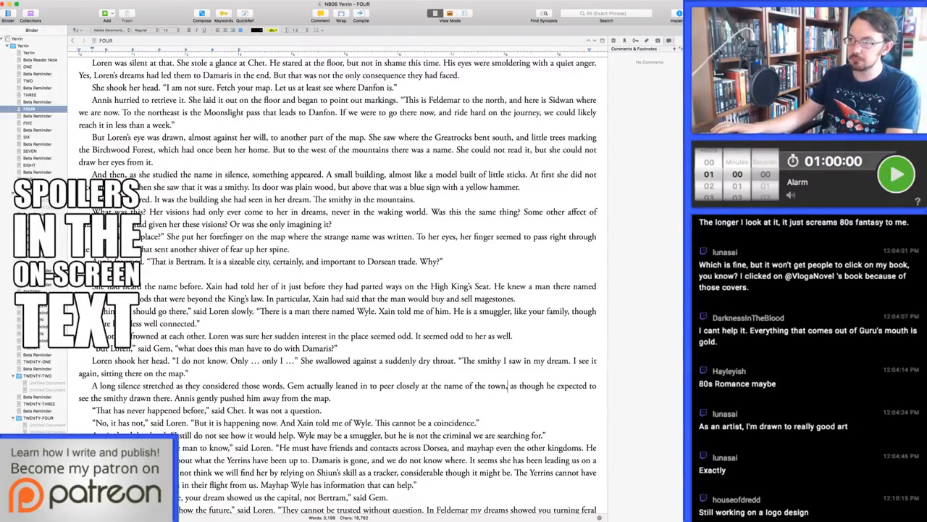
Add a paragraph after Gem's line about the capital in which Annis doubtfully says it could have been Bertram, with "could" in italics
scroll(337, 282, down, 1)
scroll(337, 282, down, 4)
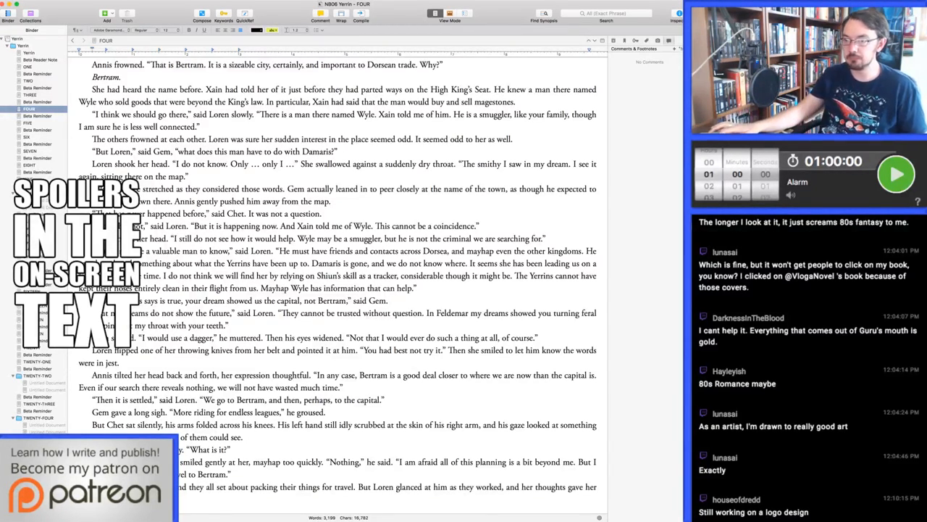
scroll(338, 276, down, 1)
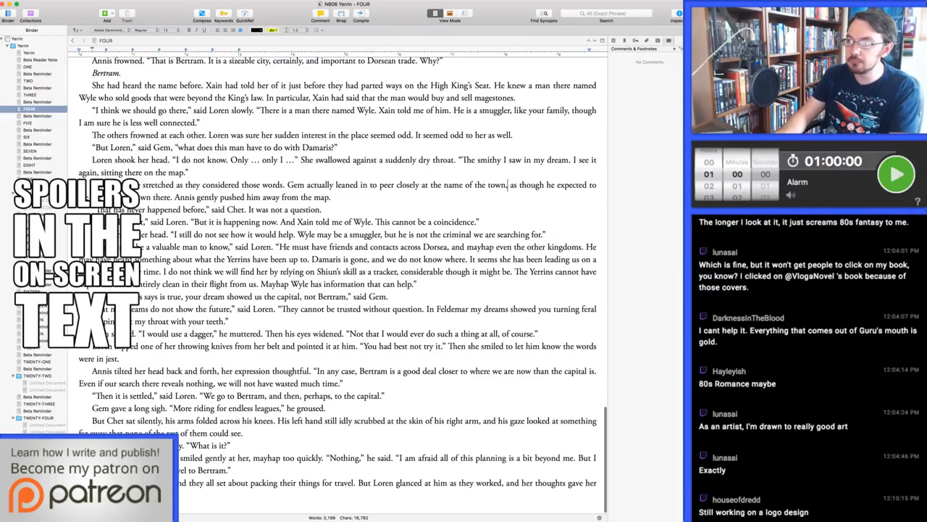
scroll(337, 290, up, 1)
drag(283, 326, 283, 338)
key(Up)
key(Up)
key(Up)
key(Down)
key(super+Right)
key(Return)
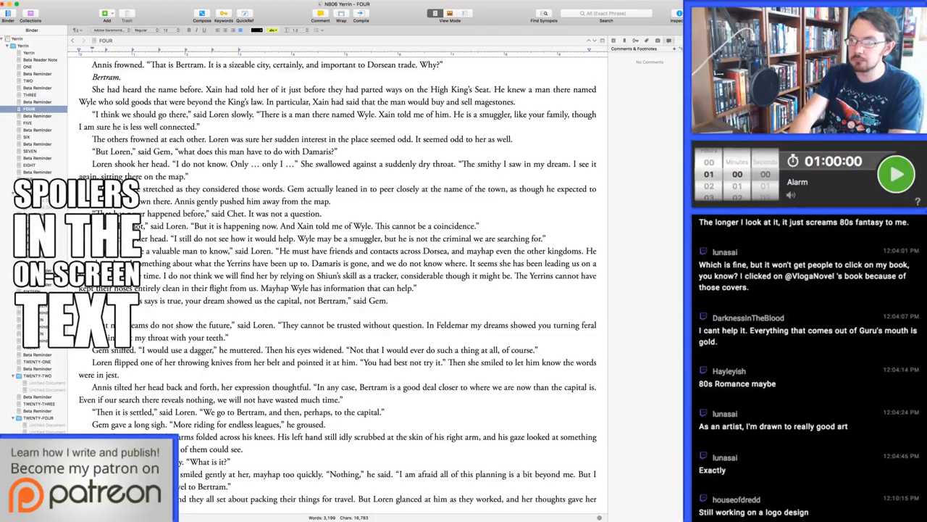
text(or cou've been Bertram,")
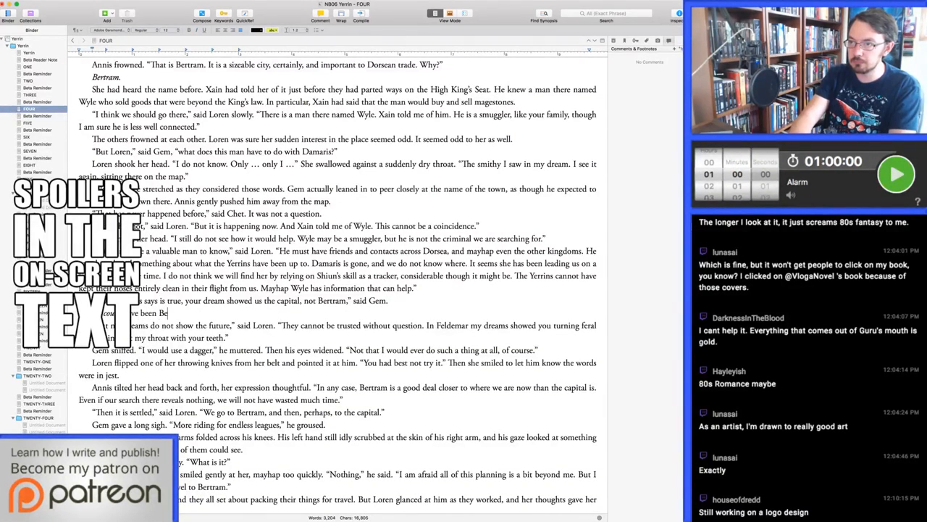
text( said L)
text(nnis doubtfully.)
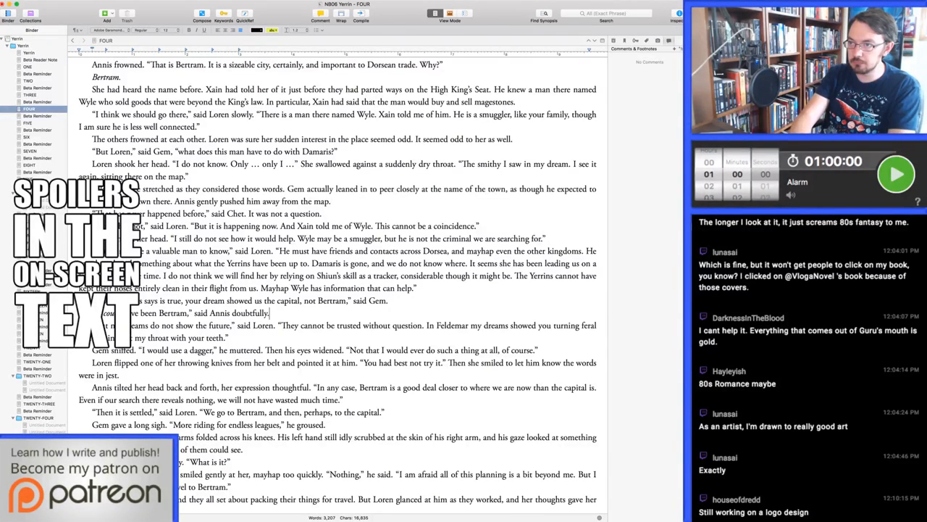
Replace "doubtfully" with ", pursing her lips" in Annis's new line and continue her speech with "They are both great cities."
key(alt+BackSpace)
text(pursing her lip)
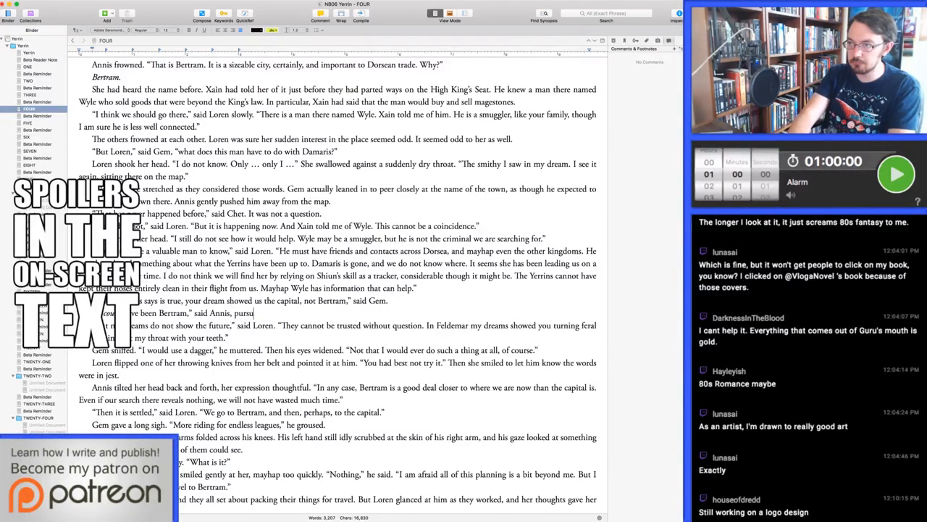
text(s. “T)
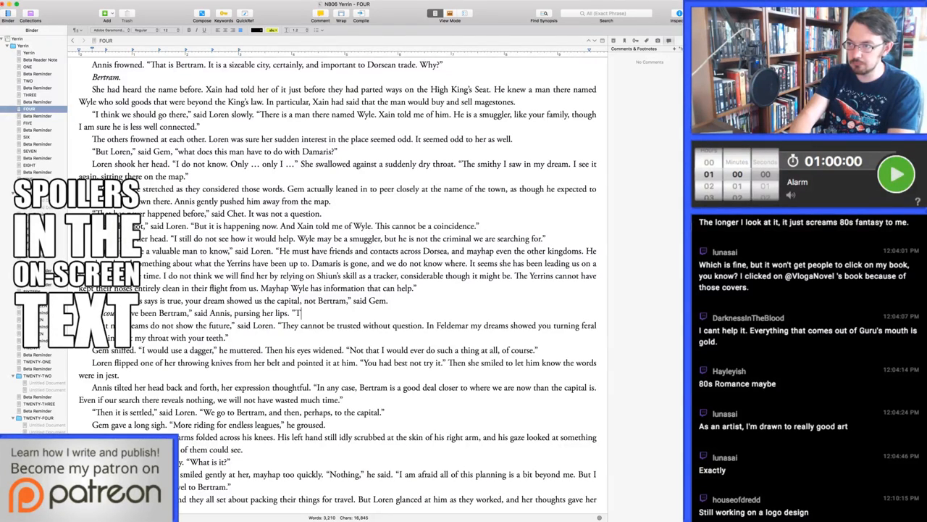
text(hey are both great cities. )
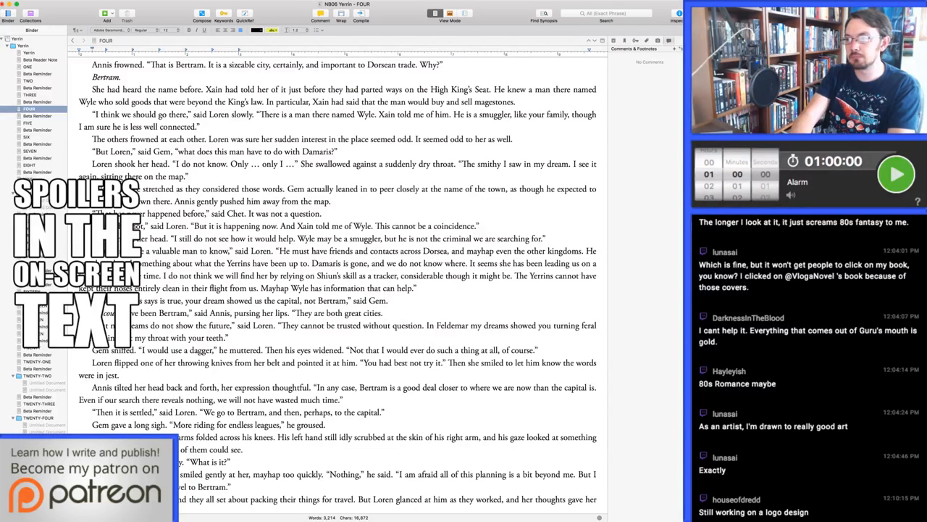
text(Bertram has )
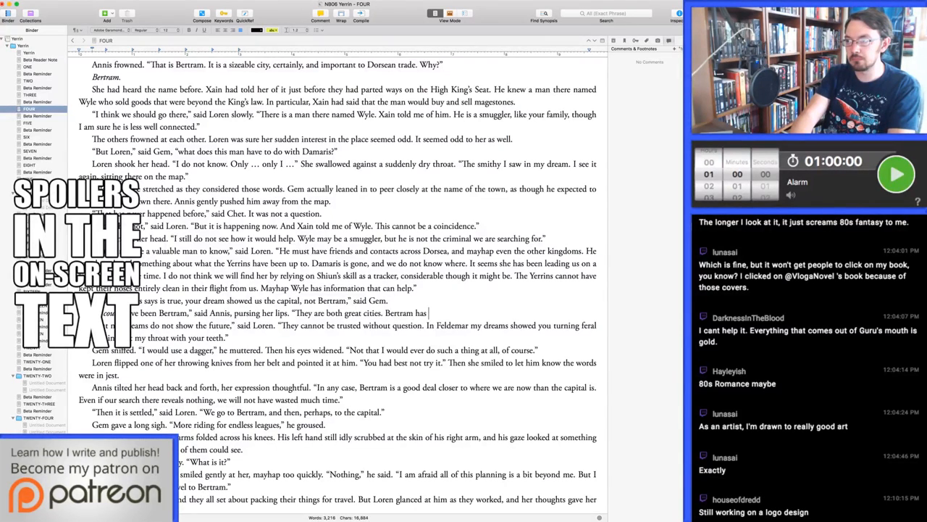
text(at least one building)
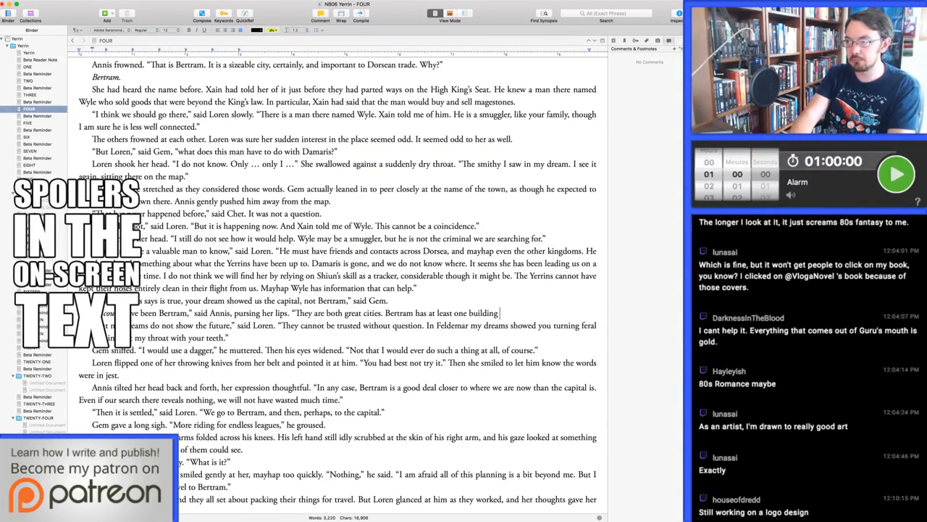
text( that could have been the )
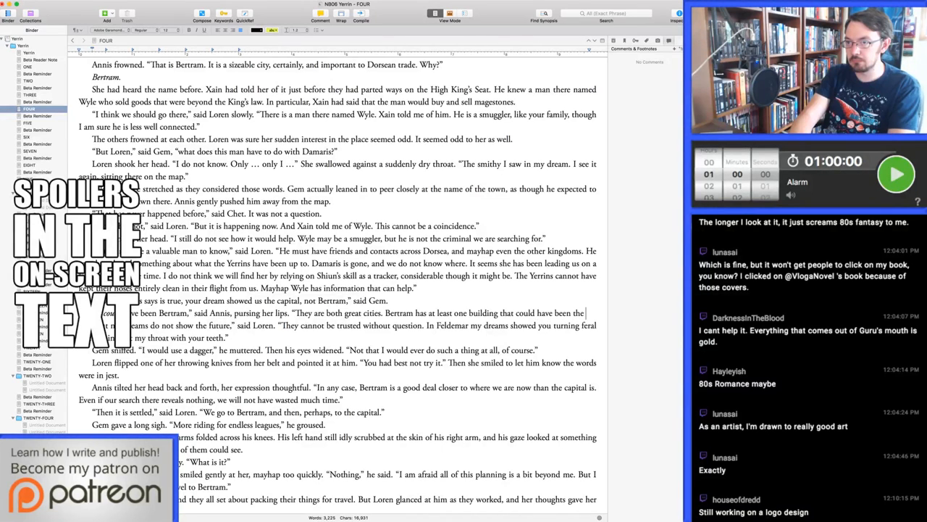
text(one Loren explored.")
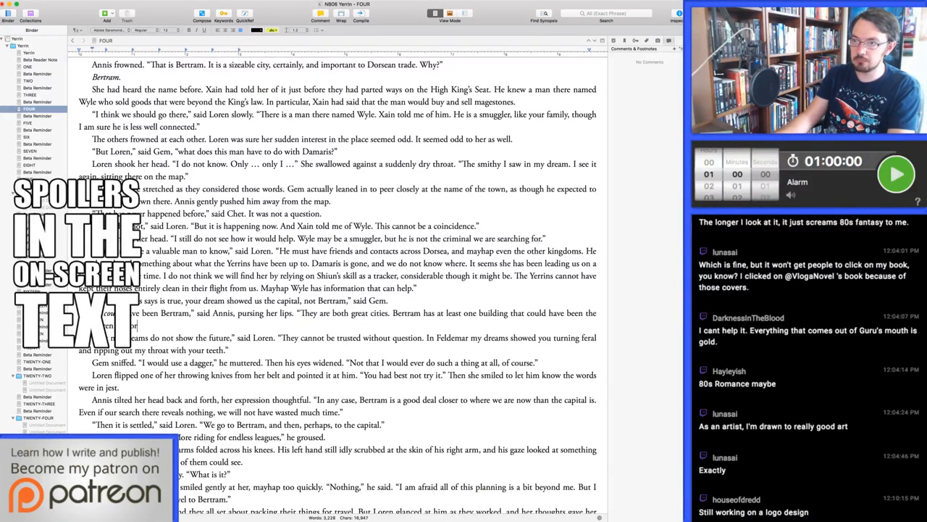
Rework the opening of Loren's reply to include "it was in Danfon," before "my dreams do not show the future"
key(Down)
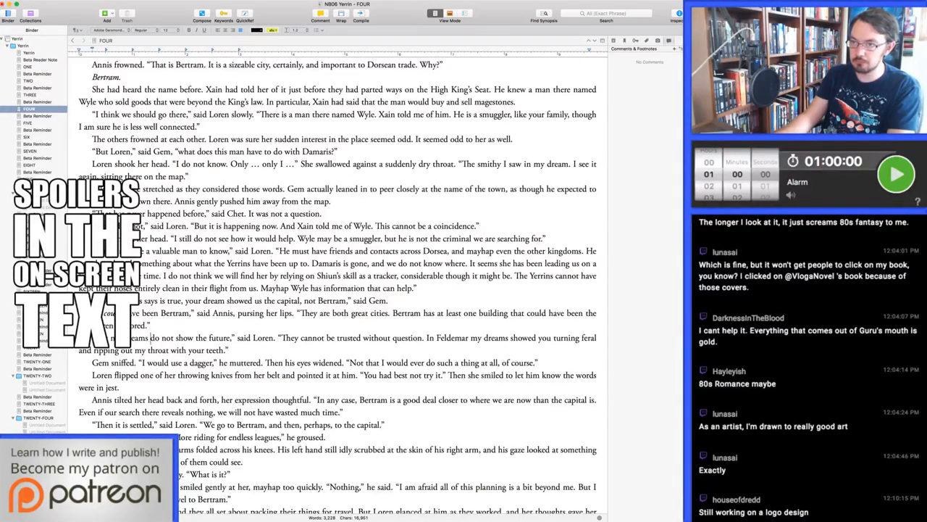
key(alt+shift+Left)
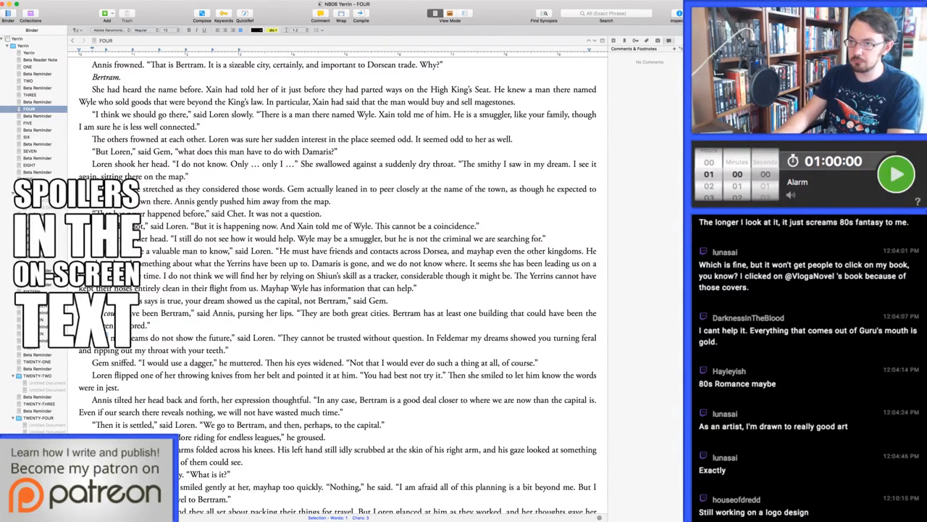
key(Right)
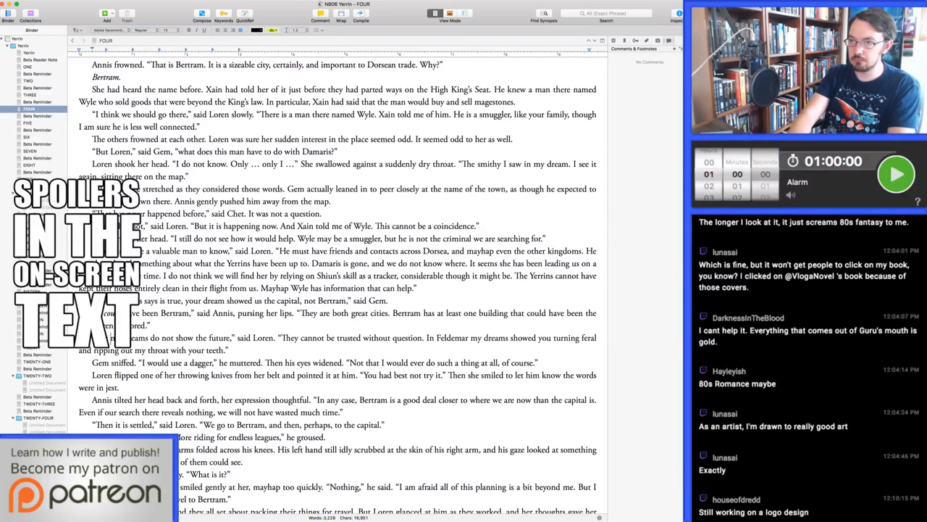
text(notit was)
key(BackSpace)
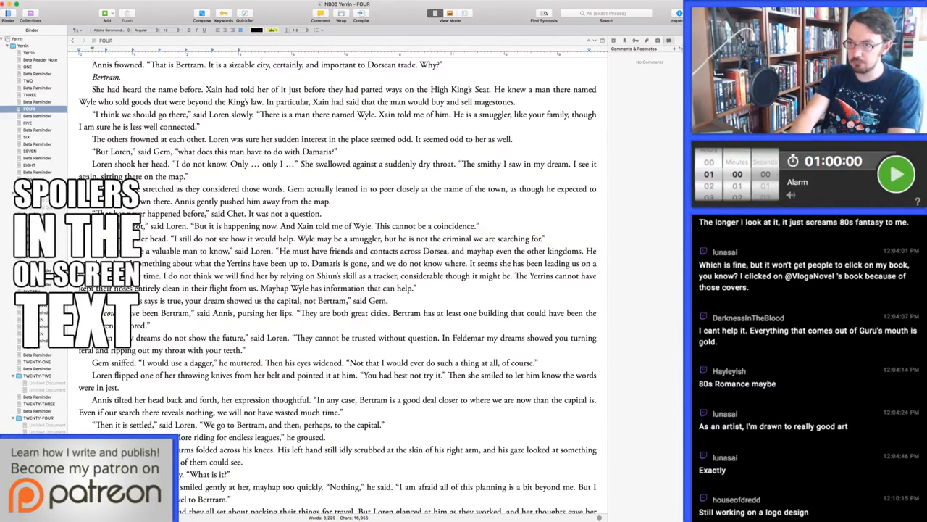
text(in Danfor)
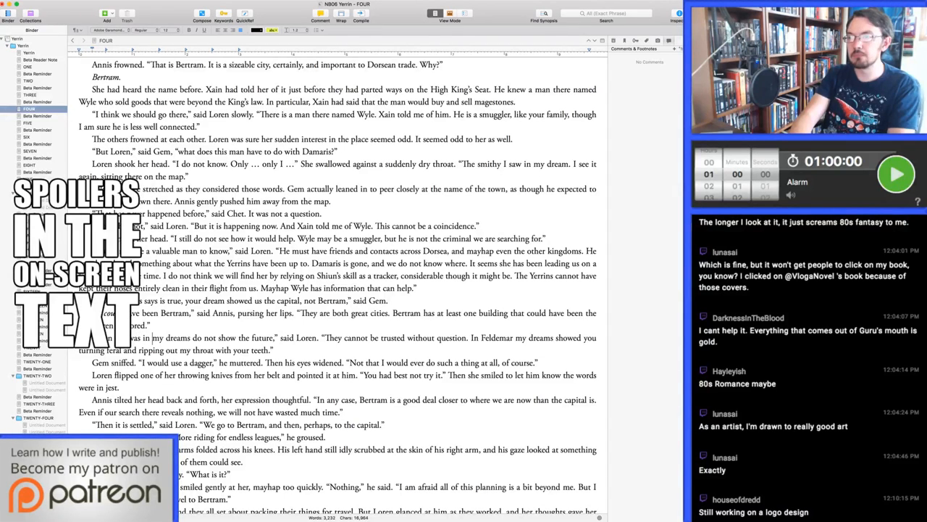
key(BackSpace)
key(BackSpace)
key(BackSpace)
key(BackSpace)
key(BackSpace)
key(BackSpace)
key(BackSpace)
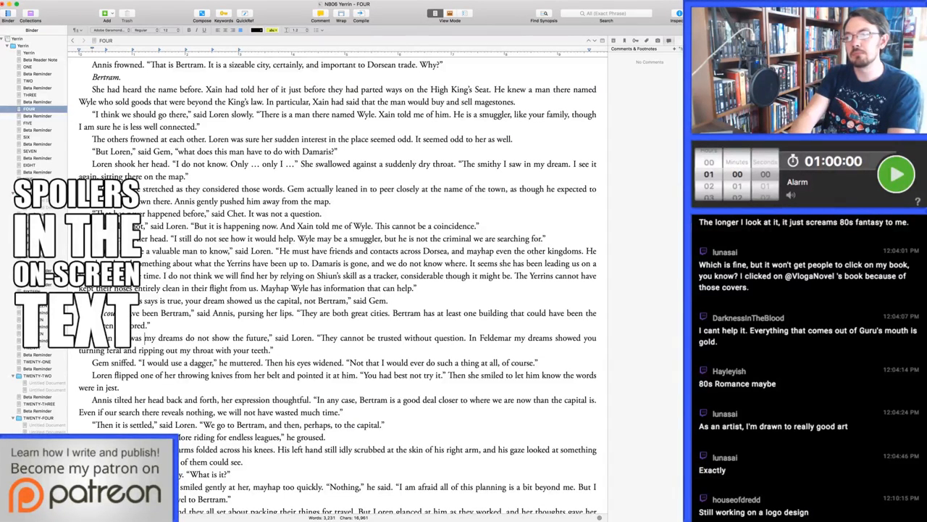
key(BackSpace)
key(BackSpace)
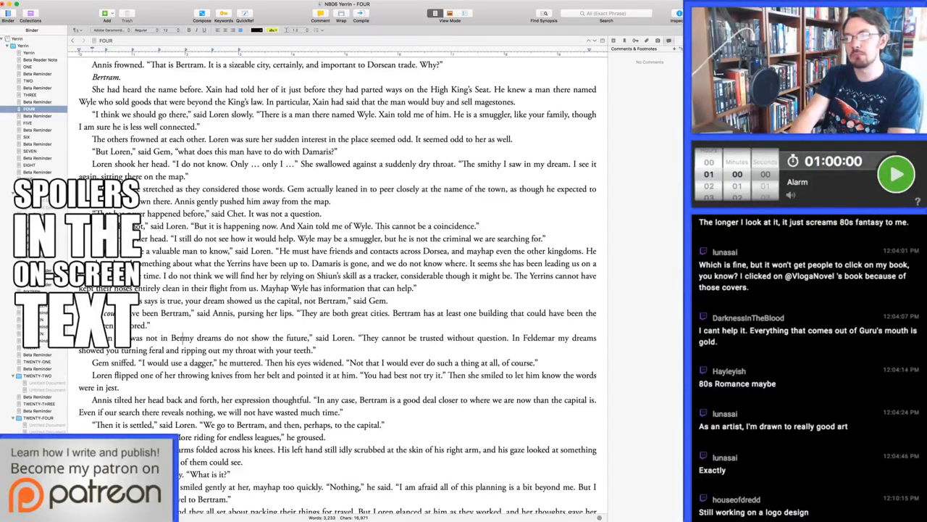
text(in Danfon,)
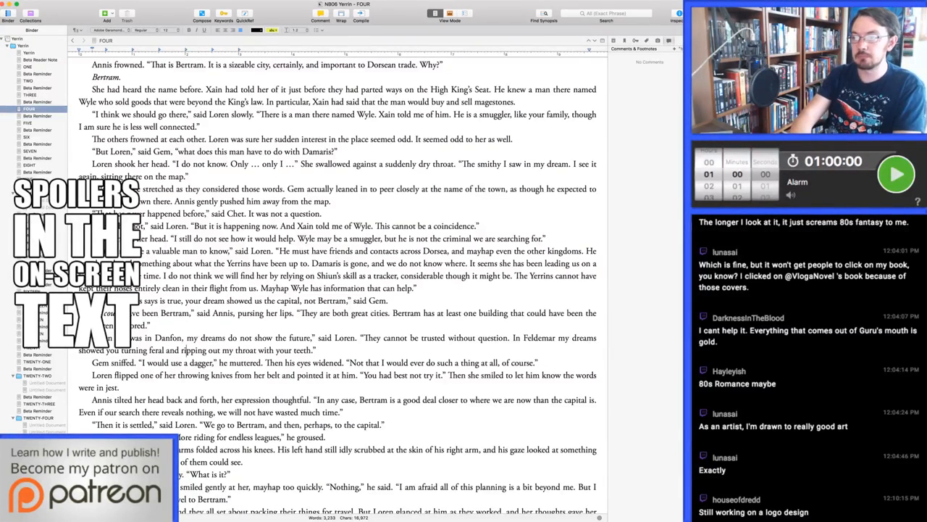
In Loren's line about the Feldemar dreams, change "you turning feral" to "Gem turning feral" and "your teeth" to "his teeth"
key(alt+shift+Right)
text(Gem)
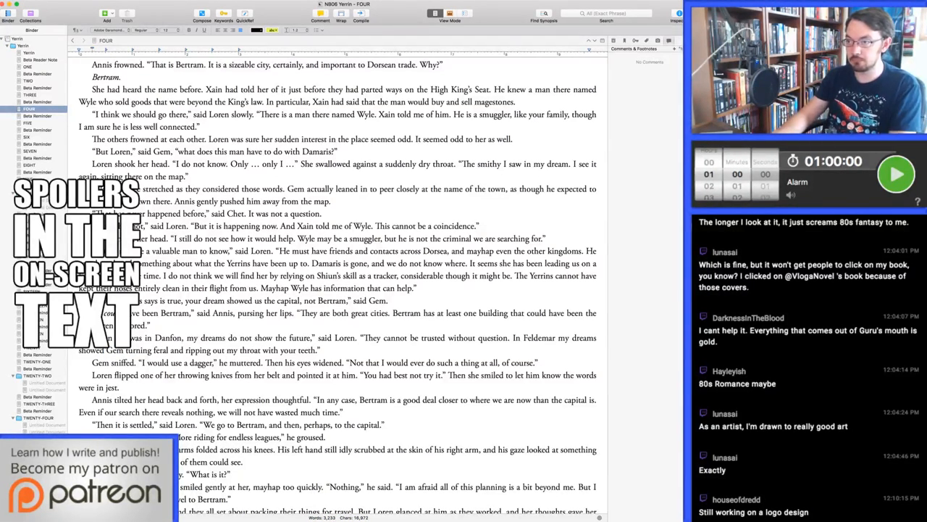
key(super+Right)
key(alt+Left)
key(alt+Left)
key(alt+shift+Right)
text(his)
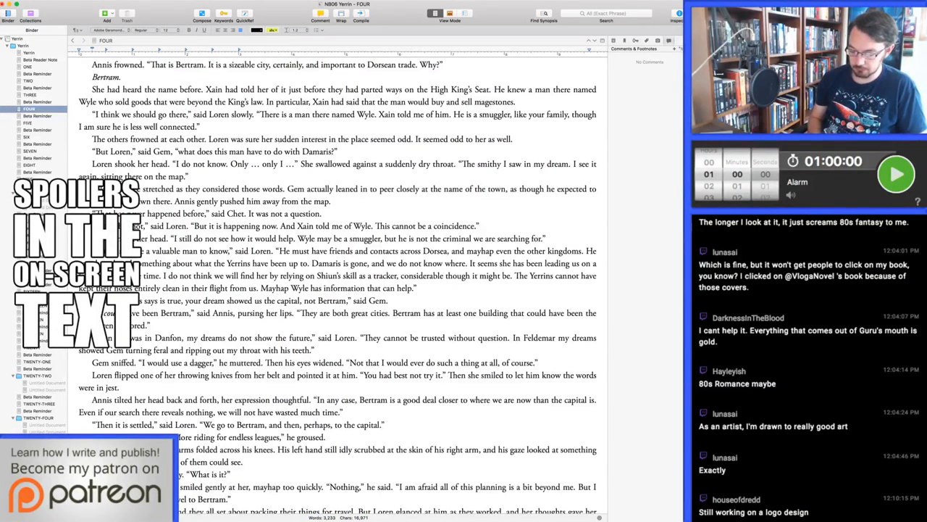